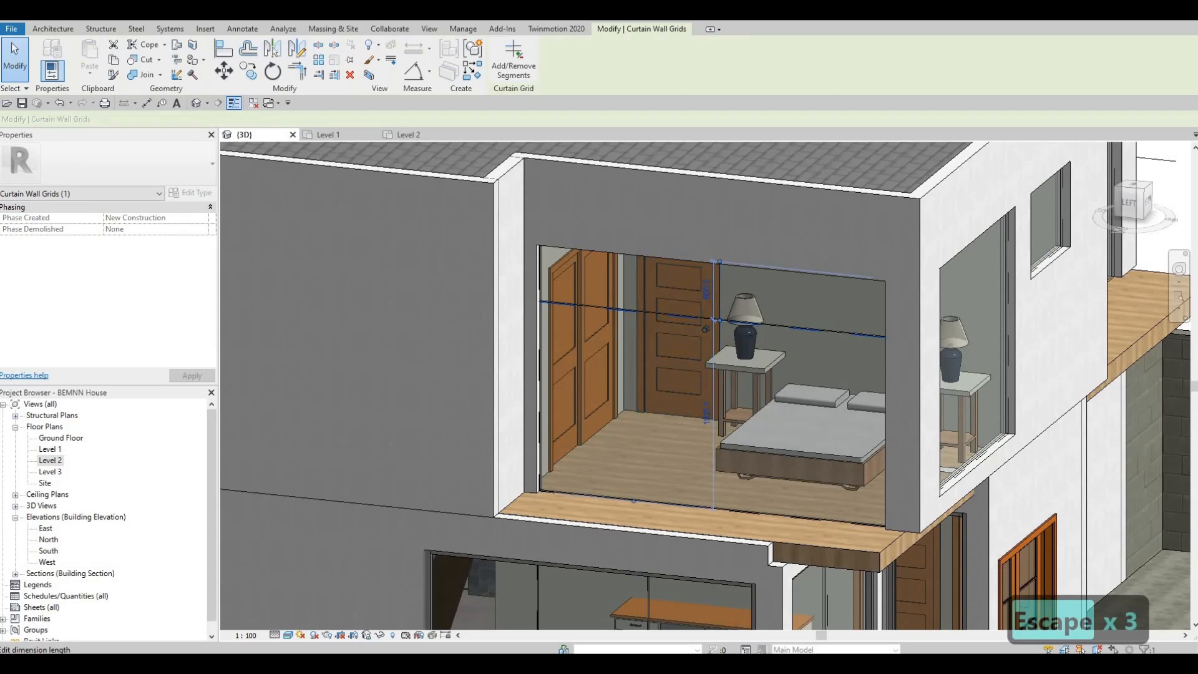
Place the upper bedroom curtain wall's horizontal grid line 500 mm below its top edge and switch the view to Hidden Line
click(706, 289)
text(500)
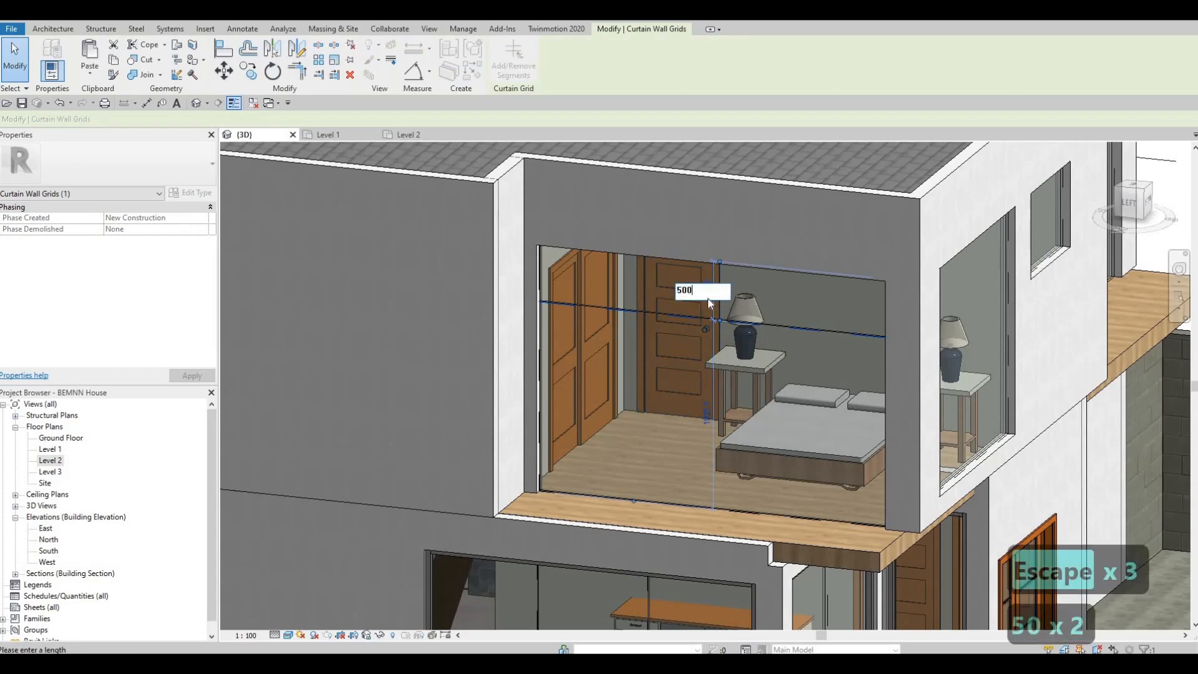
key(Return)
key(Escape)
key(Escape)
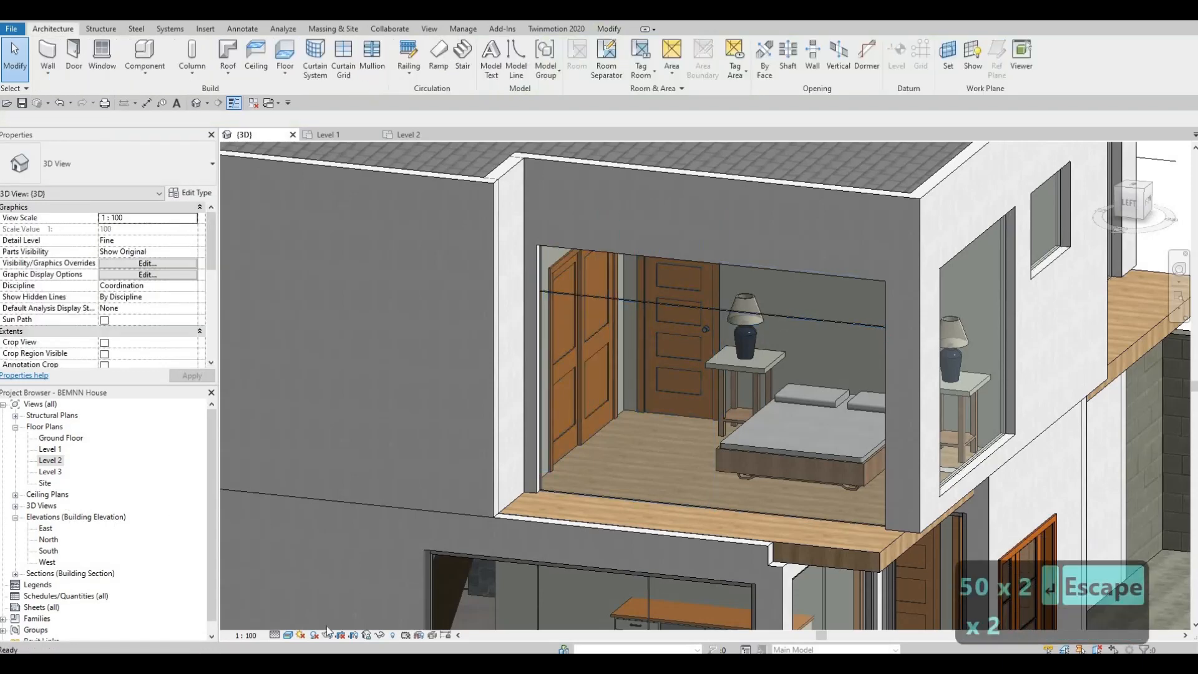
click(288, 635)
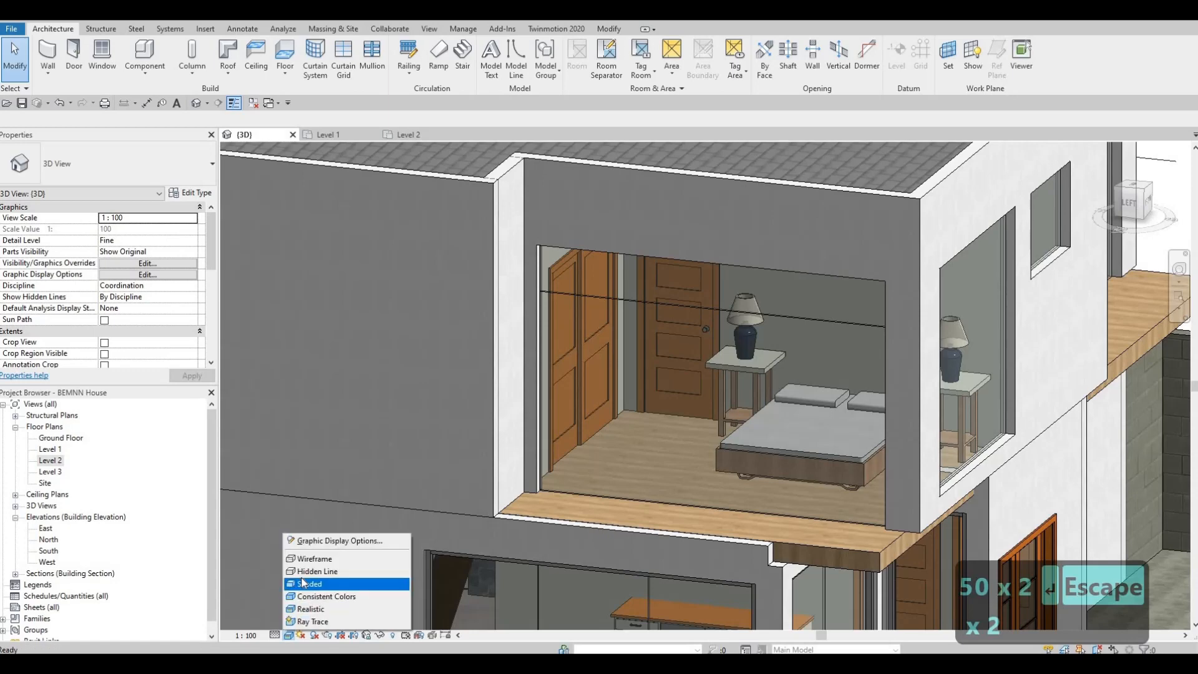
key(Escape)
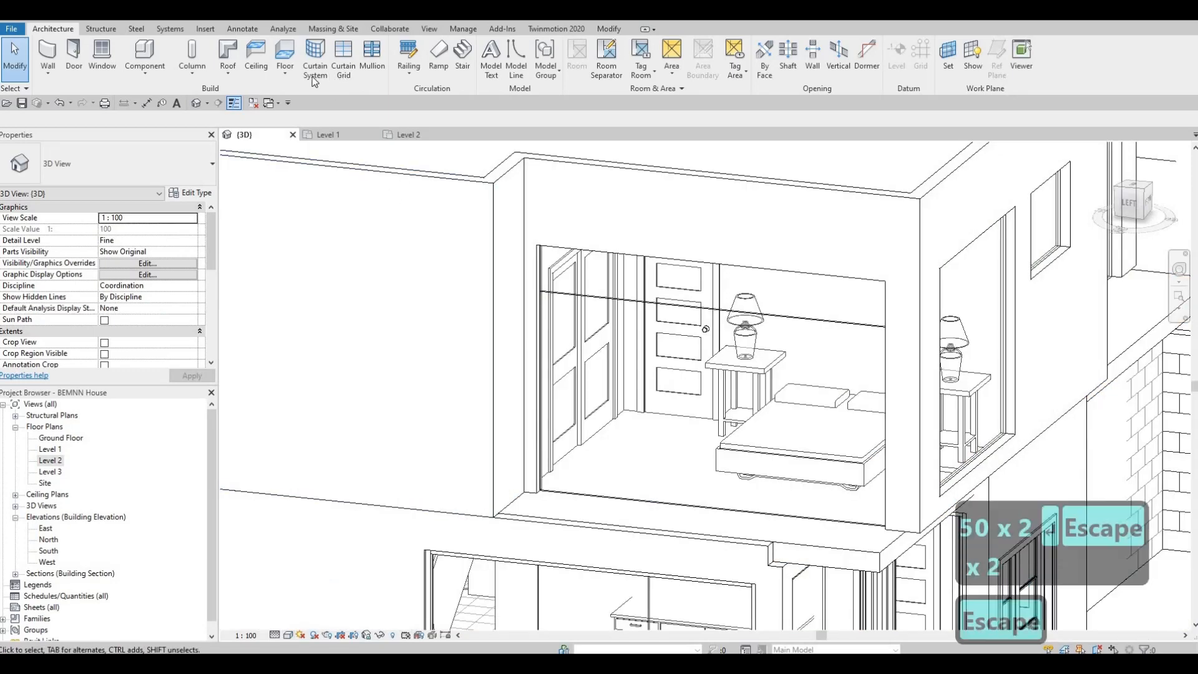
Add three vertical curtain grid lines to the same curtain wall, the first 700 mm from its edge and the others 966.7 mm apart
click(343, 59)
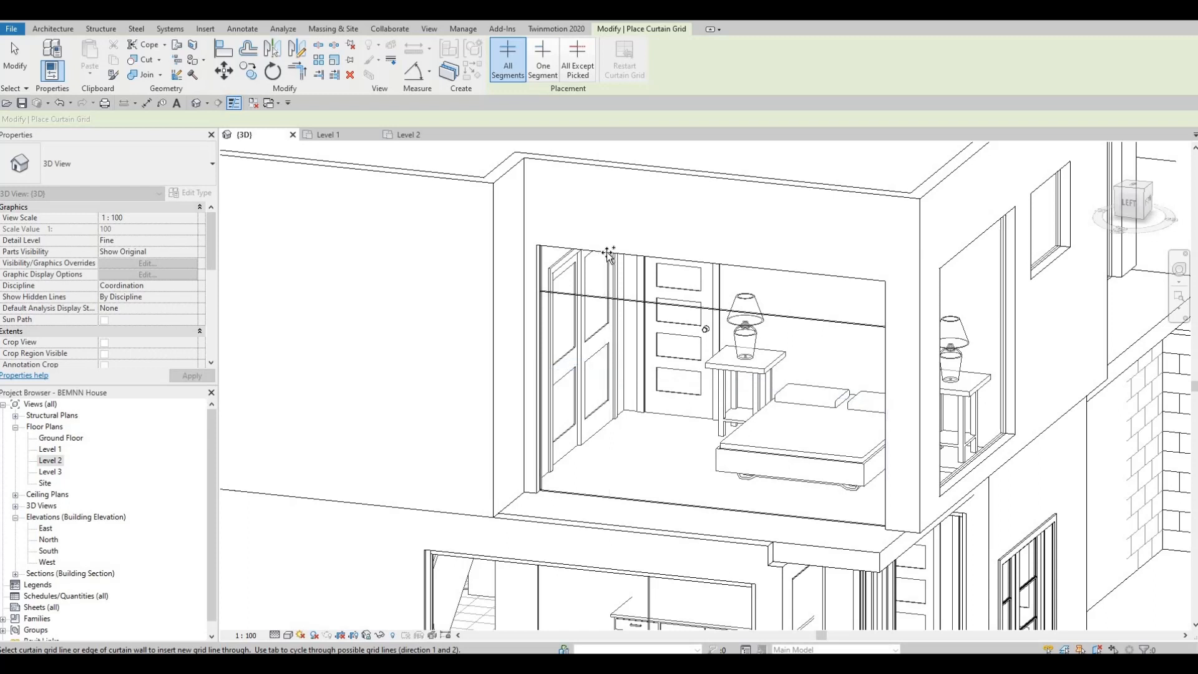
click(608, 255)
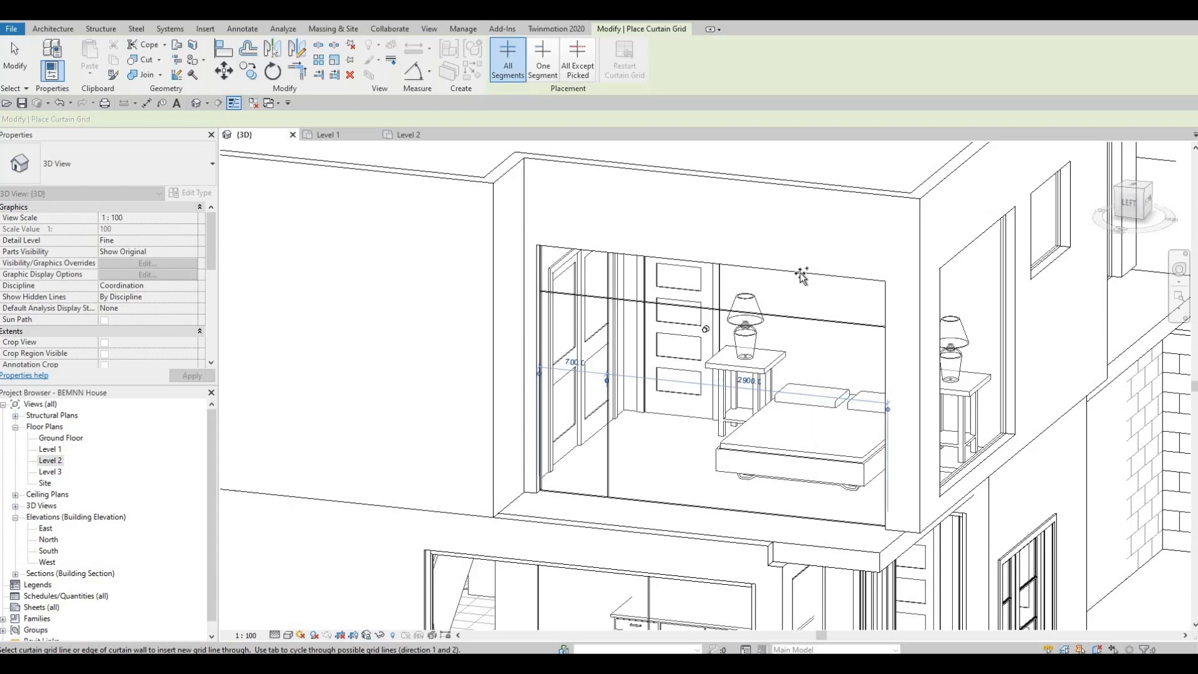
click(775, 270)
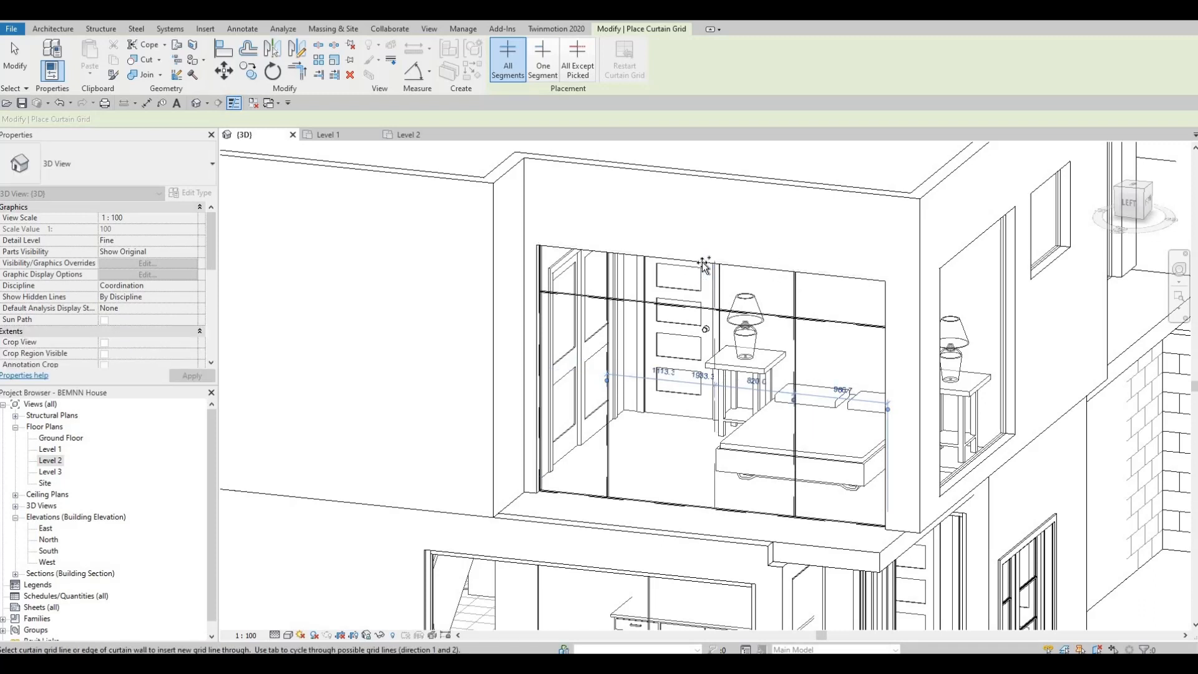
click(703, 267)
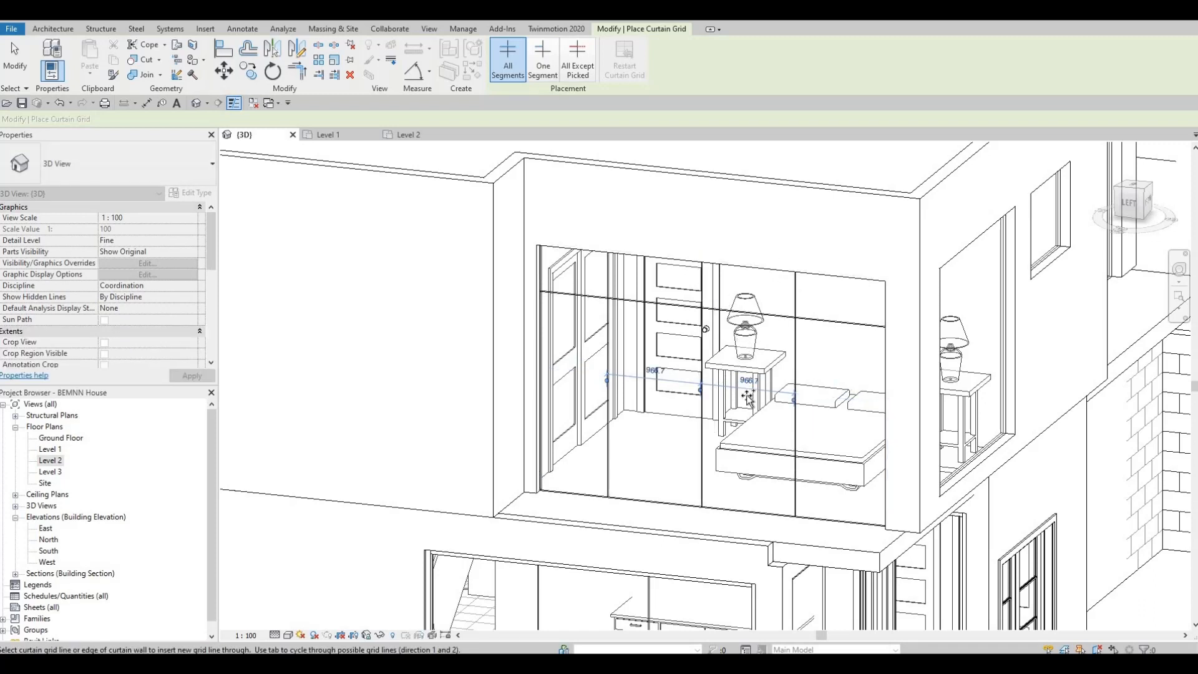
scroll(741, 399, down, 2)
shift+middle_drag(691, 467, 679, 492)
mouse_move(596, 467)
shift+middle_down()
mouse_move(681, 490)
mouse_move(609, 487)
shift+middle_up()
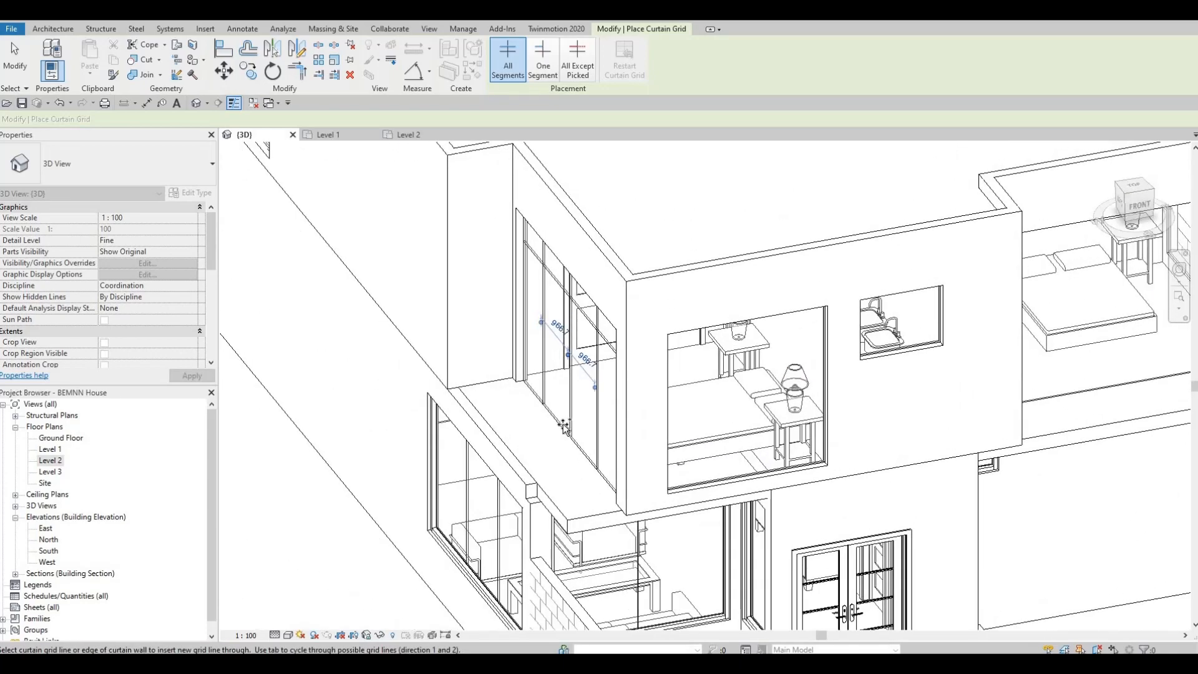
shift+middle_drag(563, 427, 571, 433)
shift+middle_drag(592, 330, 603, 283)
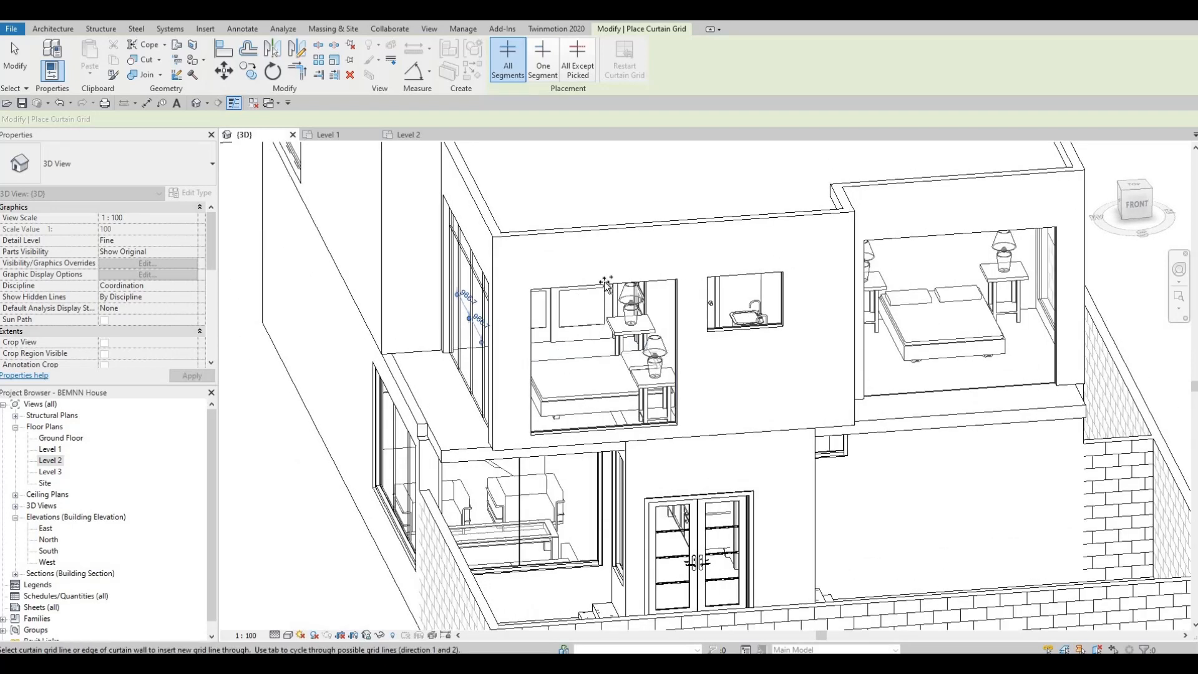
shift+middle_drag(580, 438, 594, 392)
key(Escape)
key(Escape)
Raise the bottom edge of the adjacent front bedroom curtain wall to a base offset of about 633 mm
scroll(582, 405, up, 2)
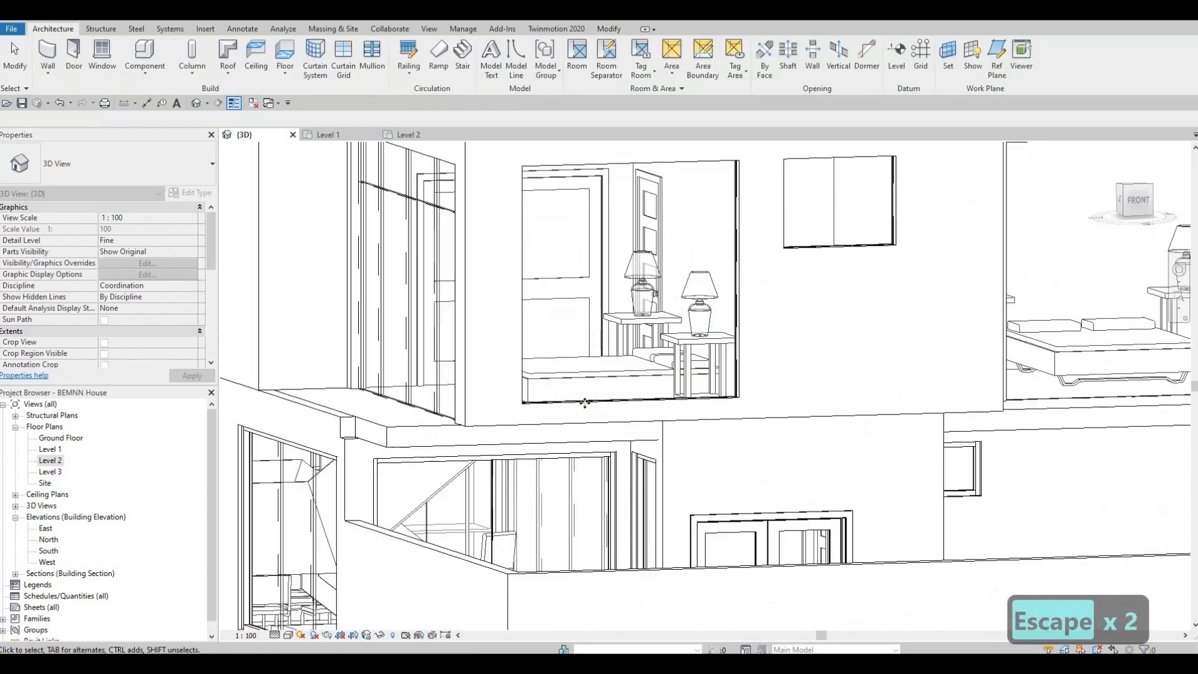
click(629, 405)
drag(629, 404, 629, 375)
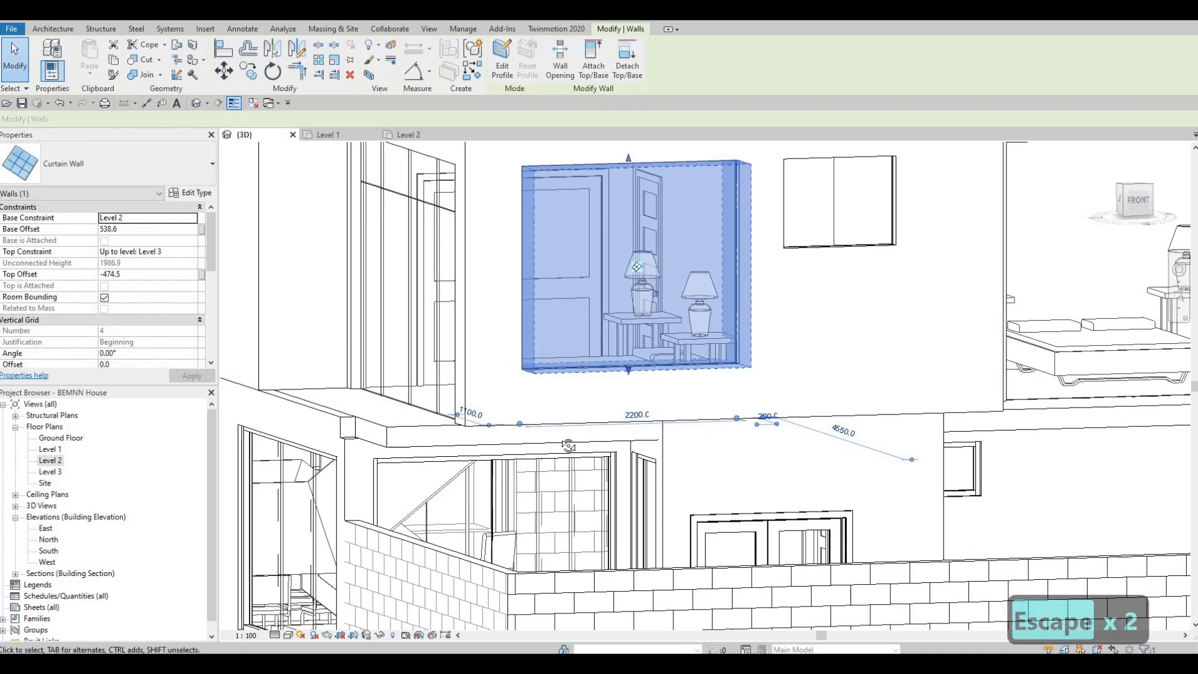
shift+middle_drag(631, 401, 839, 420)
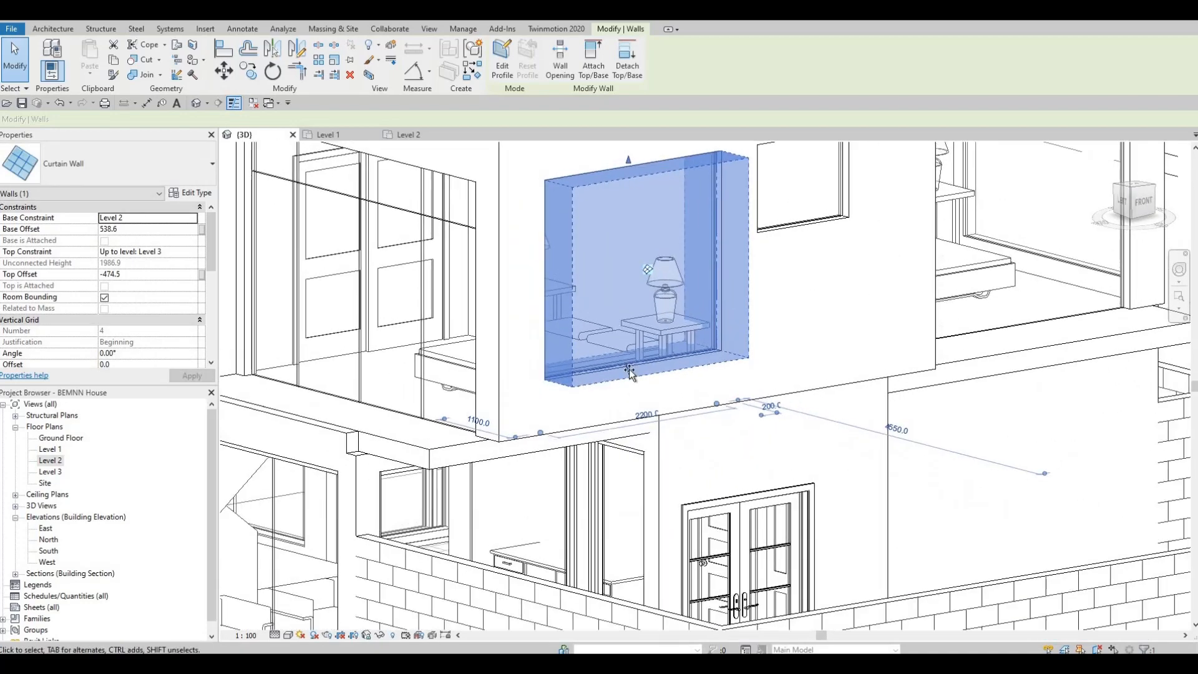
drag(628, 354, 626, 363)
key(Escape)
scroll(626, 374, down, 3)
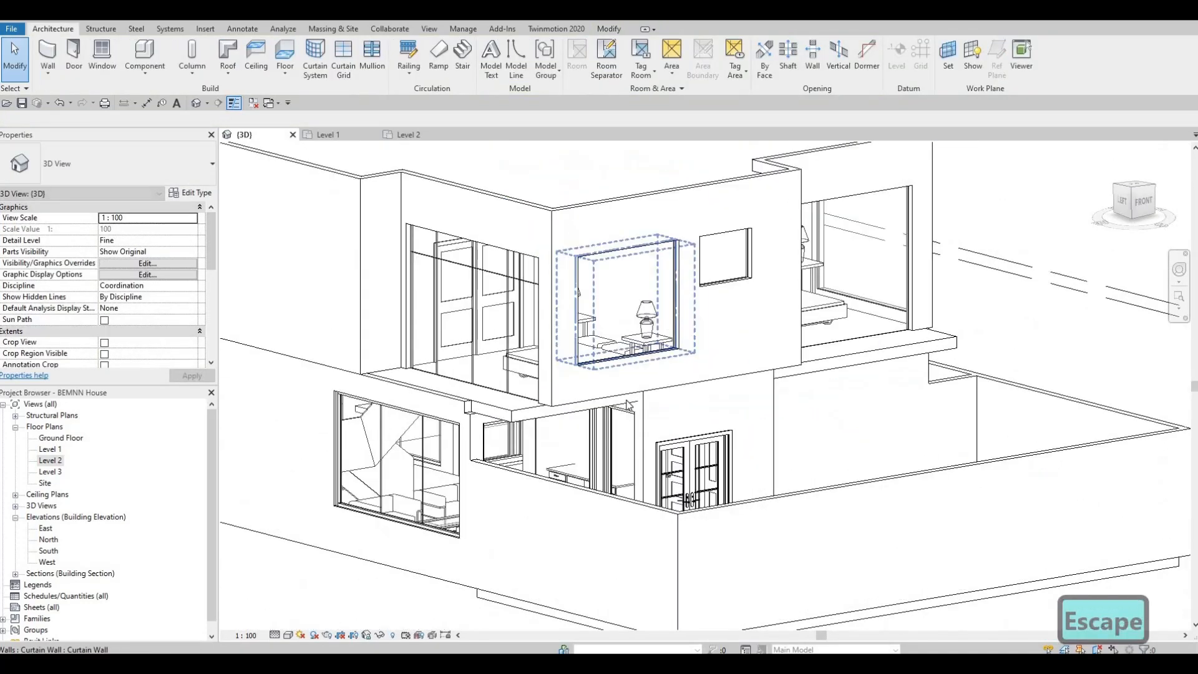
key(a)
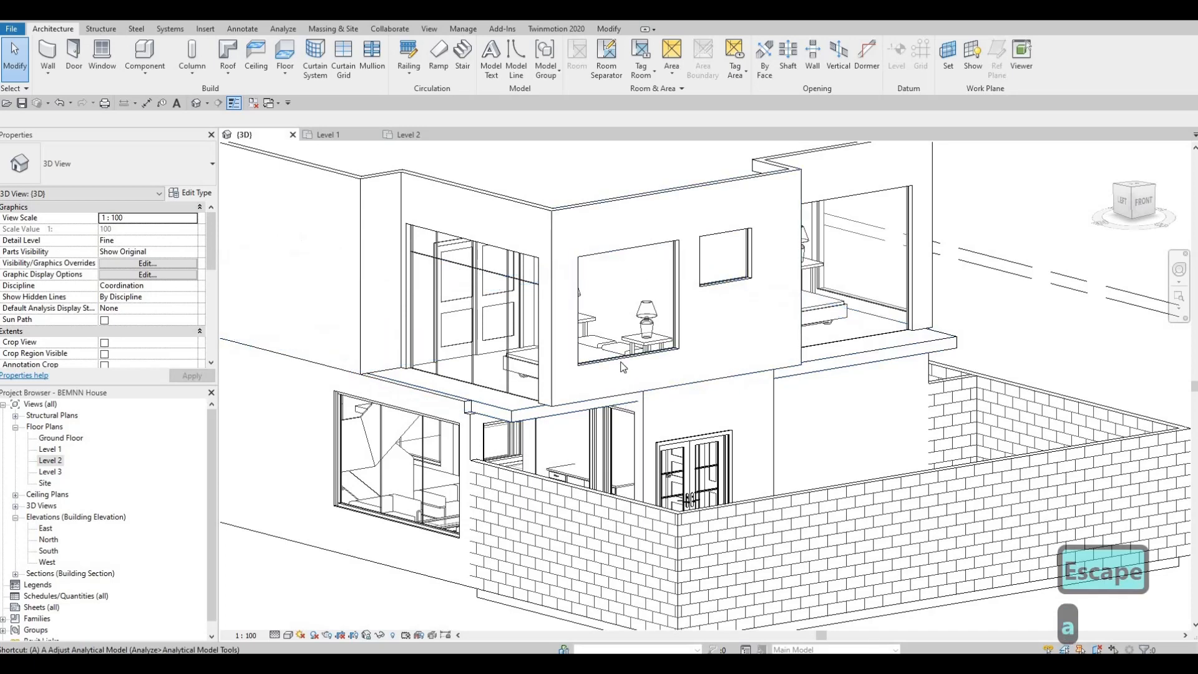
key(Escape)
Set the base offset of the front bedroom curtain wall to 650 mm
click(624, 359)
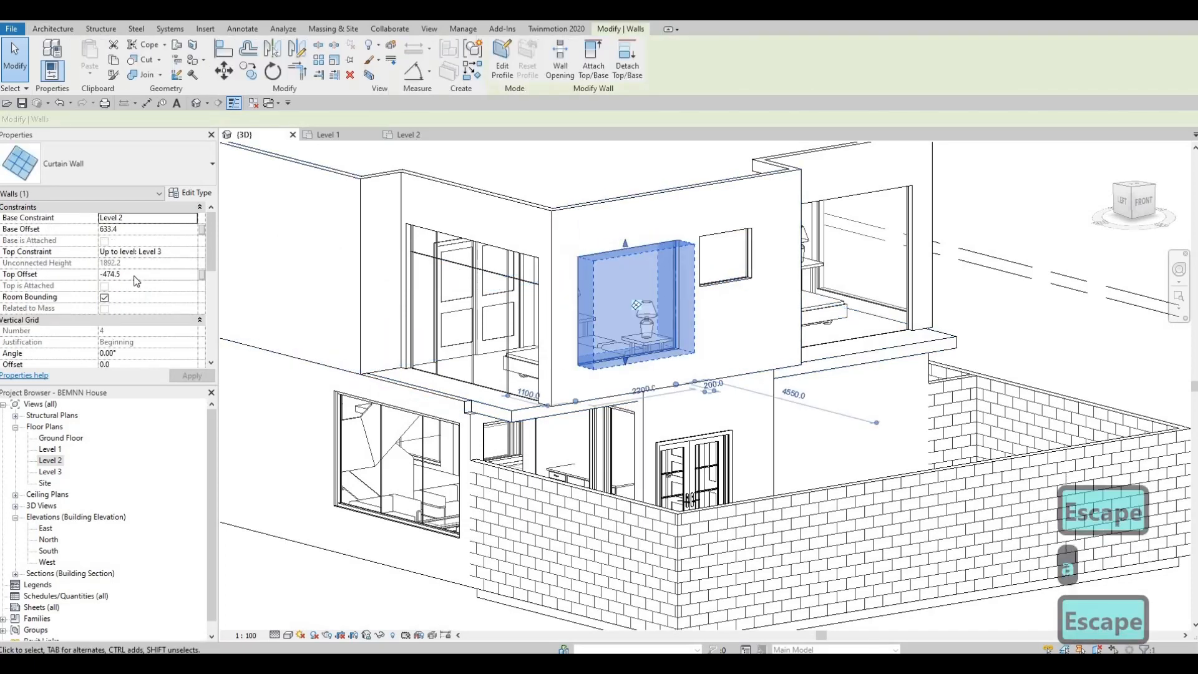
click(134, 275)
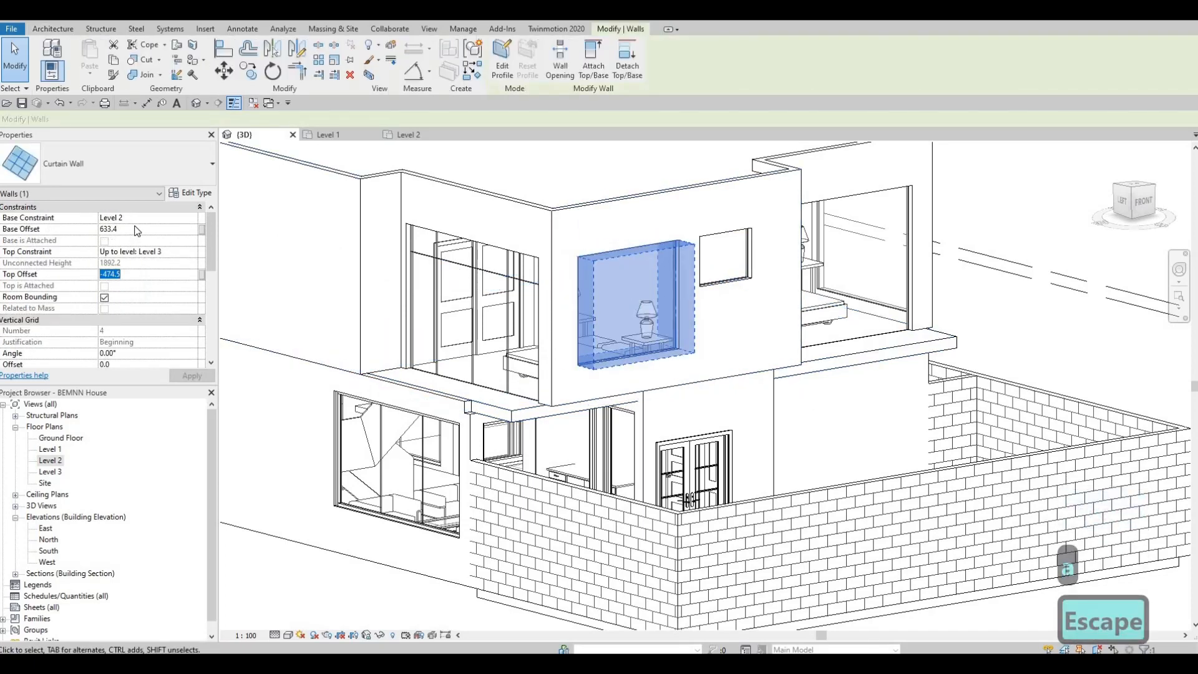
click(134, 229)
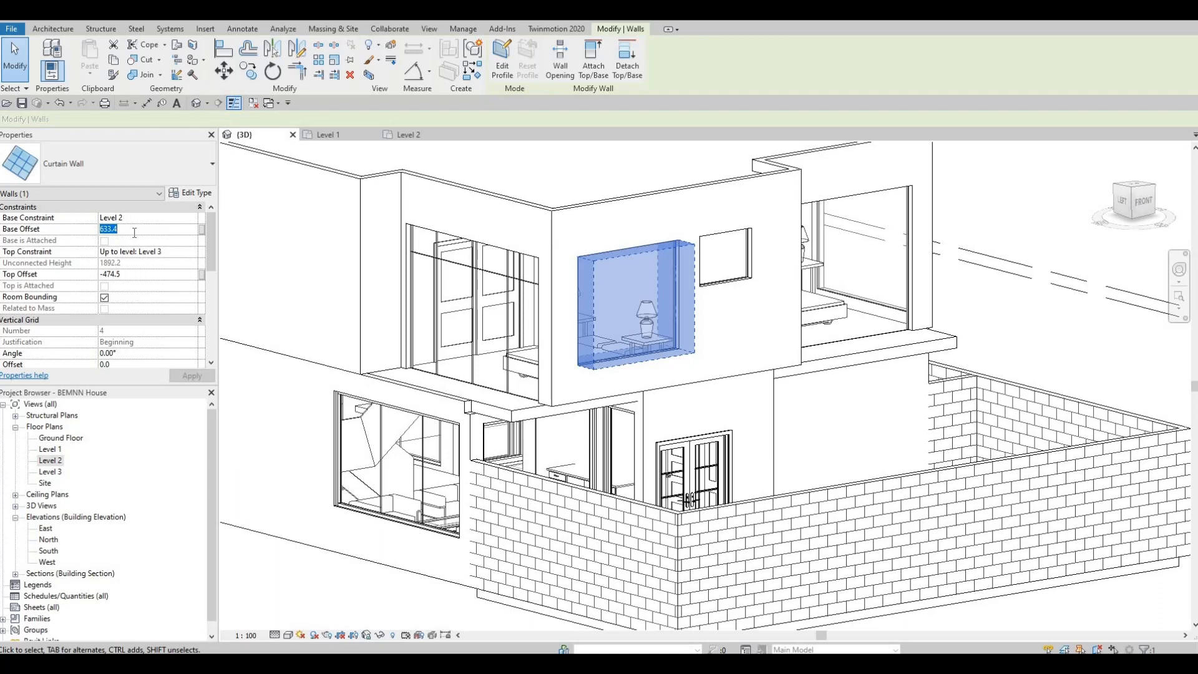
text(650)
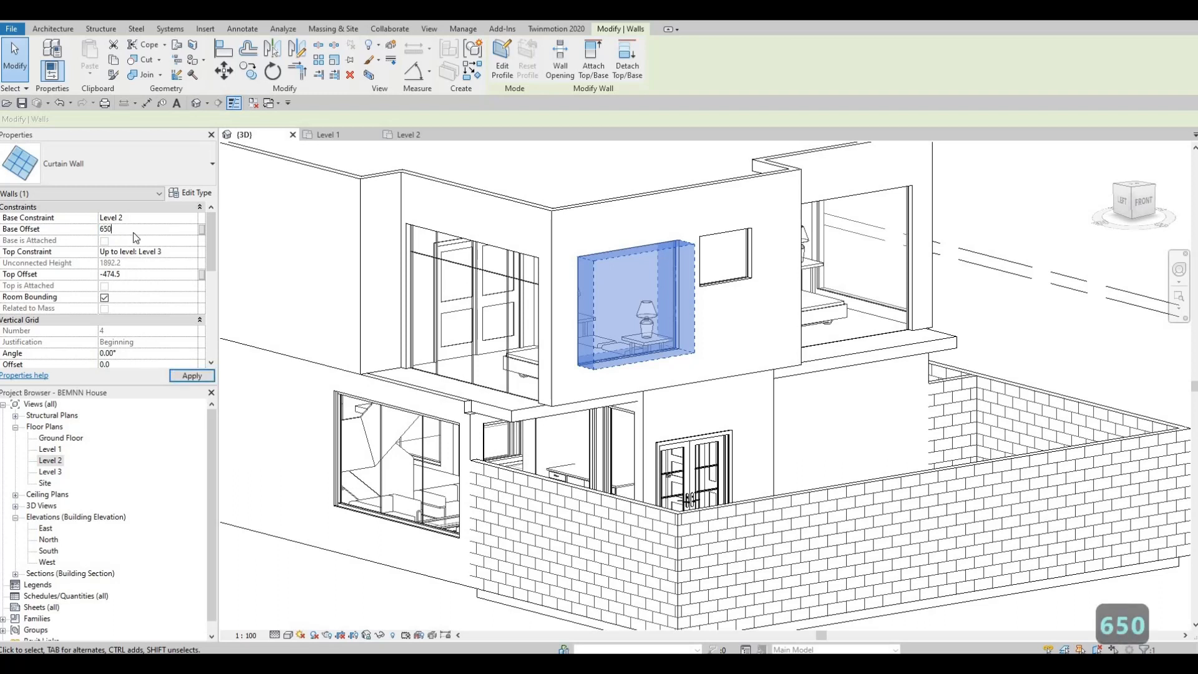
key(Return)
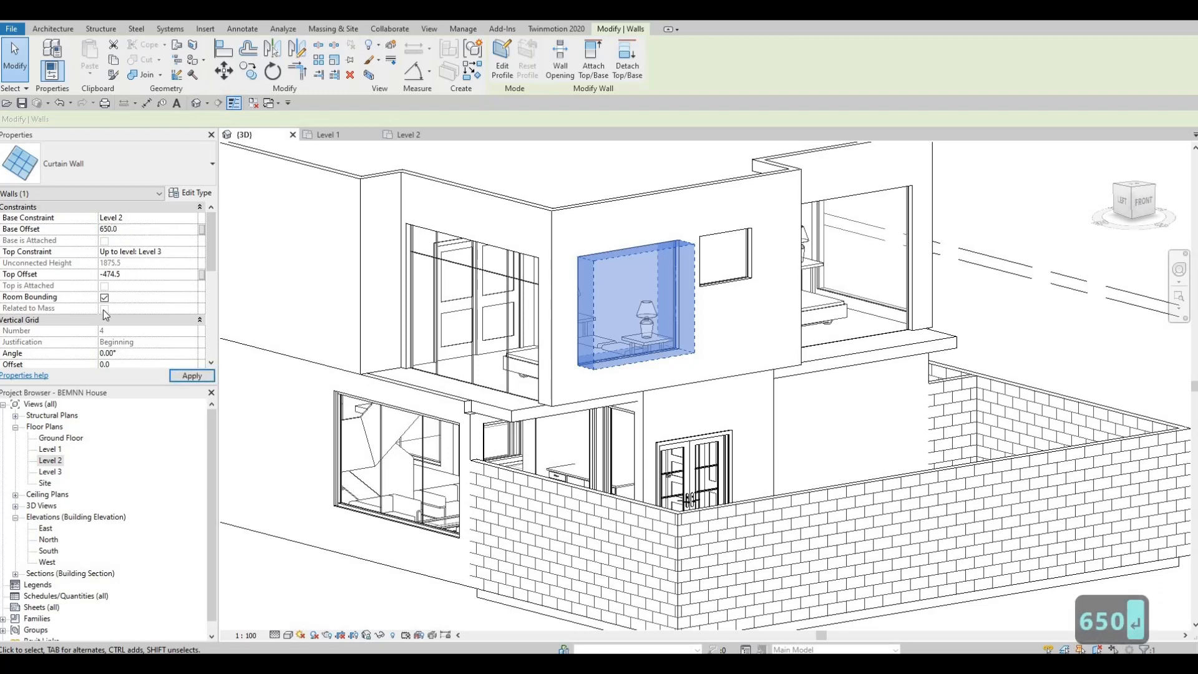
click(186, 378)
key(Escape)
key(Escape)
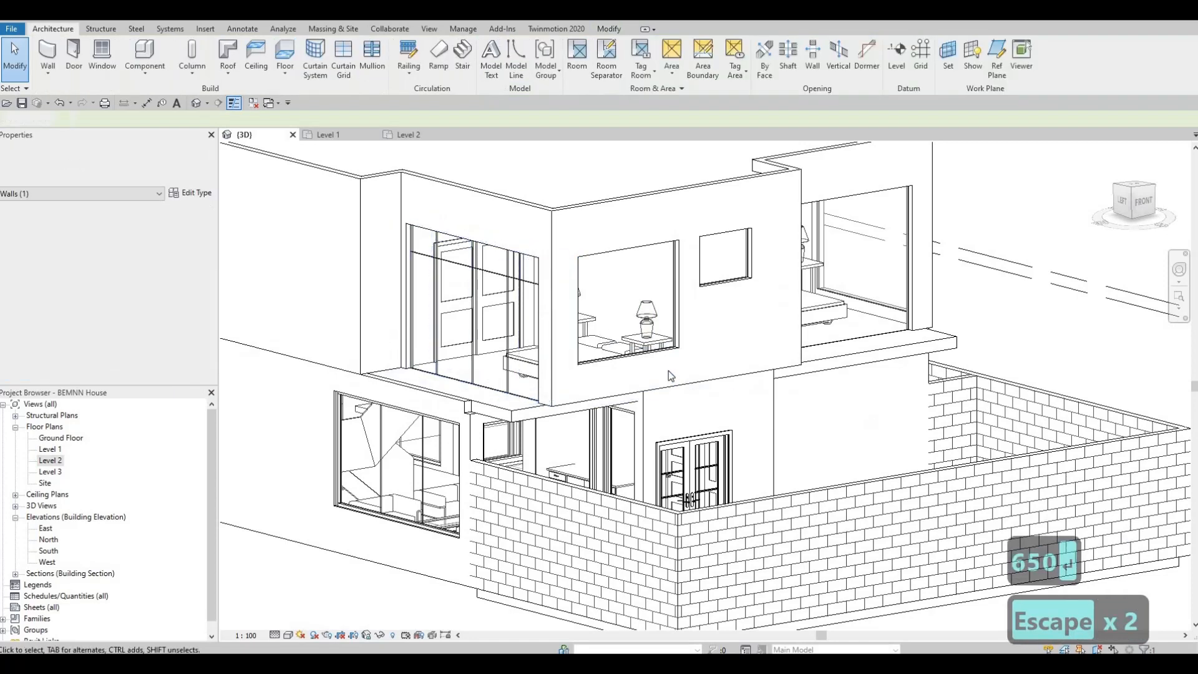
key(Escape)
Align the bottom edges of the two upper-floor curtain walls on the house's right side with the front bedroom window's base
key(a)
key(l)
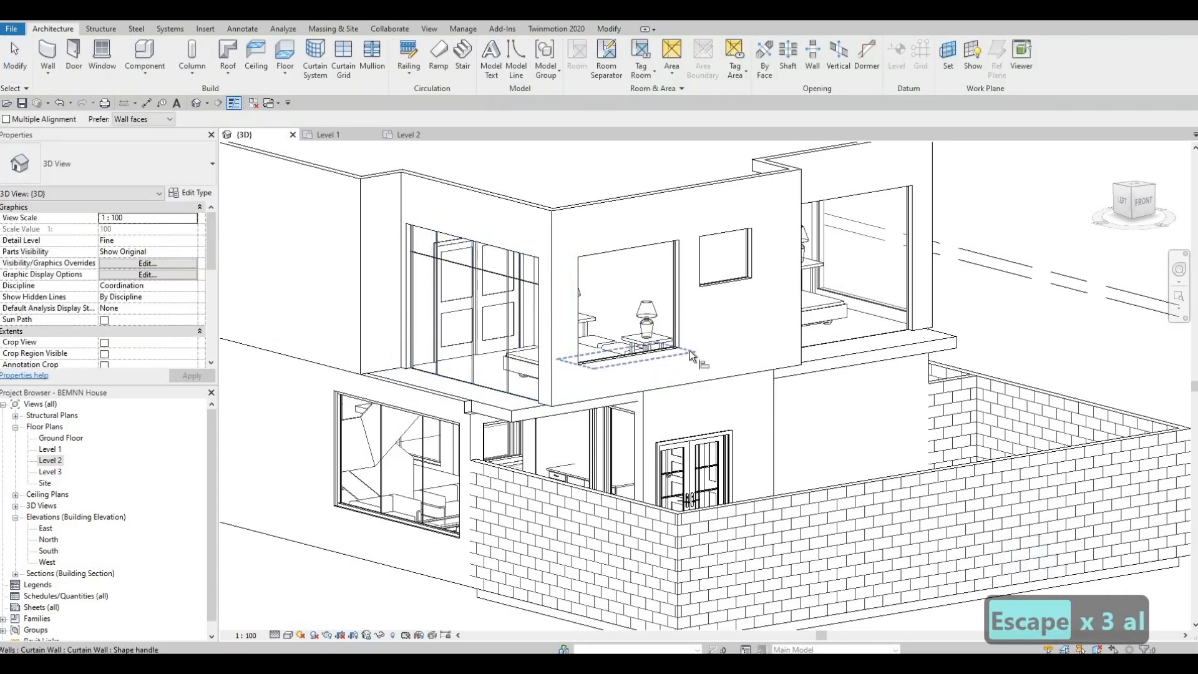
click(689, 357)
shift+middle_drag(450, 419, 617, 378)
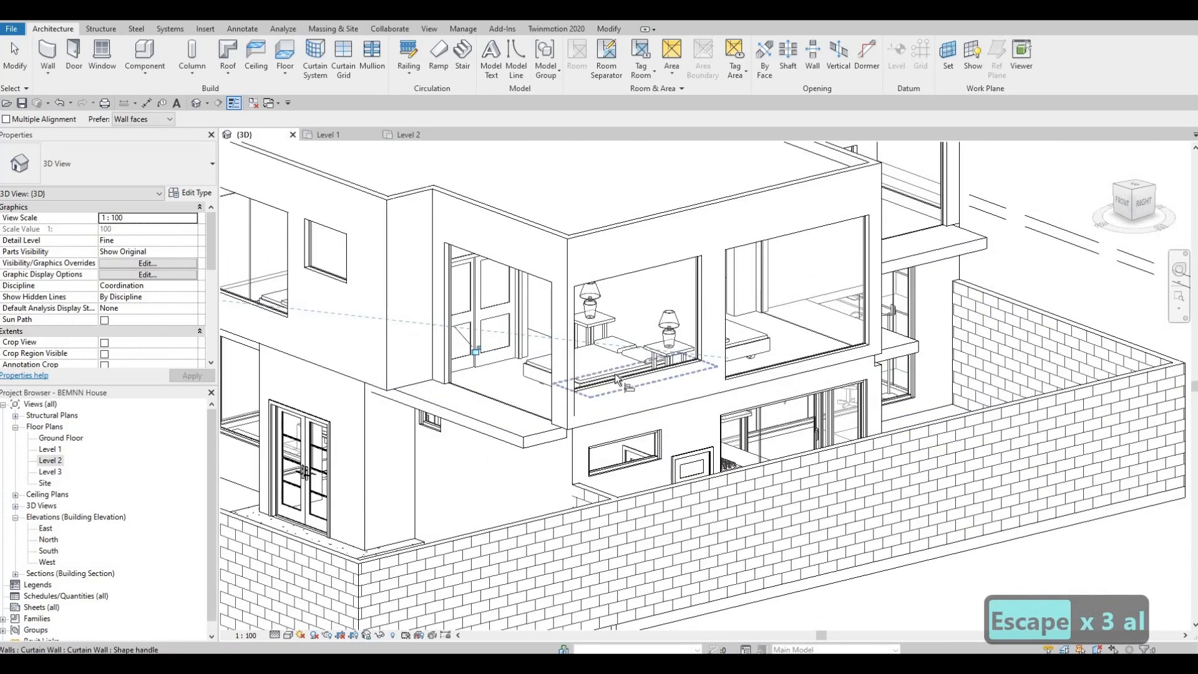
click(619, 378)
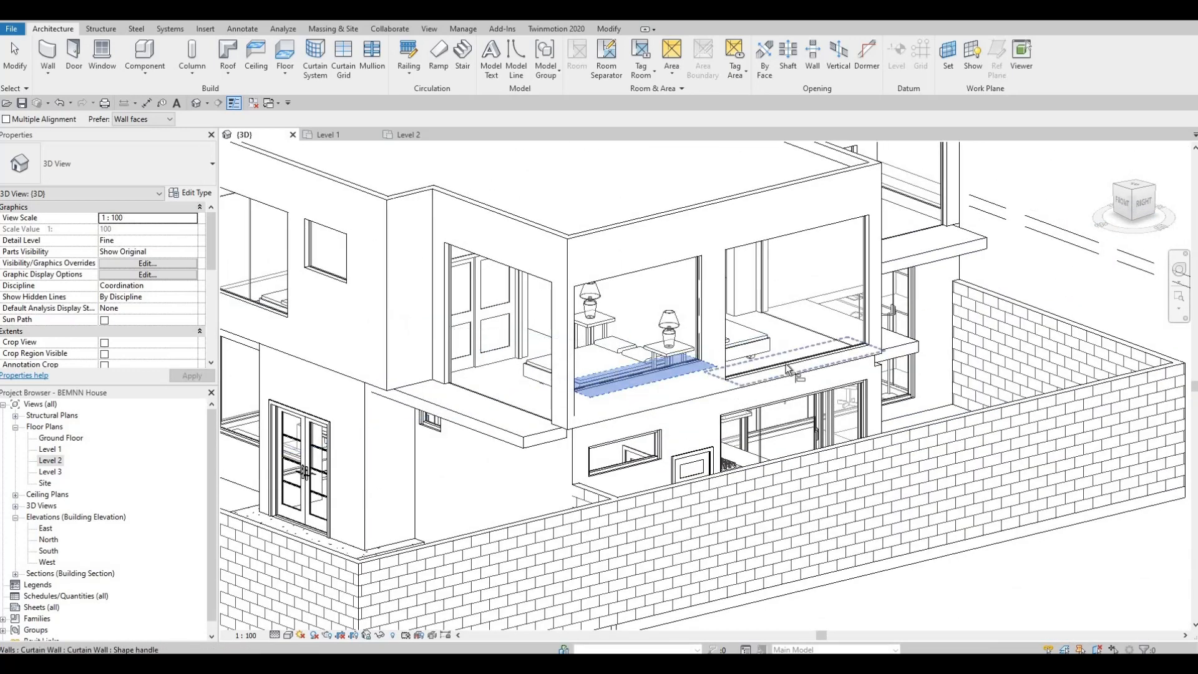
click(787, 368)
Align the bottom edges of the upper bedroom curtain walls on the back and left side of the house with the raised window bases
shift+middle_drag(787, 368, 743, 372)
click(743, 372)
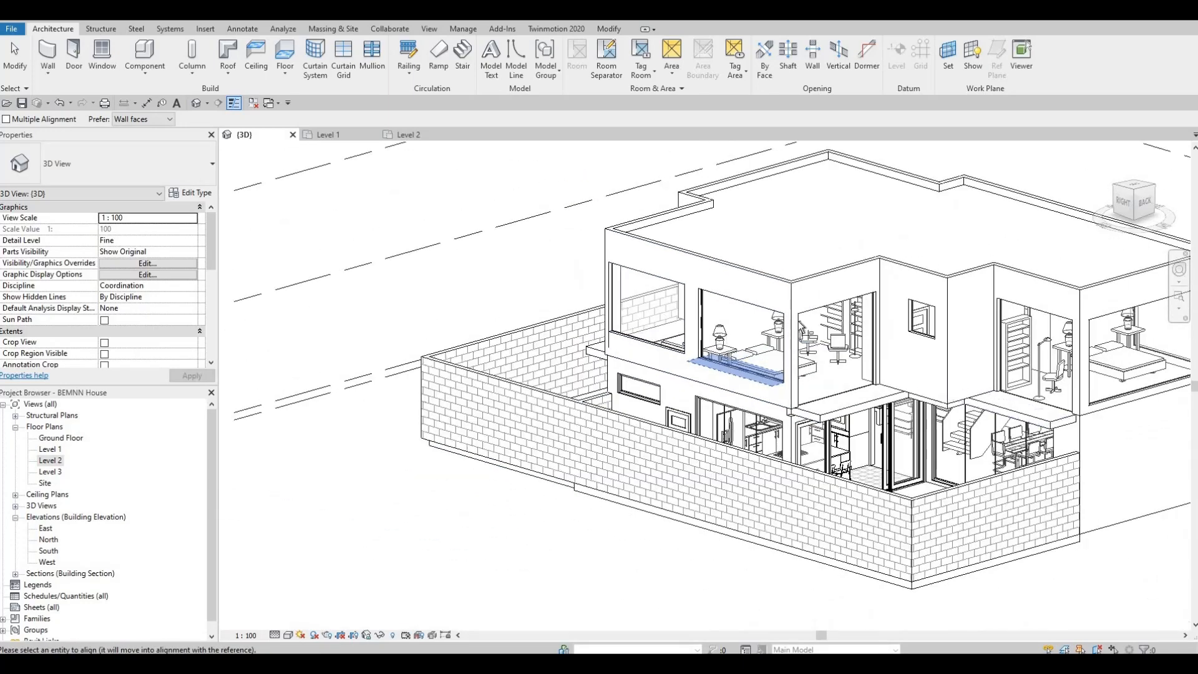
middle_drag(1154, 393, 820, 322)
click(826, 330)
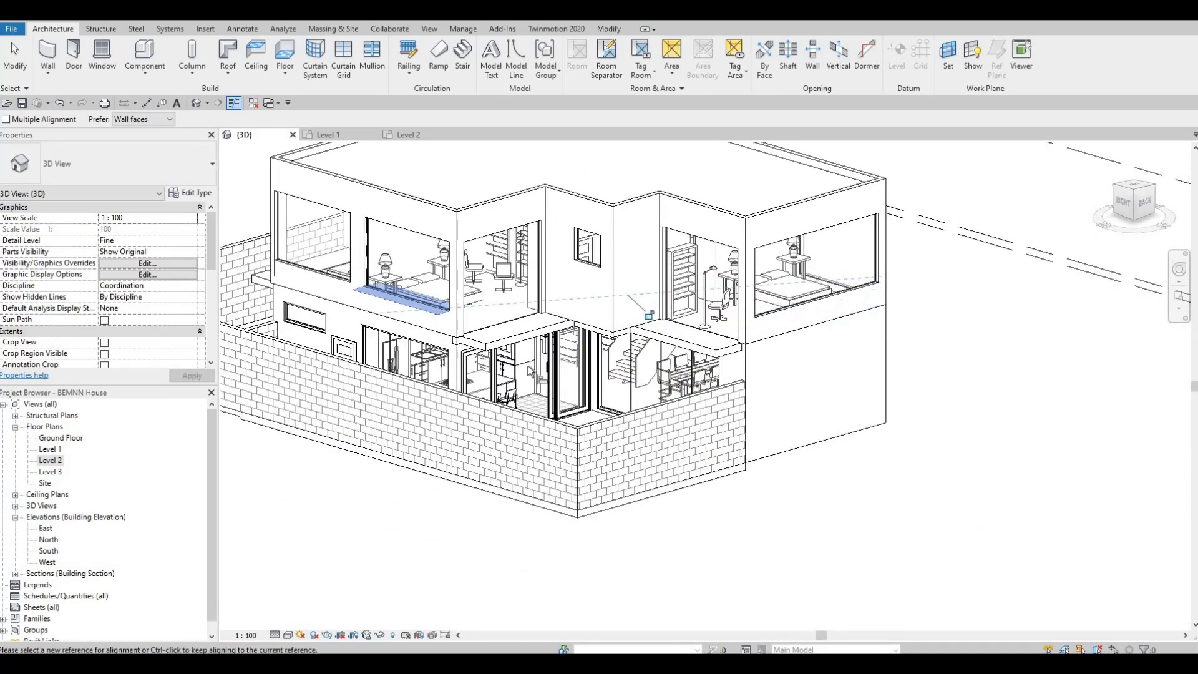
shift+middle_drag(529, 371, 578, 377)
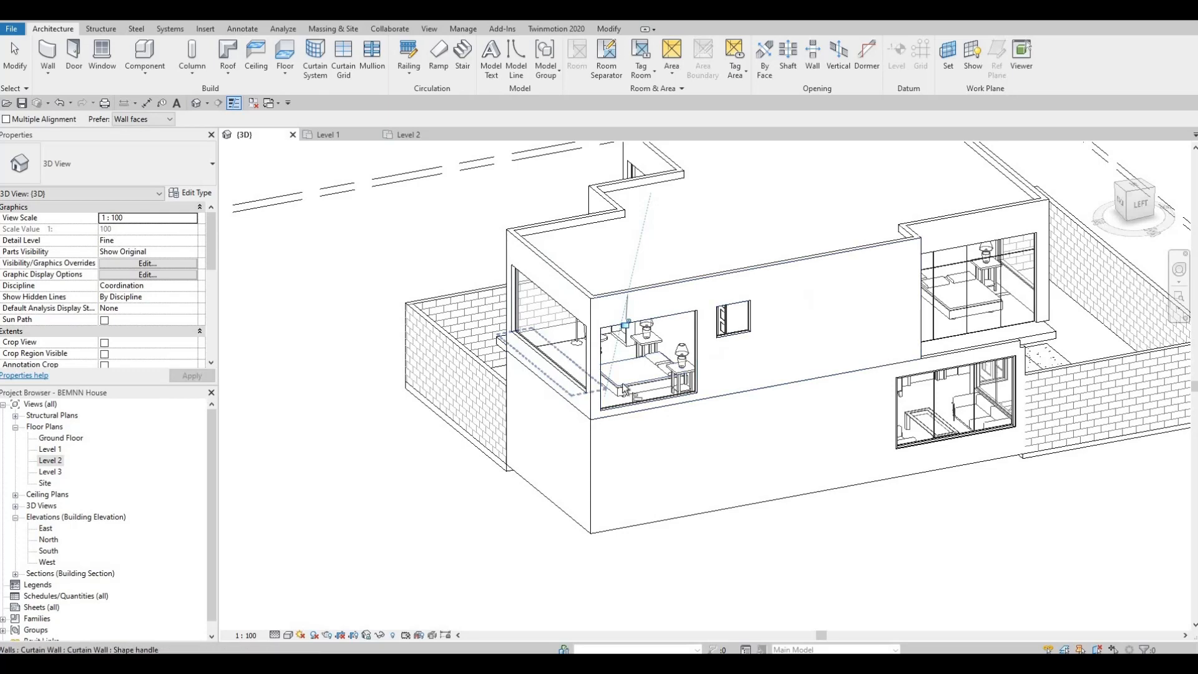
key(Escape)
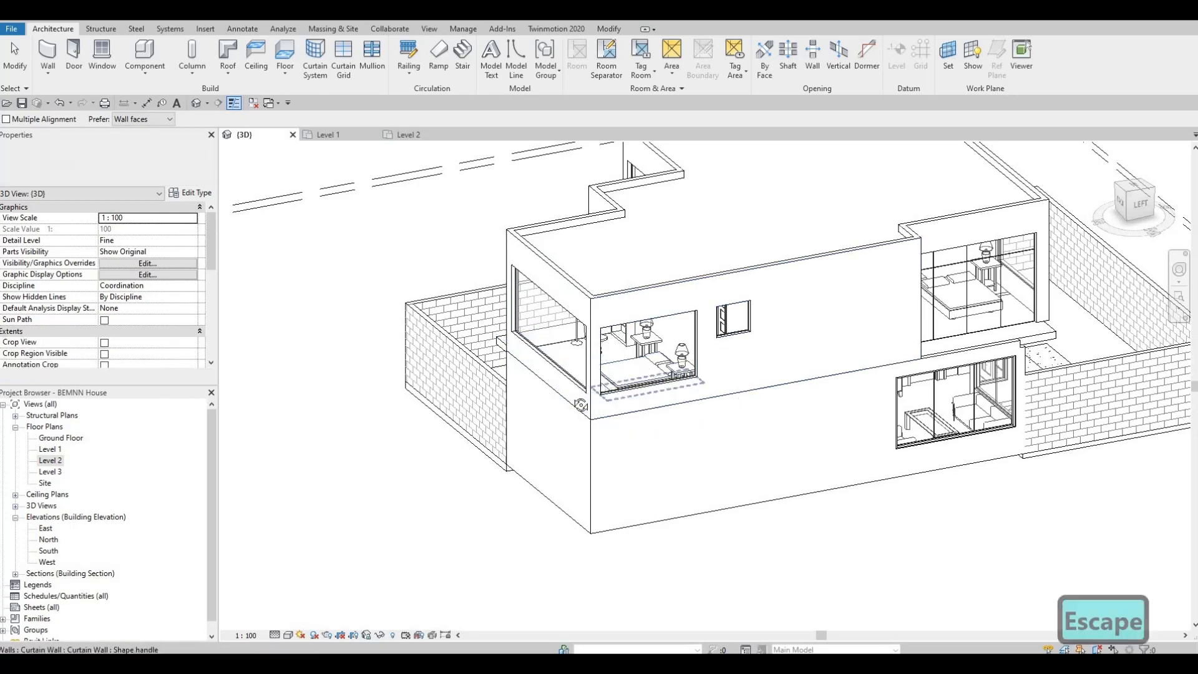
key(Escape)
shift+middle_drag(639, 410, 317, 193)
key(Escape)
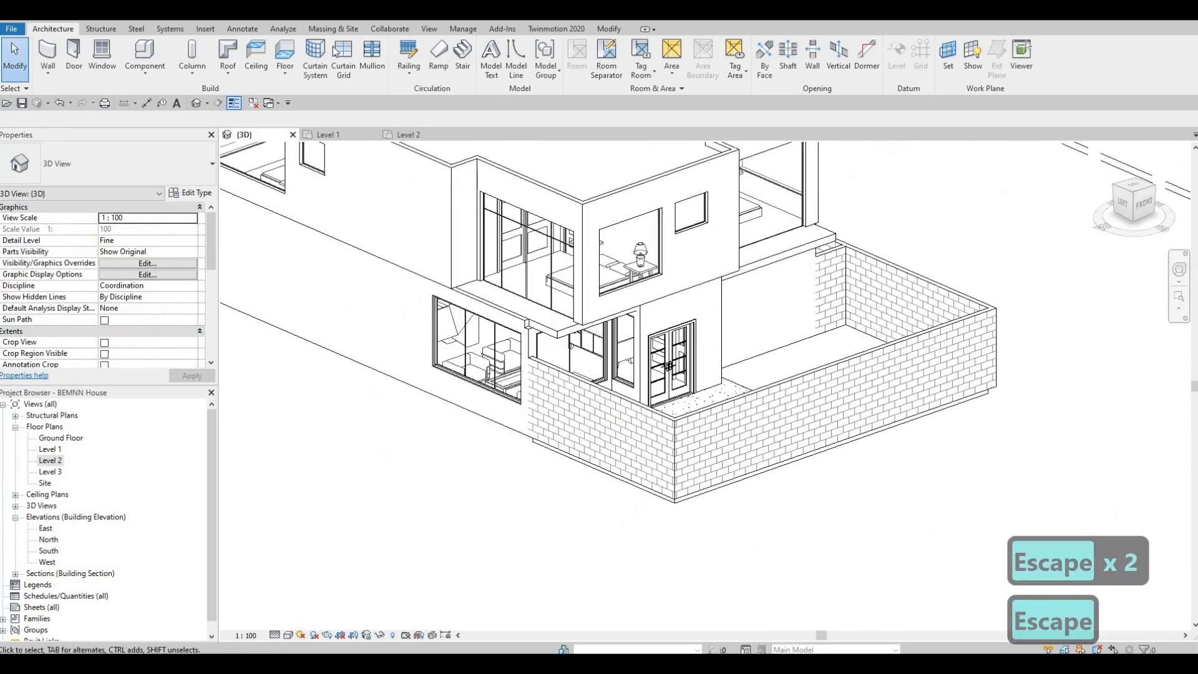
Add a vertical grid line midway across the front bedroom window, plus a vertical line and a horizontal line 500 mm from the top on the other front curtain wall
click(336, 53)
scroll(637, 203, up, 3)
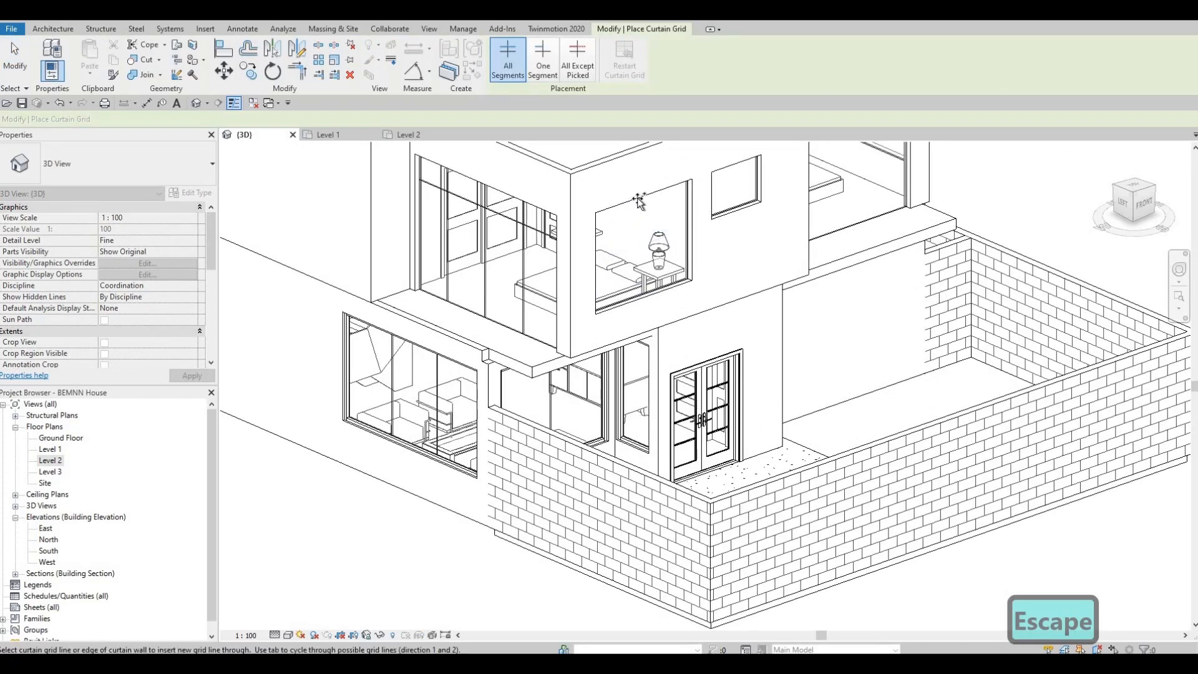
shift+middle_drag(642, 259, 605, 201)
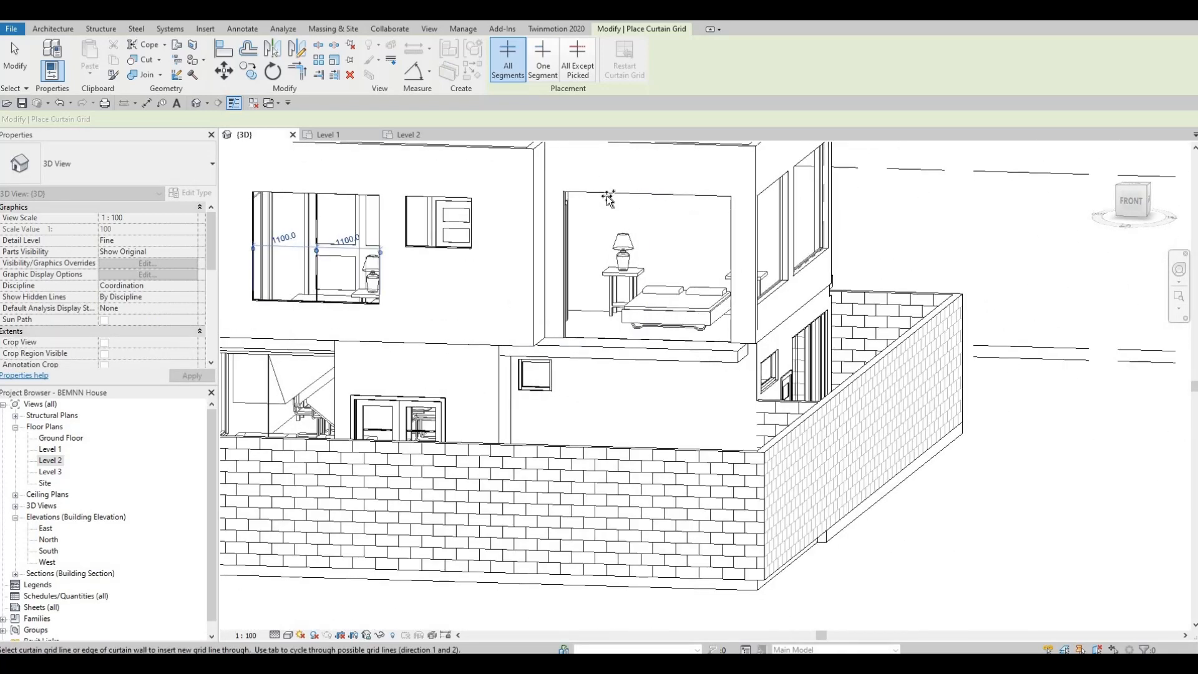
click(575, 215)
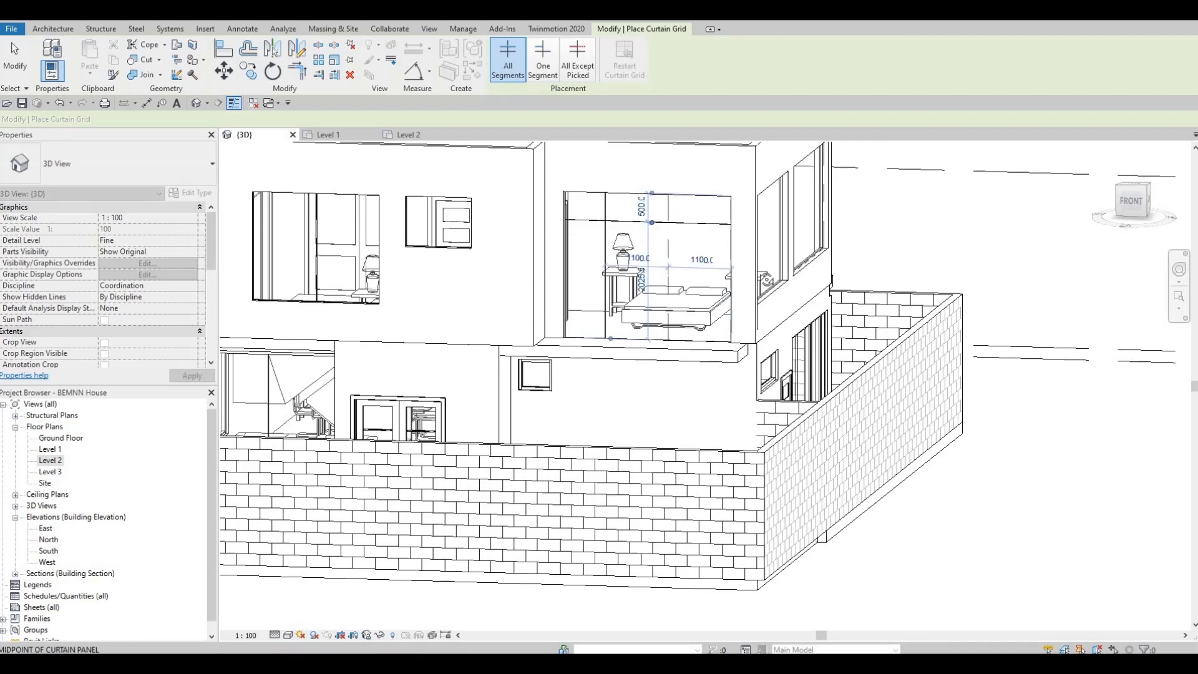
Divide the two upper-floor curtain walls on the house's right side with vertical grid lines, one into thirds and the other into quarters
shift+middle_drag(762, 268, 780, 211)
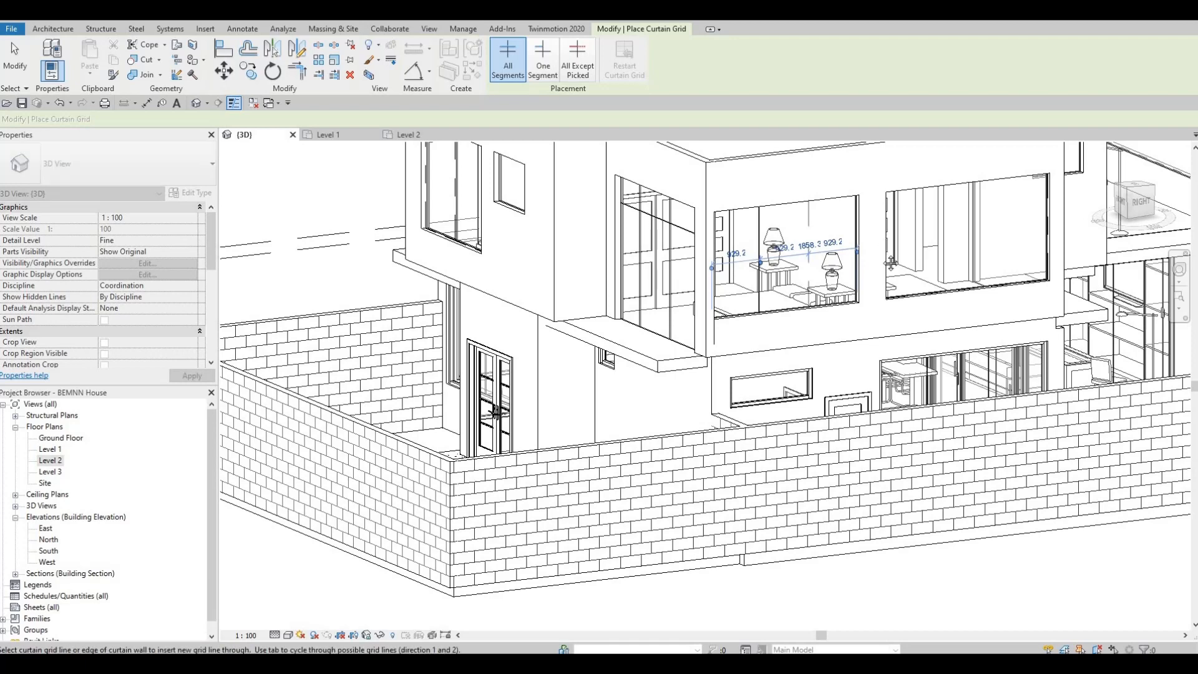
middle_drag(811, 205, 594, 199)
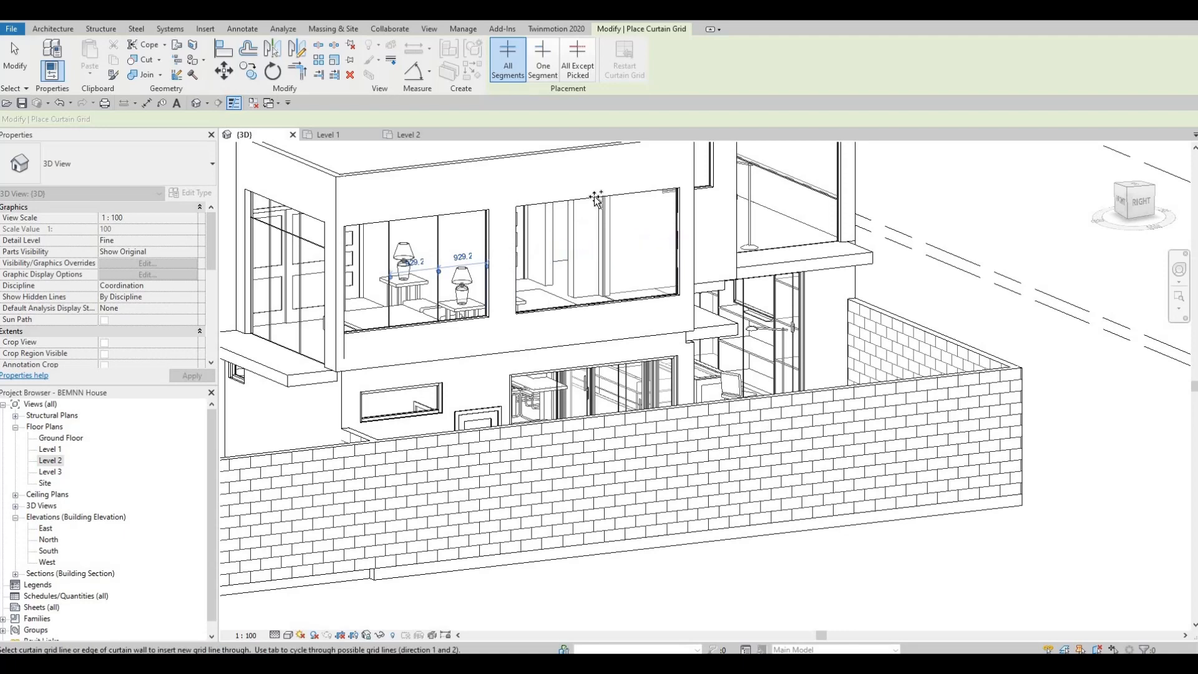
shift+middle_drag(630, 224, 549, 195)
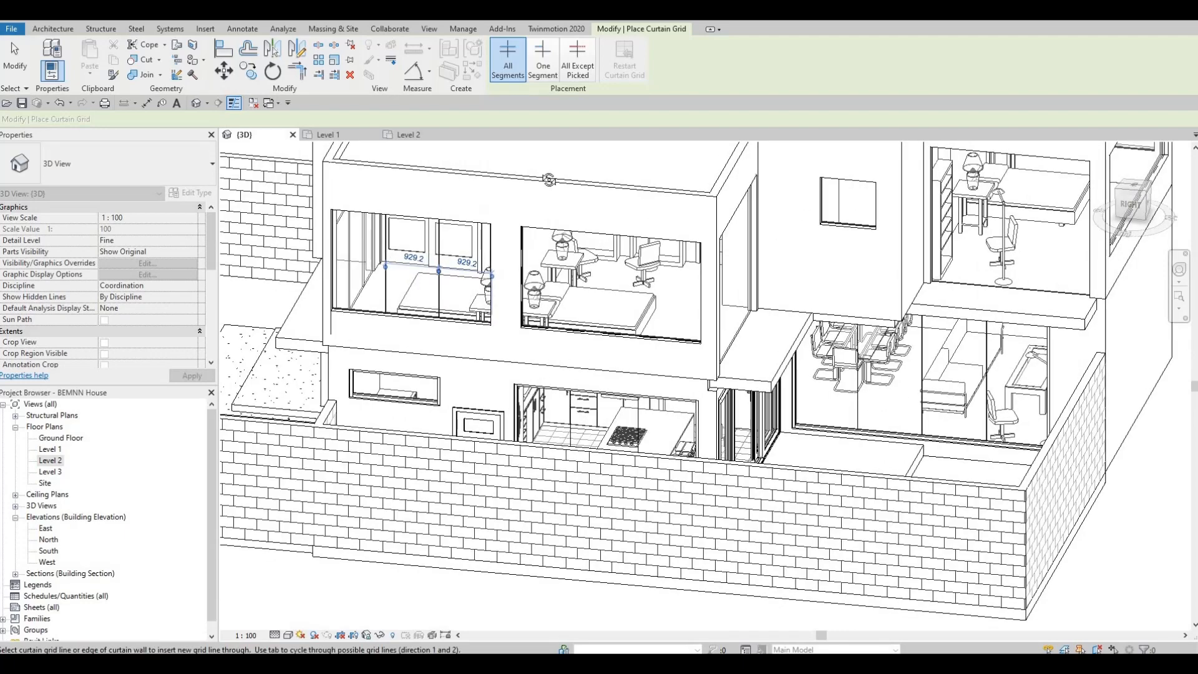
shift+middle_drag(550, 237, 604, 219)
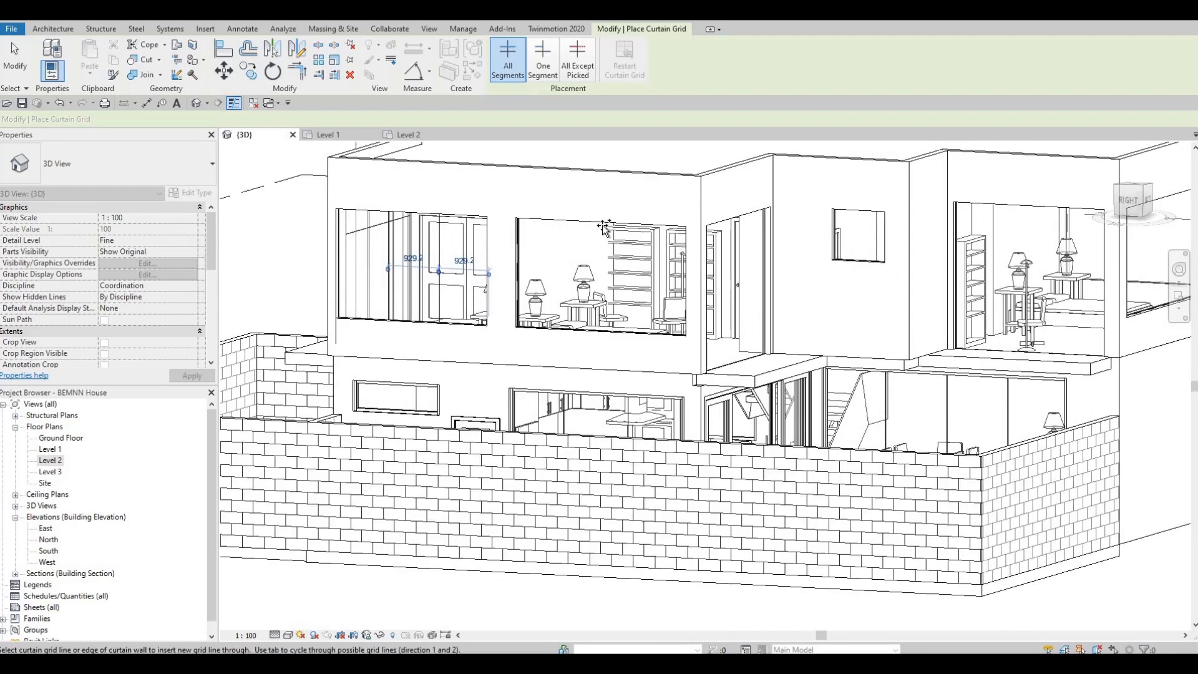
click(559, 228)
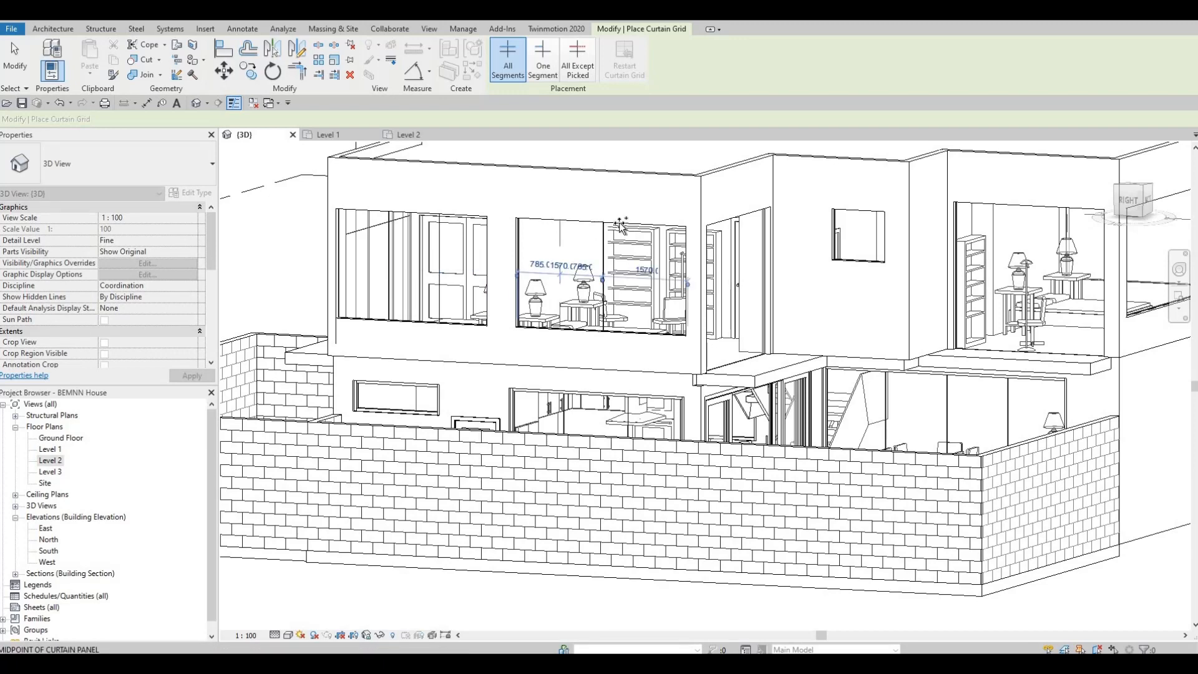
click(560, 225)
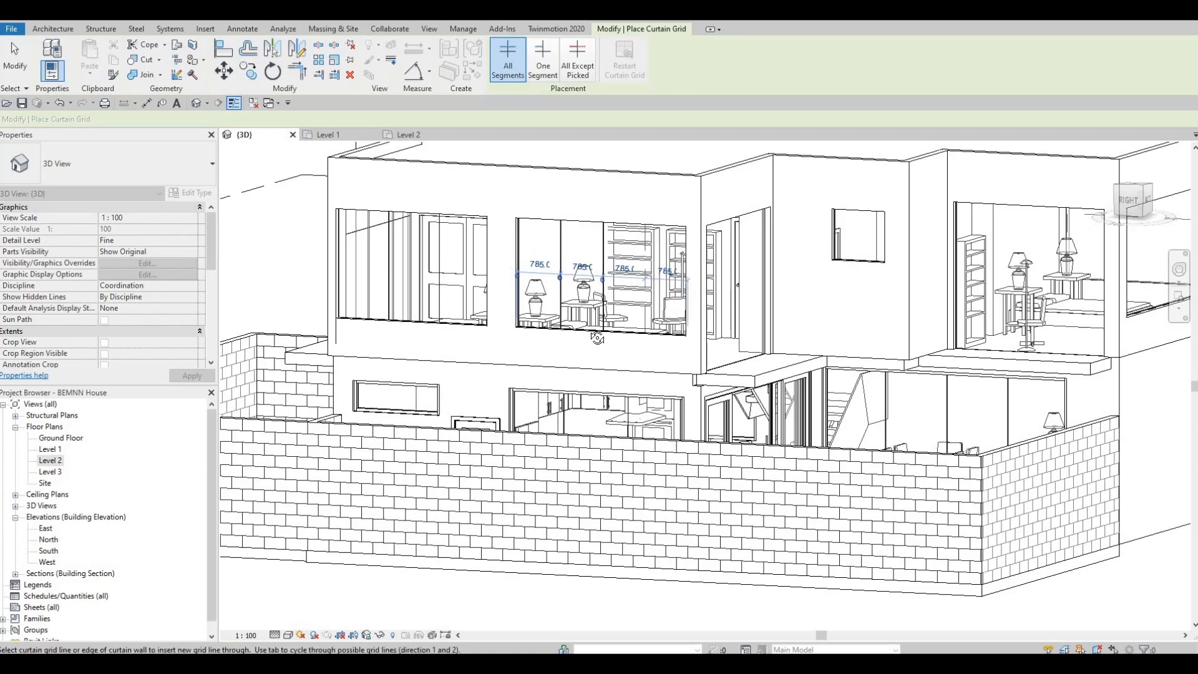
Add a vertical grid line 700 mm from the edge, a horizontal line near the top and a vertical line midway across the remainder of the nearby back-facing curtain wall
mouse_move(676, 272)
shift+middle_down()
mouse_move(646, 320)
mouse_move(678, 265)
shift+middle_up()
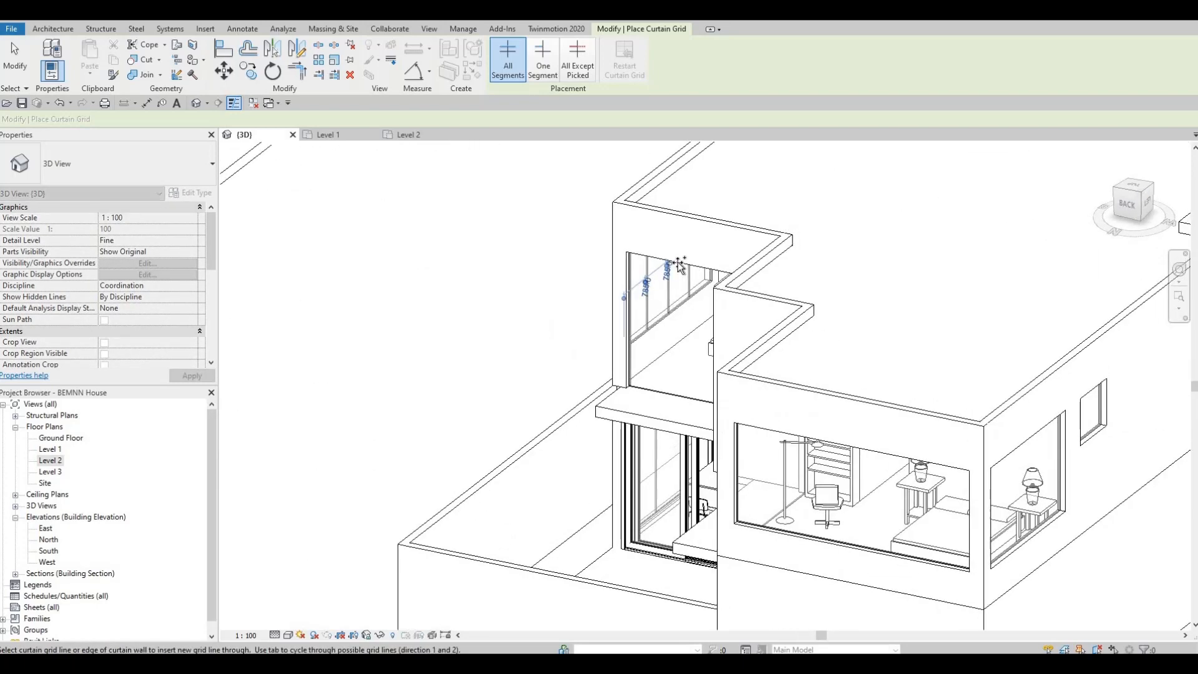
shift+middle_drag(705, 312, 696, 262)
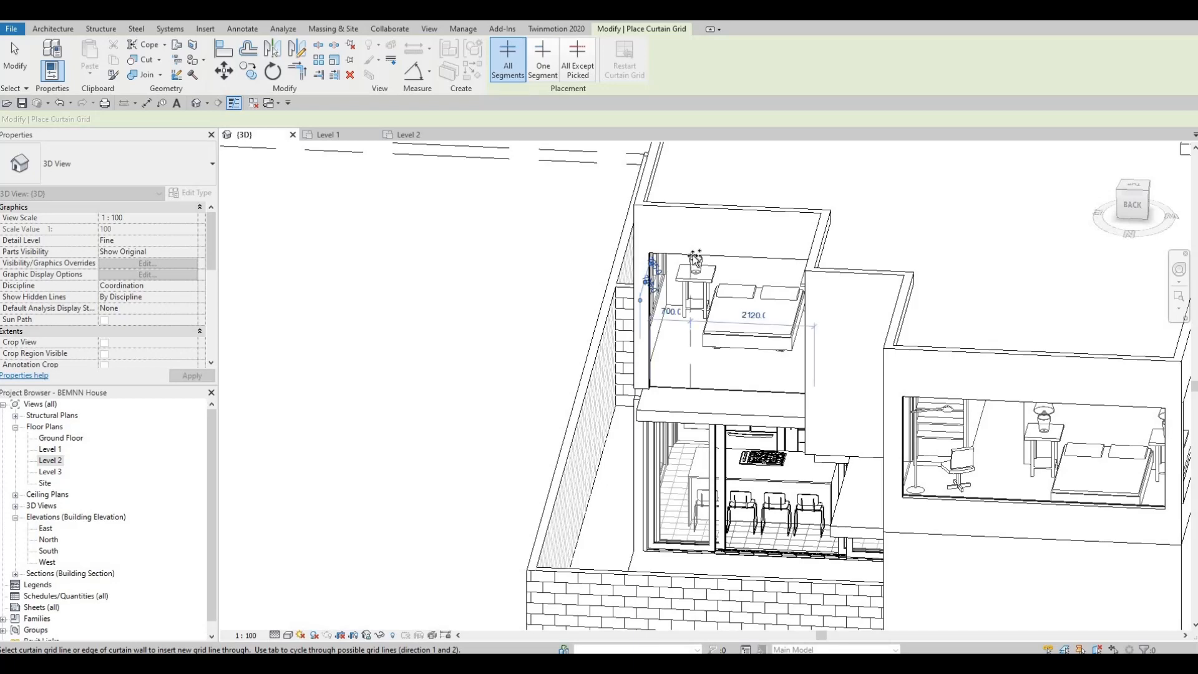
click(690, 263)
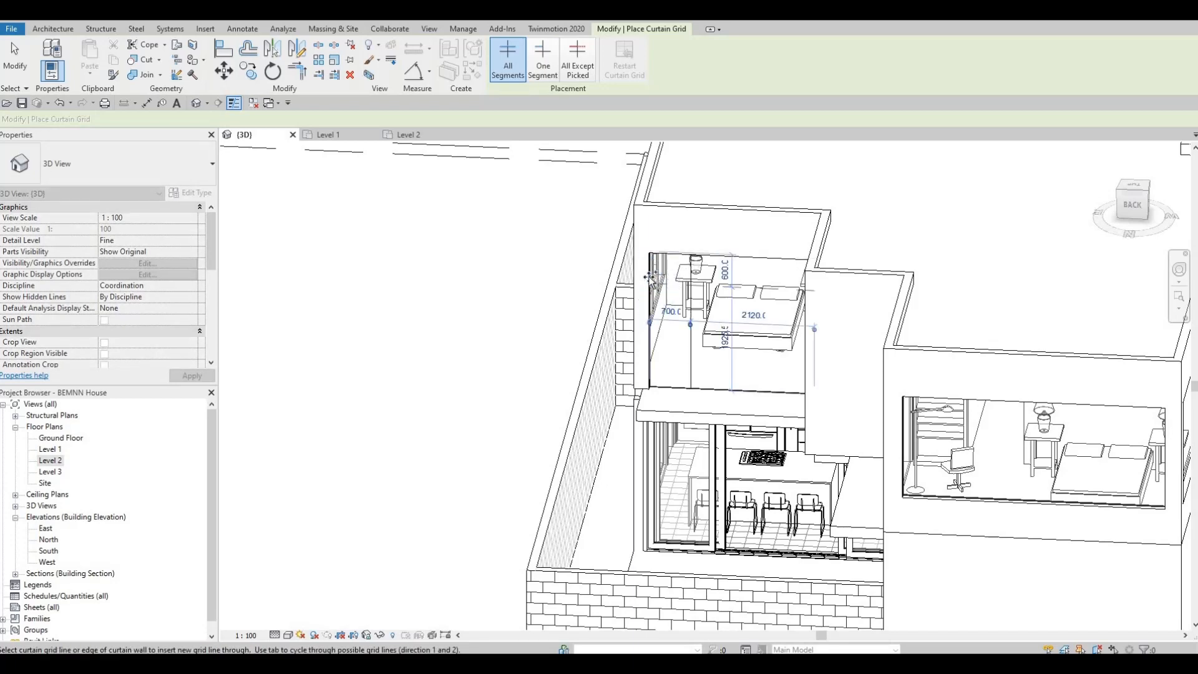
click(650, 278)
shift+middle_drag(776, 293, 752, 257)
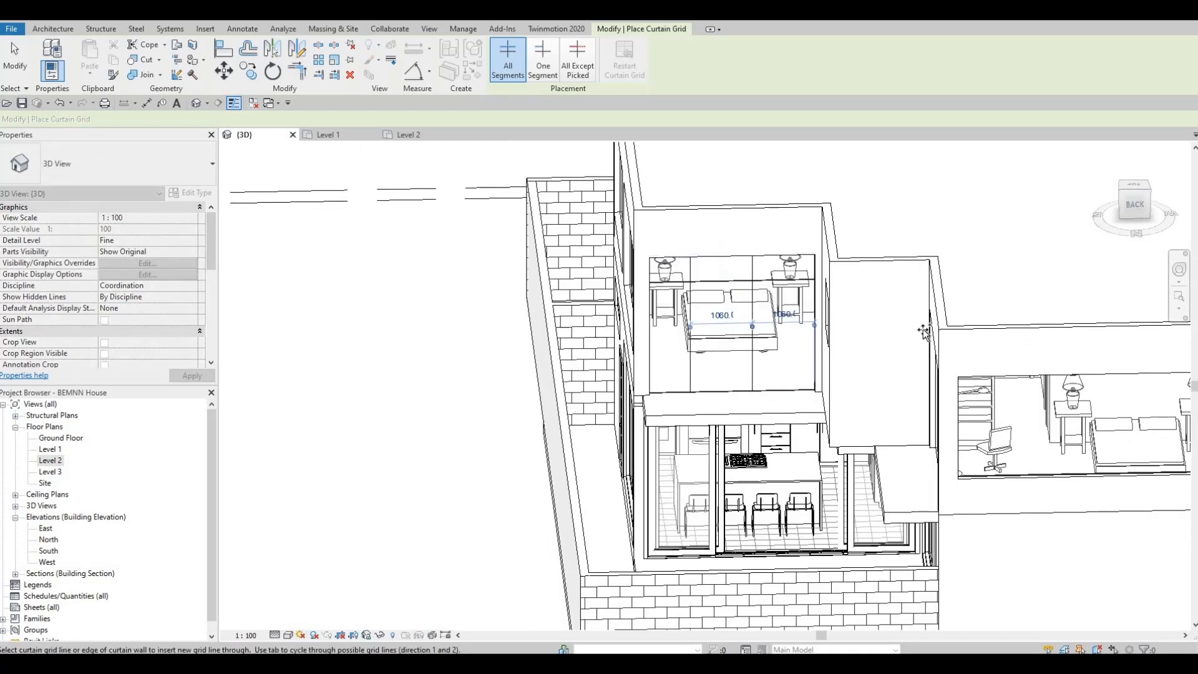
Add a horizontal grid line 500 mm from the top and vertical lines at 700 mm and 900 mm spacing to the rear bedroom's right-facing curtain wall
shift+middle_drag(754, 260, 805, 357)
middle_drag(882, 379, 475, 323)
shift+middle_drag(545, 290, 460, 225)
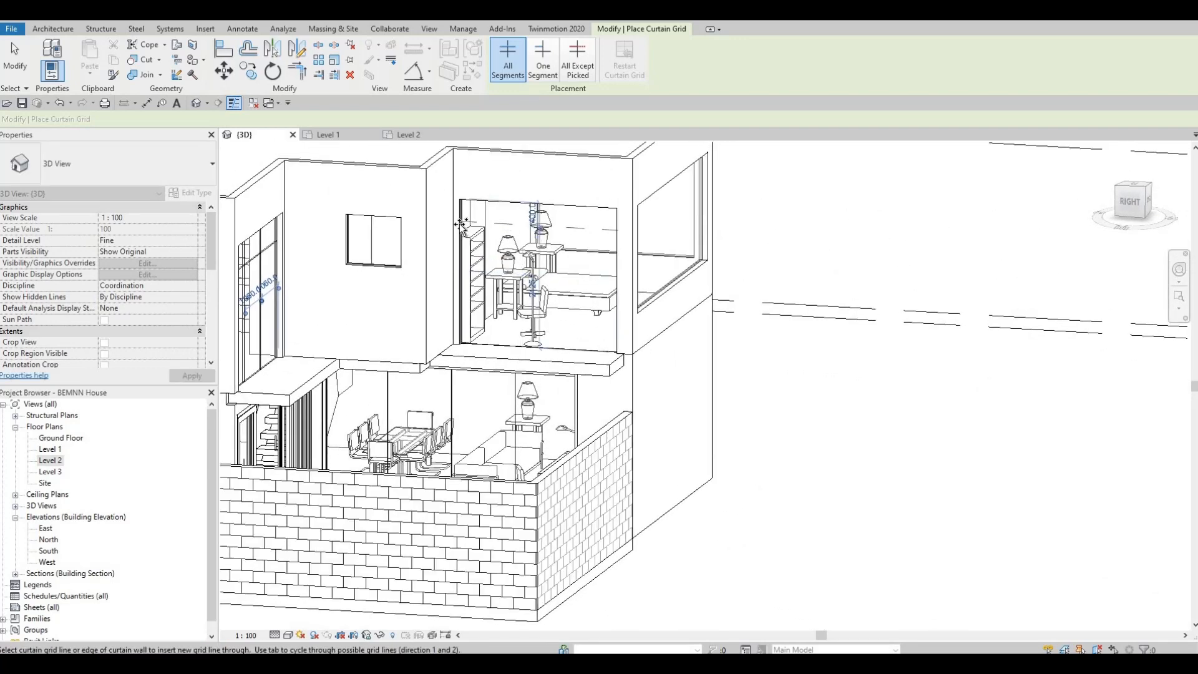
scroll(460, 225, up, 1)
scroll(455, 227, up, 2)
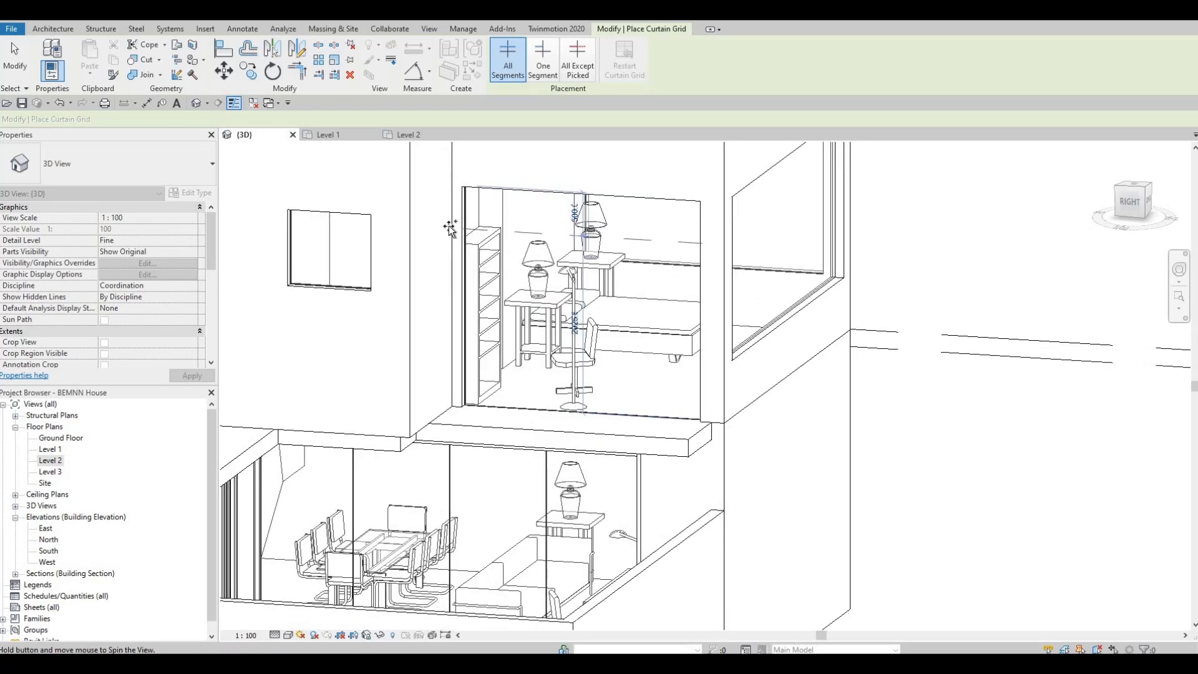
click(476, 232)
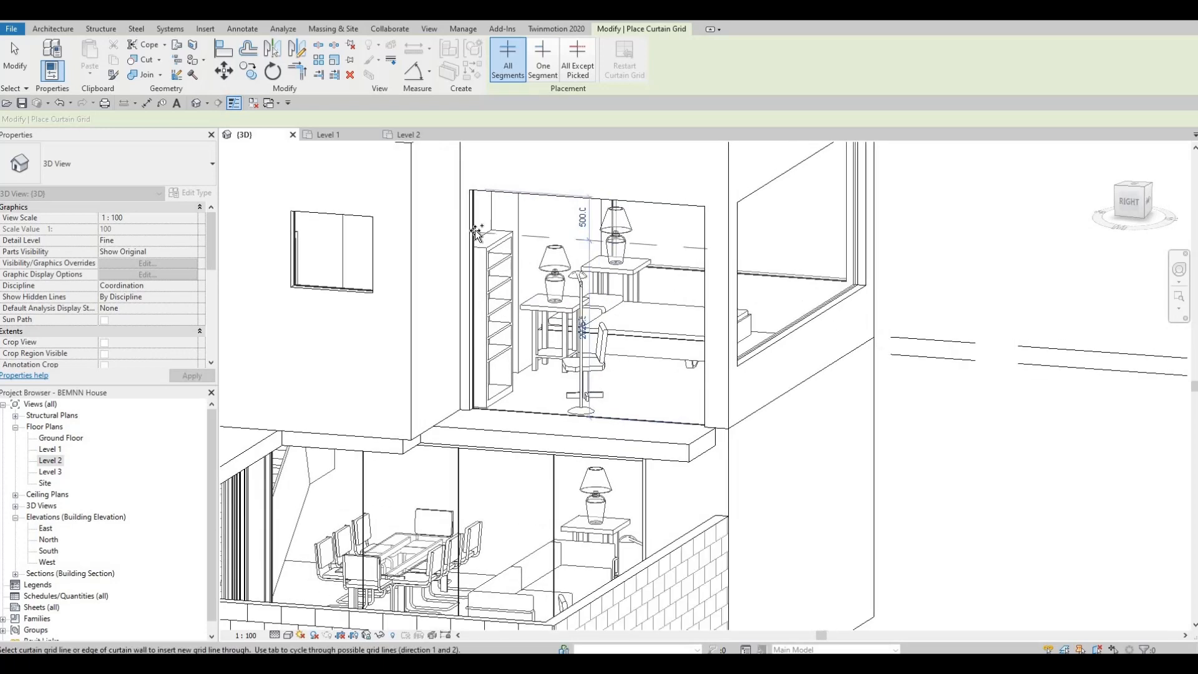
click(535, 199)
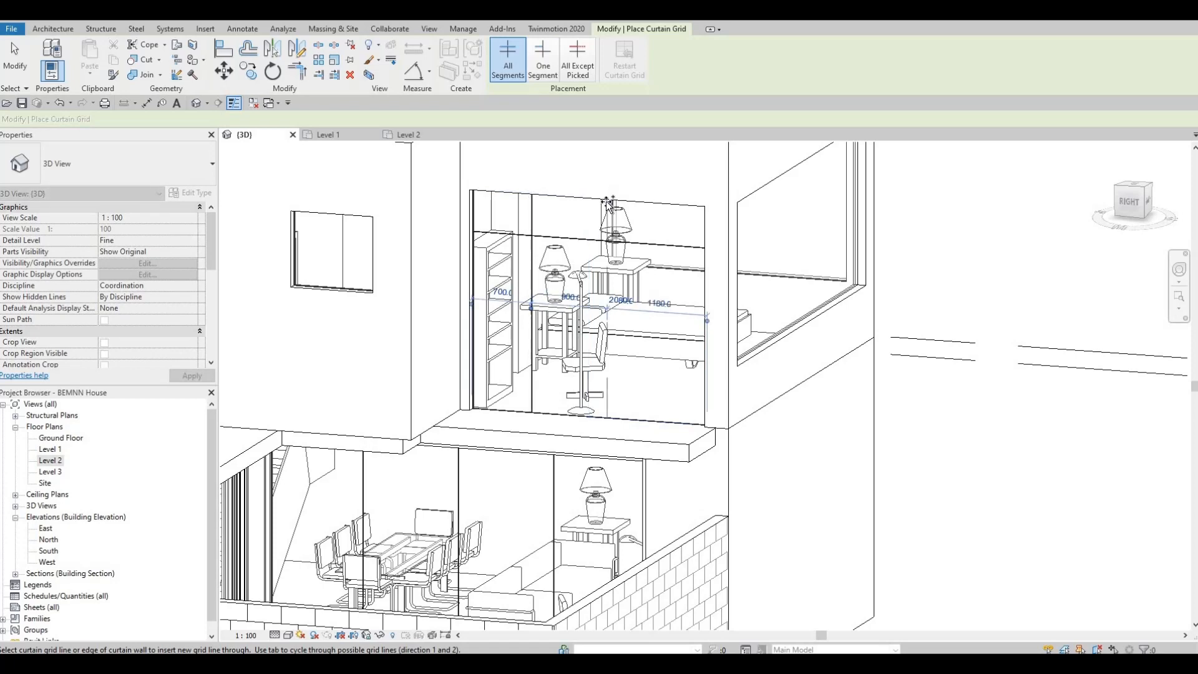
click(607, 203)
shift+middle_drag(609, 355, 603, 308)
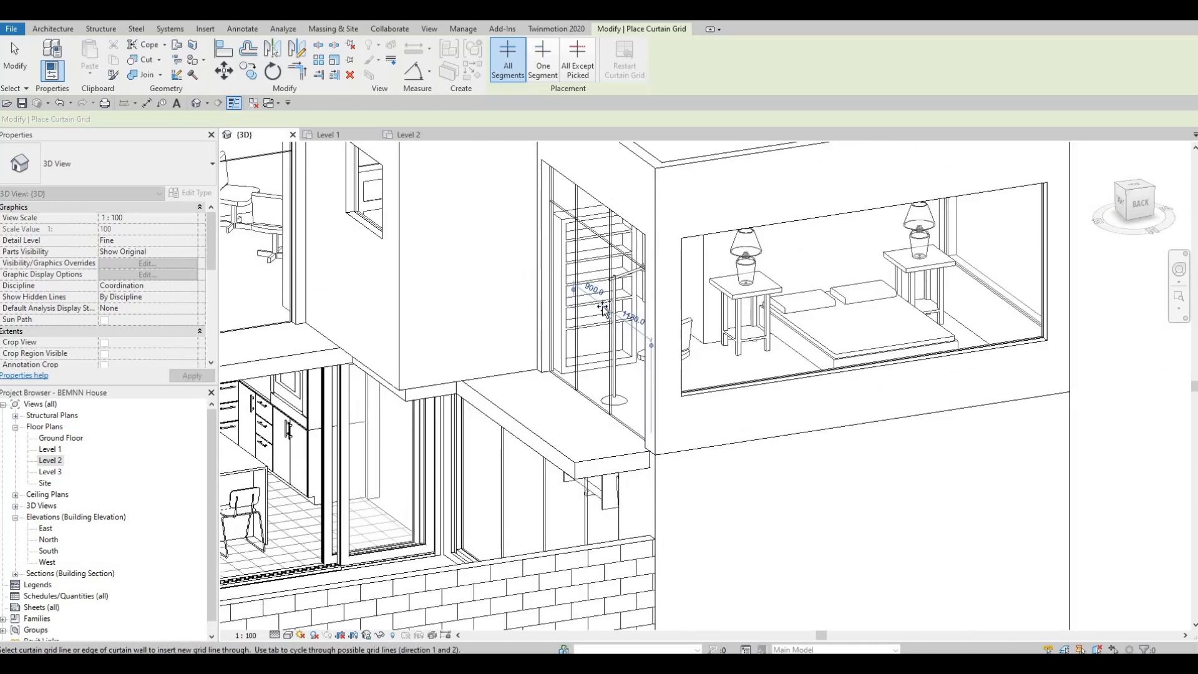
click(603, 308)
click(596, 292)
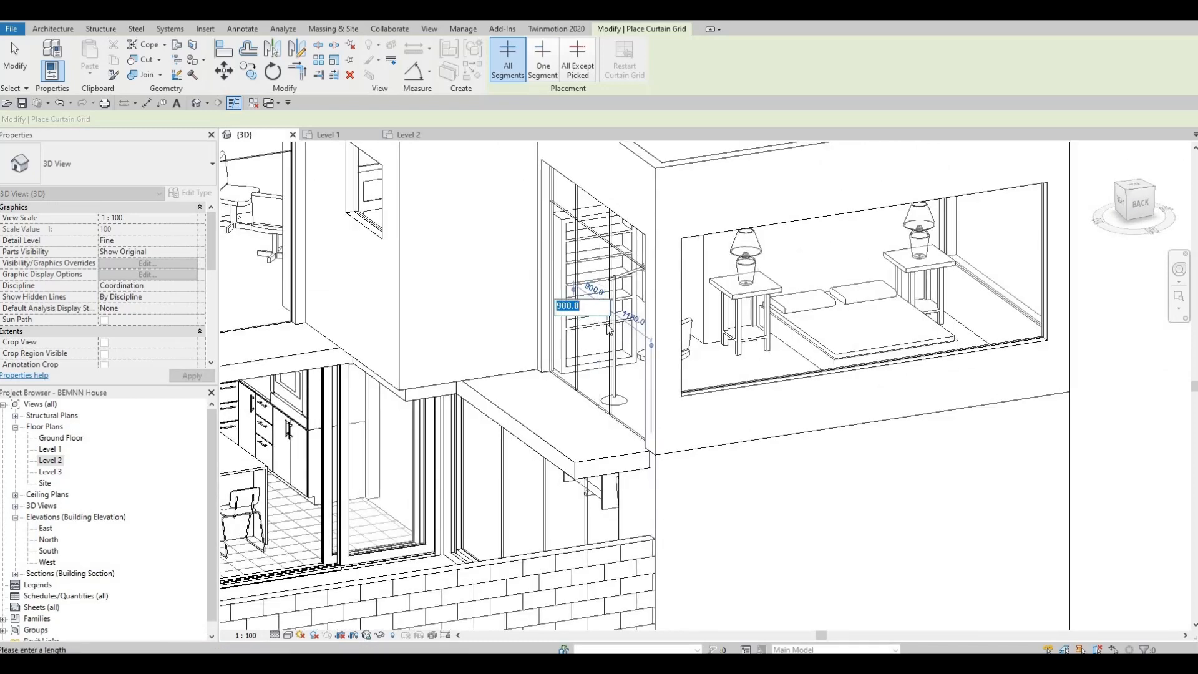
shift+middle_drag(665, 332, 582, 343)
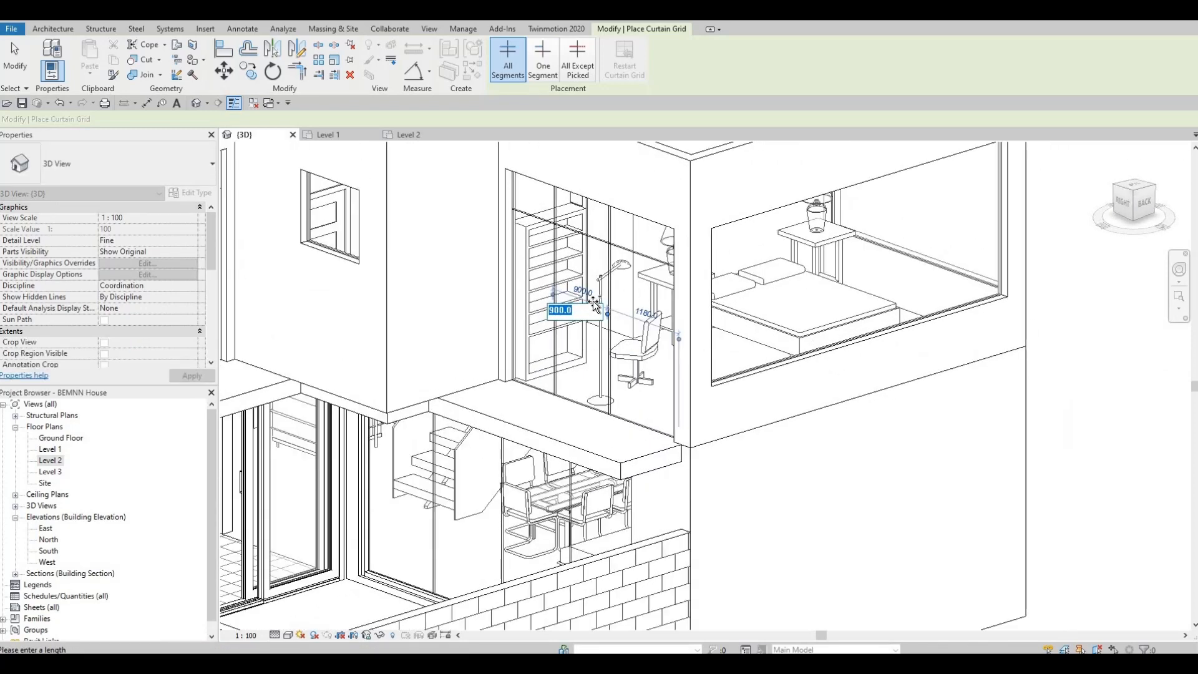
key(Escape)
key(Escape)
key(Escape)
Replace the second vertical grid line on the rear bedroom's right-facing curtain wall with one midway between the first line and the far edge
shift+middle_drag(674, 352, 612, 329)
click(610, 325)
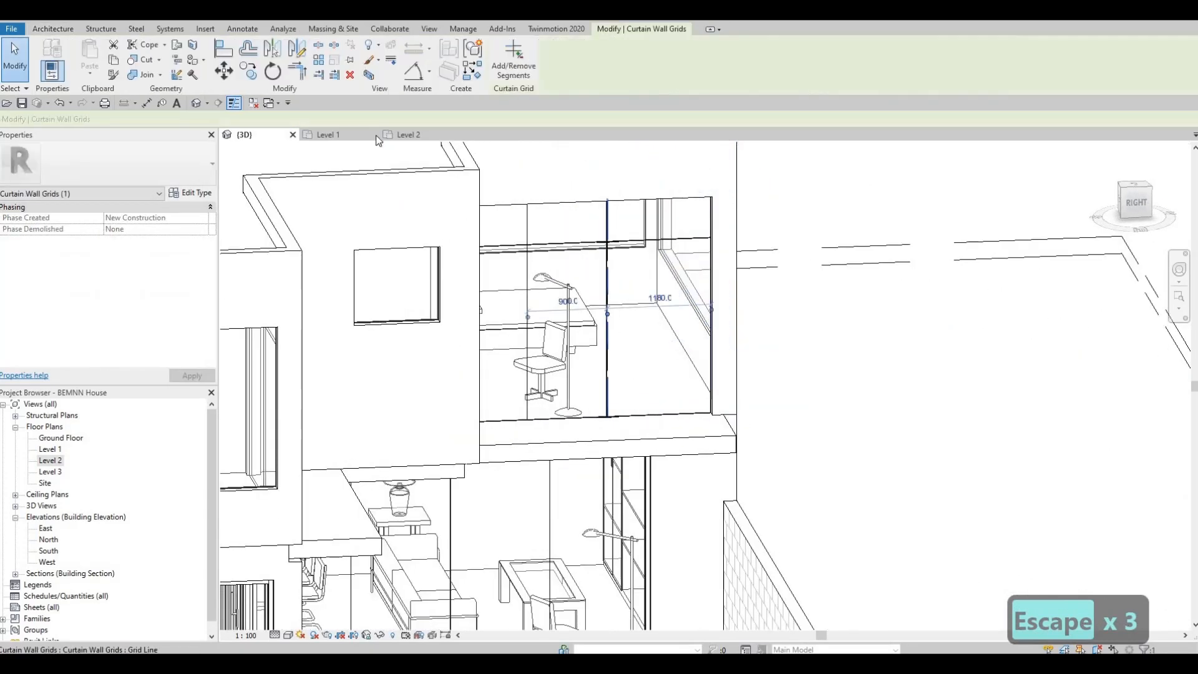
key(Delete)
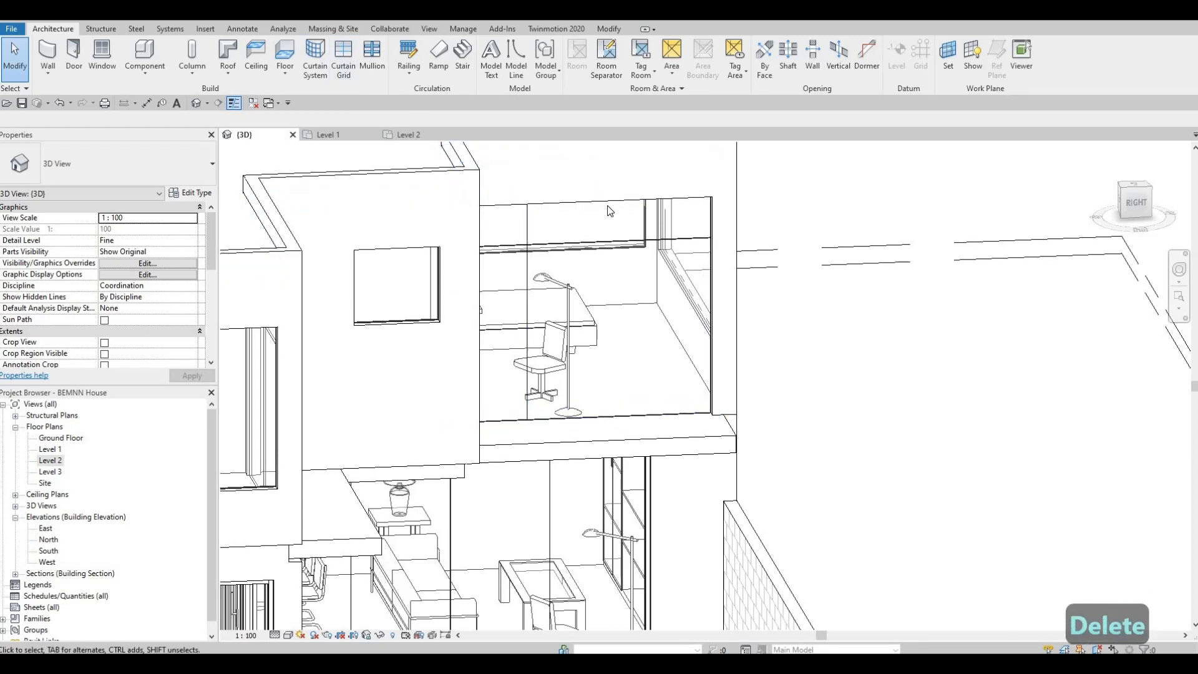
key(c)
key(g)
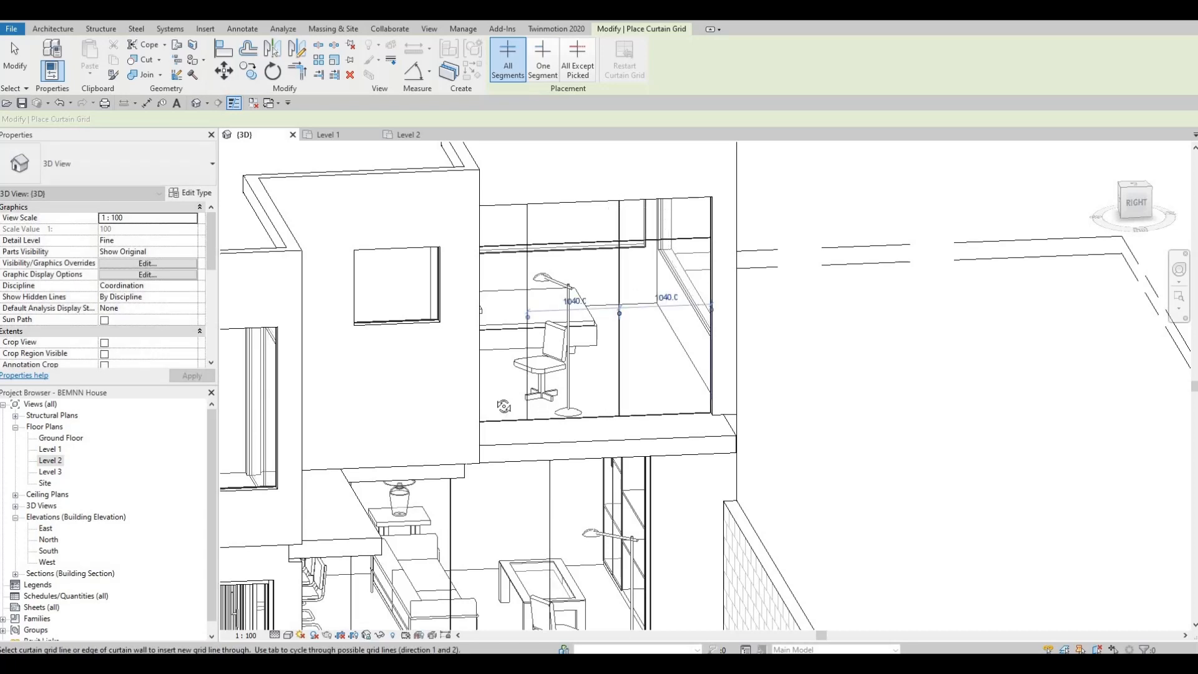
Divide the rear bedroom's wide back curtain wall into four equal panels with vertical grid lines 1125 mm apart
shift+middle_drag(615, 405, 412, 268)
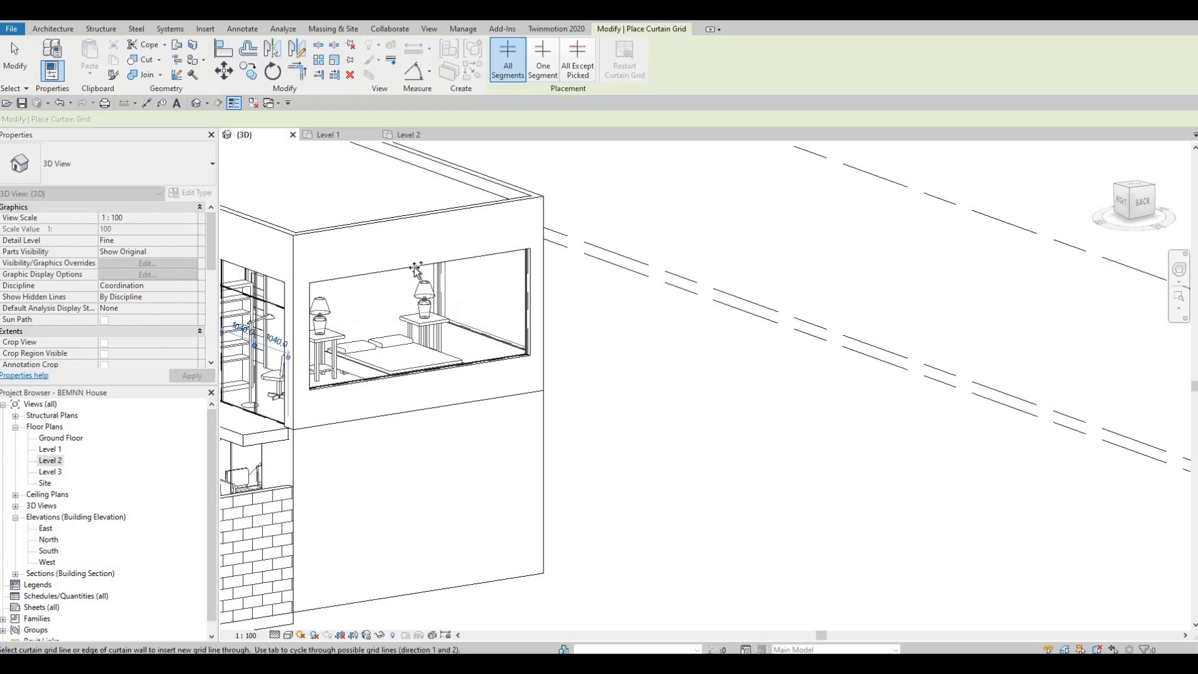
click(371, 275)
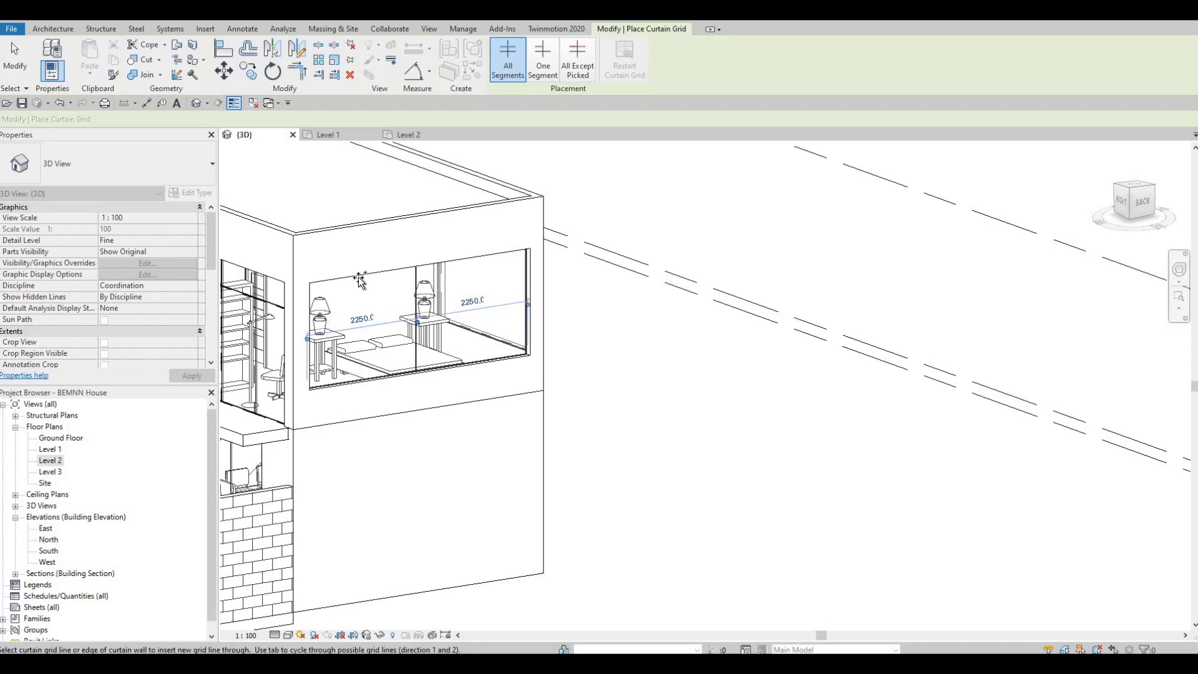
click(361, 280)
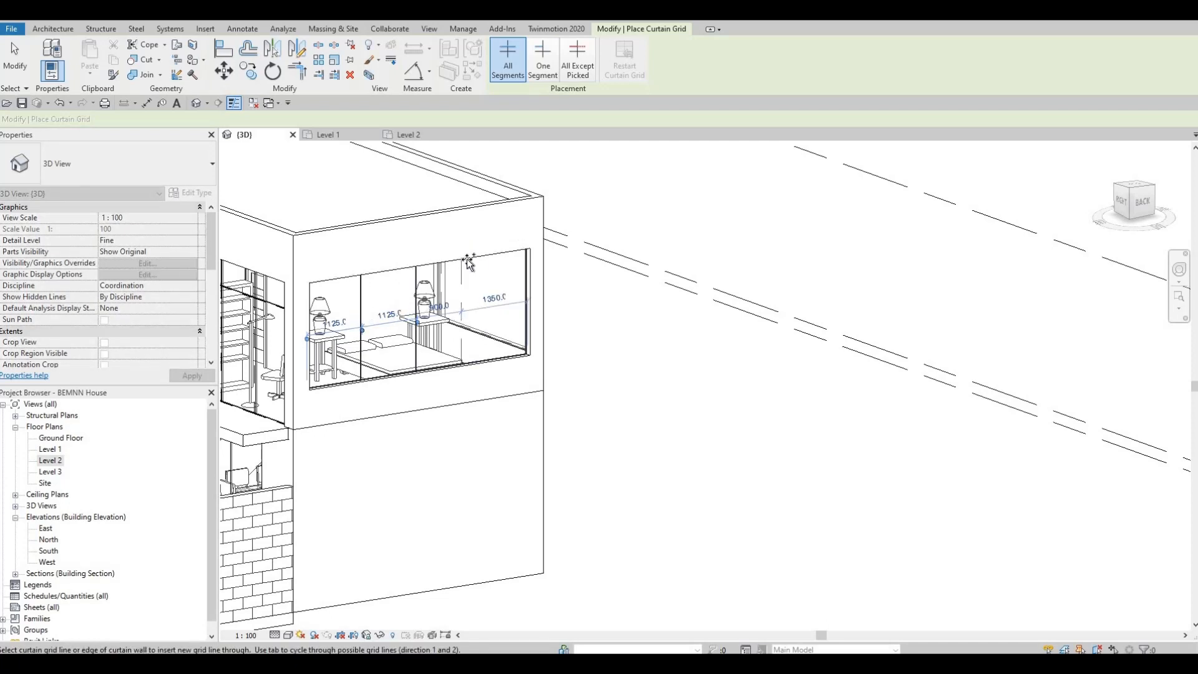
Divide the rear bedroom curtain wall on the house's left side into three equal panels with two vertical grid lines
shift+middle_drag(422, 373, 392, 275)
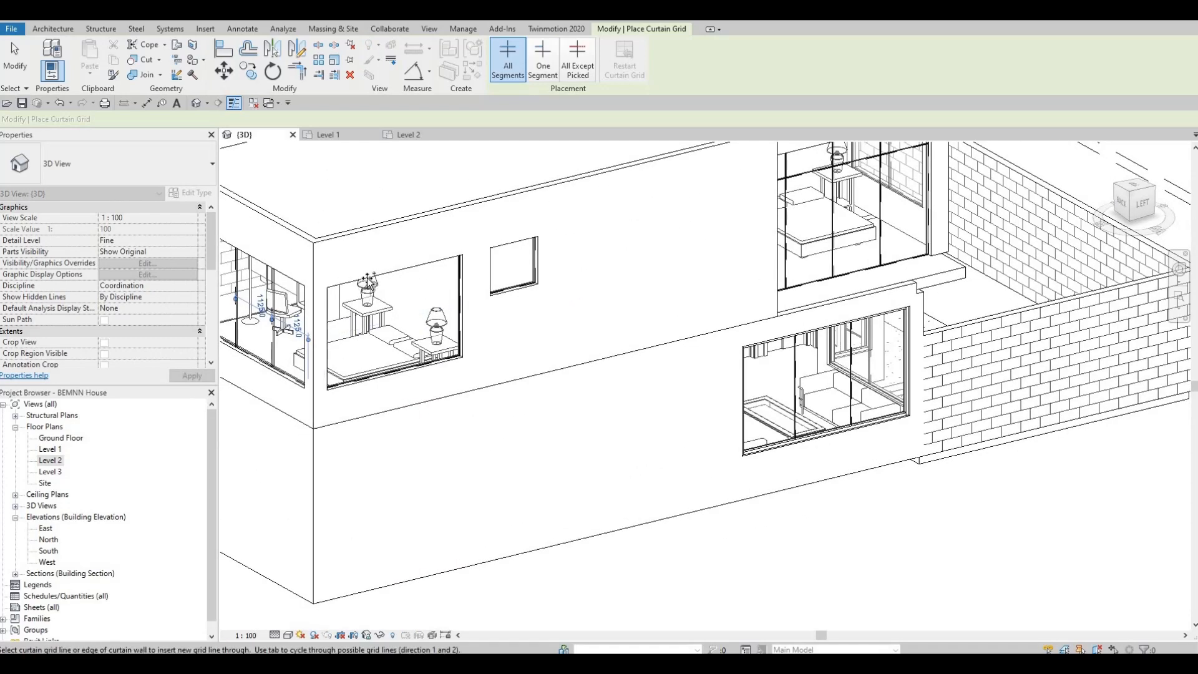
click(417, 267)
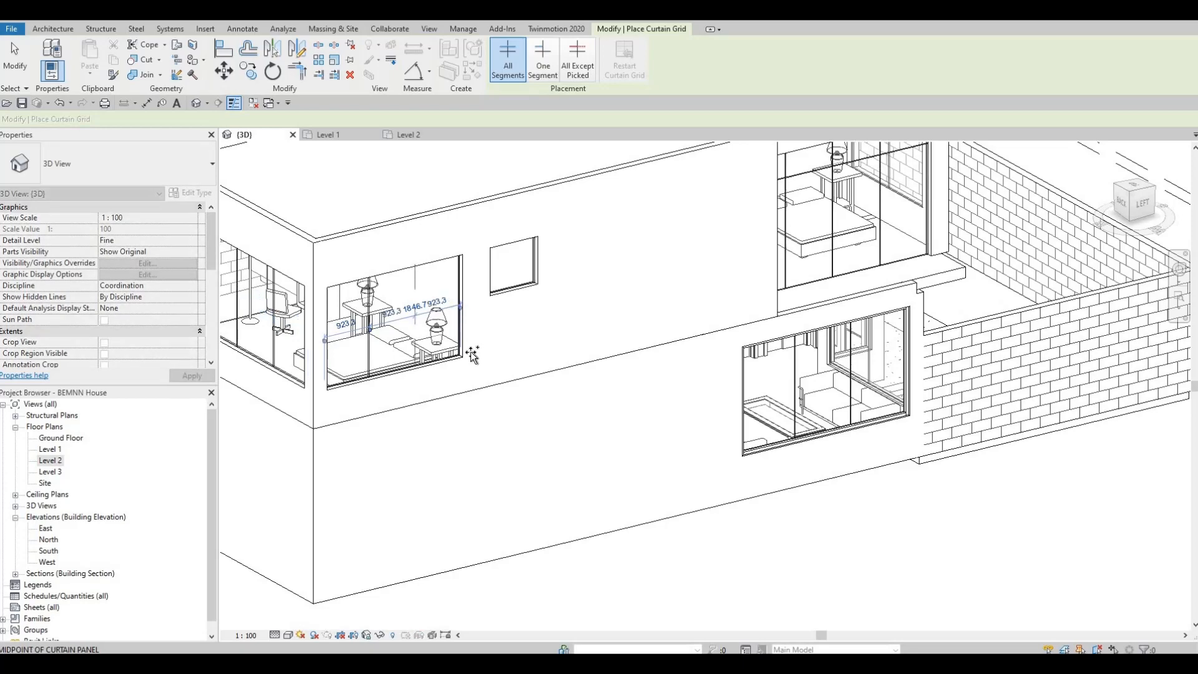
shift+middle_drag(553, 398, 254, 327)
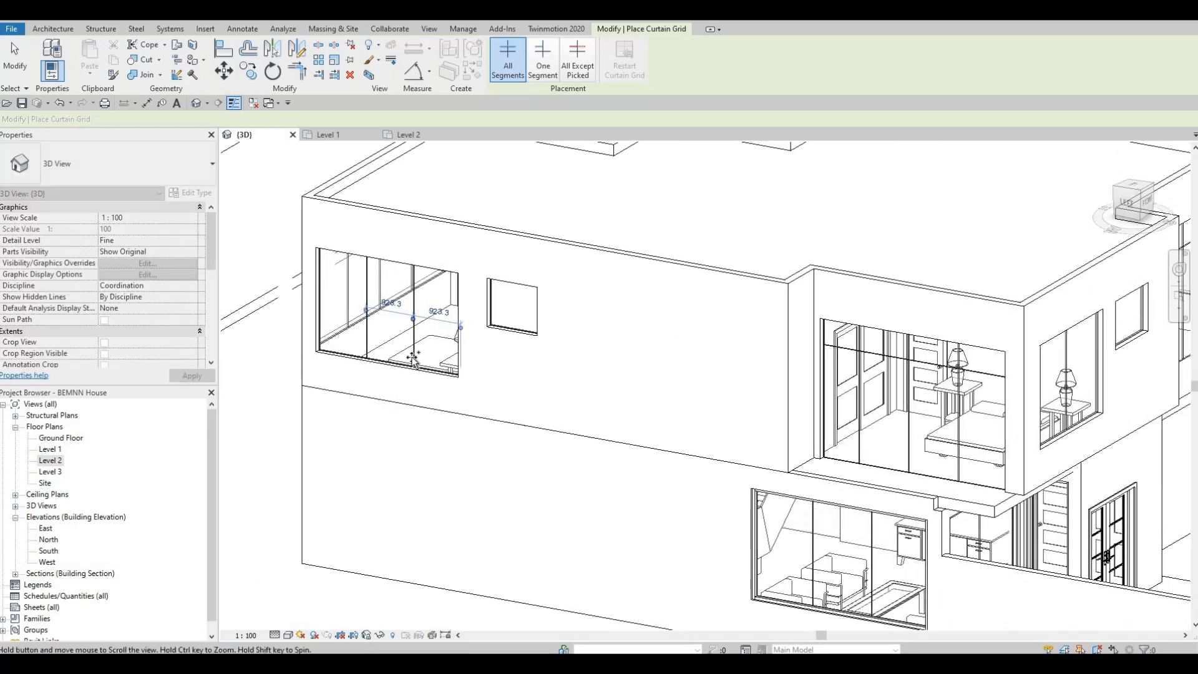
shift+middle_drag(414, 356, 569, 469)
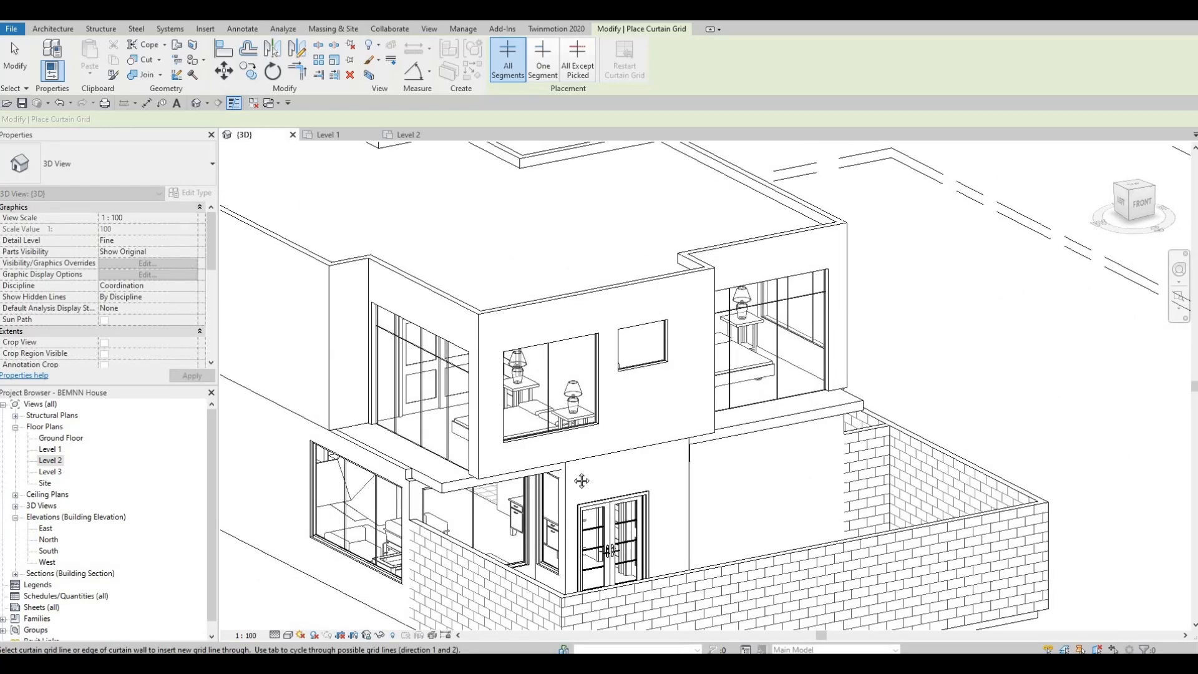
shift+middle_drag(624, 441, 686, 421)
key(Escape)
key(Escape)
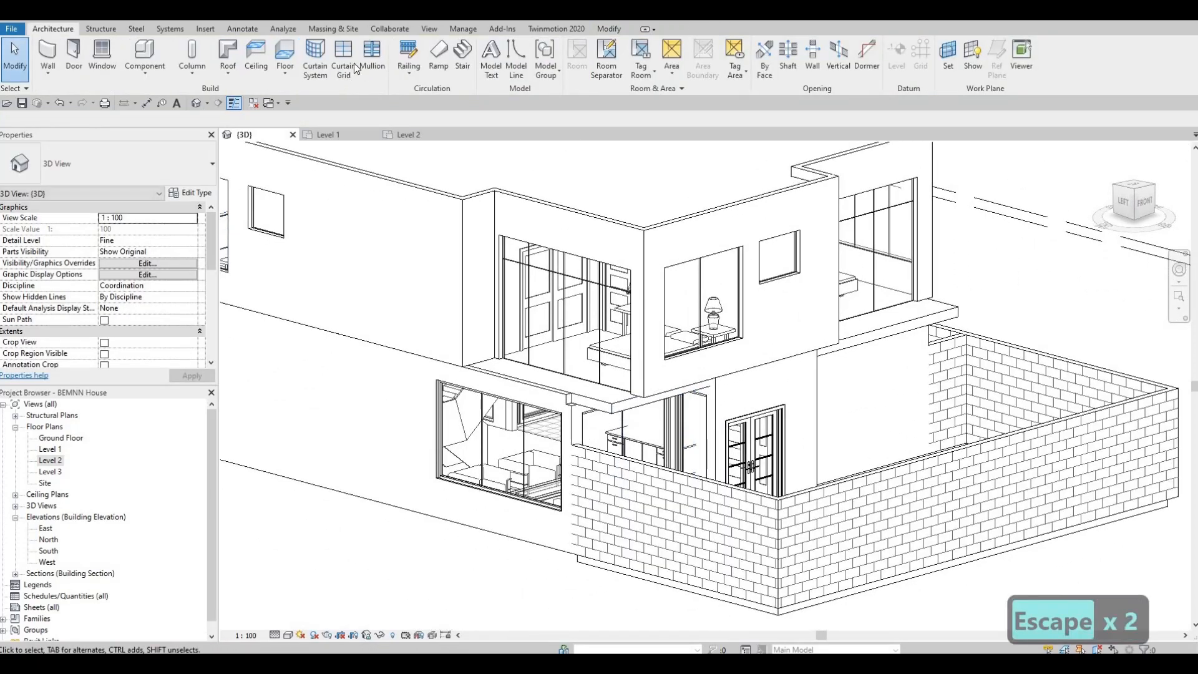
Place 50mm x 65mm rectangular mullions along the borders and horizontal grid line of the front bedroom's left-facing curtain wall
click(372, 52)
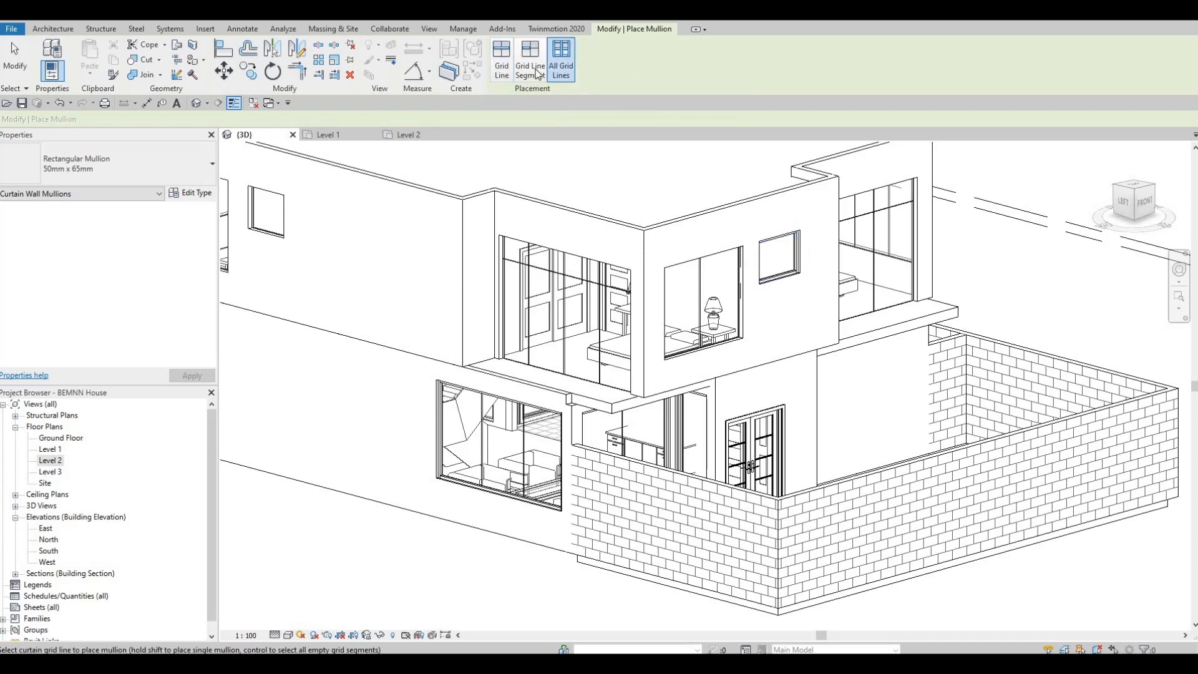
click(499, 69)
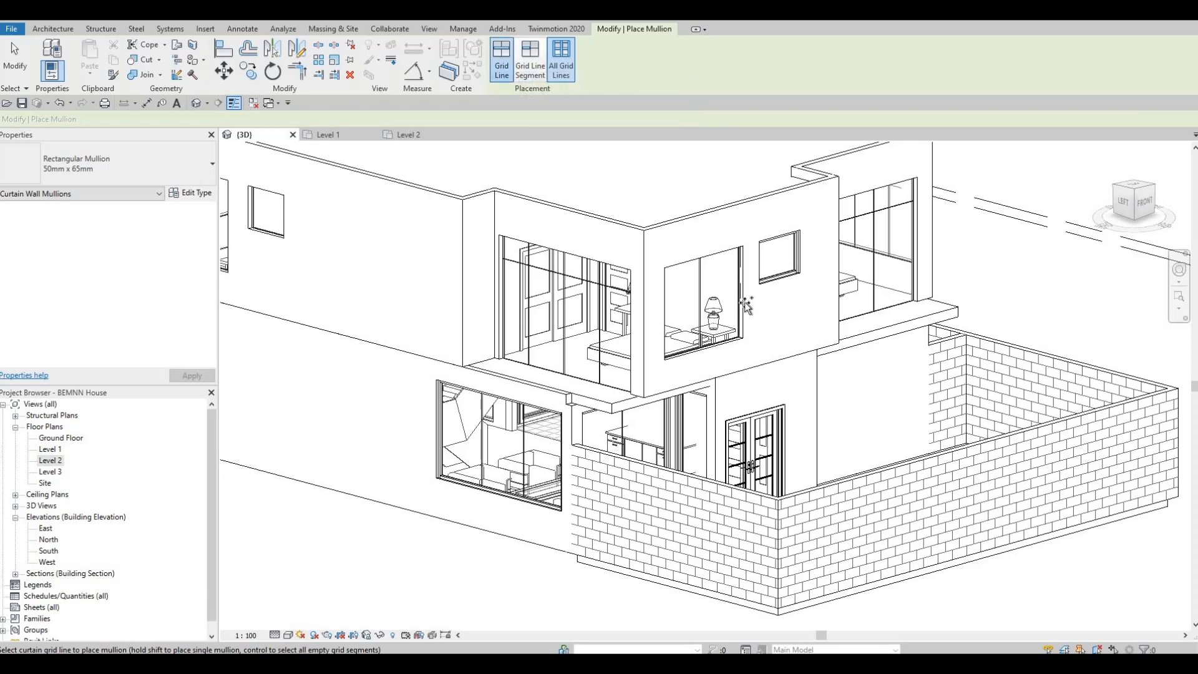
scroll(746, 304, up, 2)
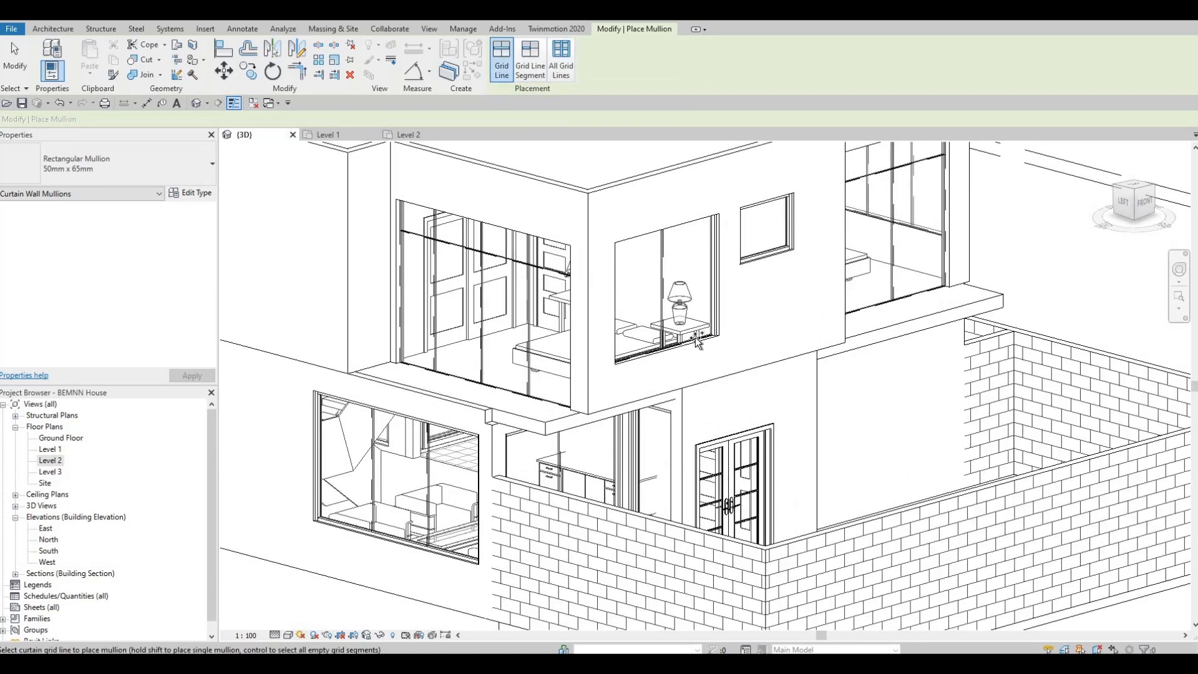
shift+middle_drag(707, 369, 539, 392)
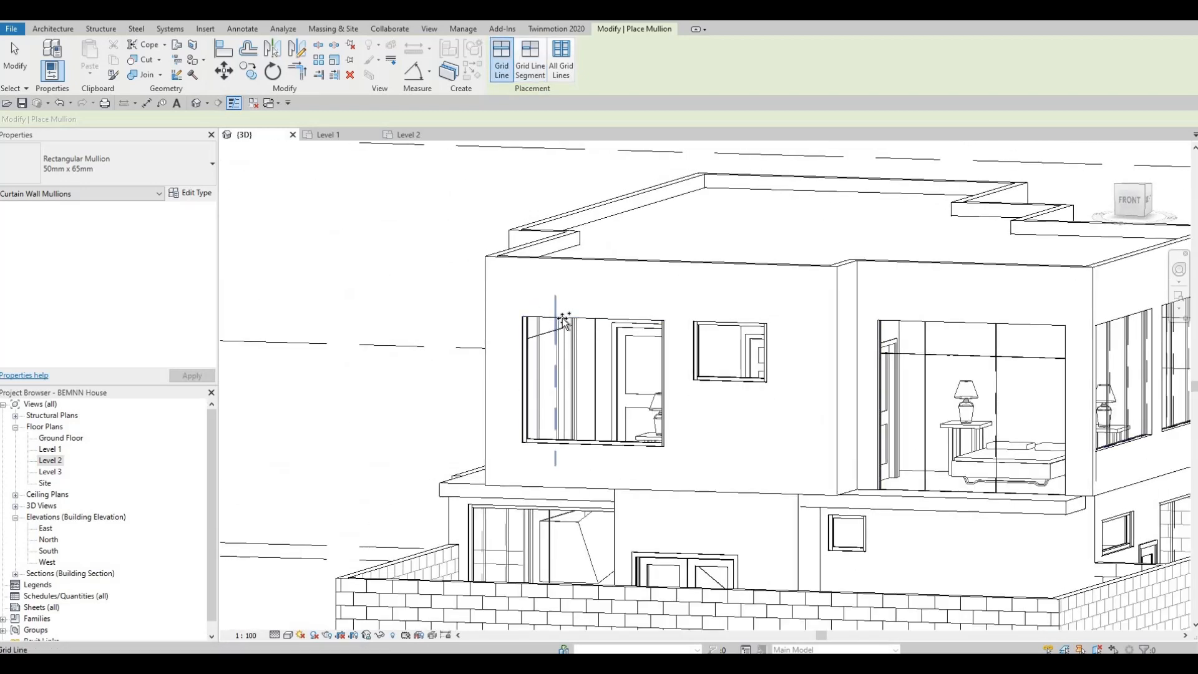
shift+middle_drag(580, 457, 495, 436)
middle_drag(1116, 459, 600, 419)
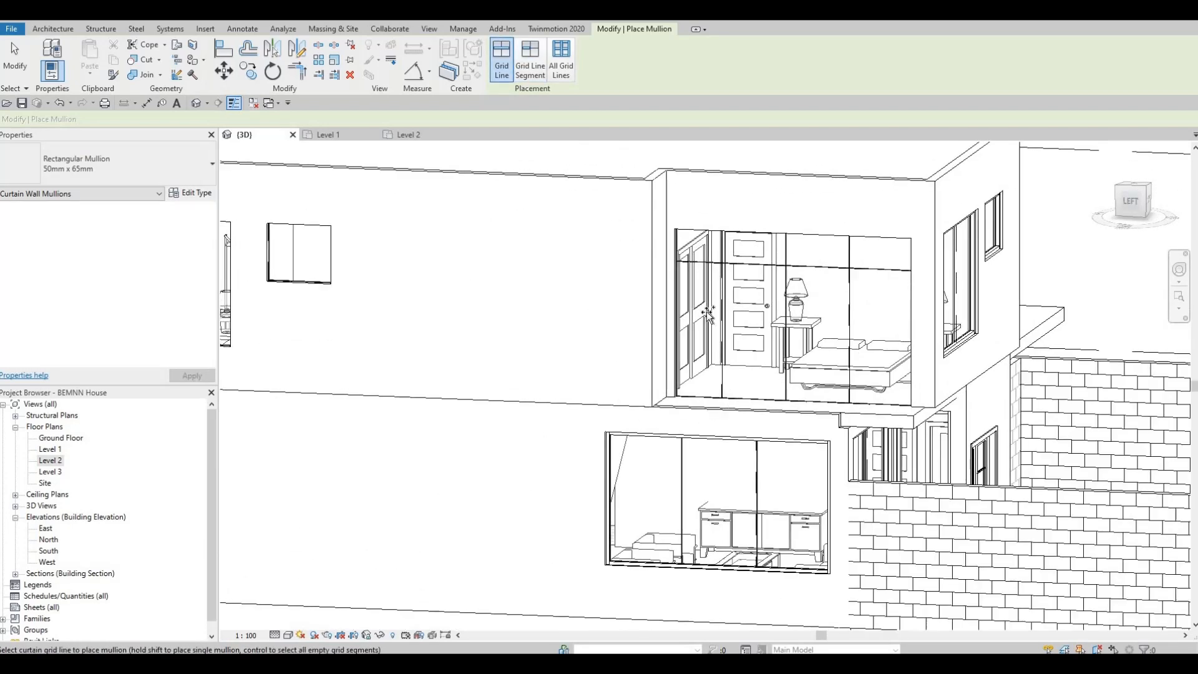
click(682, 260)
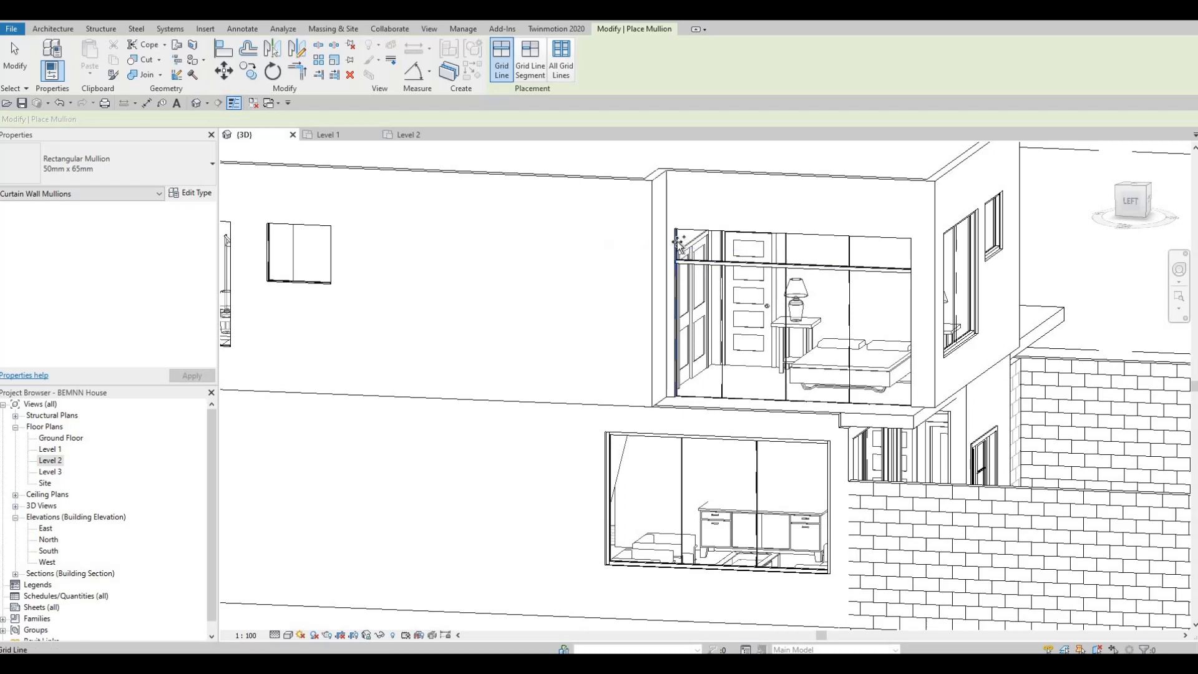
click(910, 292)
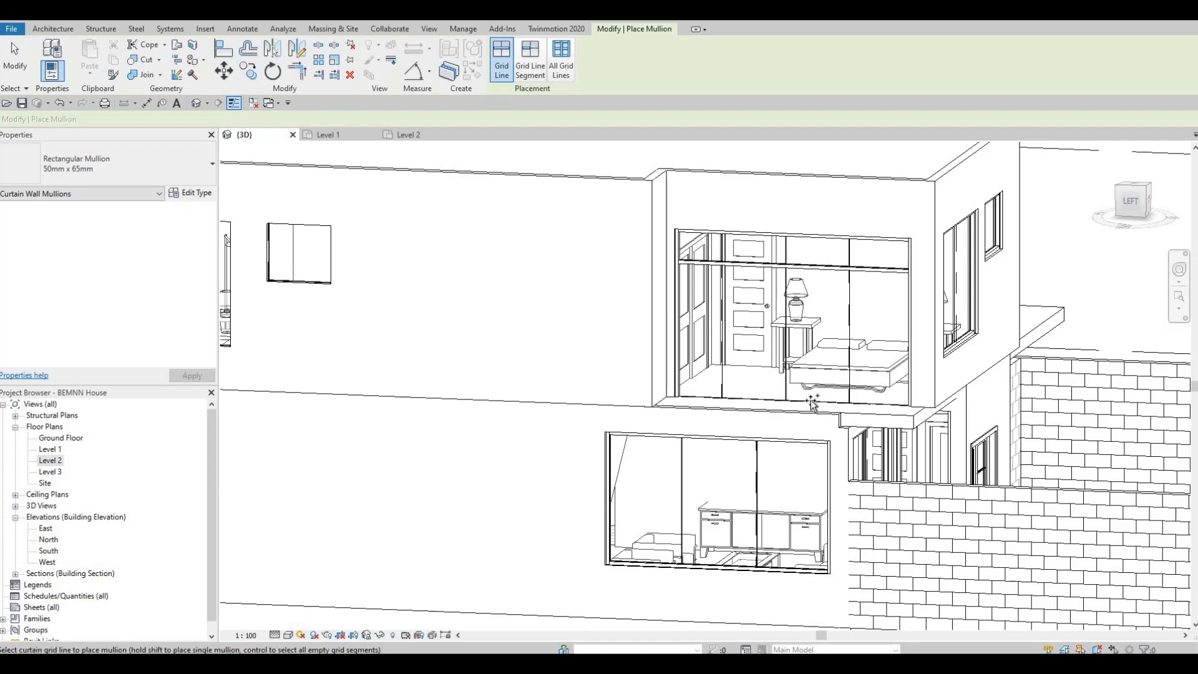
click(783, 408)
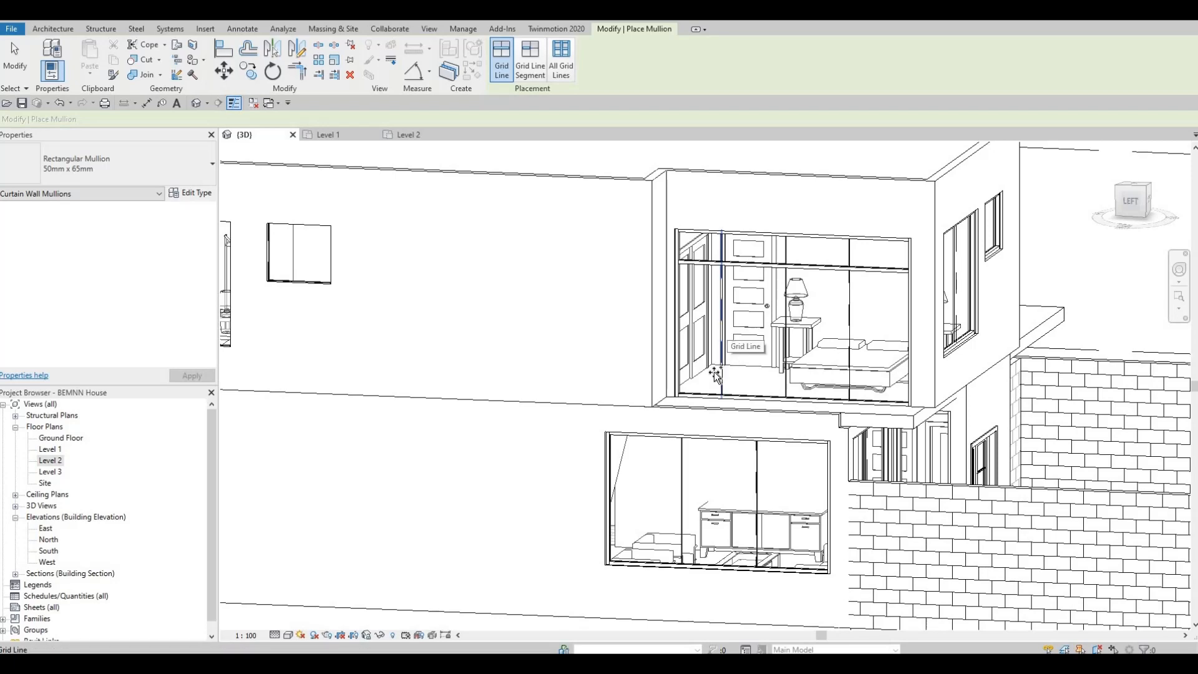
Add a single-segment mullion below the transom on that wall's vertical grid line nearest the inner corner
shift+middle_drag(689, 425, 660, 395)
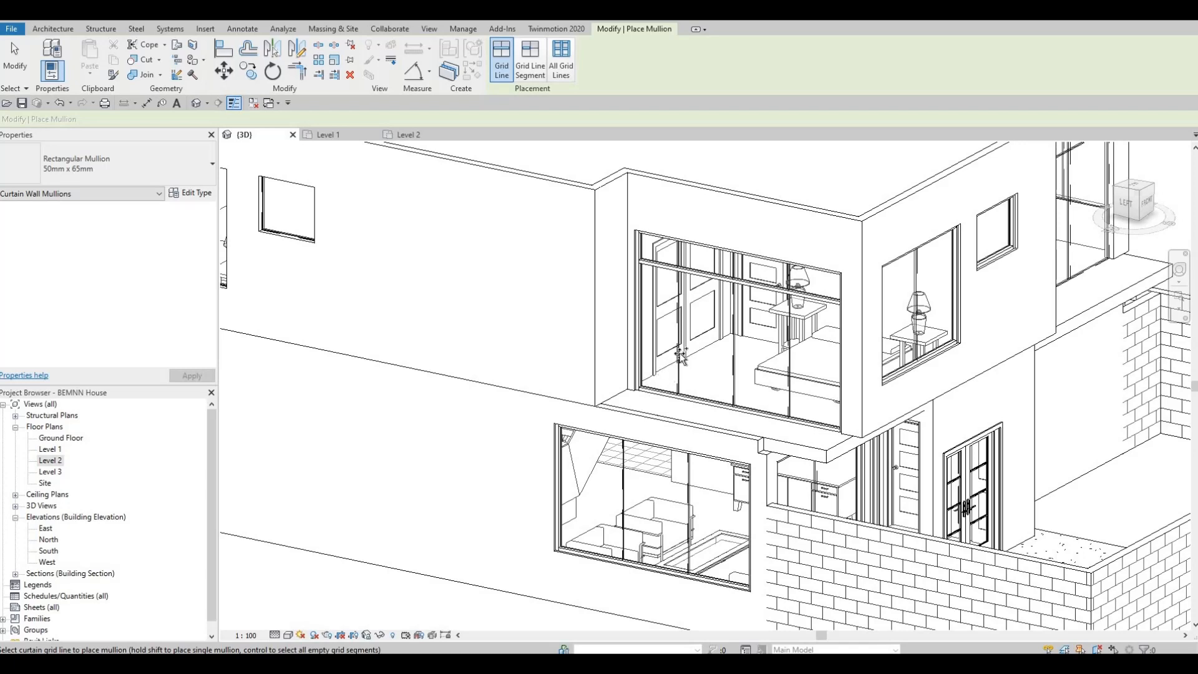
click(524, 60)
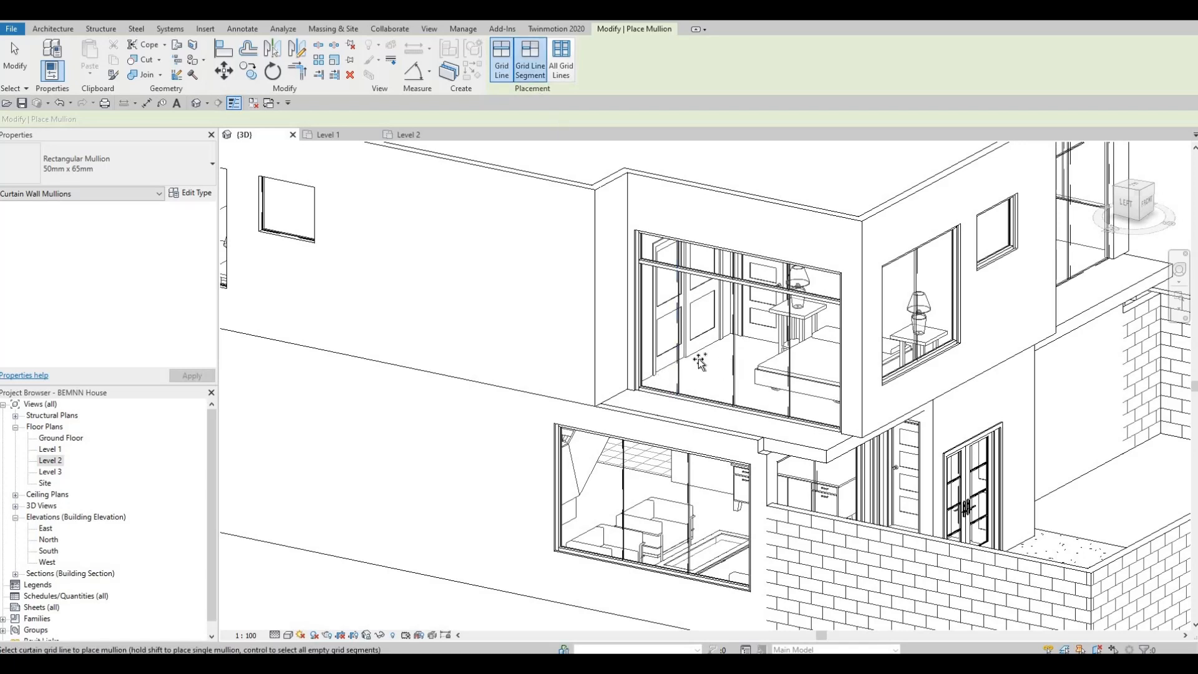
shift+middle_drag(687, 443, 712, 317)
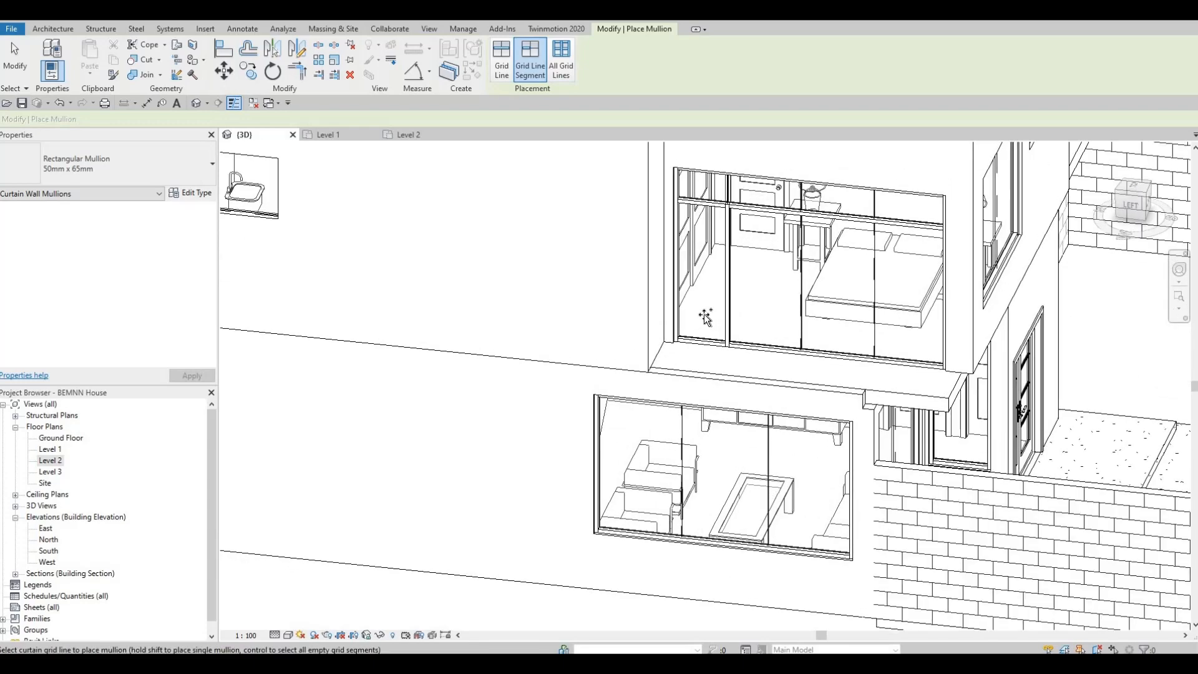
Place mullions on all grid lines of the small undivided upper-floor windows around the house
scroll(706, 317, down, 3)
shift+middle_drag(597, 292, 719, 387)
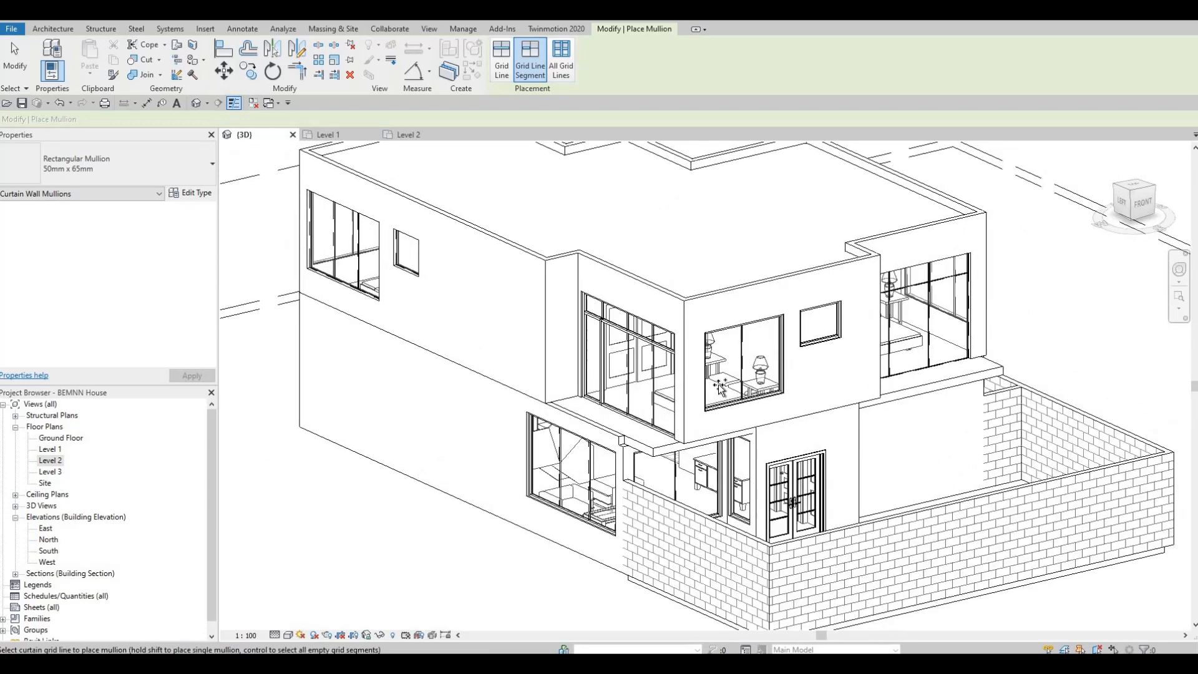
scroll(800, 324, up, 1)
middle_drag(747, 427, 552, 287)
click(503, 59)
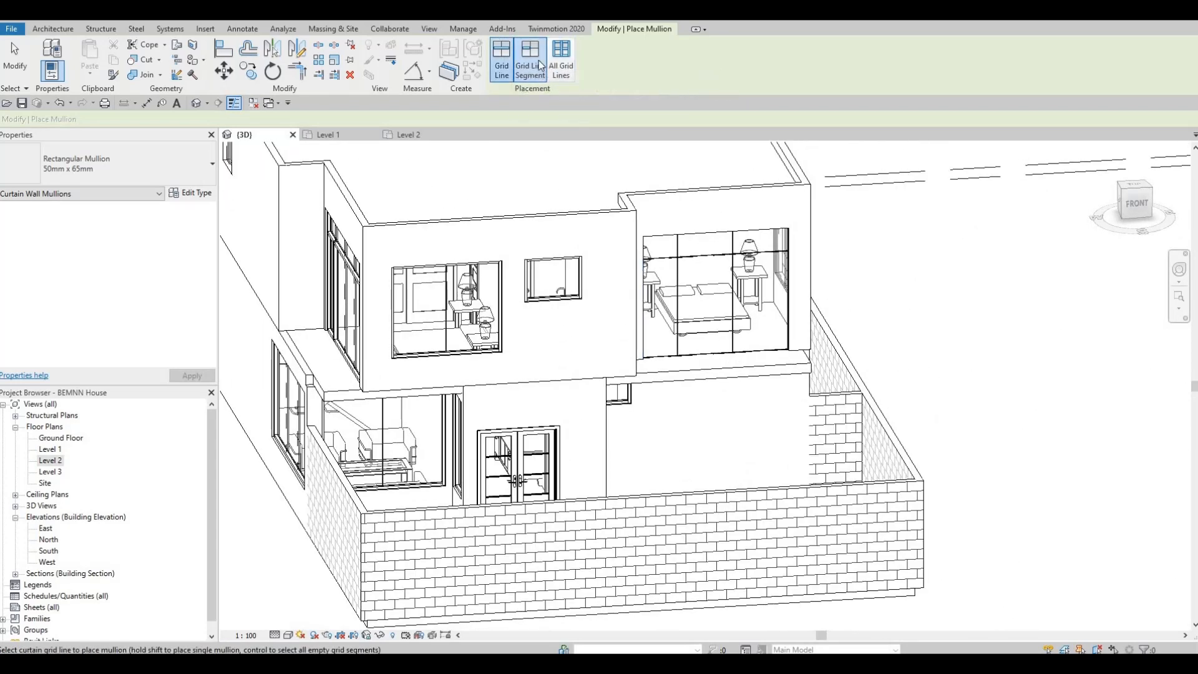
click(561, 61)
shift+middle_drag(660, 417, 737, 331)
middle_drag(737, 331, 469, 184)
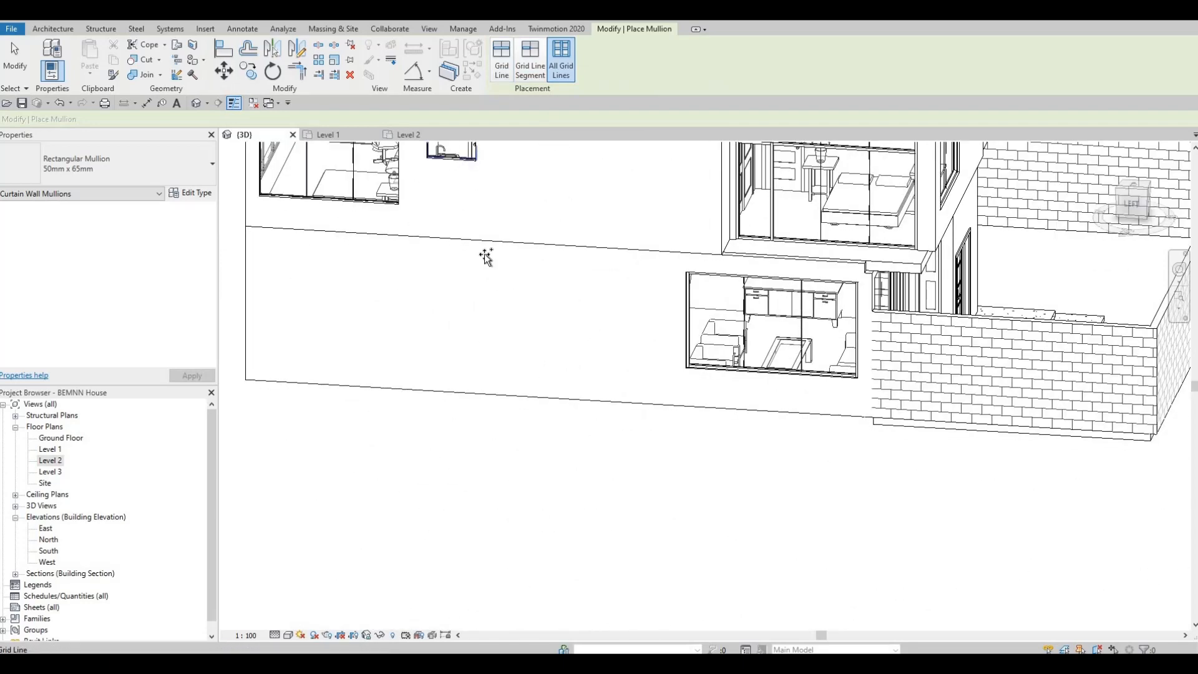
middle_drag(636, 399, 637, 546)
shift+middle_drag(608, 415, 691, 323)
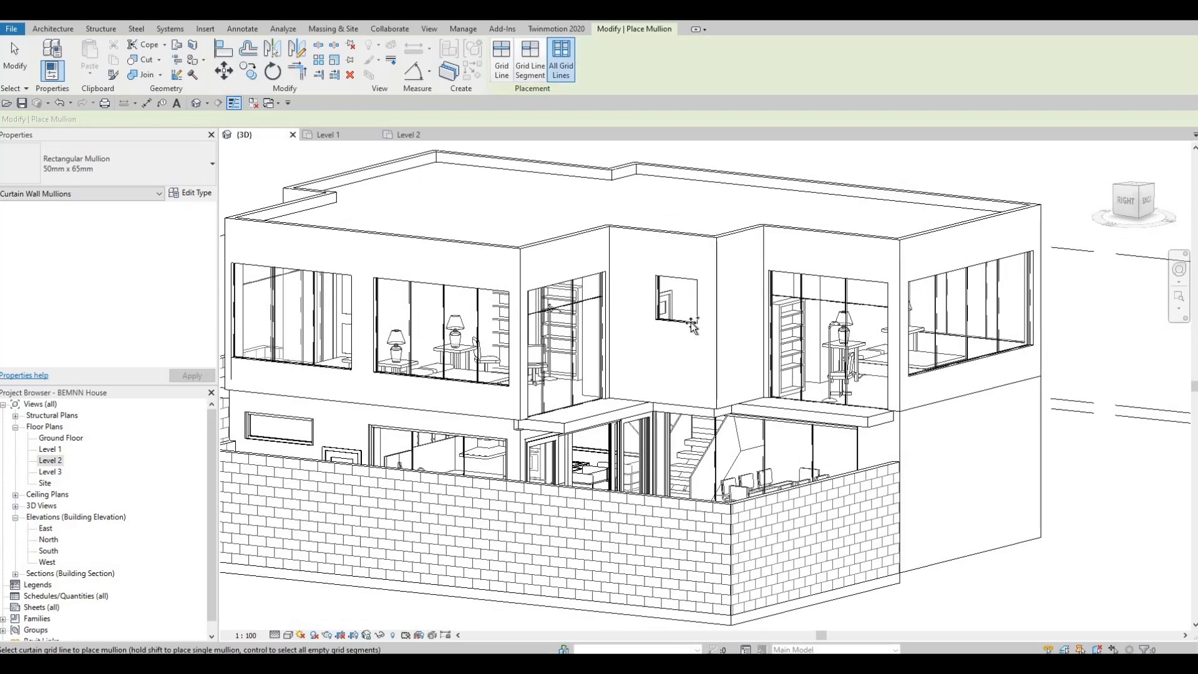
Place mullions on the front-facing bedroom curtain wall's borders and horizontal grid line, plus the innermost vertical segment below that line
mouse_move(879, 411)
shift+middle_down()
mouse_move(556, 265)
mouse_move(695, 388)
mouse_move(802, 382)
mouse_move(804, 294)
mouse_move(797, 321)
mouse_move(949, 406)
shift+middle_up()
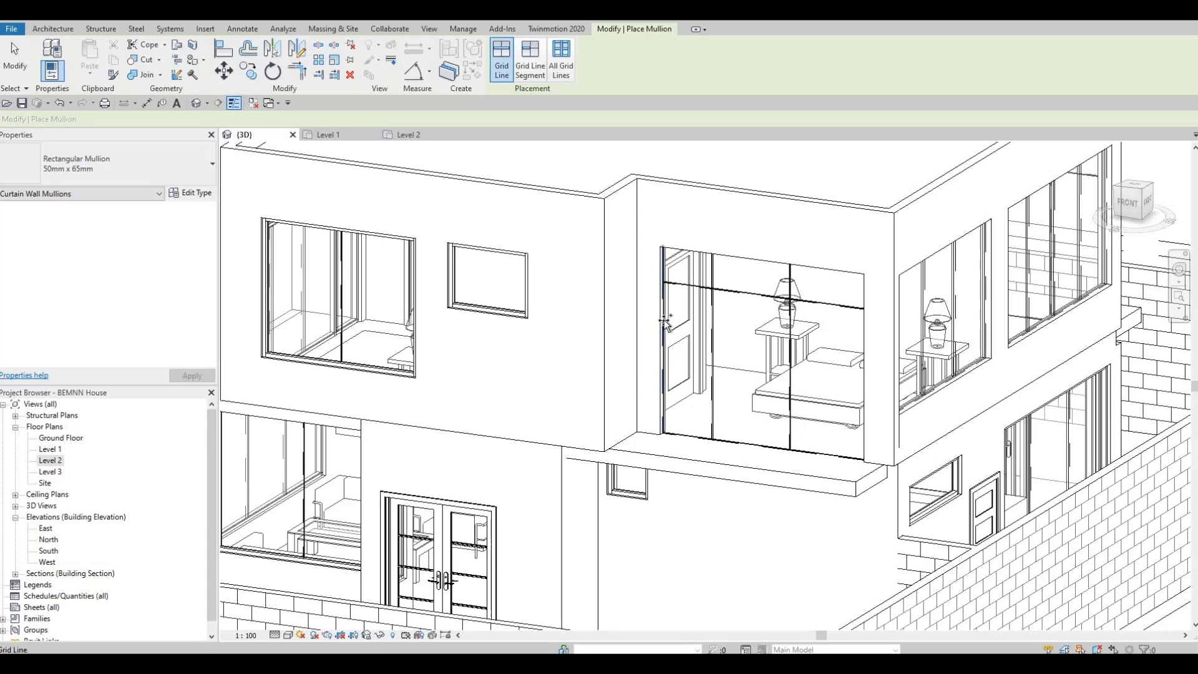
shift+middle_drag(718, 335, 664, 514)
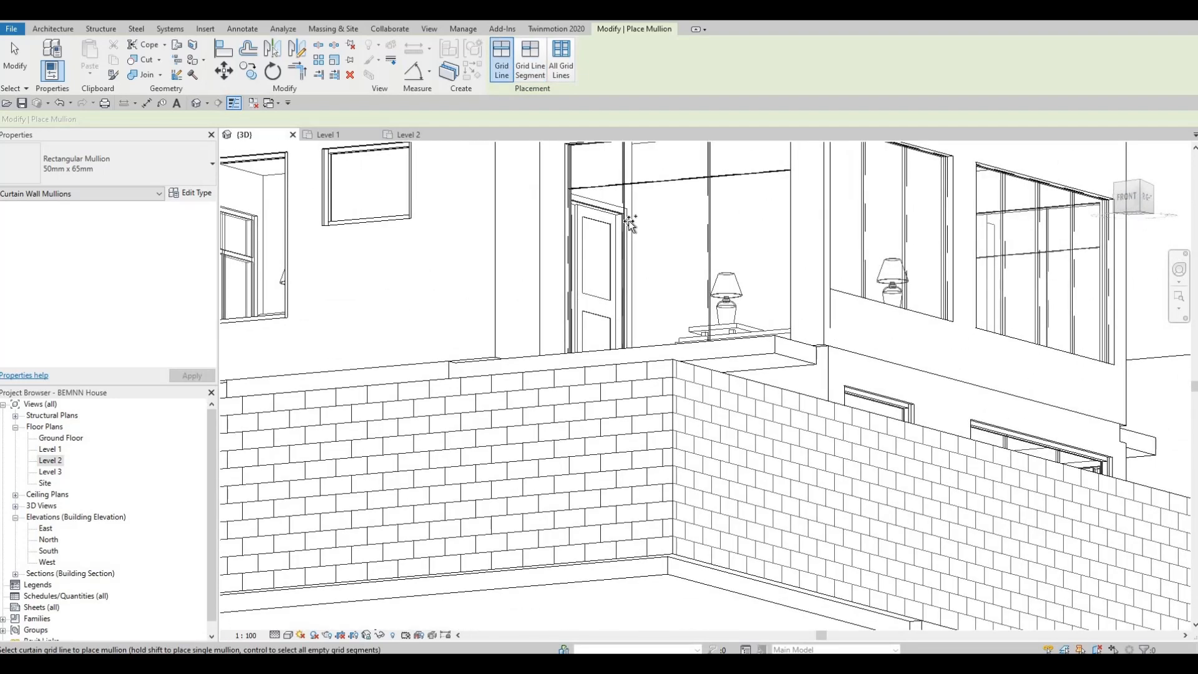
middle_drag(628, 220, 614, 315)
click(623, 238)
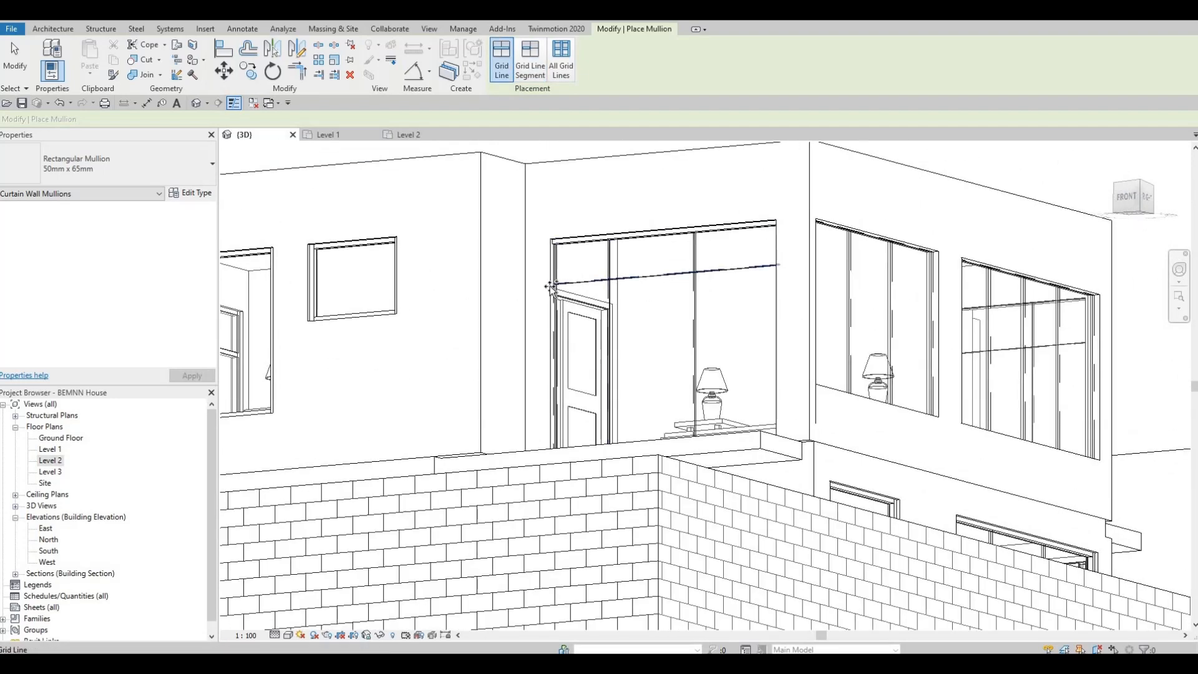
shift+middle_drag(732, 554, 873, 474)
middle_drag(1139, 449, 1154, 312)
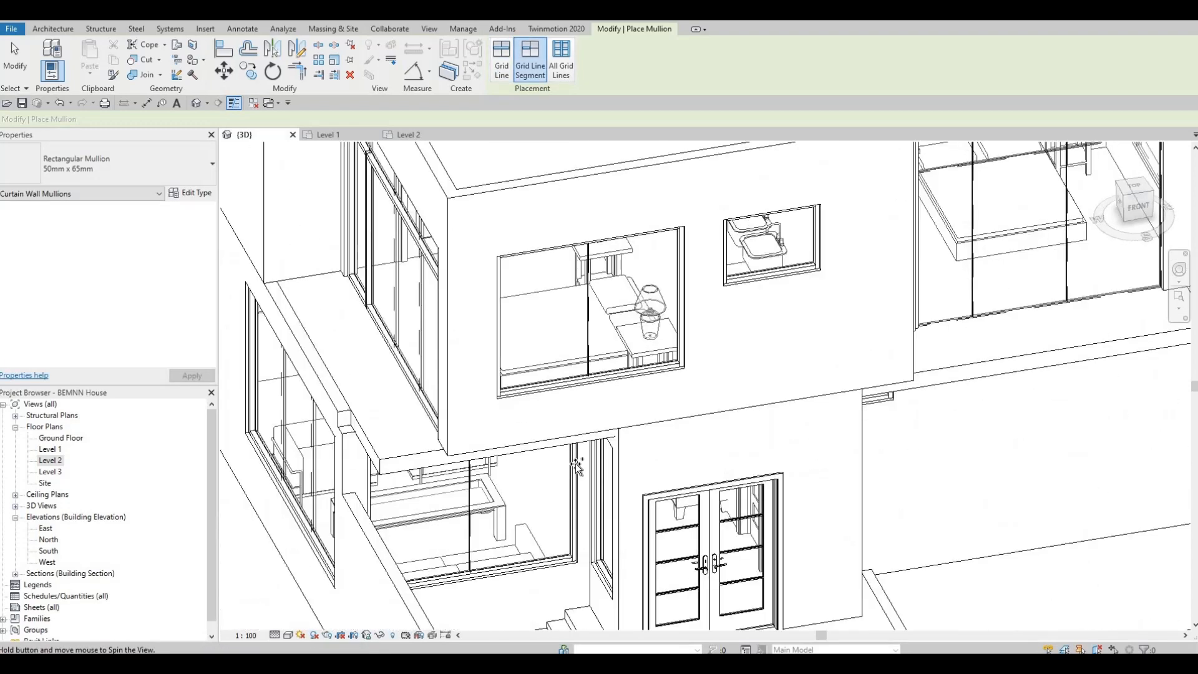
middle_drag(964, 212, 665, 278)
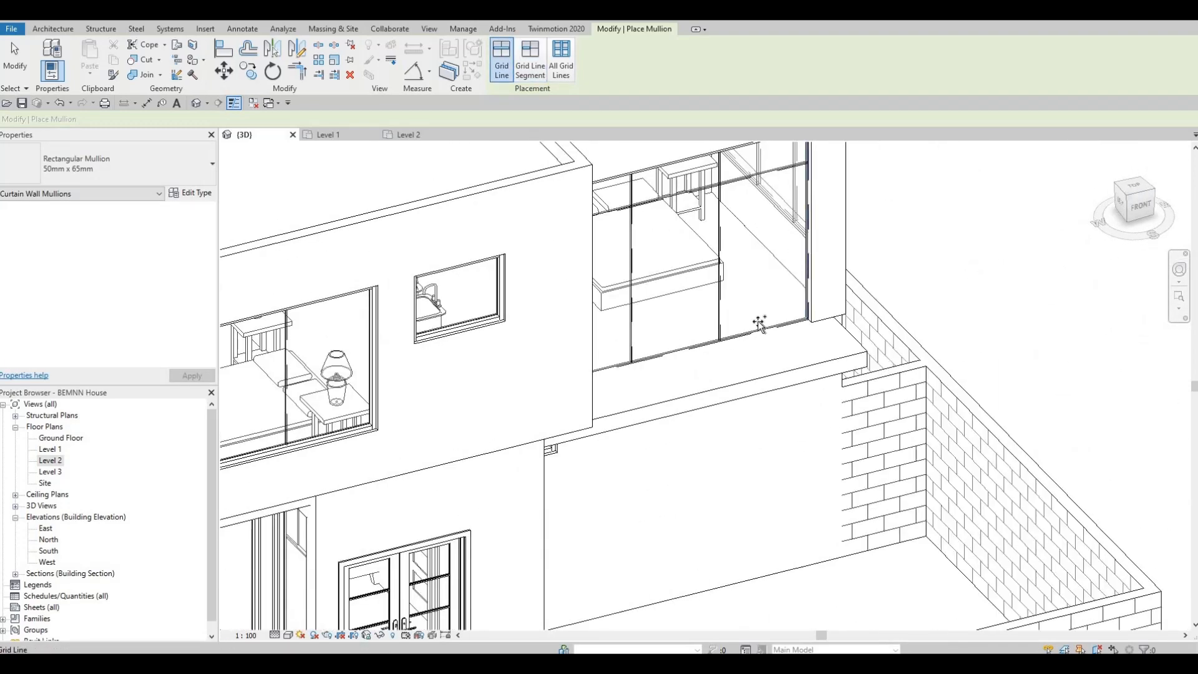
shift+middle_drag(481, 335, 1145, 229)
click(505, 235)
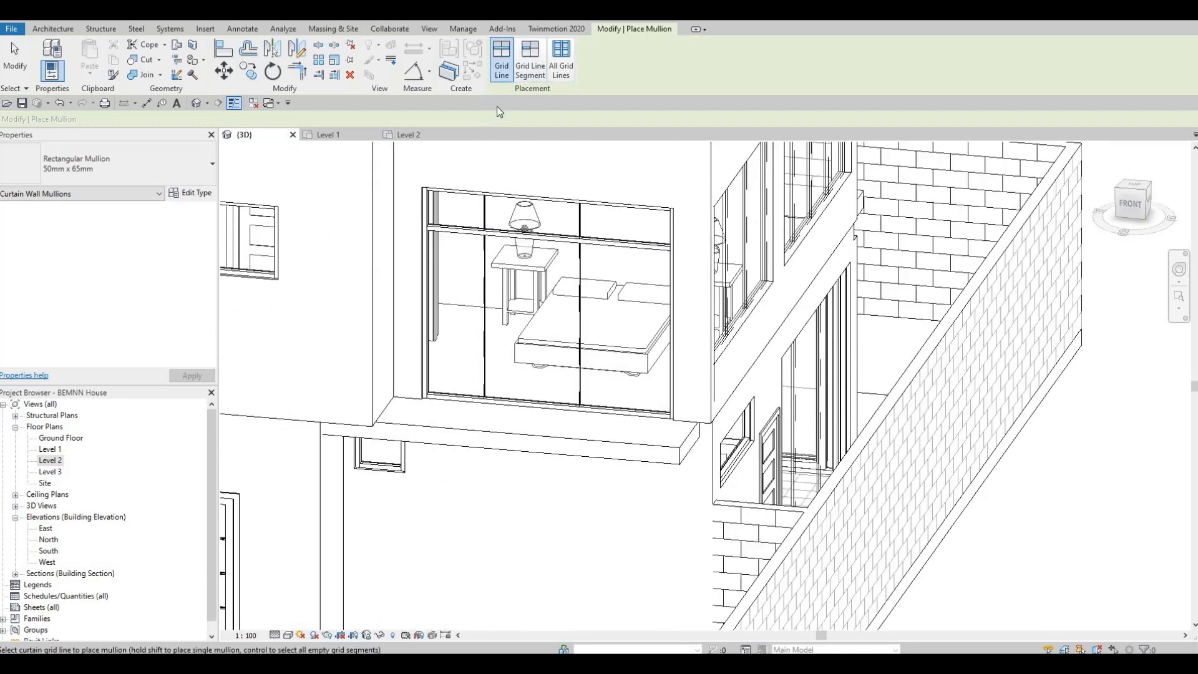
click(540, 58)
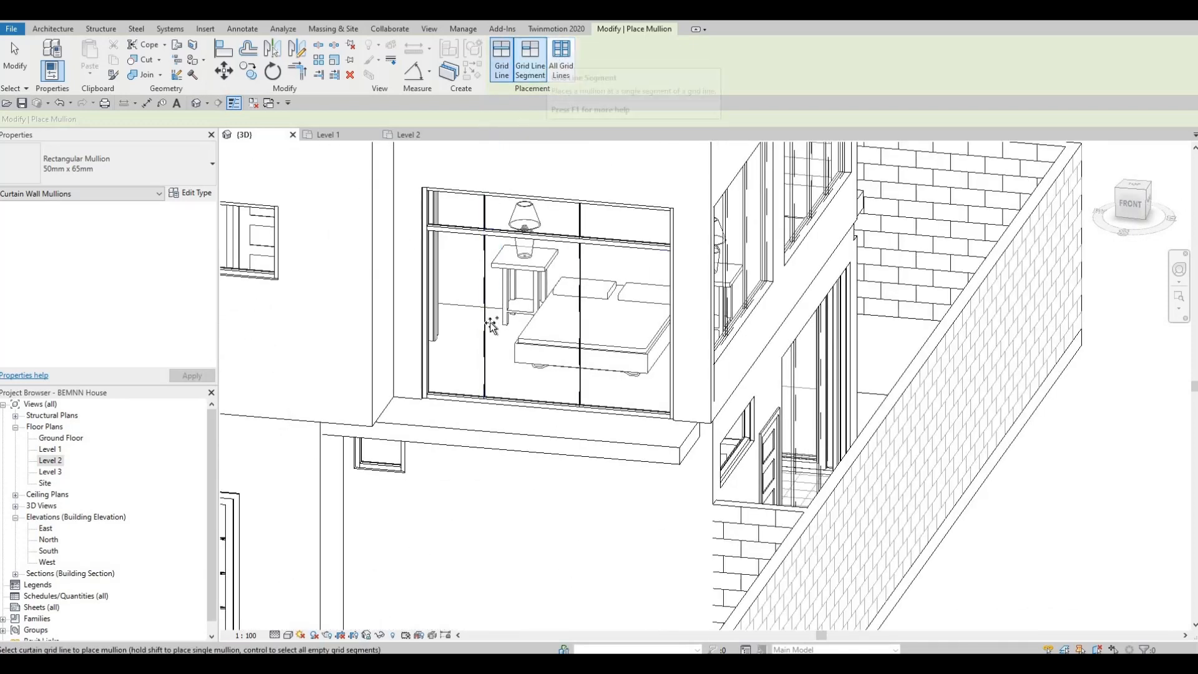
click(483, 316)
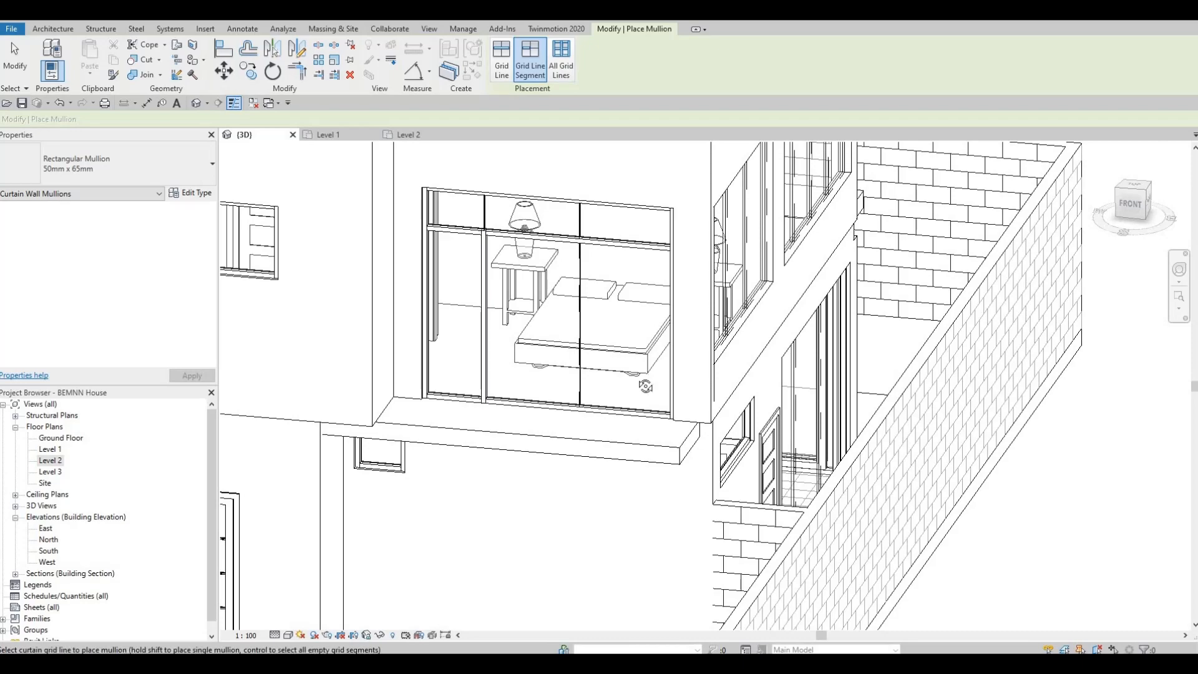
Frame the two neighbouring right-facing upper-floor curtain walls with rectangular mullions along their top, bottom and side borders
shift+middle_drag(645, 388, 593, 404)
shift+middle_drag(418, 412, 776, 355)
middle_drag(406, 152, 457, 318)
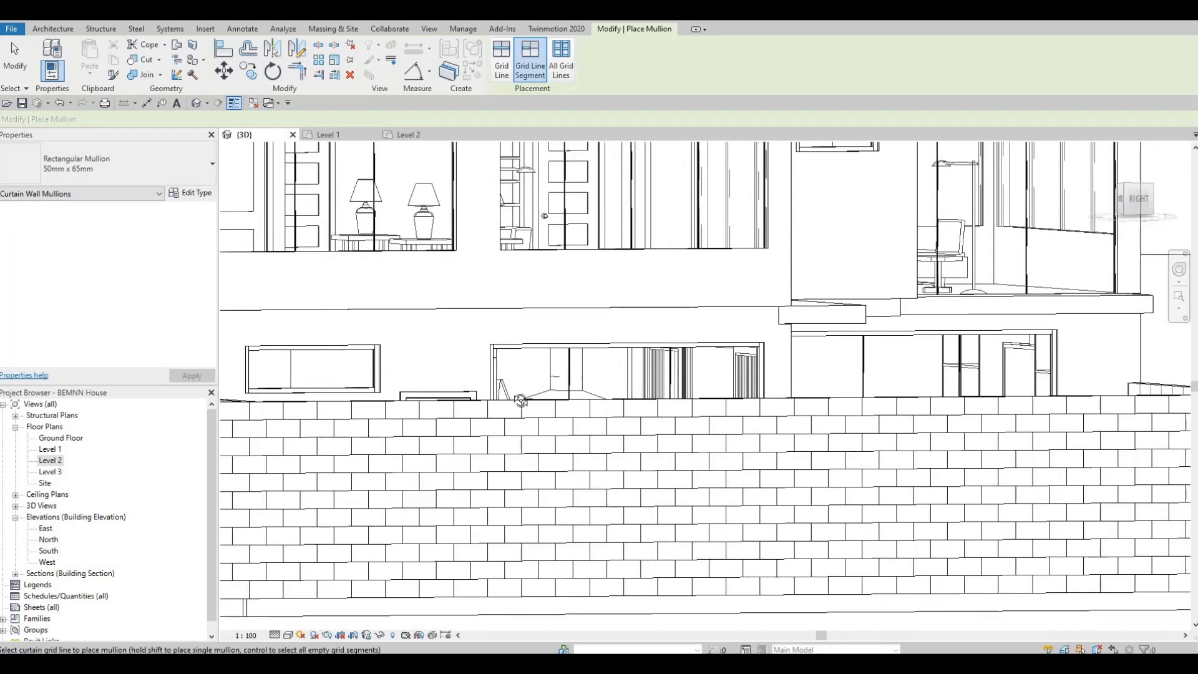
shift+middle_drag(522, 401, 567, 208)
click(504, 70)
click(780, 466)
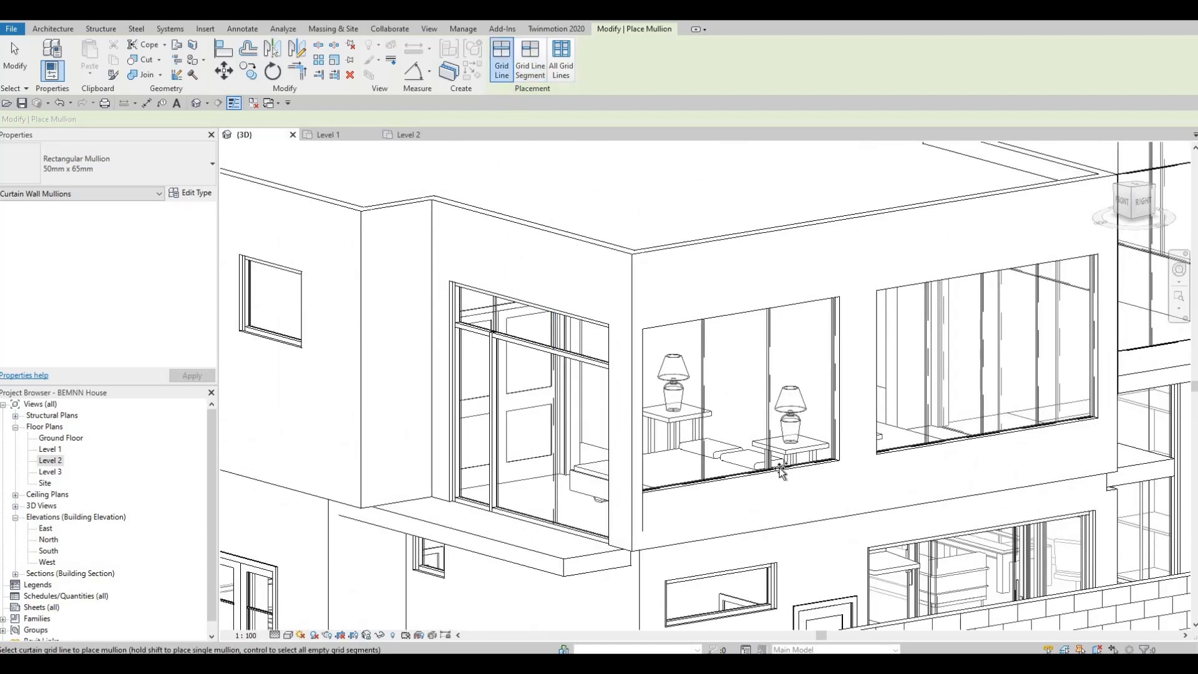
click(792, 305)
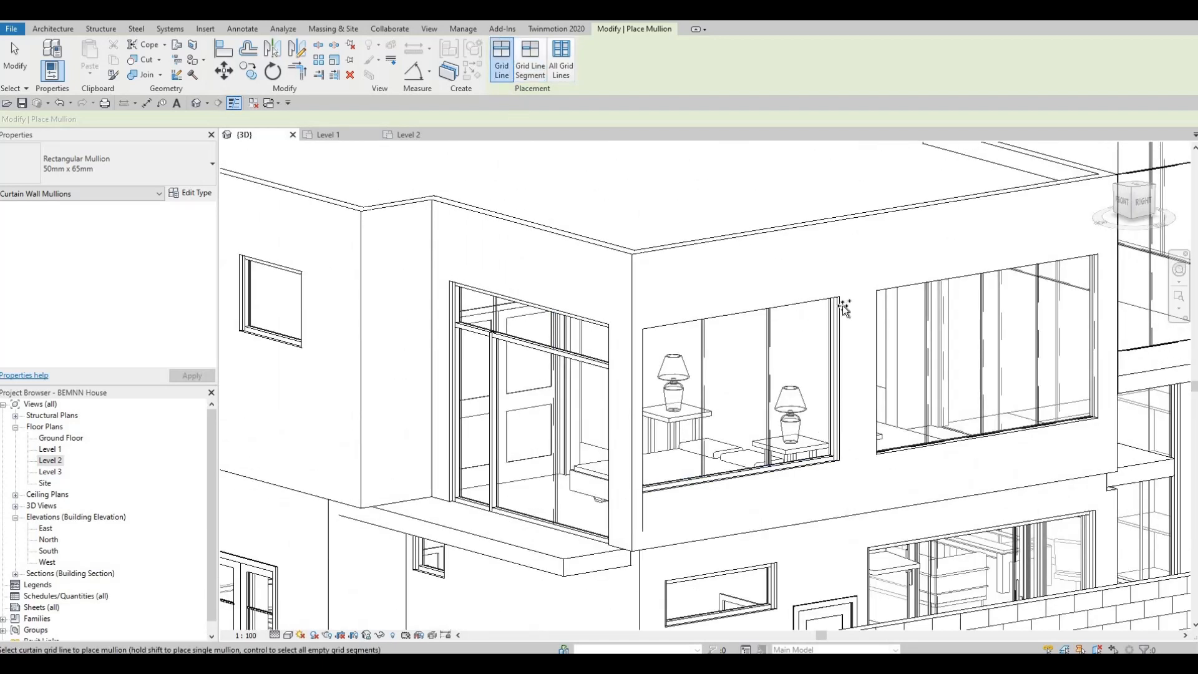
click(918, 286)
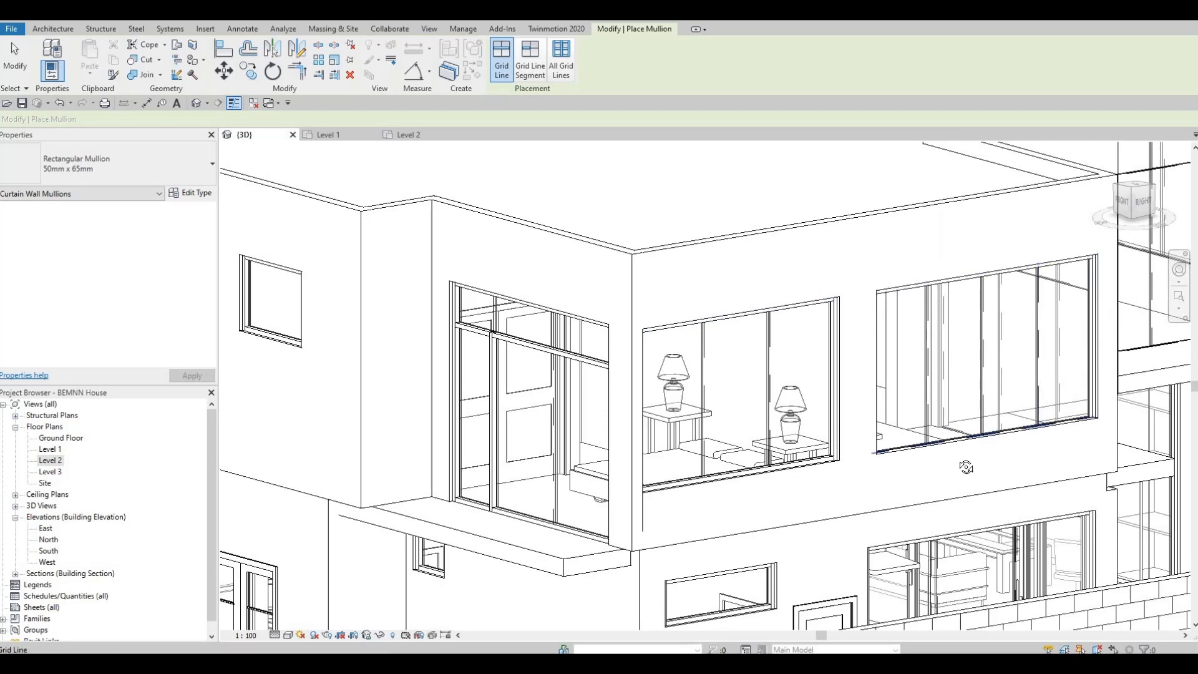
shift+middle_drag(727, 405, 849, 540)
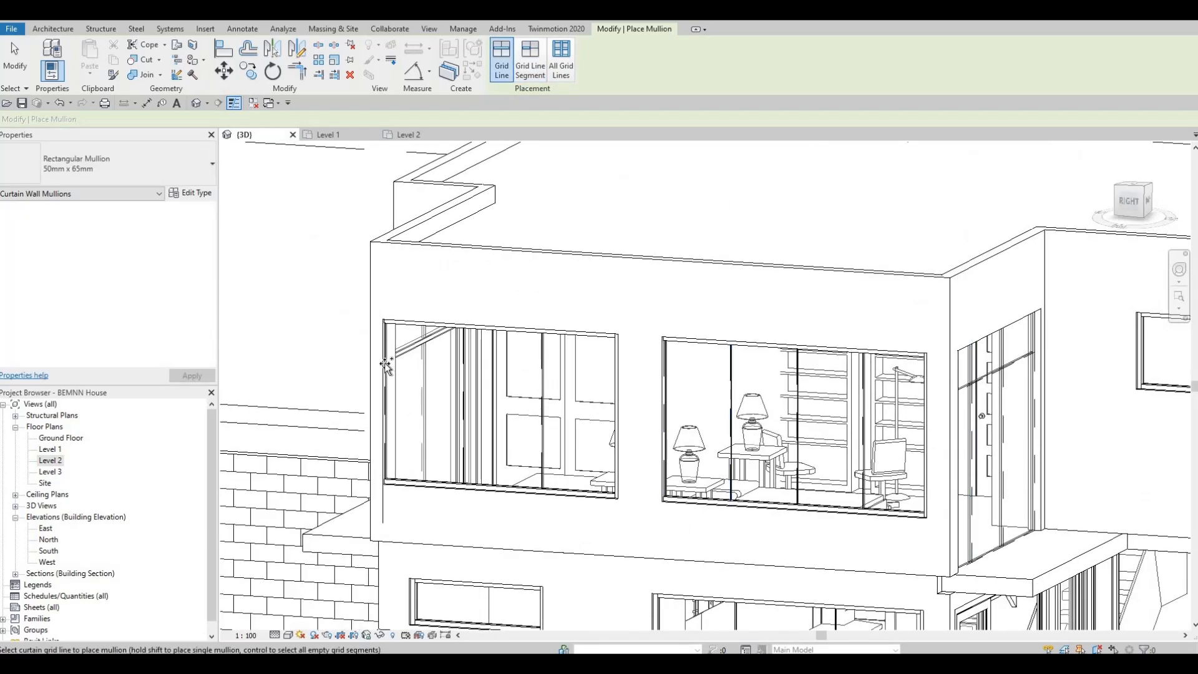
click(385, 364)
click(665, 401)
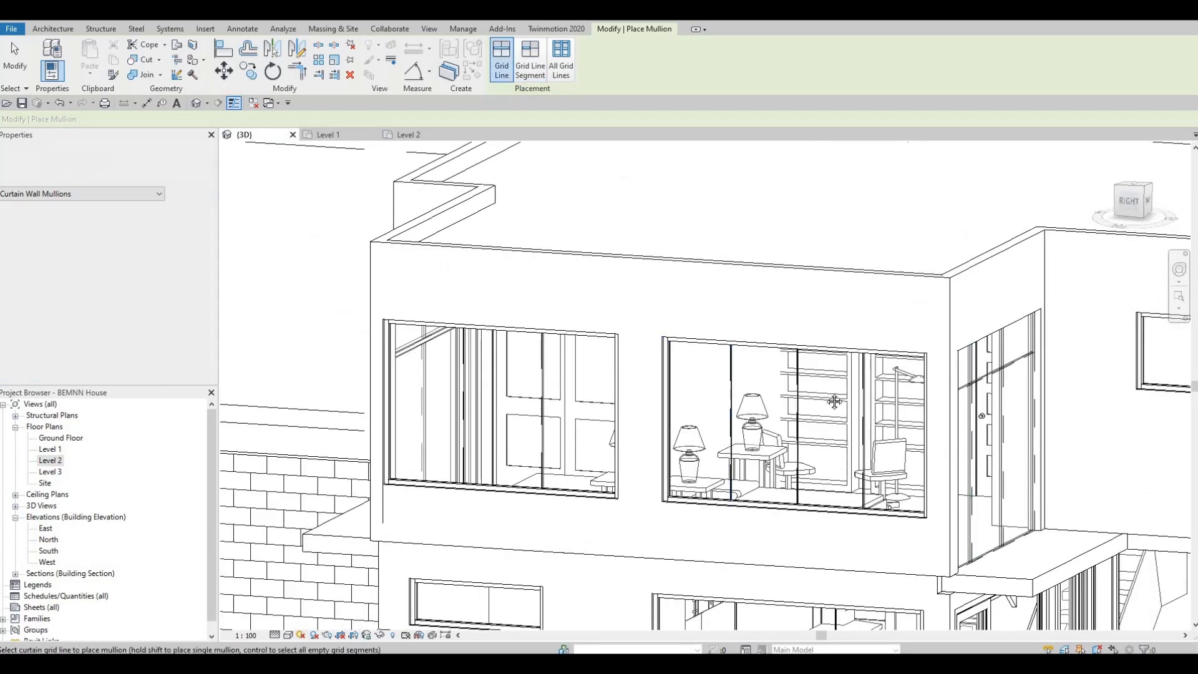
Place border mullions on the side, top and bottom edges of the back-facing curtain wall around the corner
shift+middle_drag(835, 401, 587, 346)
click(668, 294)
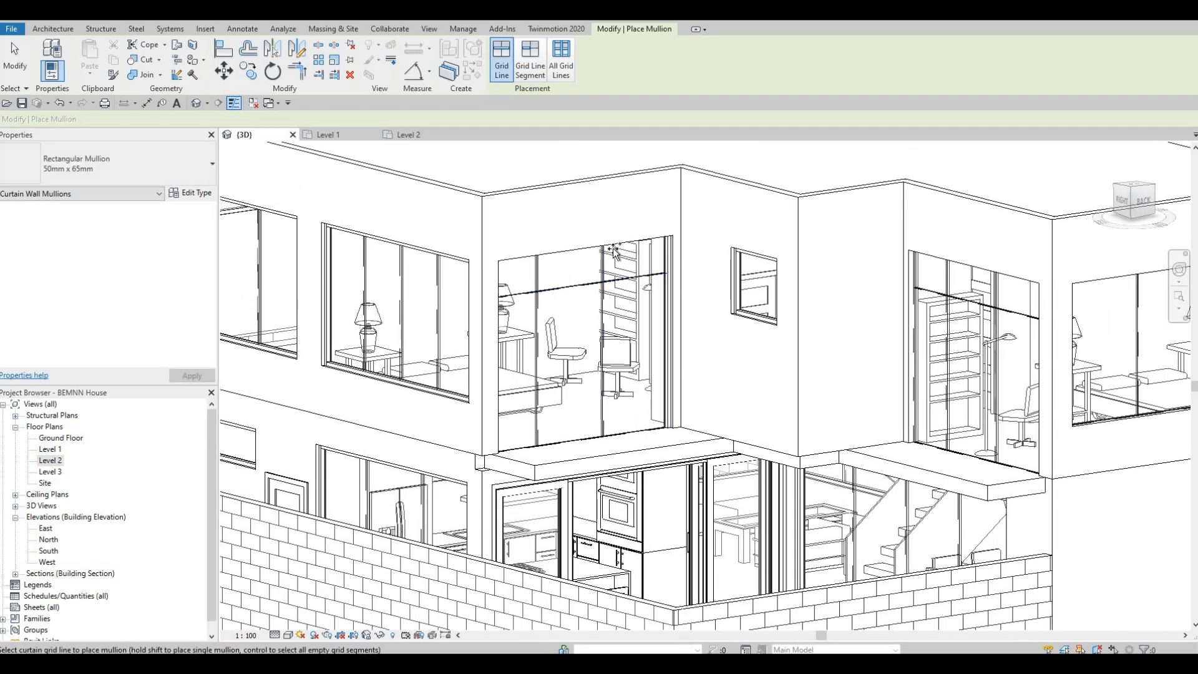
click(614, 245)
click(615, 432)
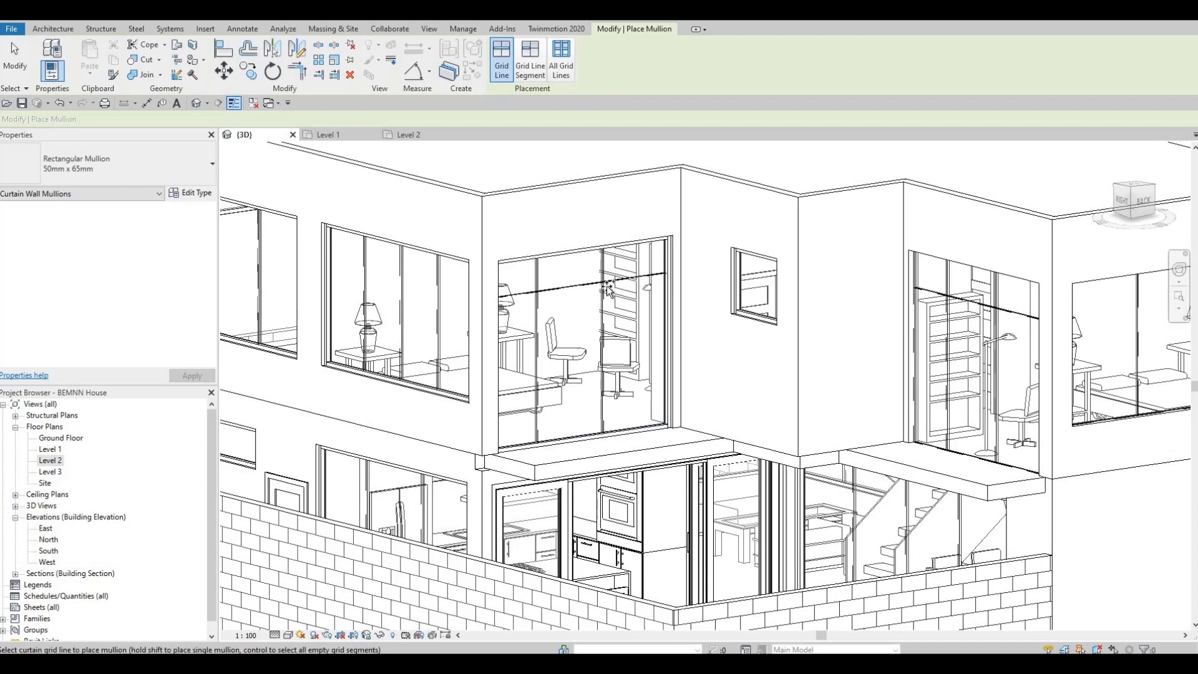
Place mullions on the back-facing curtain wall's horizontal grid line and on the vertical segment below it nearest the outer corner
click(609, 288)
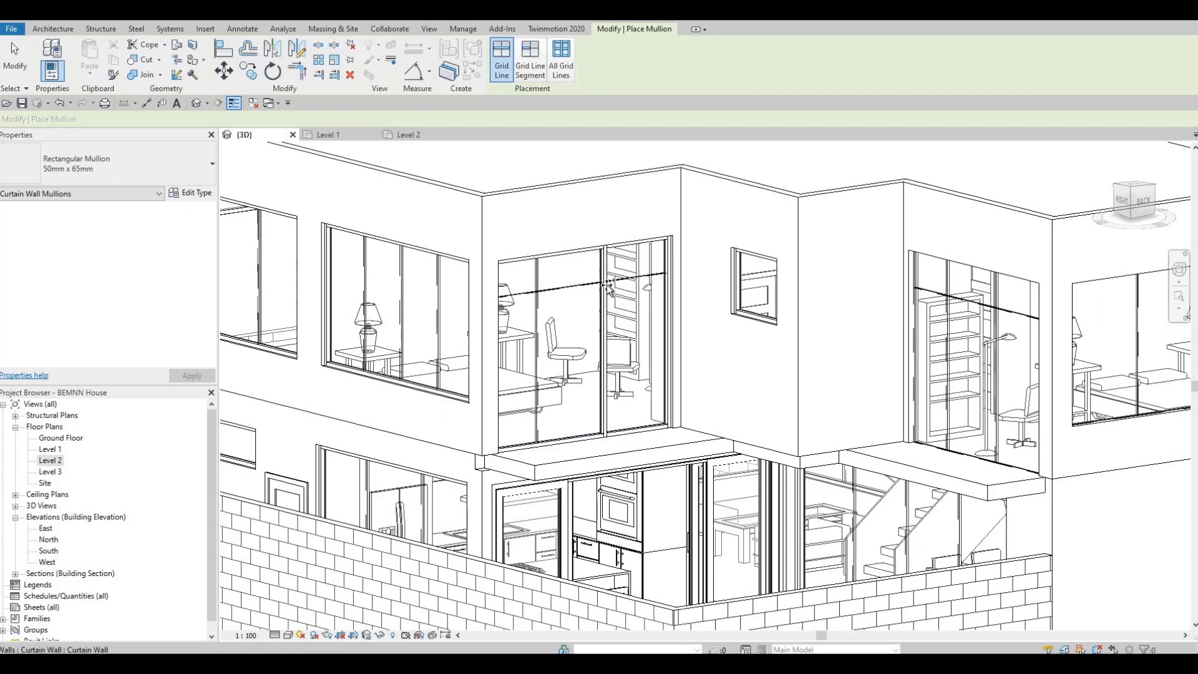
key(ctrl+z)
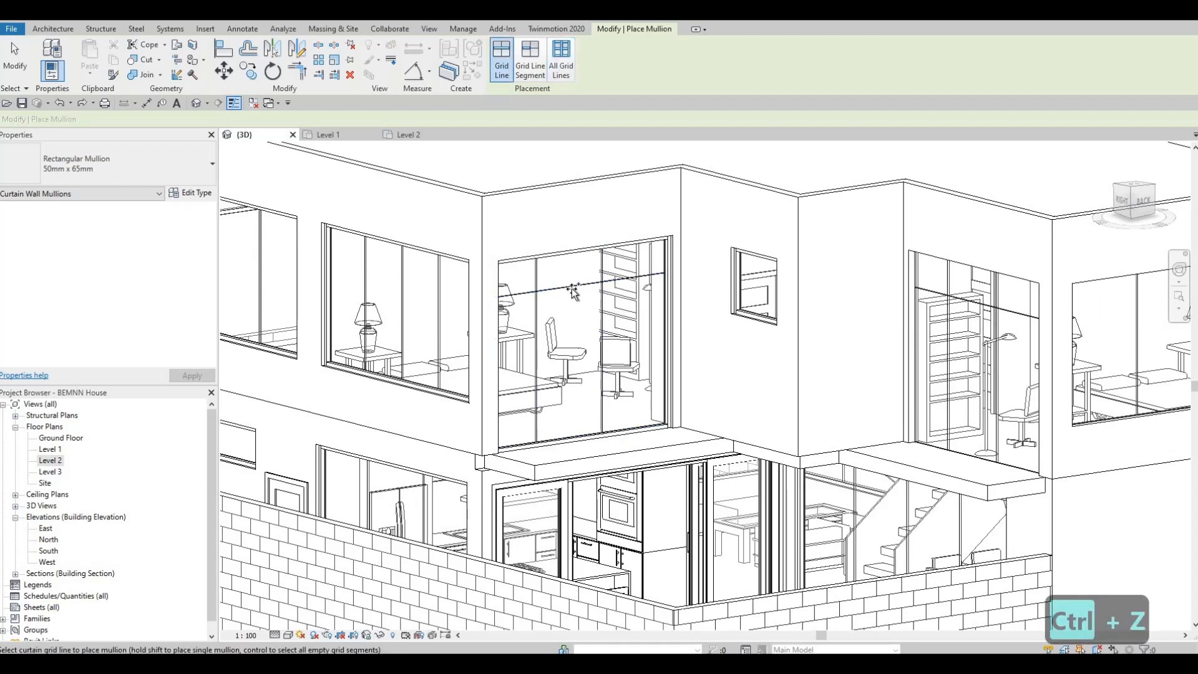
shift+middle_drag(537, 293, 576, 212)
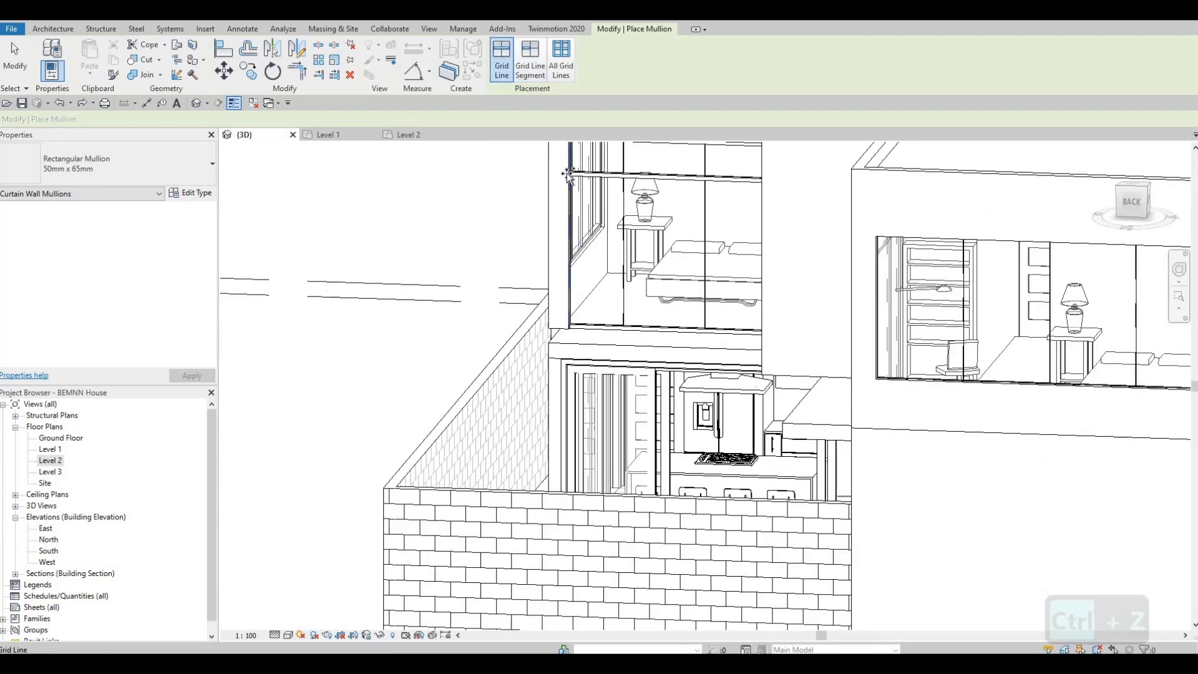
click(530, 61)
click(623, 233)
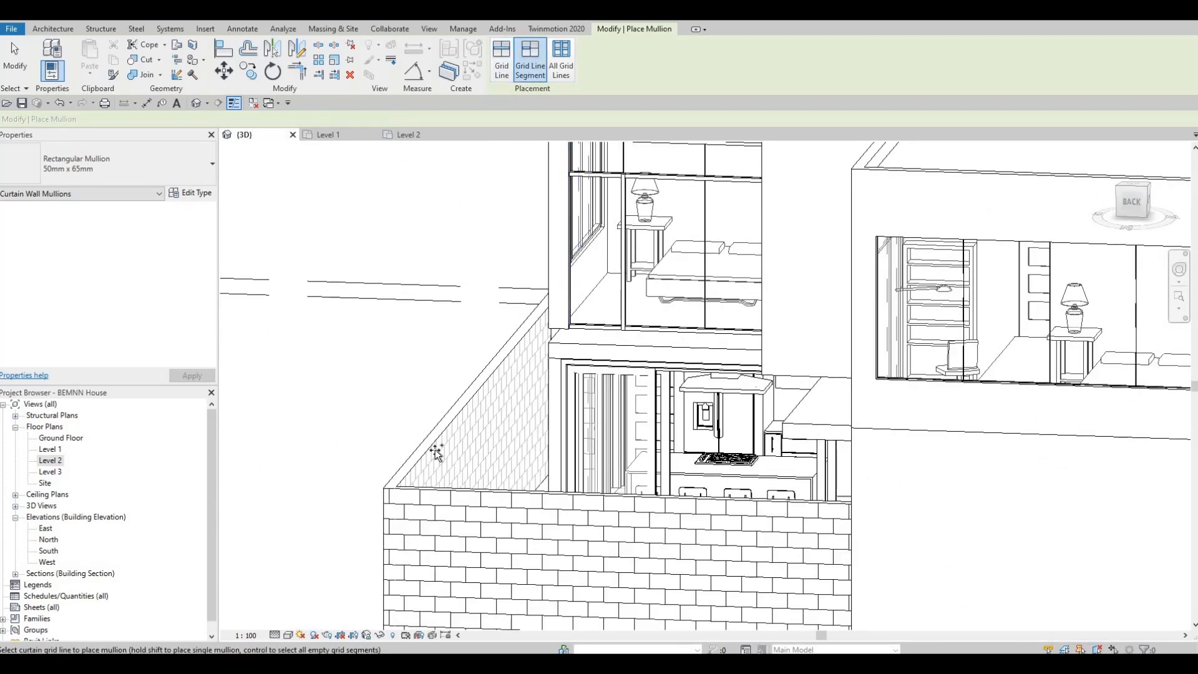
Place mullions on the borders and horizontal grid line of the right-facing curtain wall by the back corner, plus its innermost lower vertical segment
middle_drag(437, 452, 517, 480)
shift+middle_drag(655, 481, 830, 267)
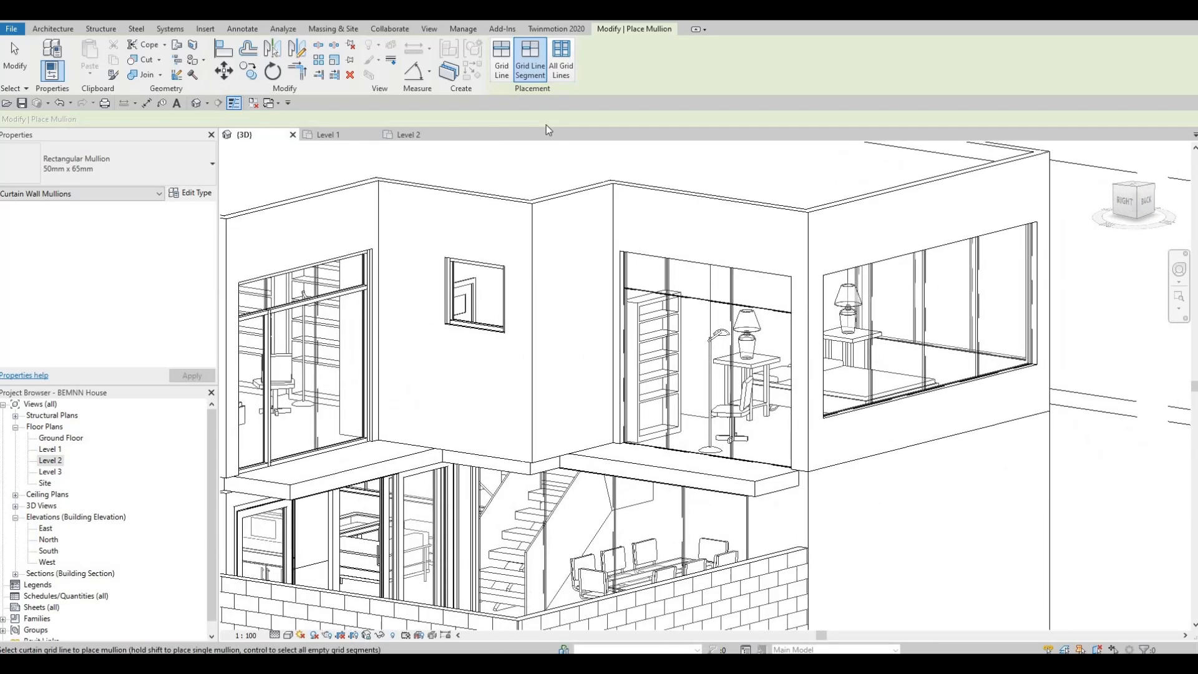
click(502, 60)
click(656, 265)
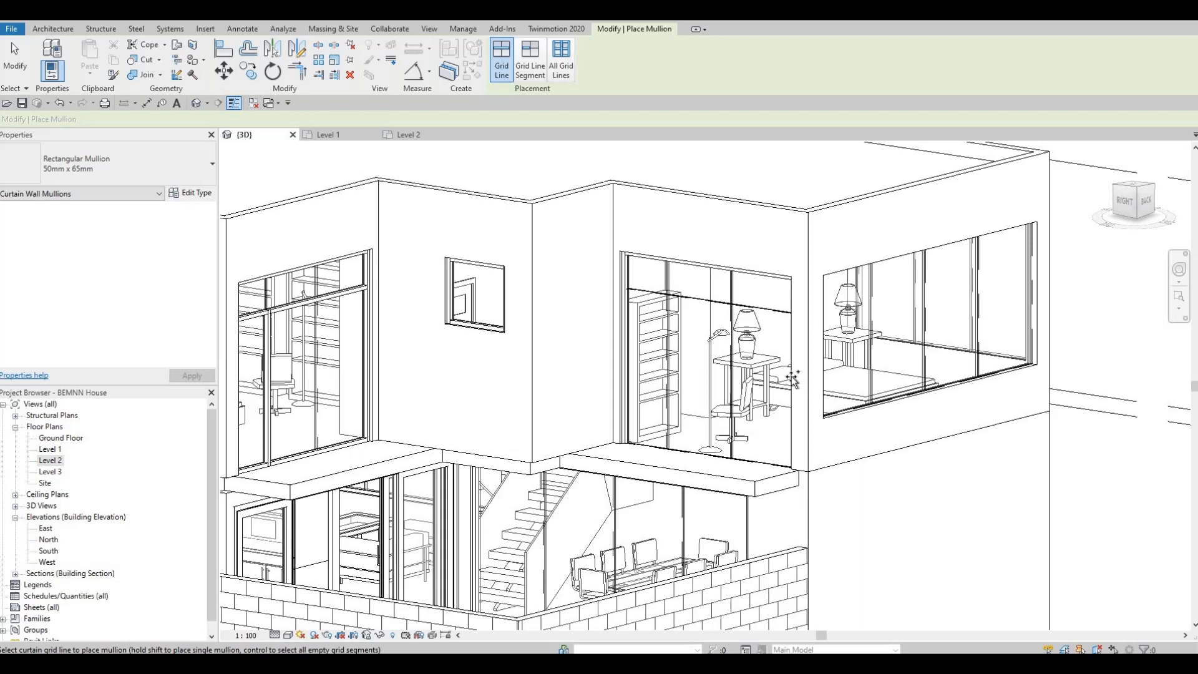
click(741, 459)
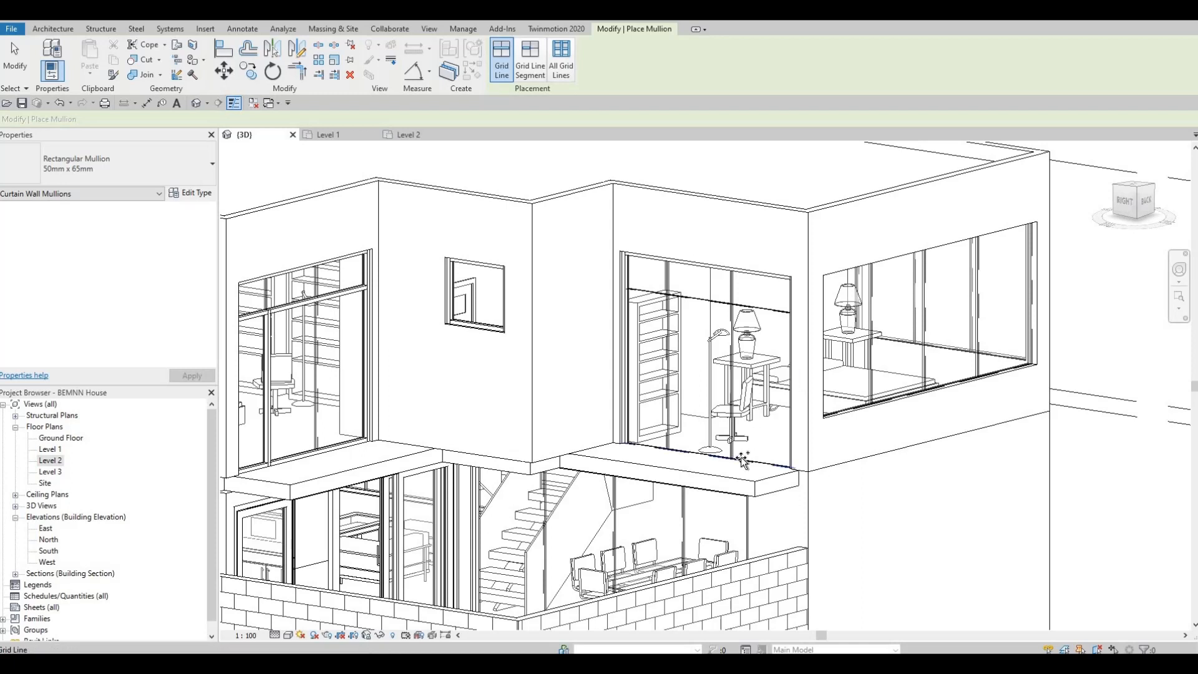
click(668, 395)
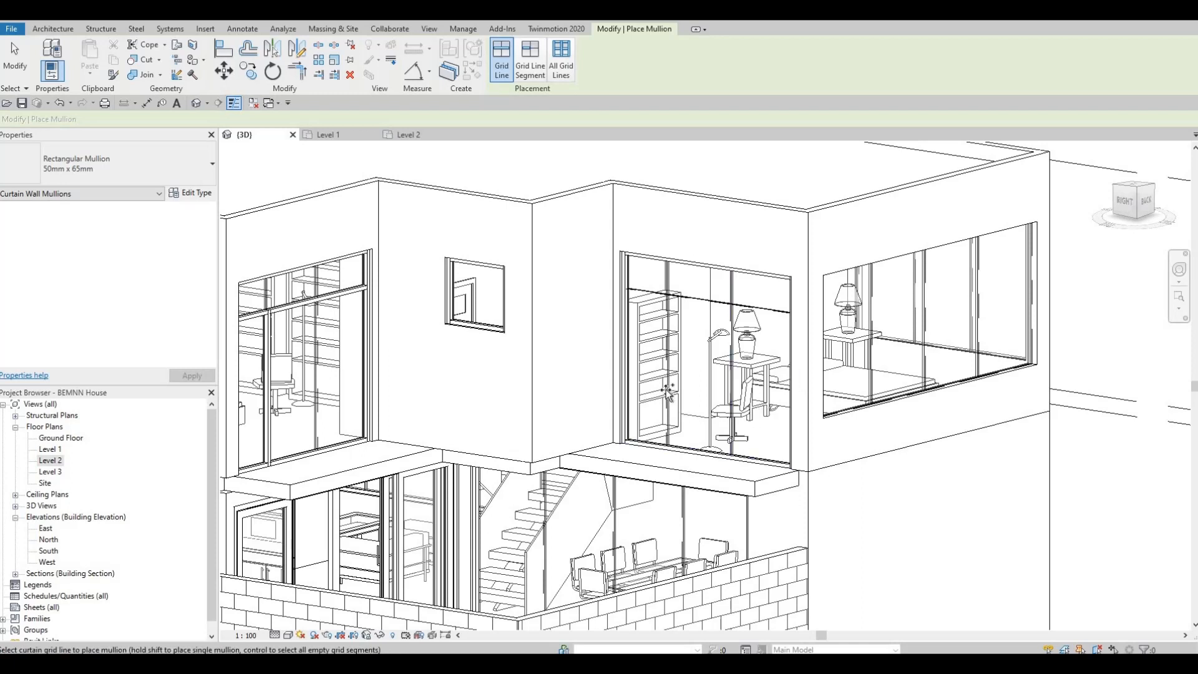
click(697, 301)
click(538, 71)
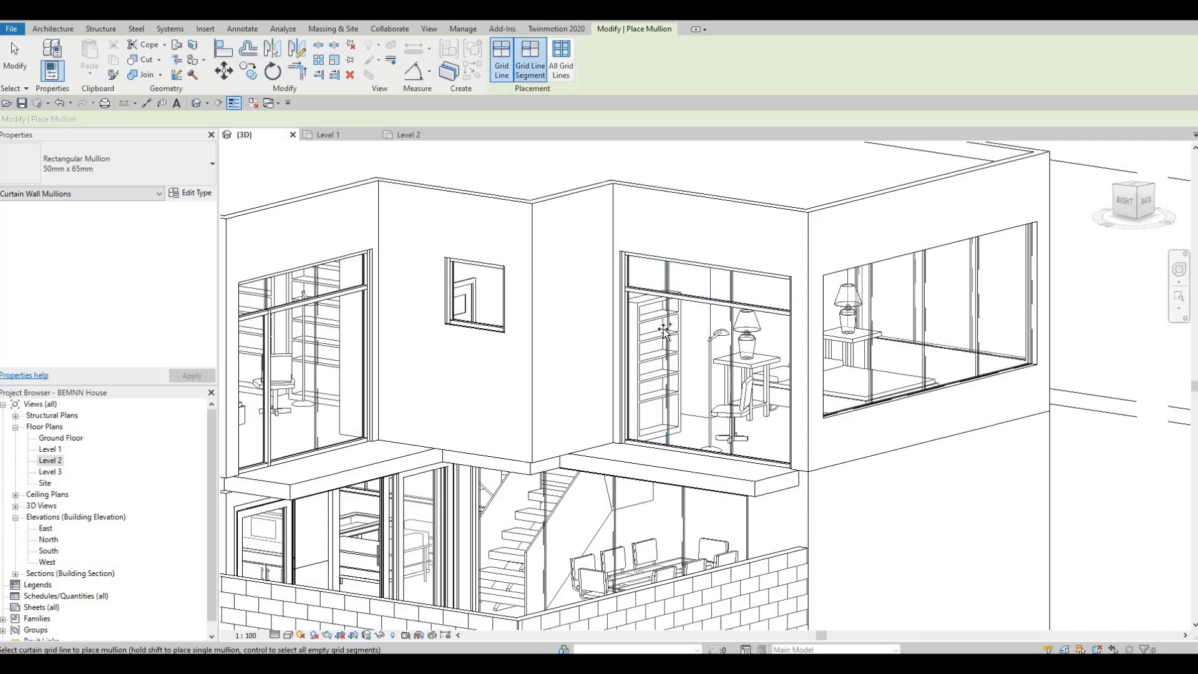
click(666, 331)
Frame the wide back-facing upper-floor curtain window with rectangular mullions along its borders
shift+middle_drag(876, 546, 707, 529)
middle_drag(610, 520, 515, 514)
click(505, 51)
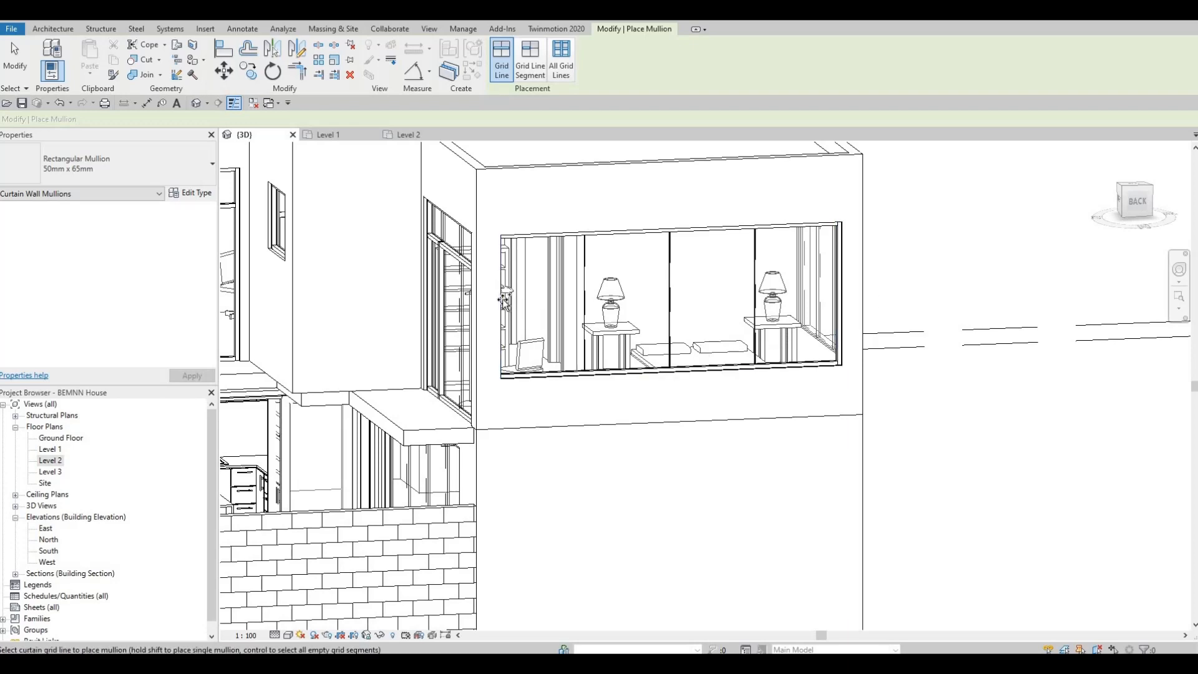
shift+middle_drag(680, 368, 861, 256)
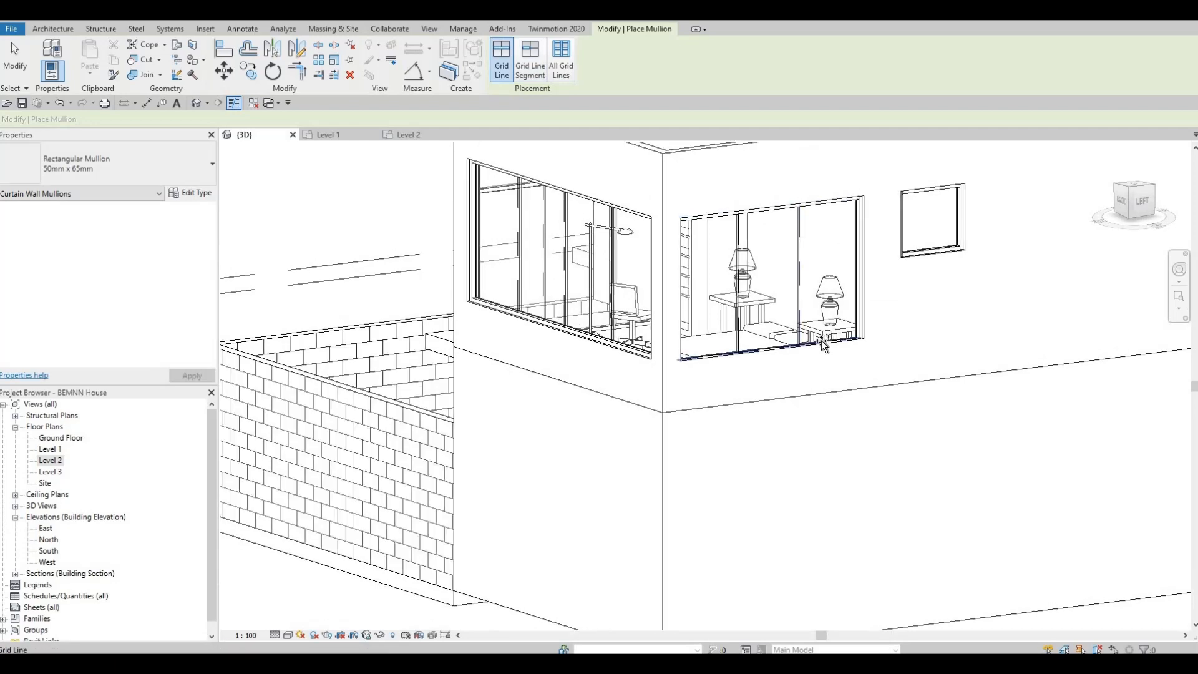
Complete the border mullions of the left-facing upper-floor curtain window by the back corner and finish placing mullions
shift+middle_drag(736, 344, 659, 282)
middle_drag(811, 355, 283, 270)
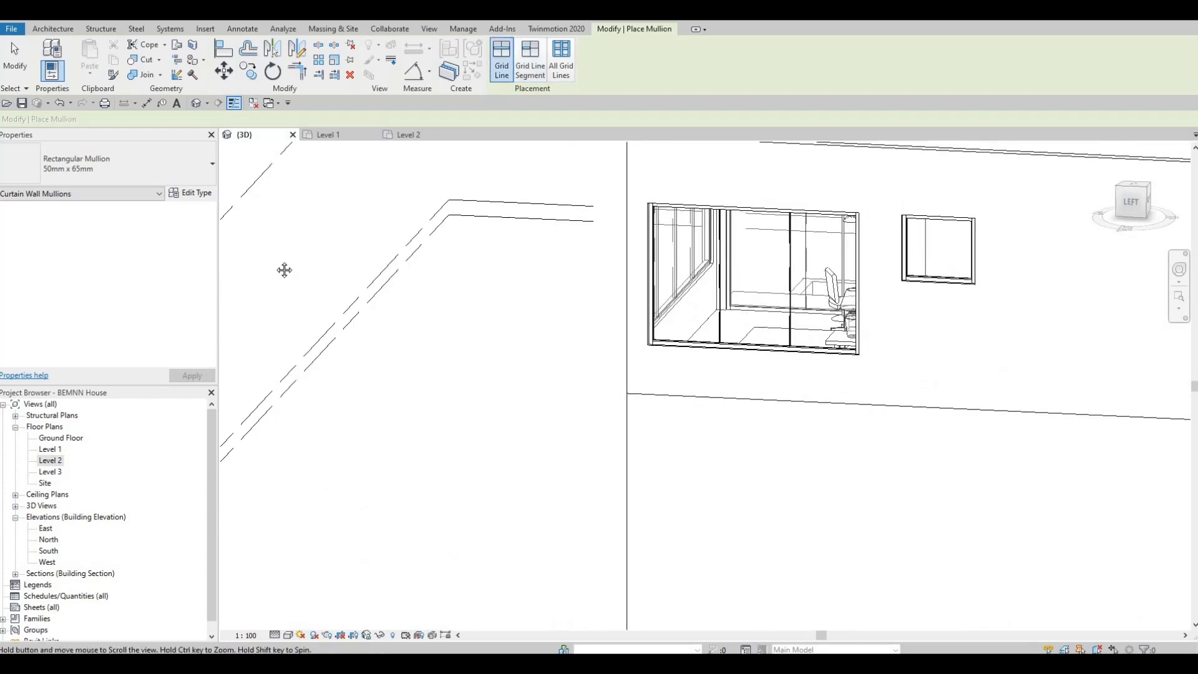
scroll(412, 330, down, 1)
shift+middle_drag(656, 396, 612, 393)
scroll(636, 370, down, 2)
key(Escape)
key(Escape)
key(Escape)
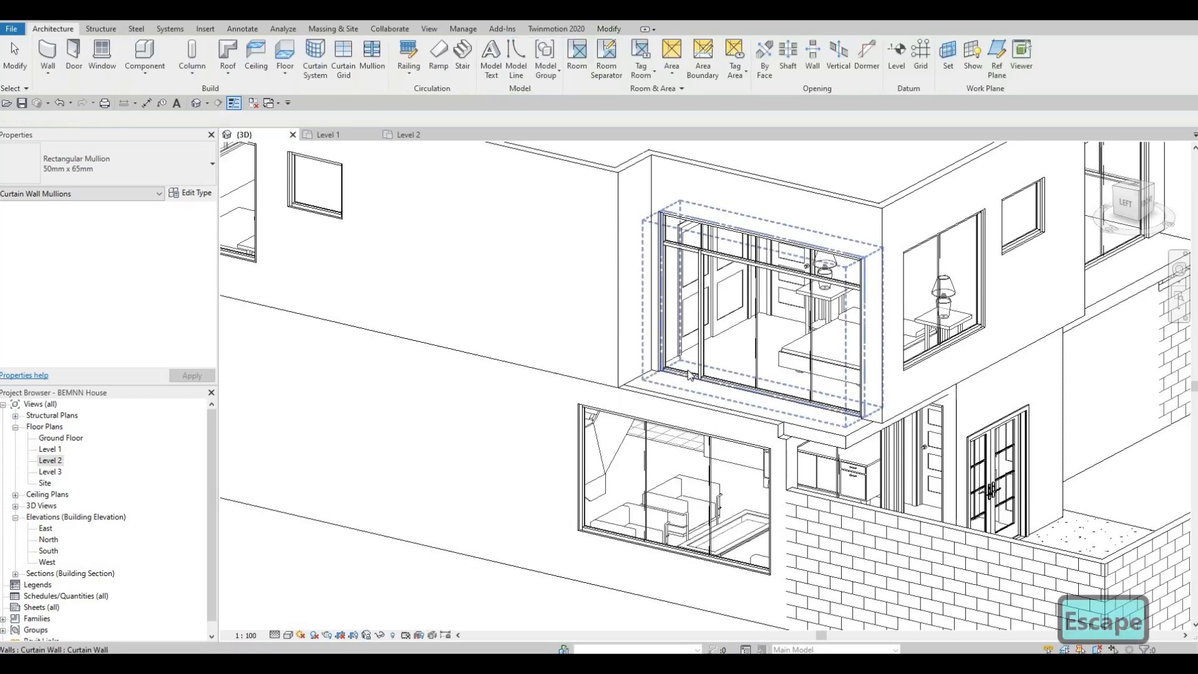
Delete the bottom mullion beneath the narrow lower panel of the front-facing bedroom curtain wall
scroll(688, 368, up, 2)
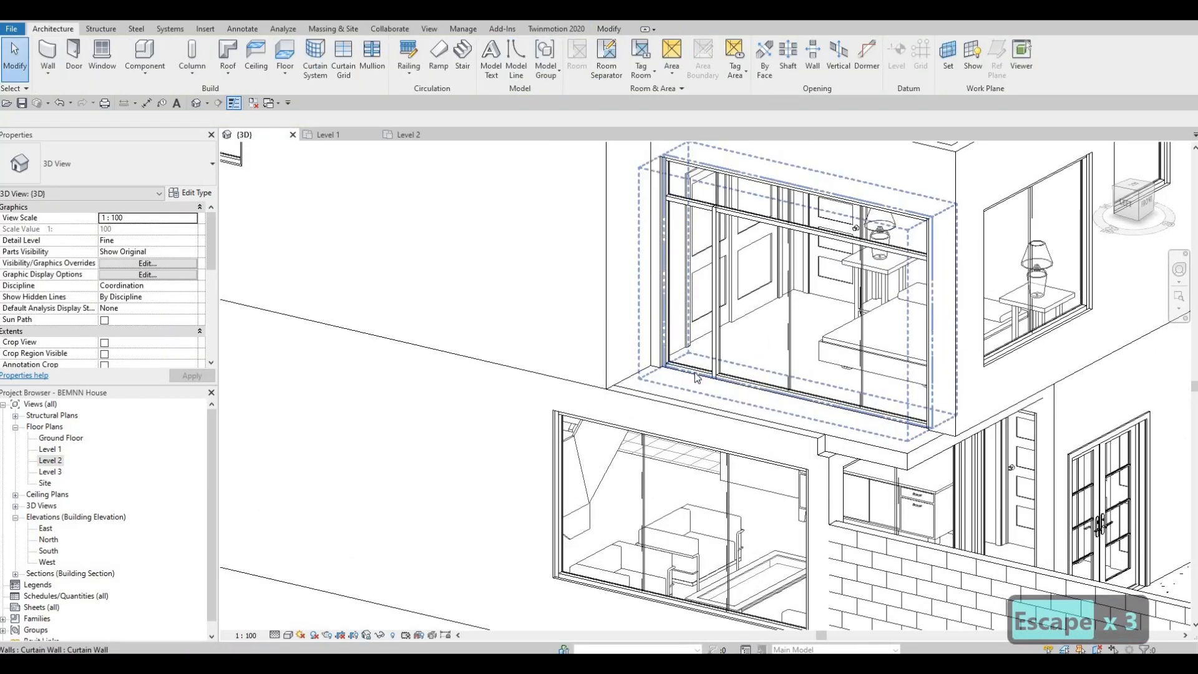
click(698, 375)
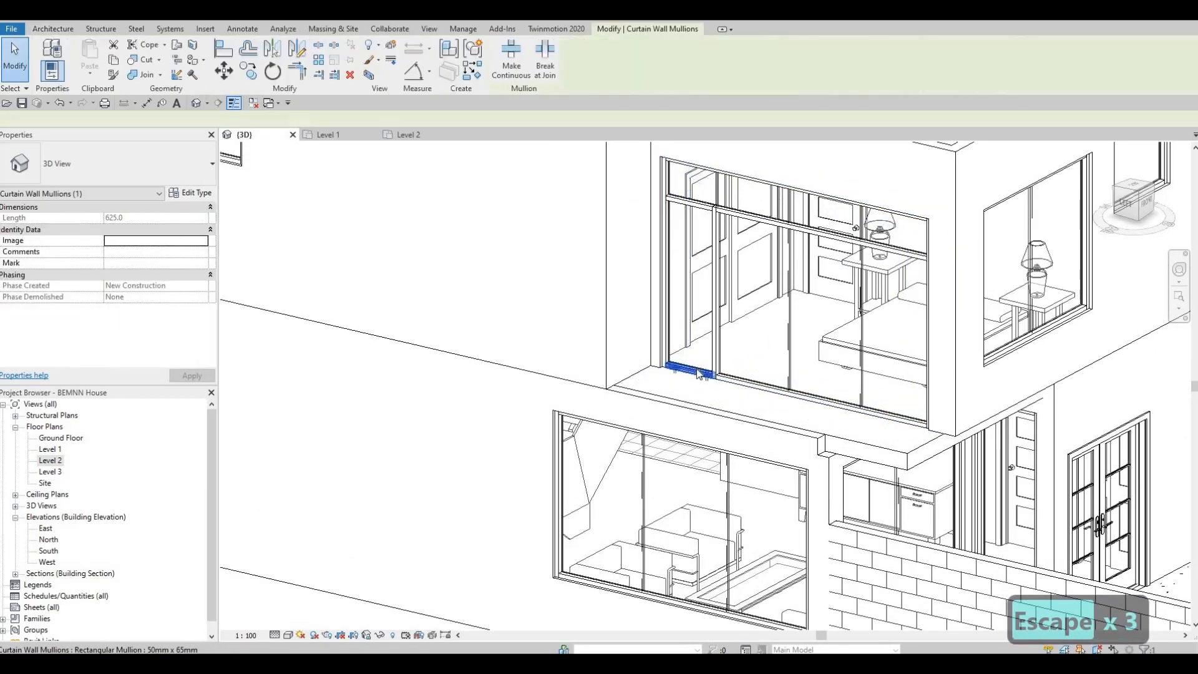
key(Delete)
scroll(773, 429, down, 2)
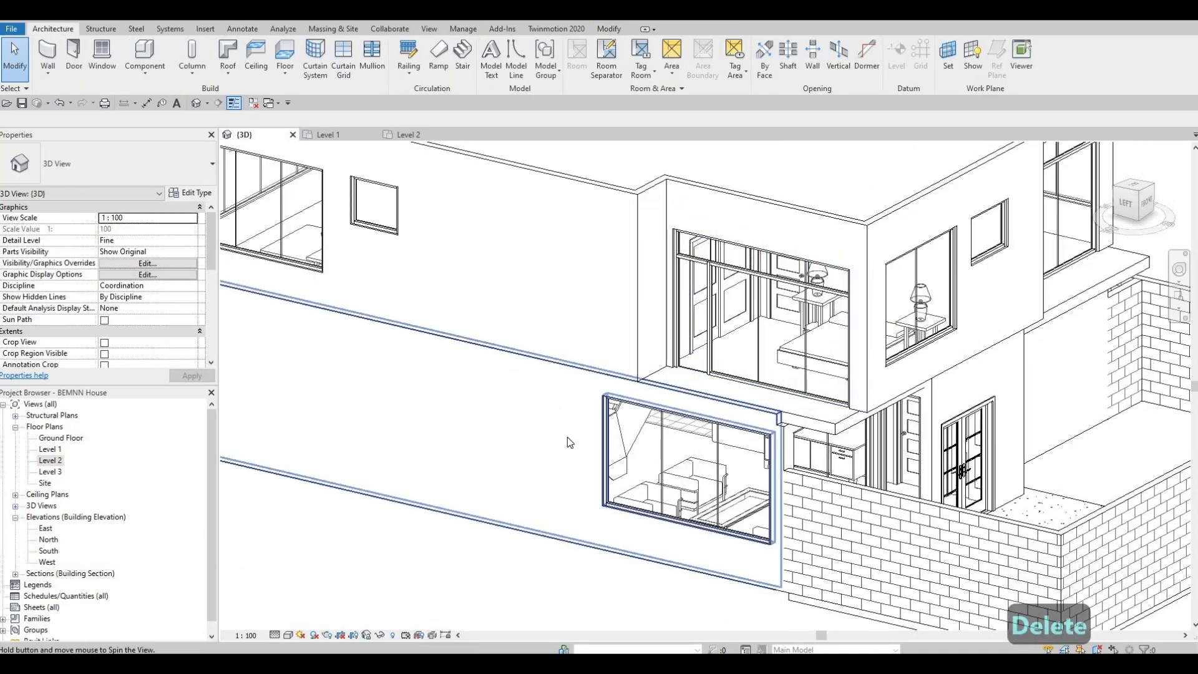
shift+middle_drag(567, 444, 523, 454)
scroll(522, 454, up, 2)
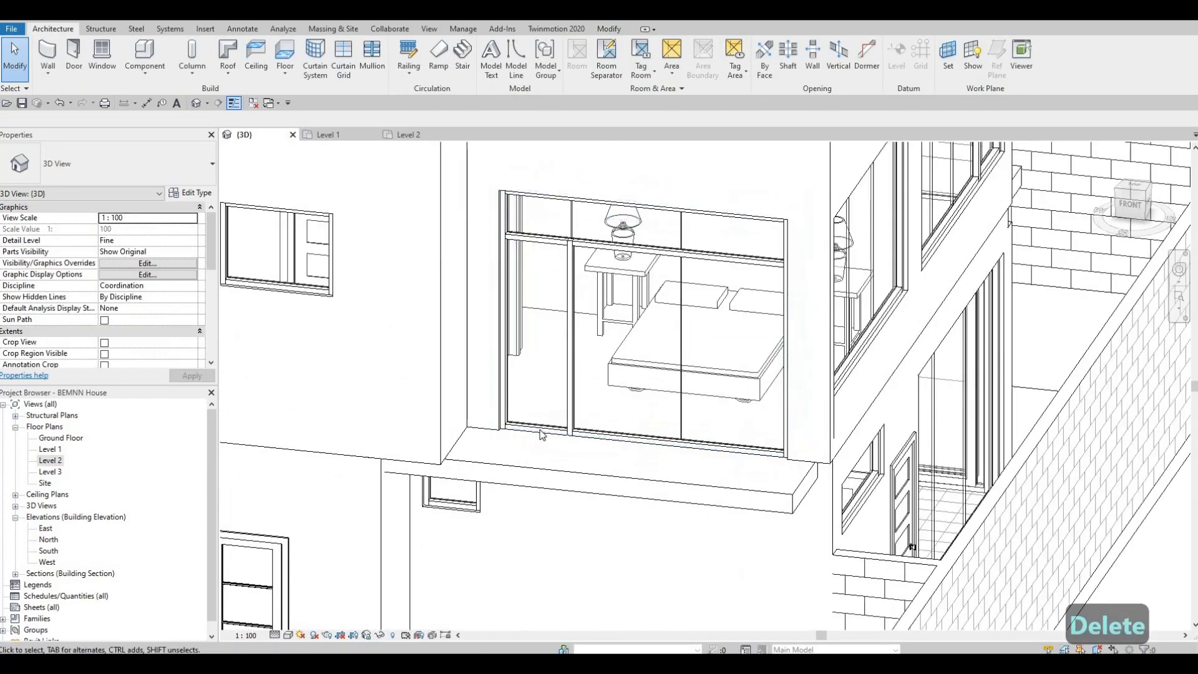
click(540, 435)
key(Delete)
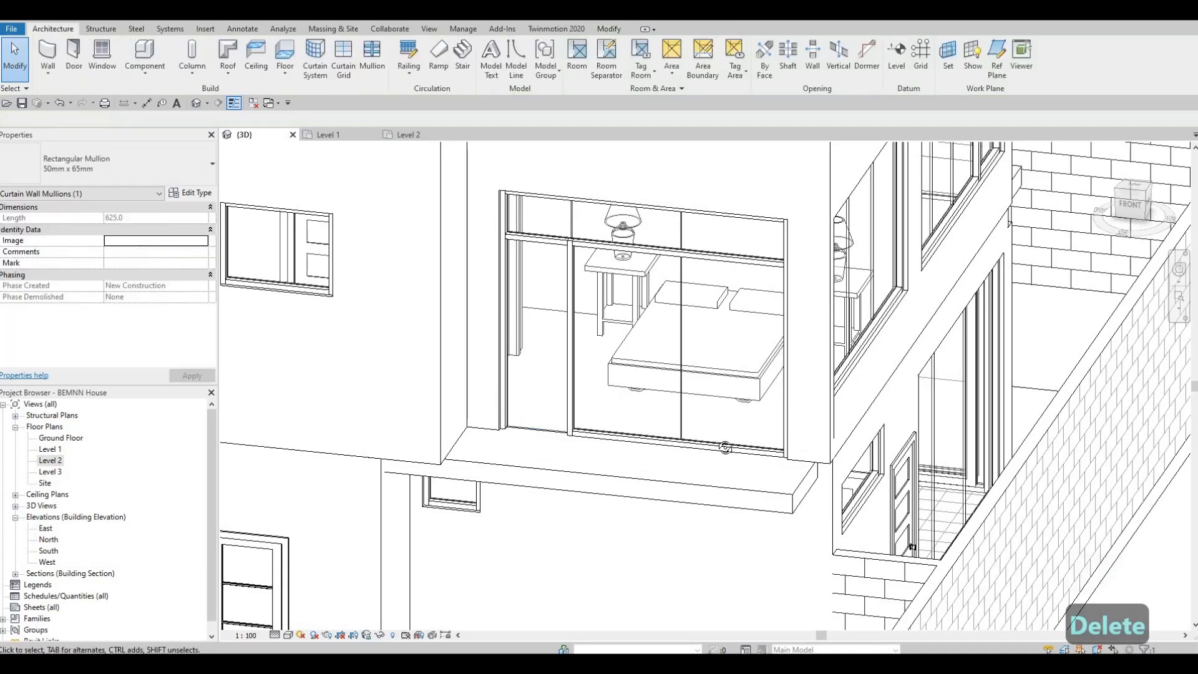
Delete the bottom mullion beneath the narrow lower panel of the back-facing curtain wall above the kitchen
scroll(541, 435, down, 3)
shift+middle_drag(540, 435, 813, 564)
middle_drag(256, 365, 366, 430)
scroll(361, 427, up, 1)
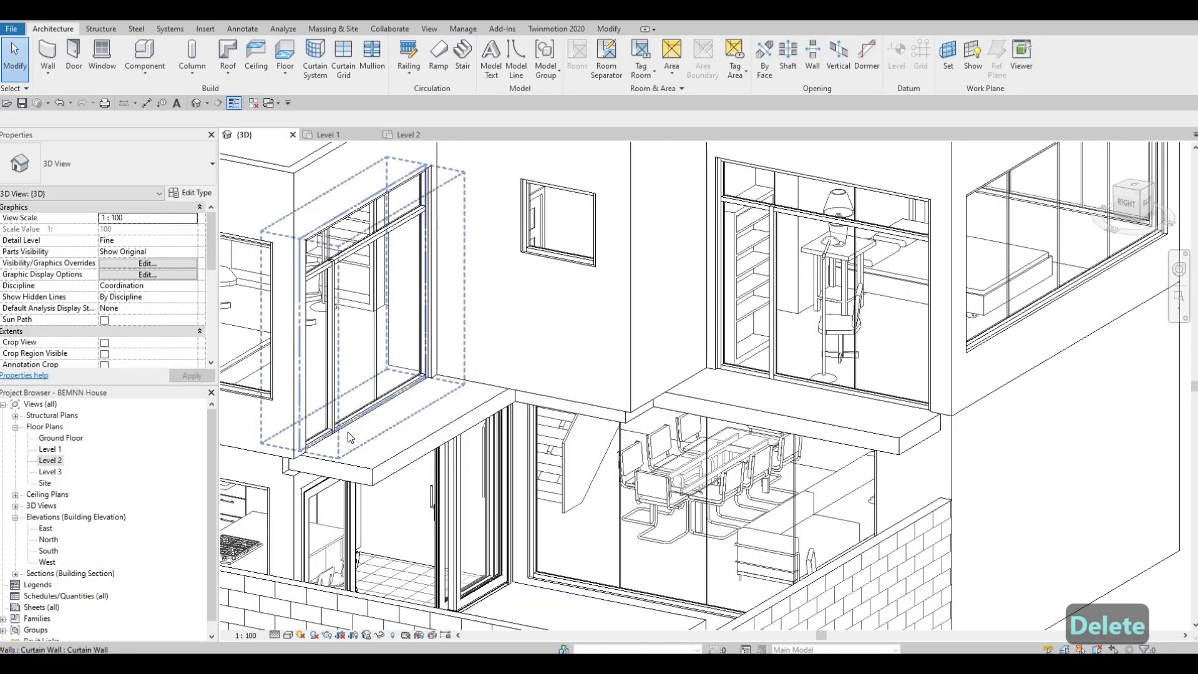
click(392, 445)
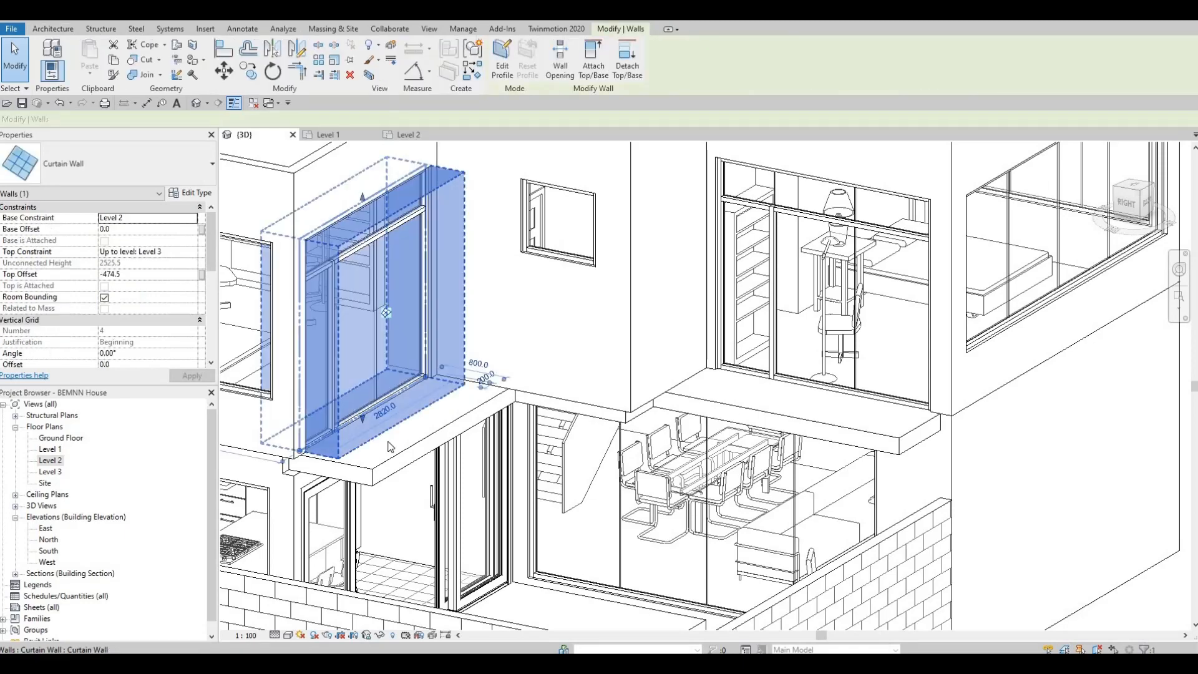
key(Escape)
shift+middle_drag(283, 402, 655, 604)
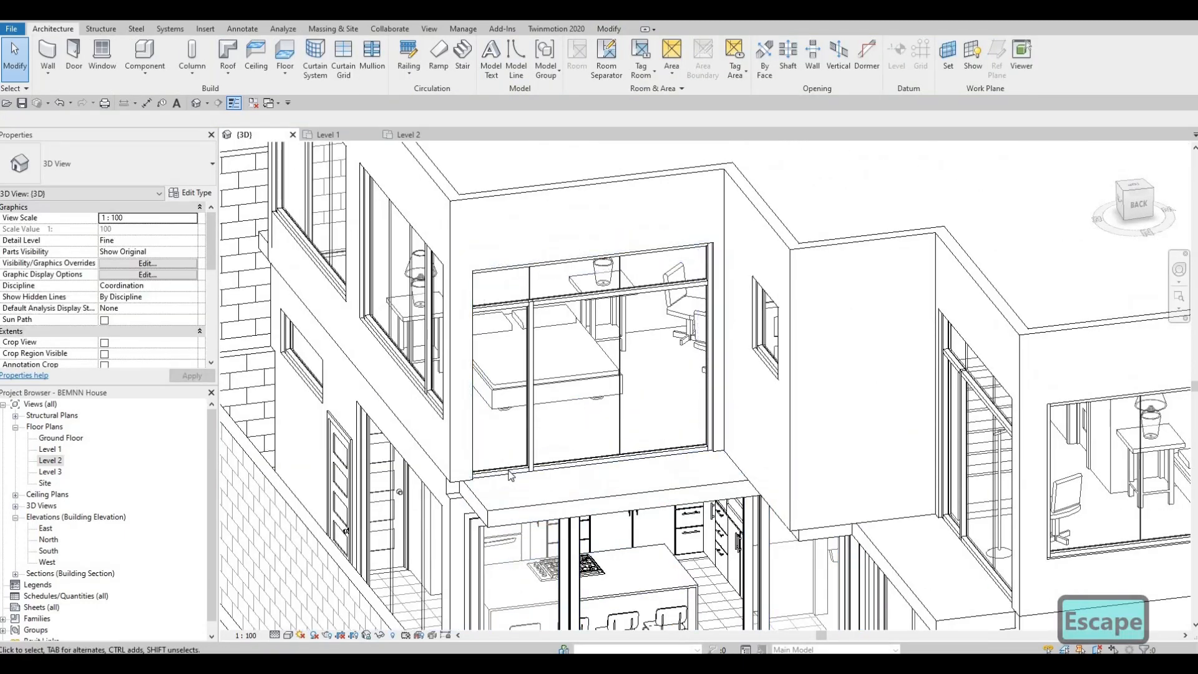
click(507, 470)
key(Delete)
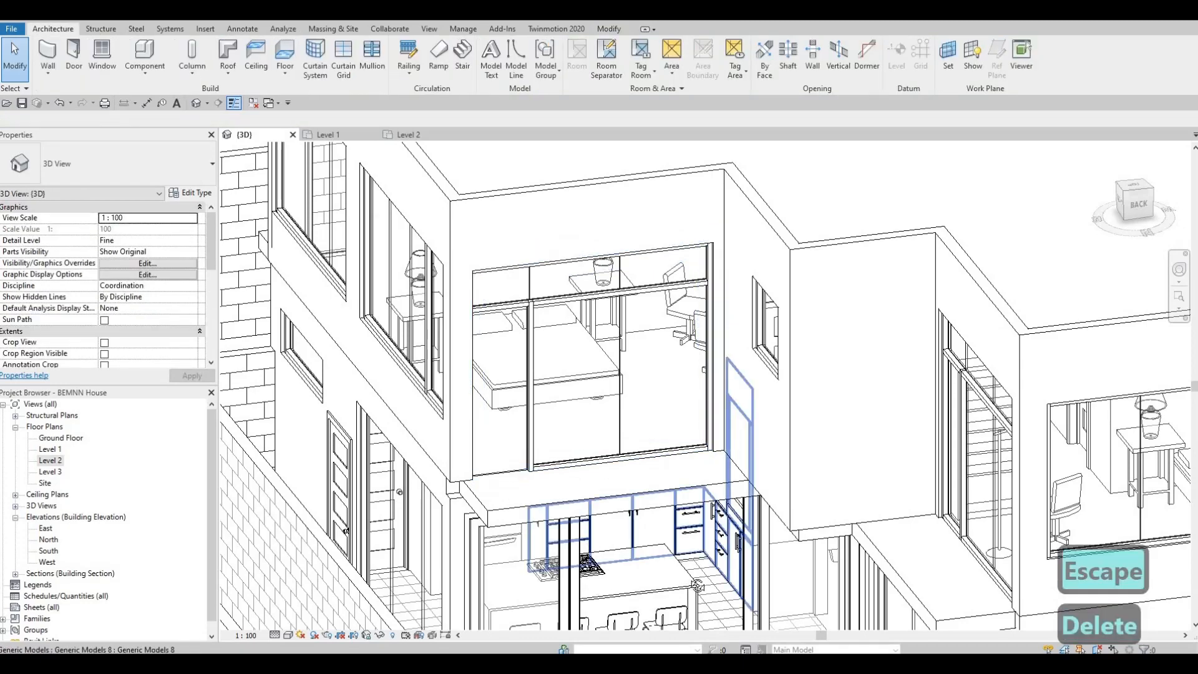
Delete the bottom mullion beneath the narrow lower panel of the right-facing curtain wall above the dining area
shift+middle_drag(923, 573, 614, 292)
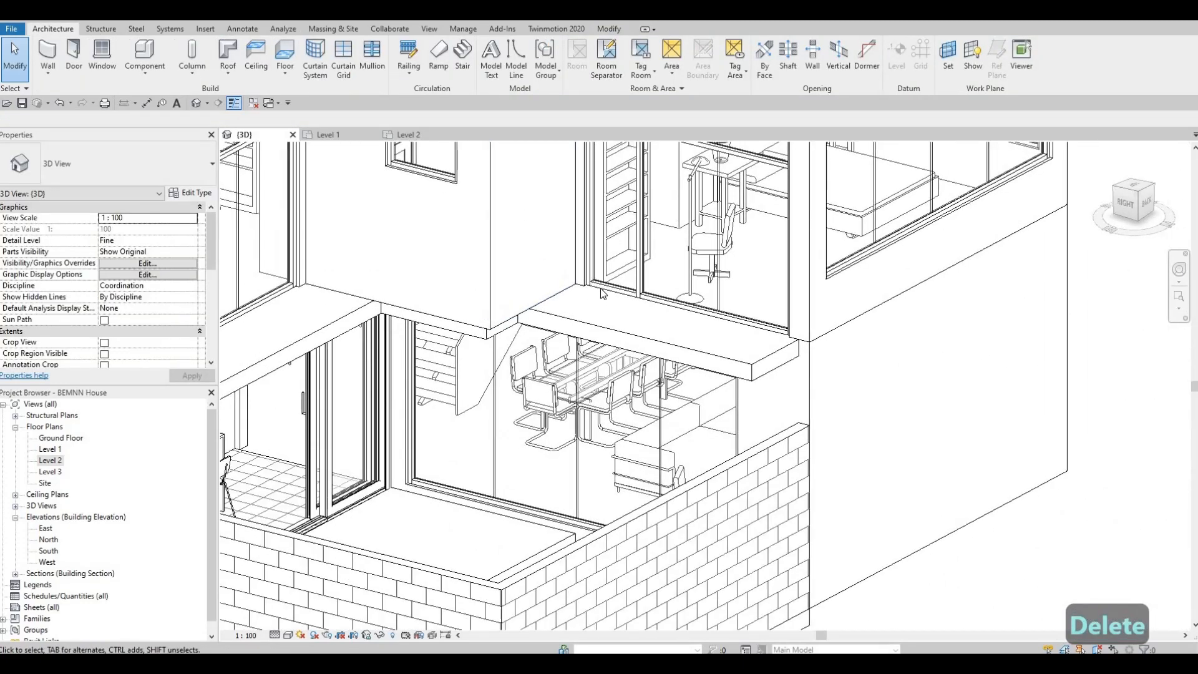
click(613, 290)
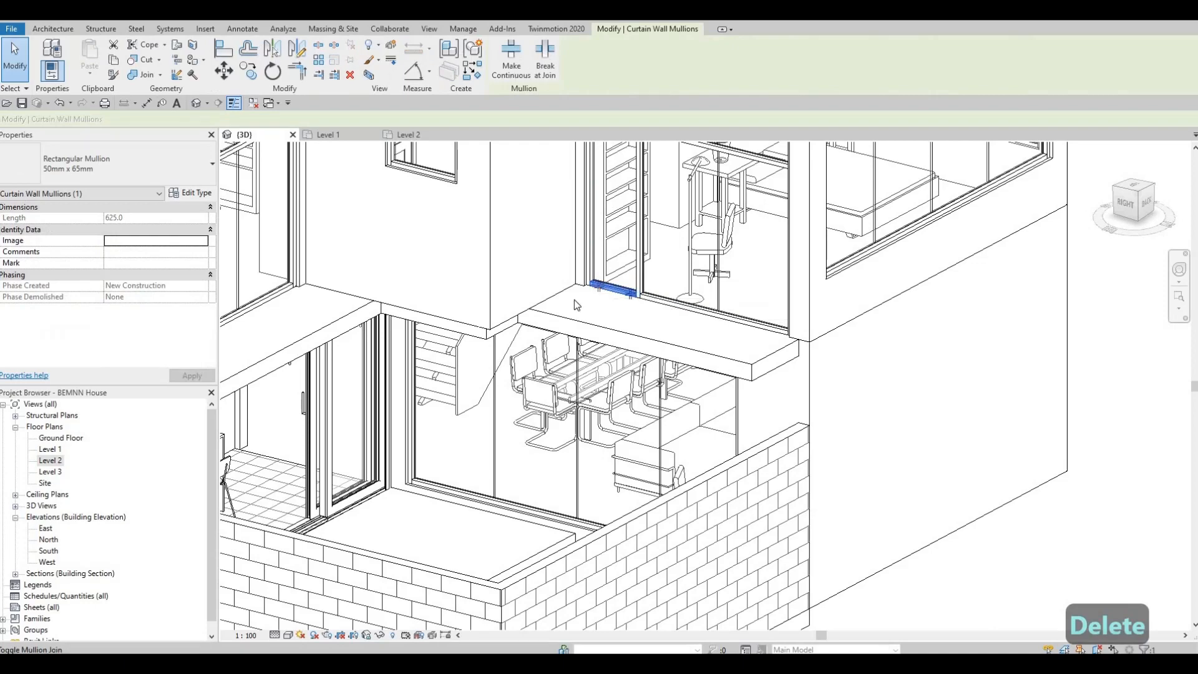
key(Delete)
scroll(569, 427, down, 2)
scroll(572, 427, down, 1)
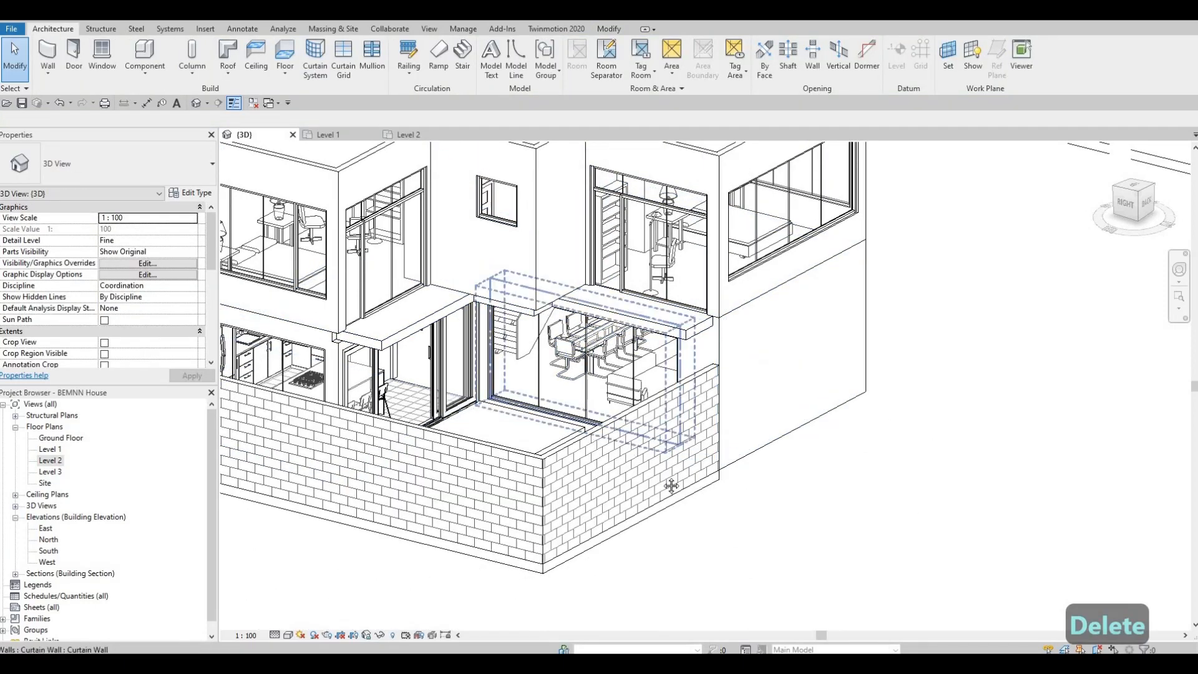
shift+middle_drag(701, 503, 538, 402)
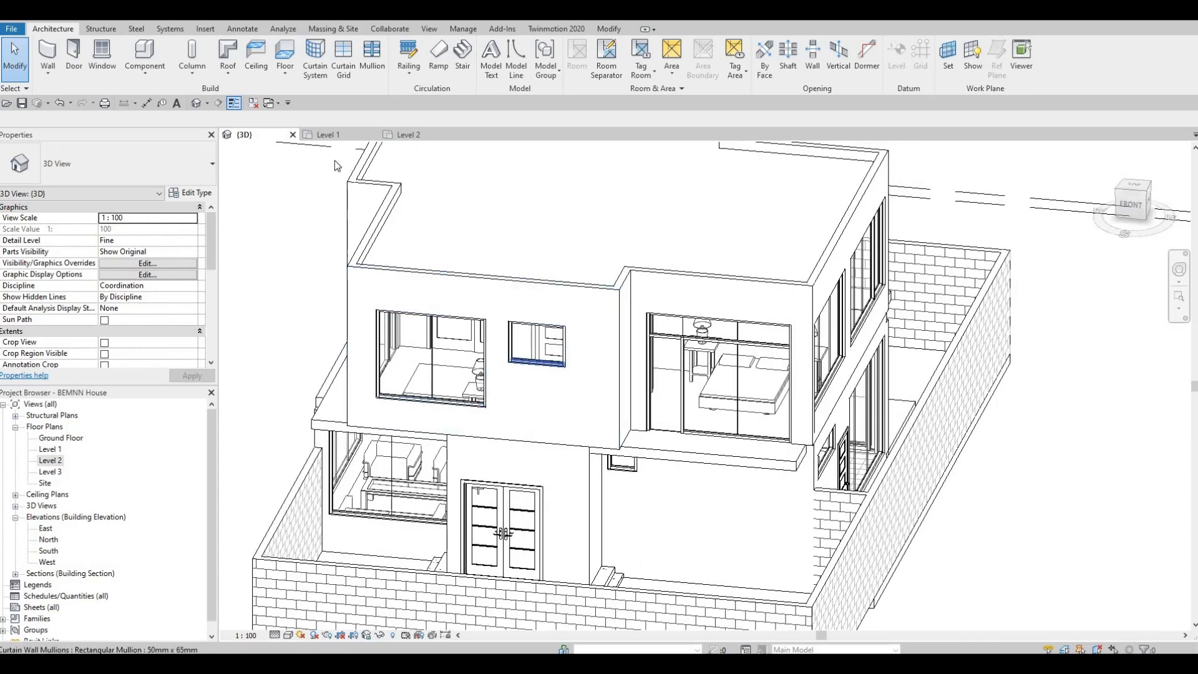
Load the M_Door-Curtain-Wall-Single-Glass family from the Doors folder of the Metric Library
click(198, 31)
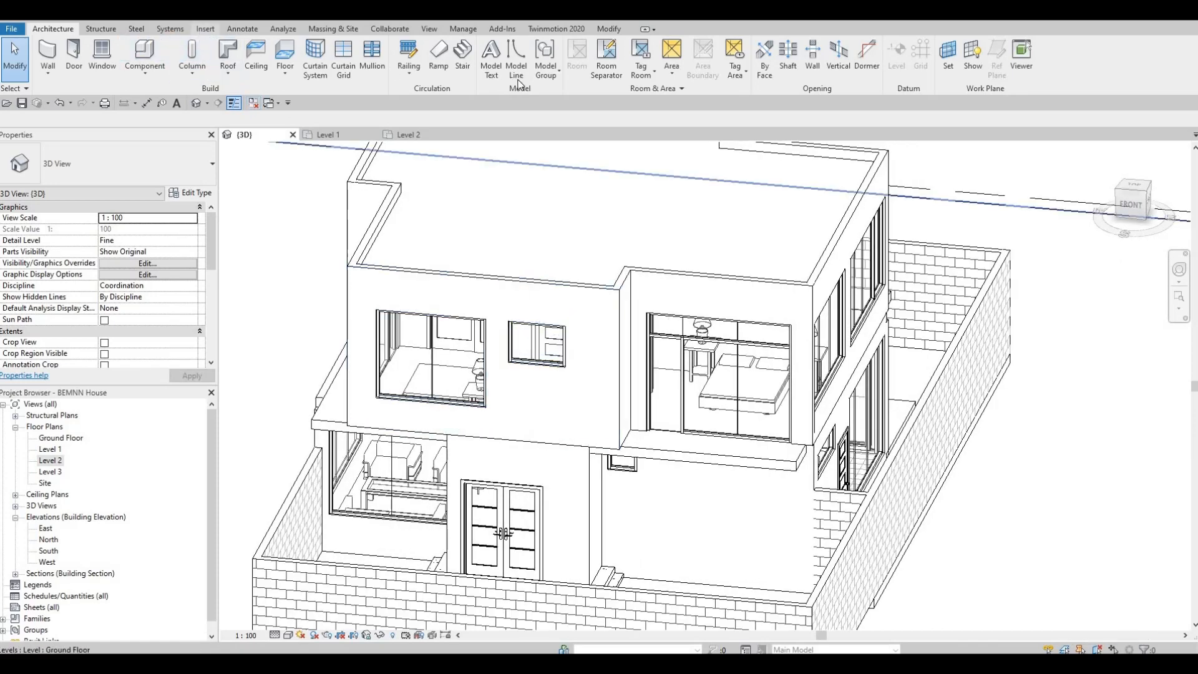
click(513, 65)
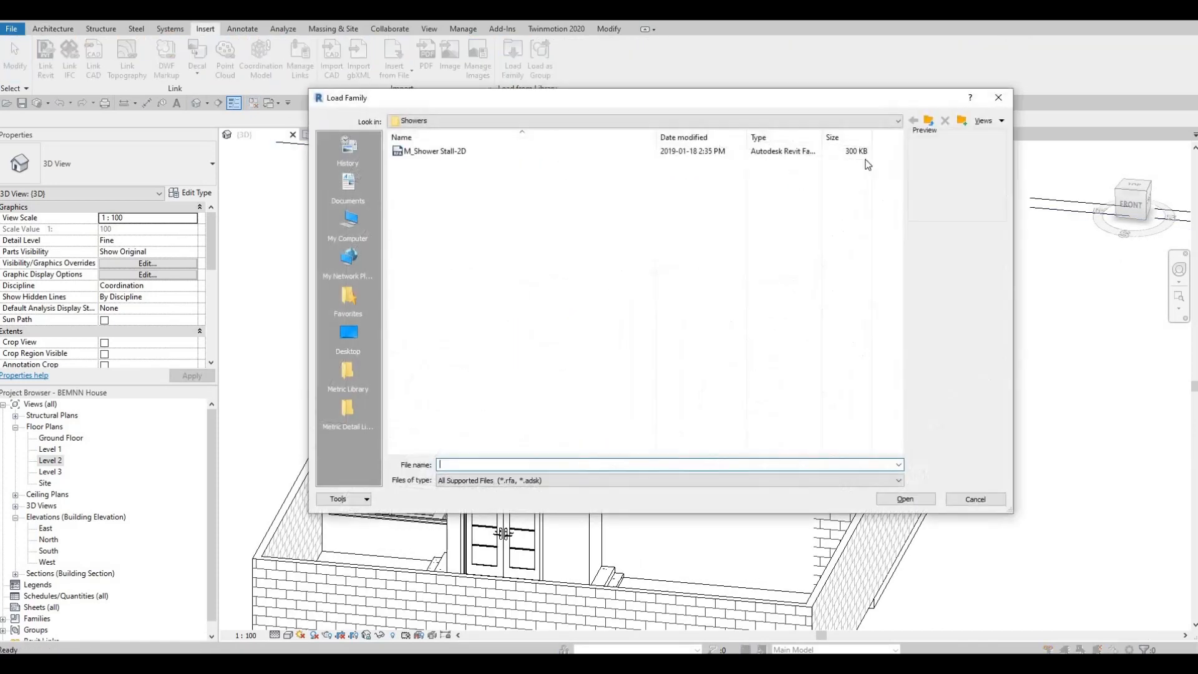
click(929, 120)
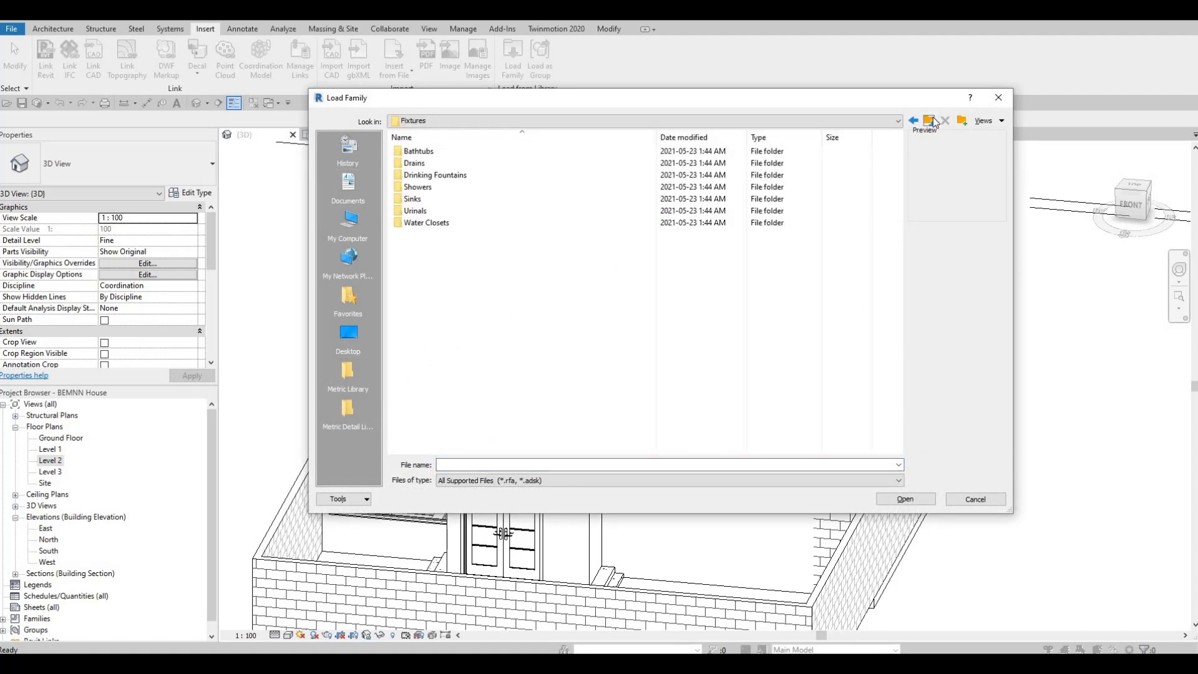
click(929, 120)
click(349, 373)
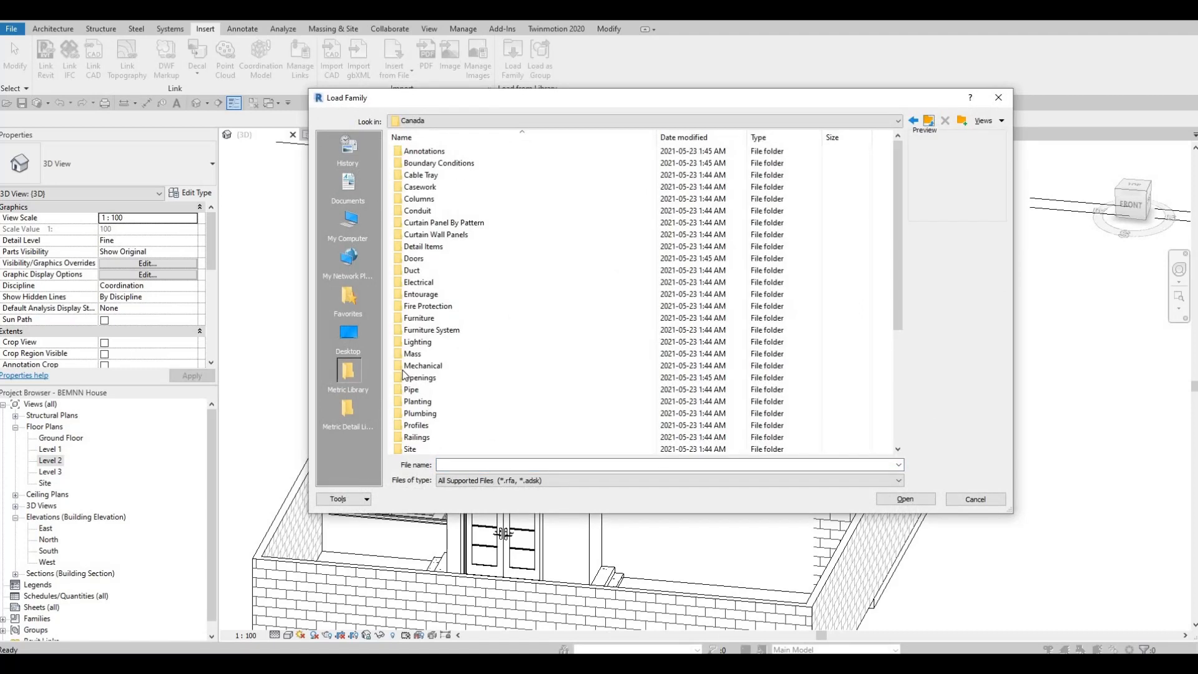
double_click(426, 260)
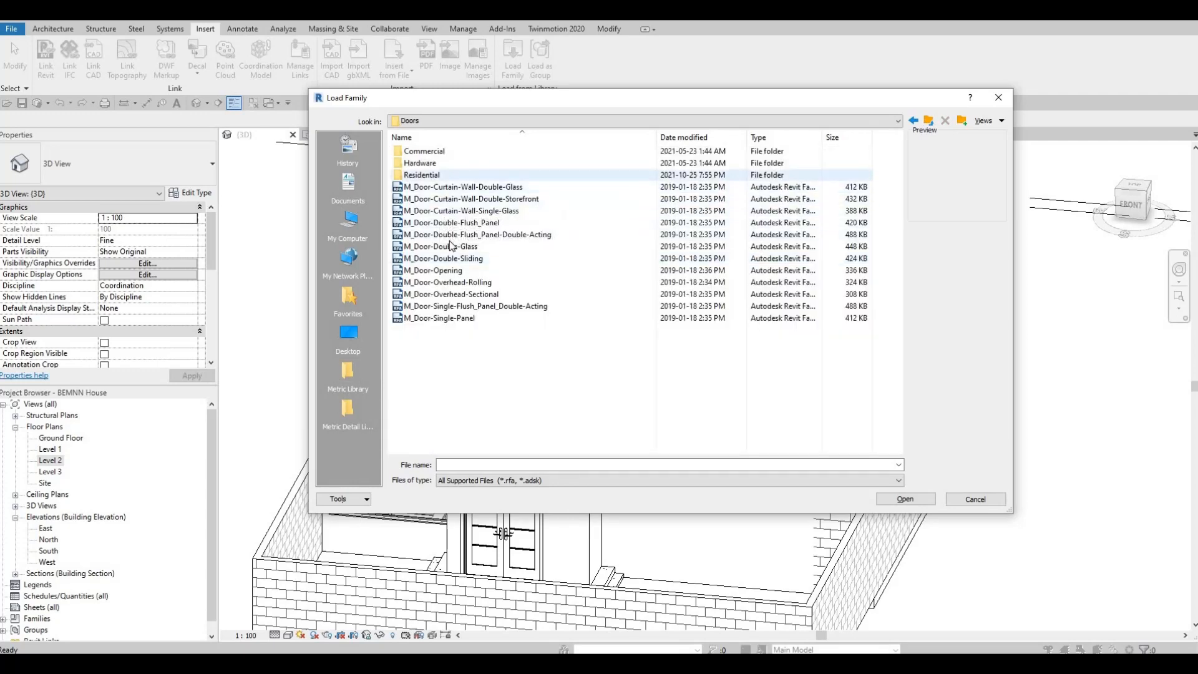
click(466, 213)
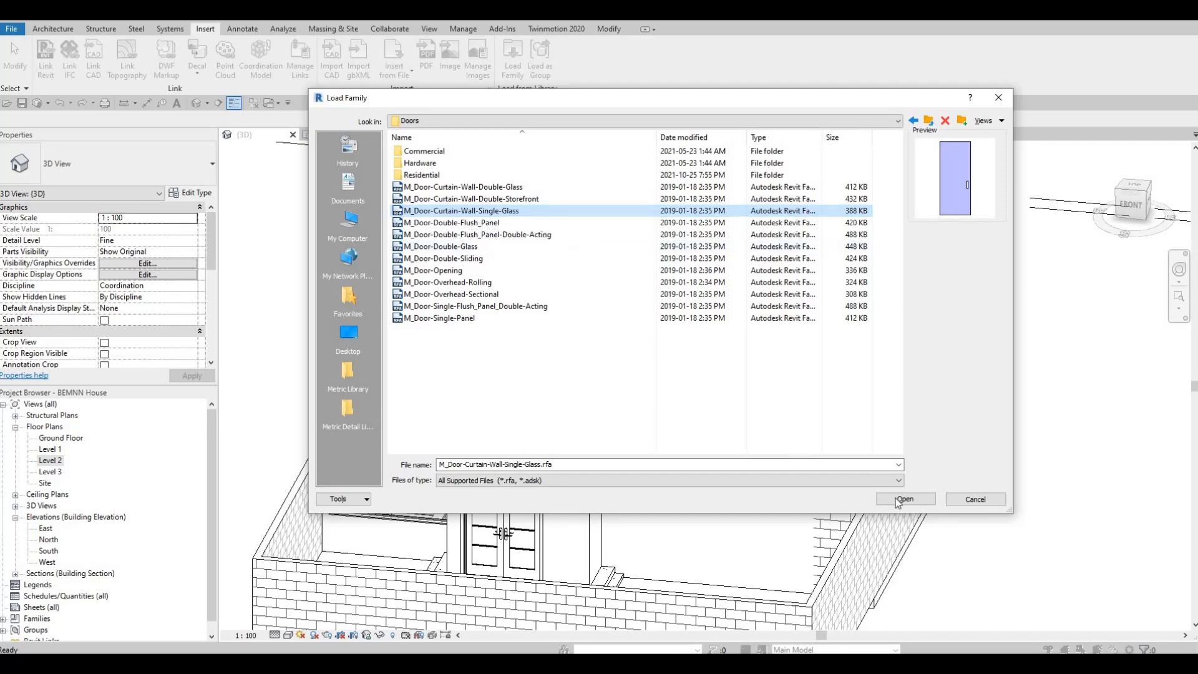
key(Return)
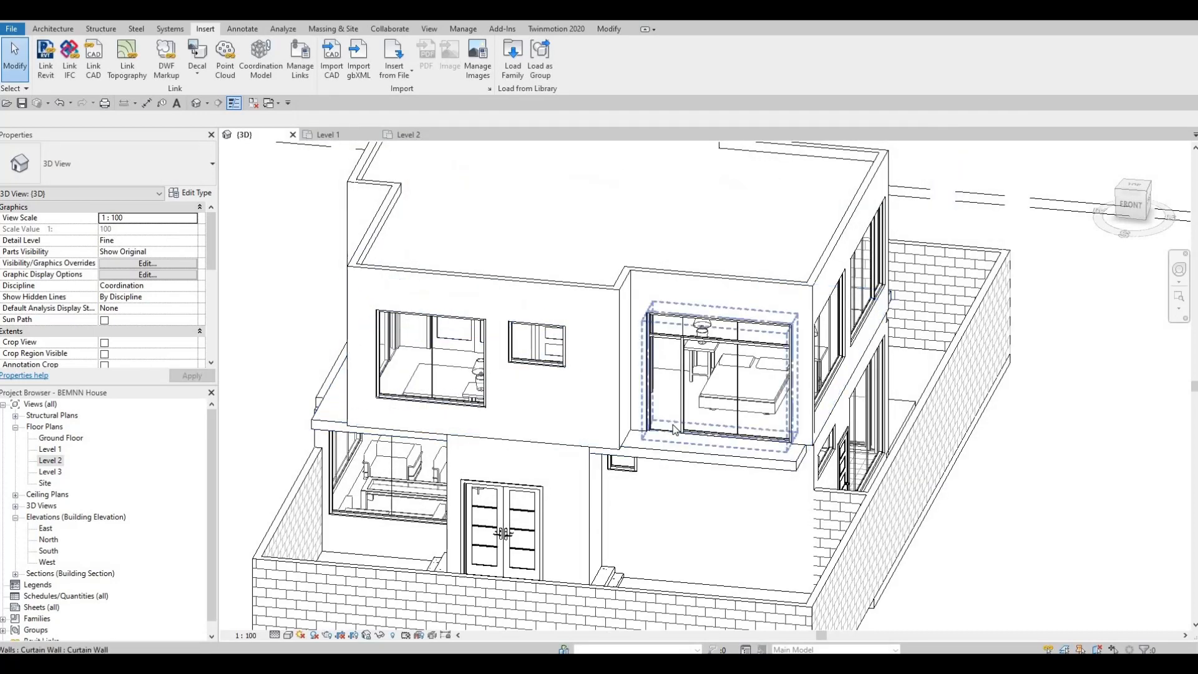
Change the narrow lower glazed panel of the front-facing bedroom curtain wall to the M_Door-Curtain-Wall-Single-Glass type
scroll(674, 430, up, 3)
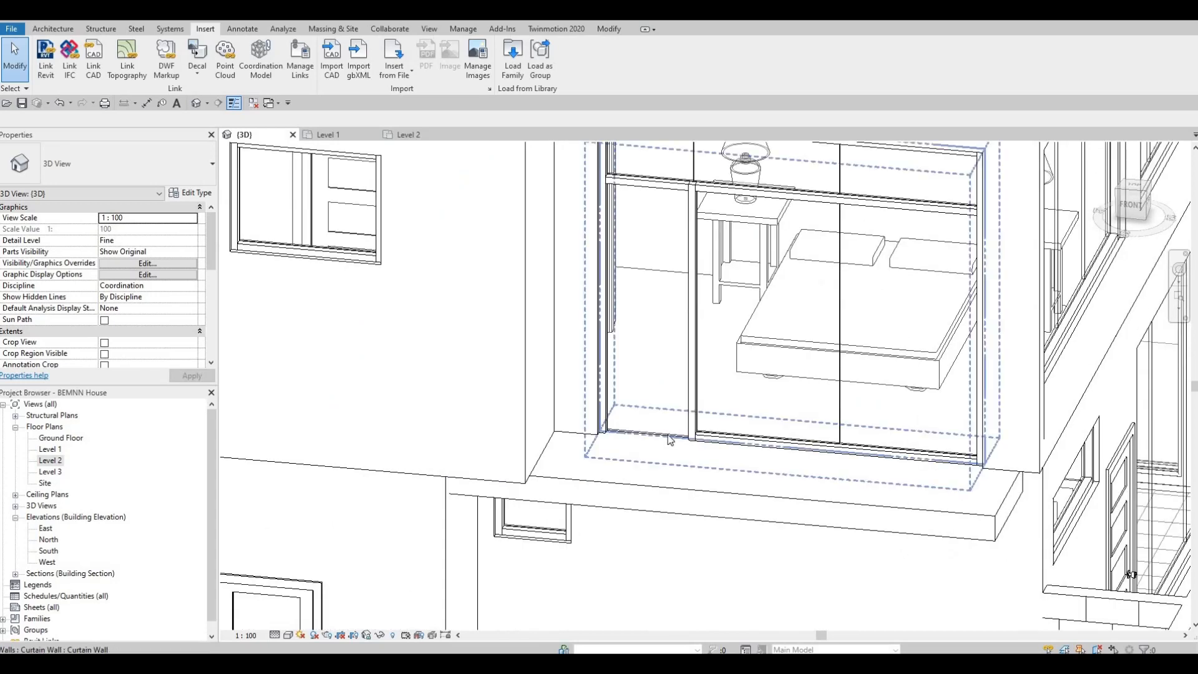
key(Tab)
key(Tab)
key(Tab)
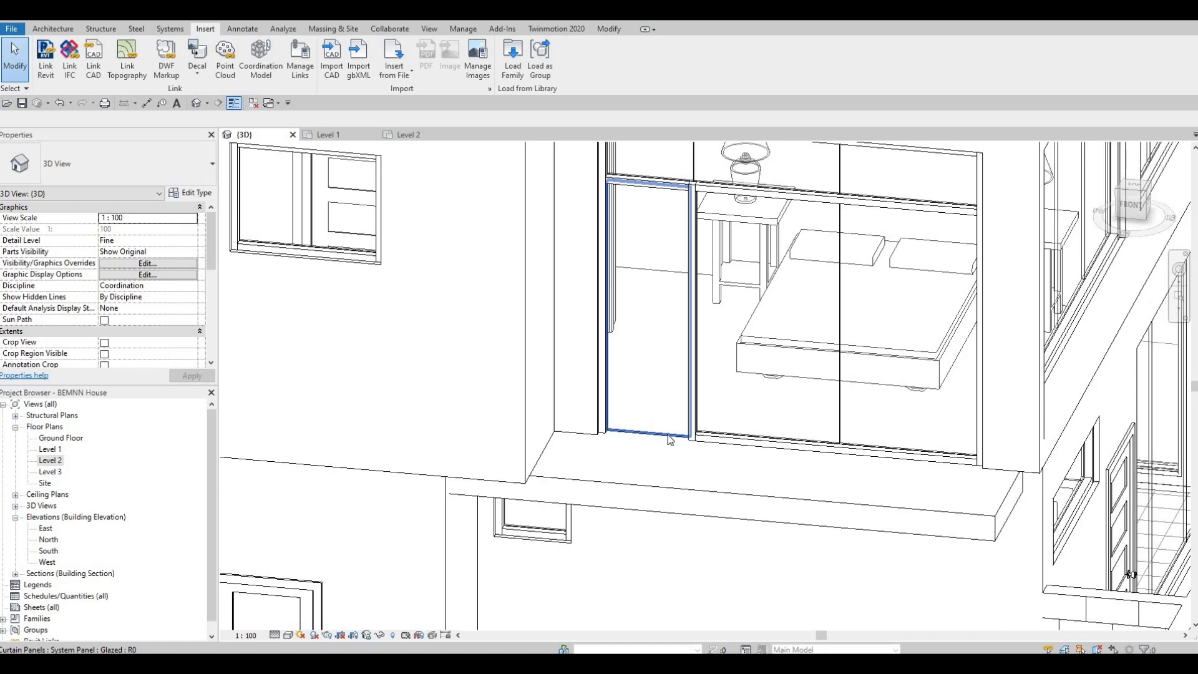
click(670, 440)
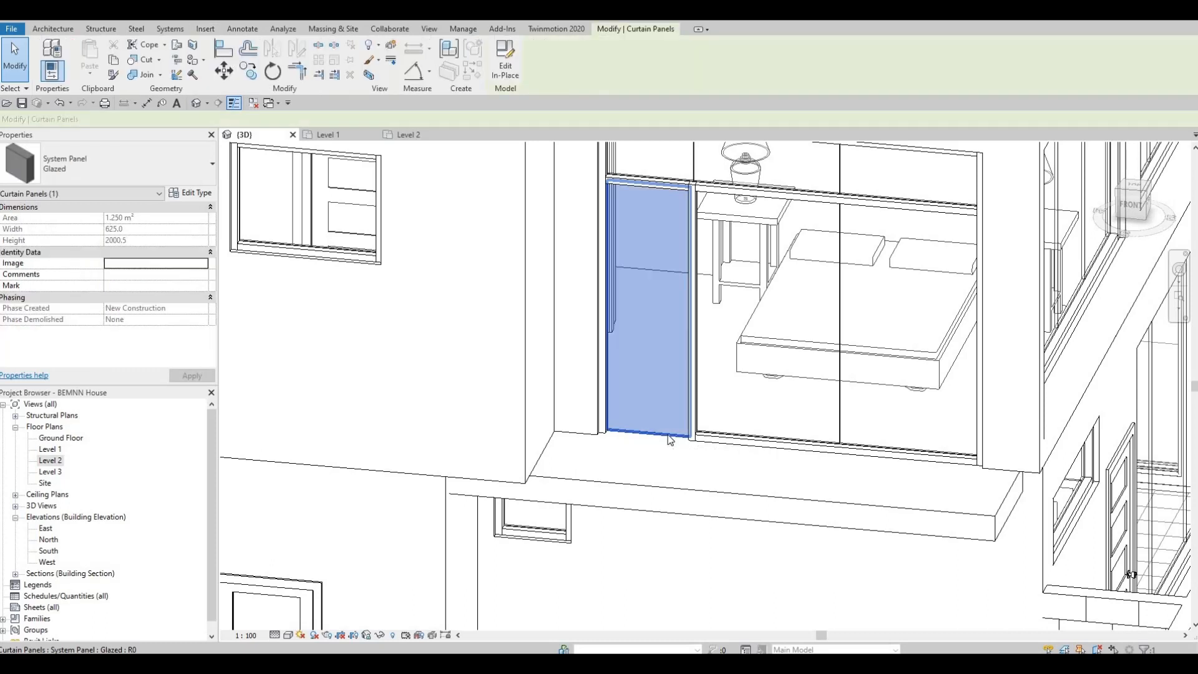
click(91, 169)
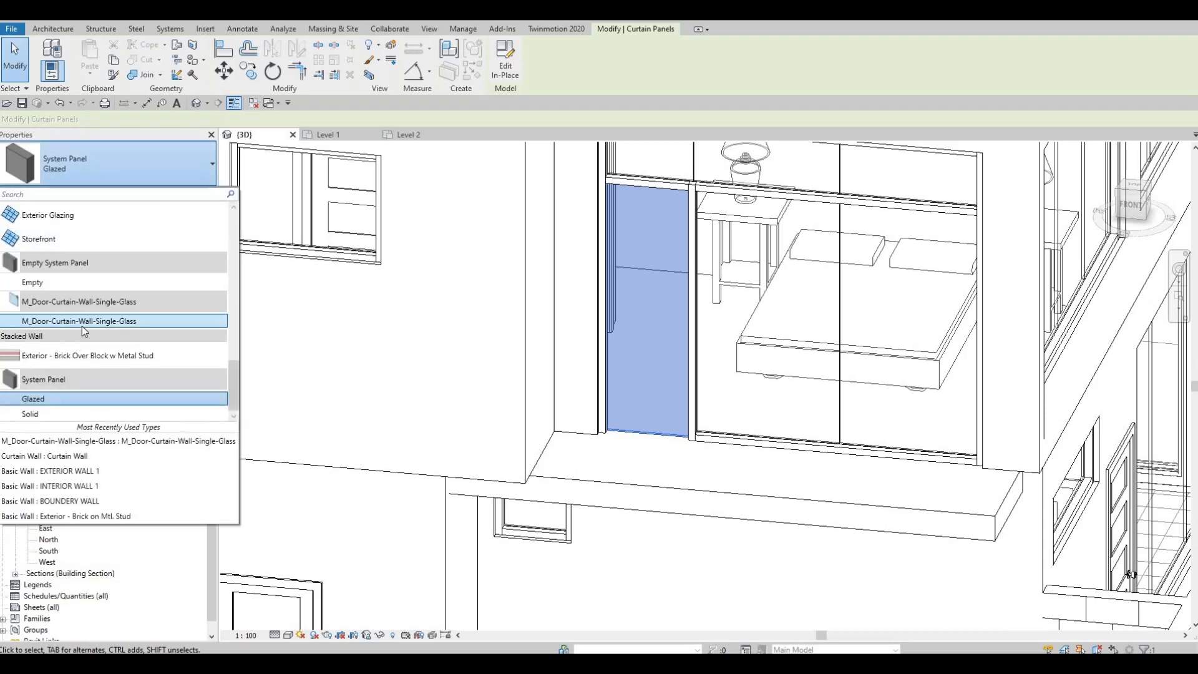
click(81, 325)
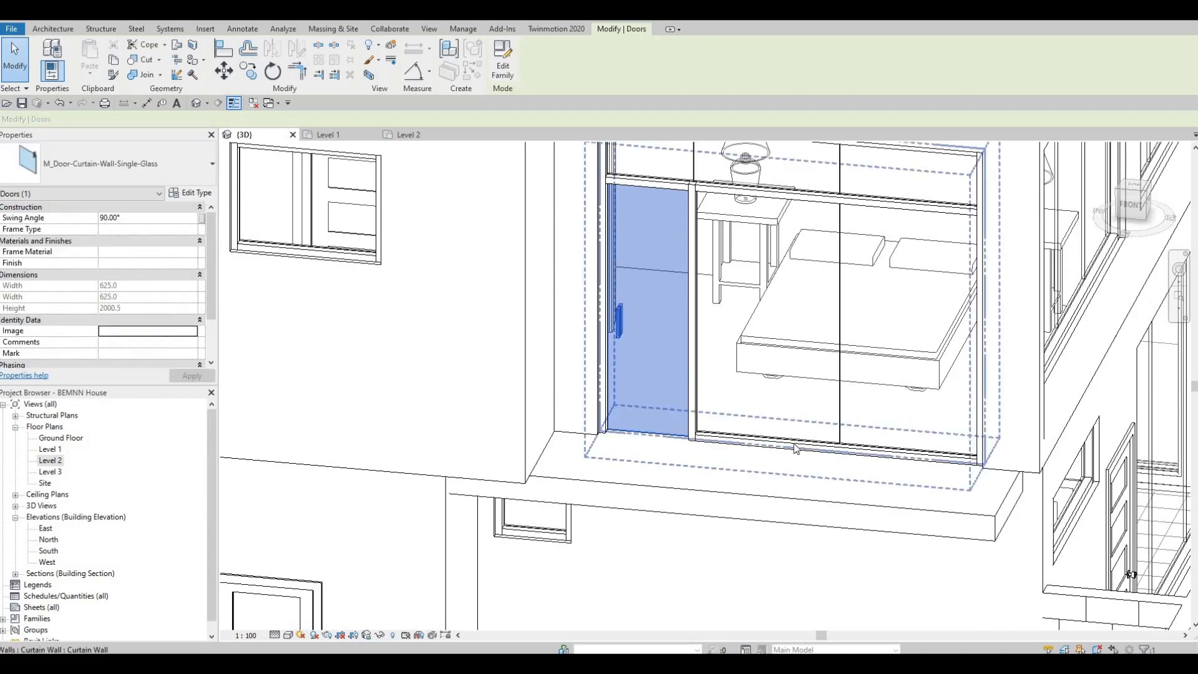
scroll(683, 382, down, 5)
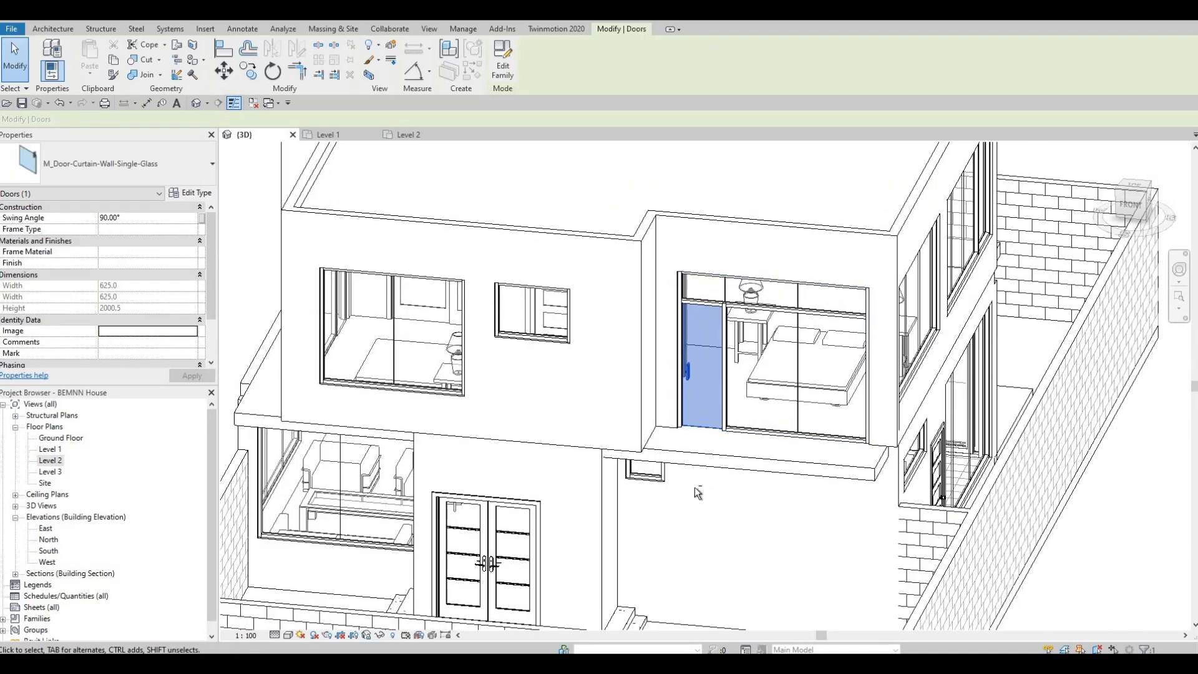
Change the narrow lower glazed panel of the back-facing curtain wall above the kitchen to the M_Door-Curtain-Wall-Single-Glass type
shift+middle_drag(697, 493, 569, 445)
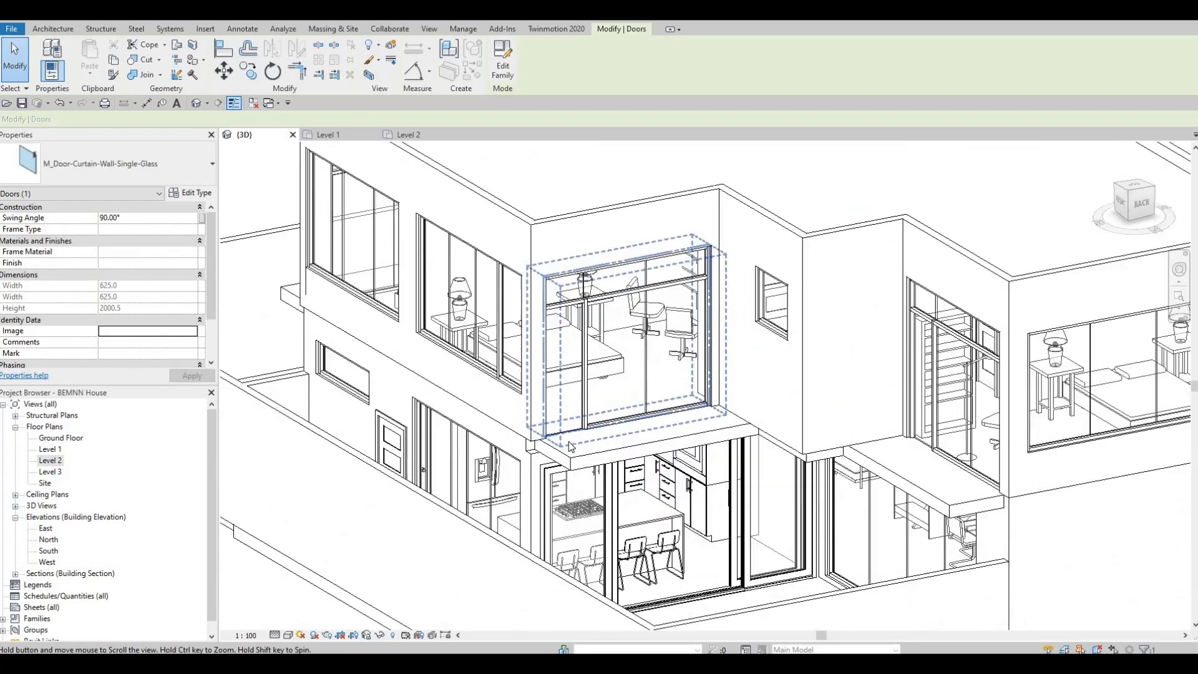
scroll(569, 445, up, 3)
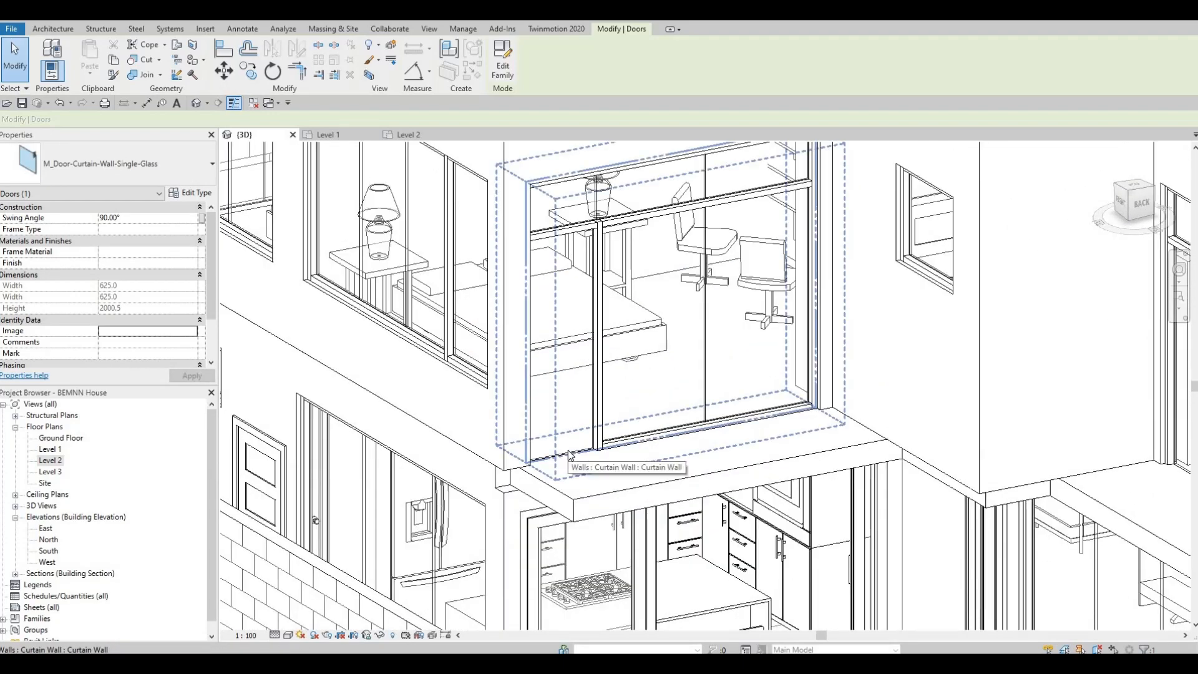
key(Tab)
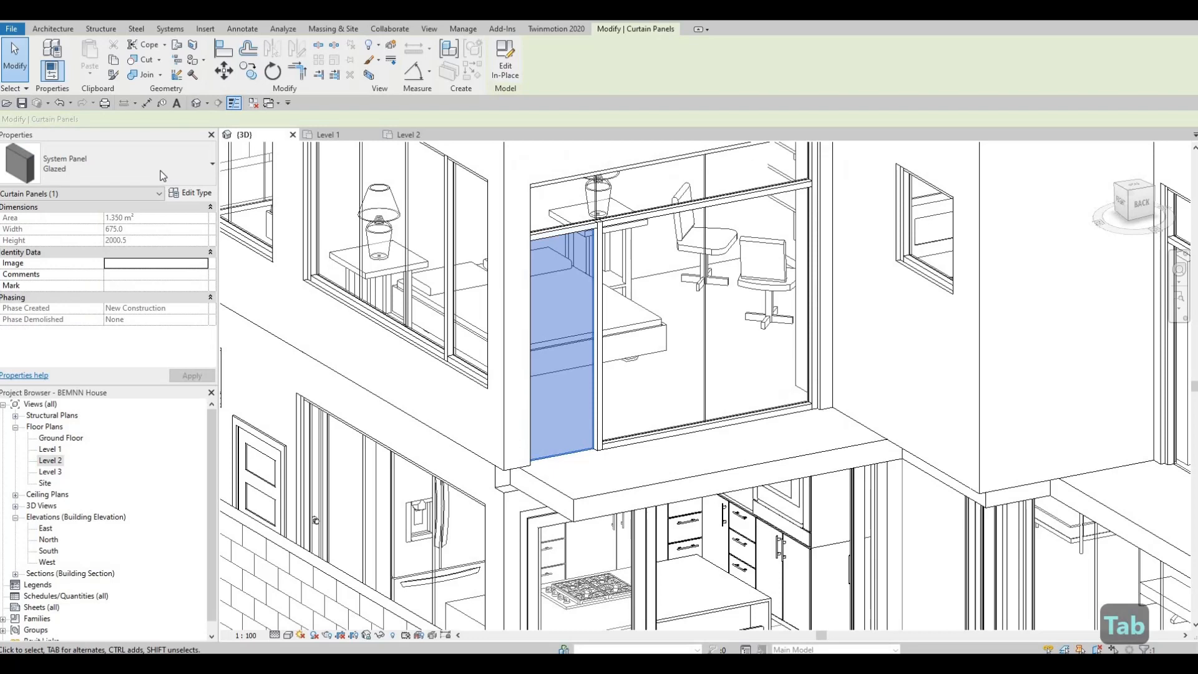
click(163, 175)
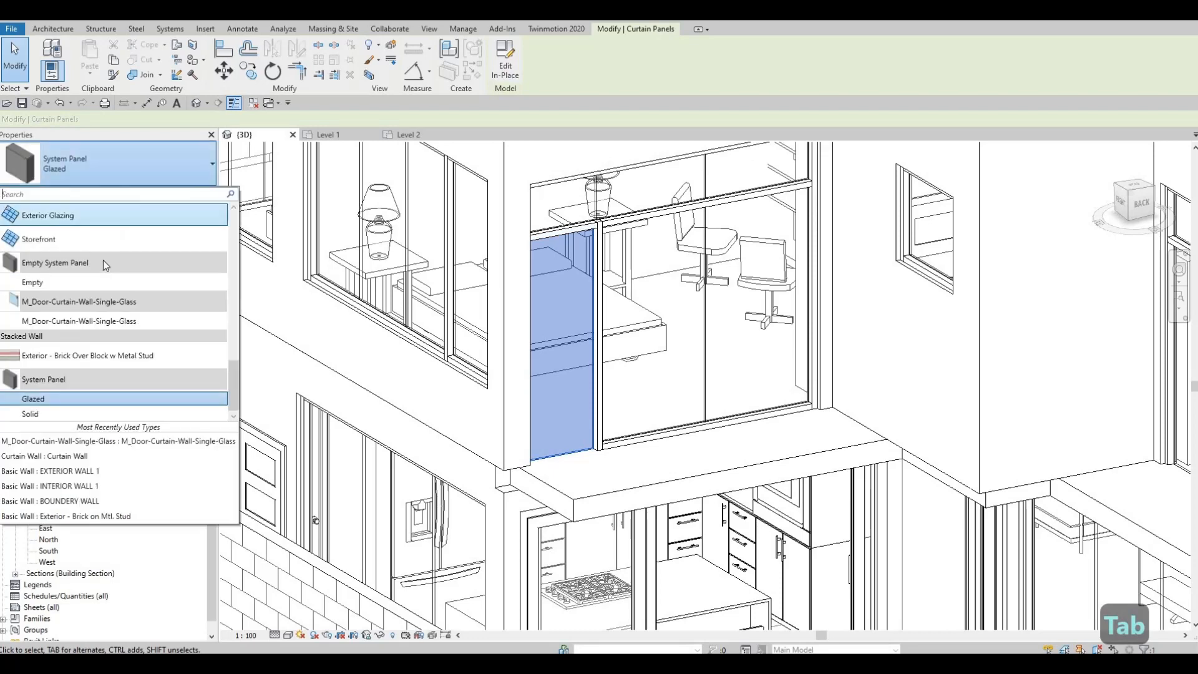
click(73, 320)
Change the narrow lower glazed panel of the right-facing curtain wall above the dining area to the M_Door-Curtain-Wall-Single-Glass type
scroll(256, 325, down, 2)
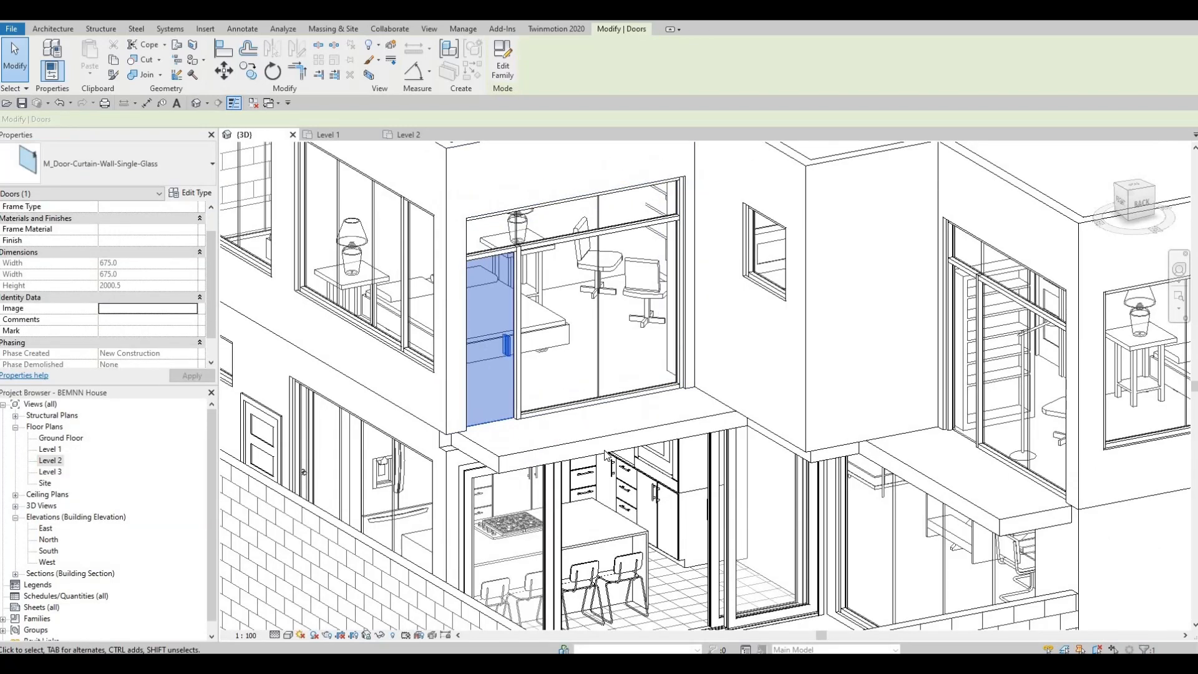
shift+middle_drag(606, 454, 777, 341)
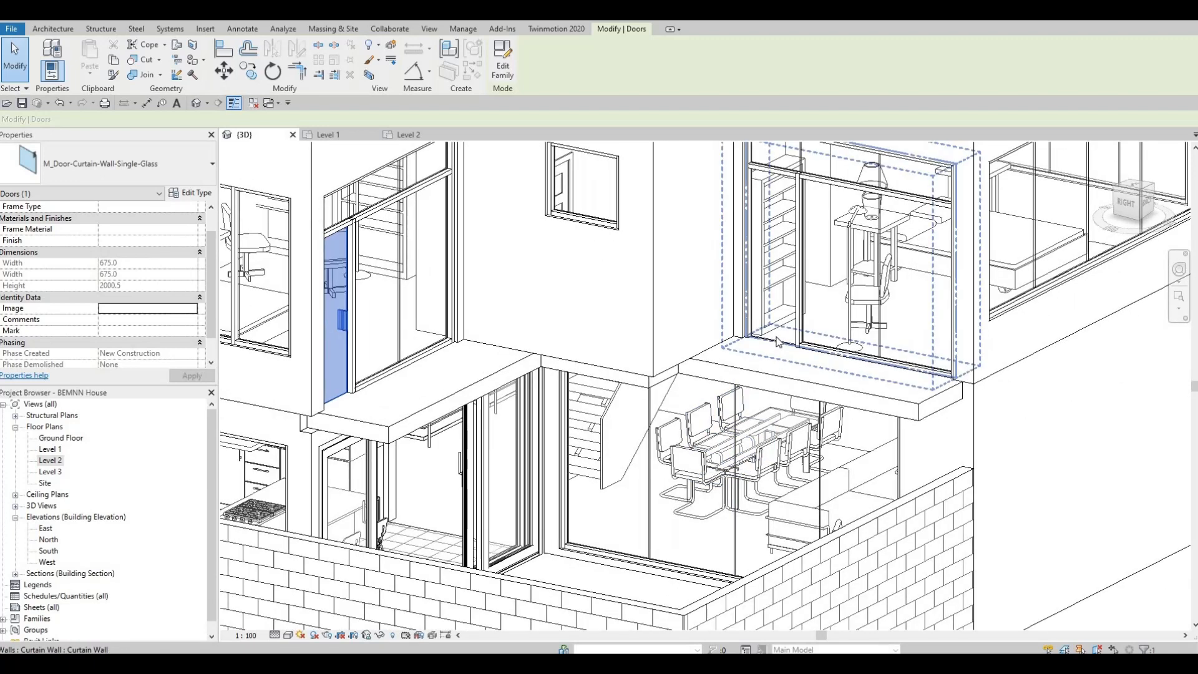
key(Tab)
key(Tab)
key(Tab)
key(Tab)
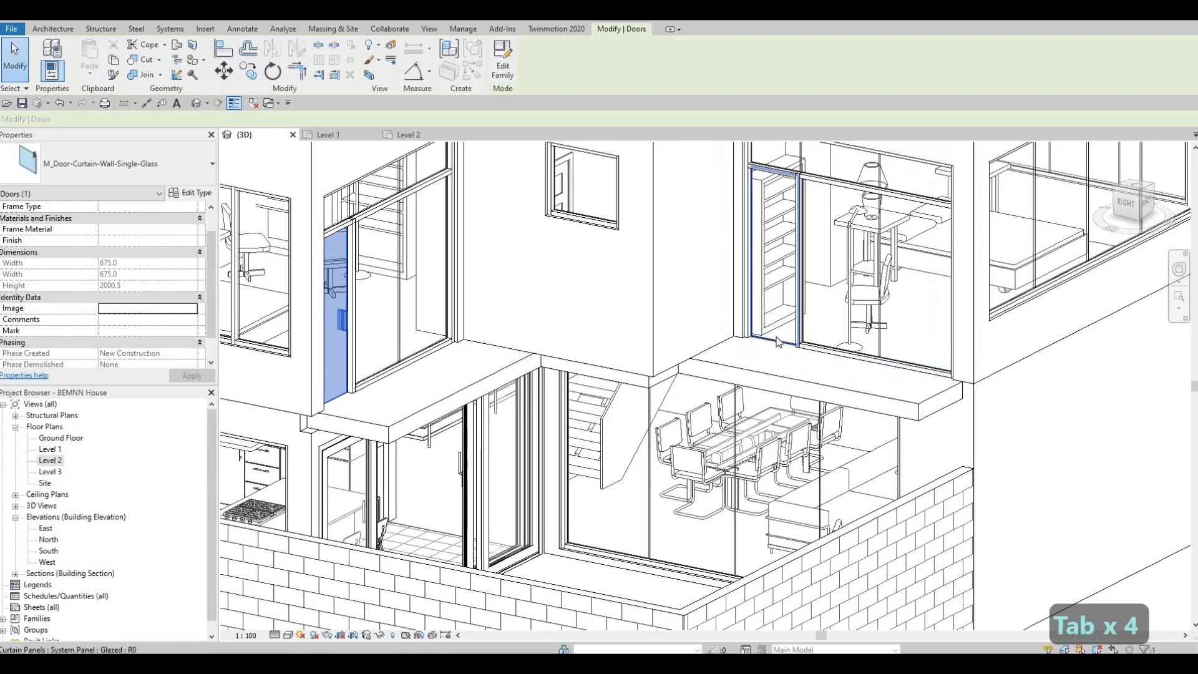
click(130, 168)
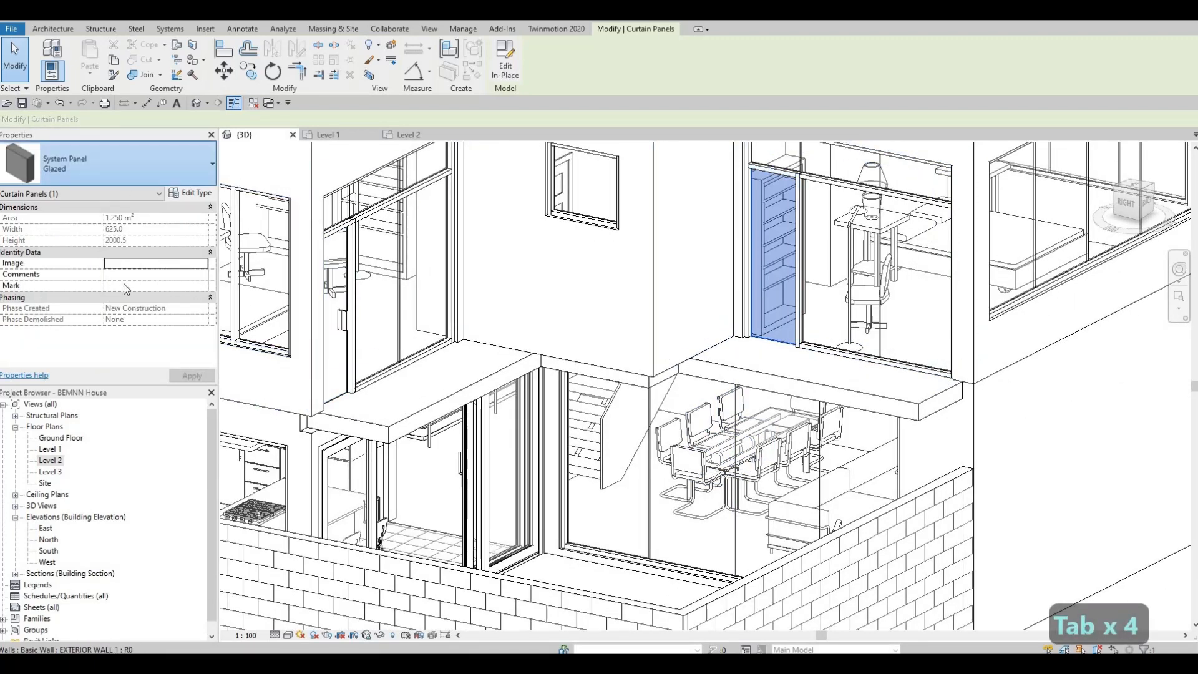
click(101, 322)
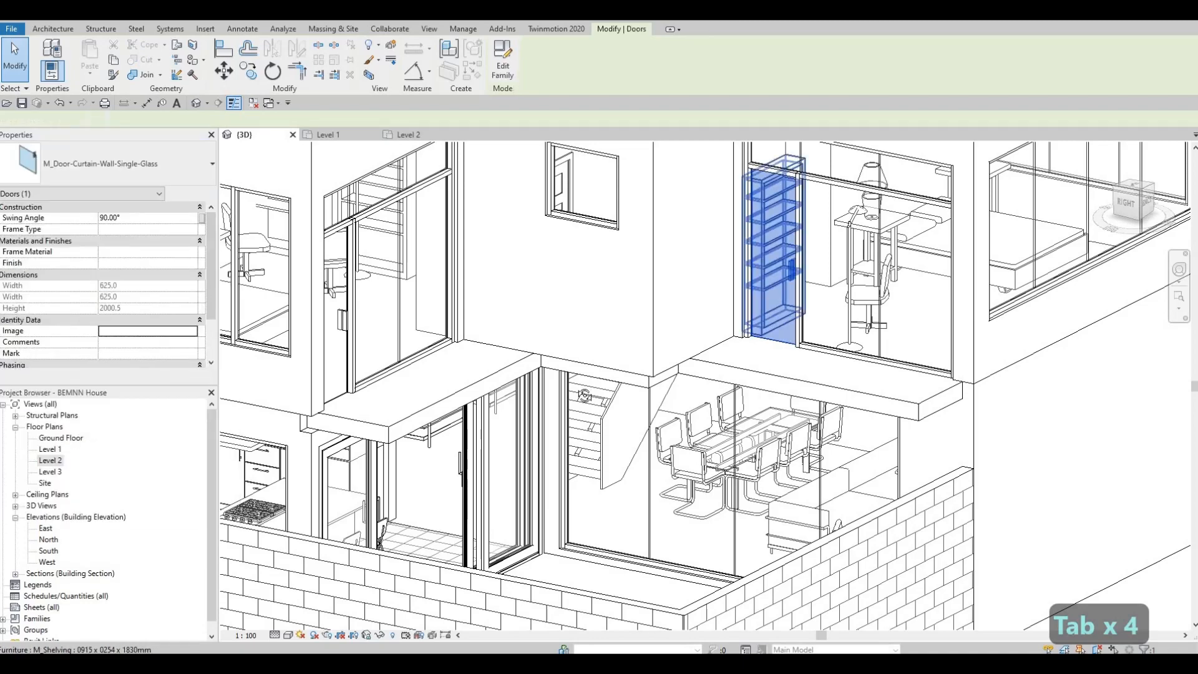
Change the narrow lower glazed panel of the left-facing bedroom curtain wall to the M_Door-Curtain-Wall-Single-Glass type
shift+middle_drag(802, 395, 449, 400)
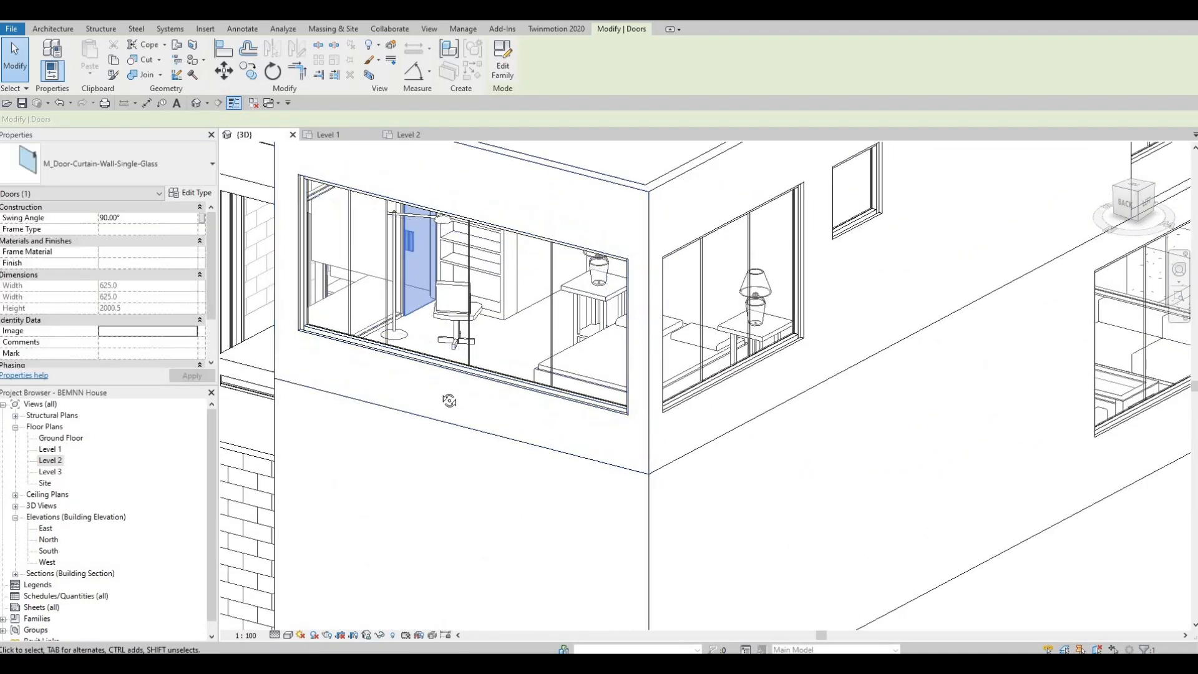
shift+middle_drag(686, 414, 370, 362)
middle_drag(1073, 440, 801, 381)
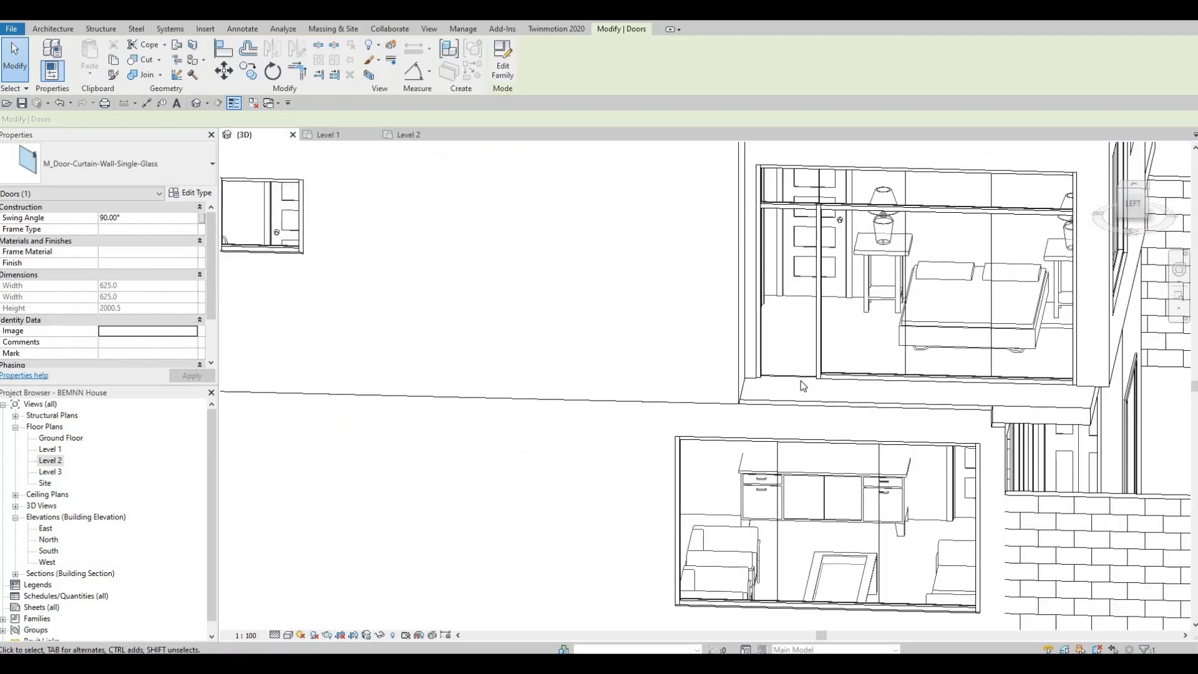
key(Tab)
key(Tab)
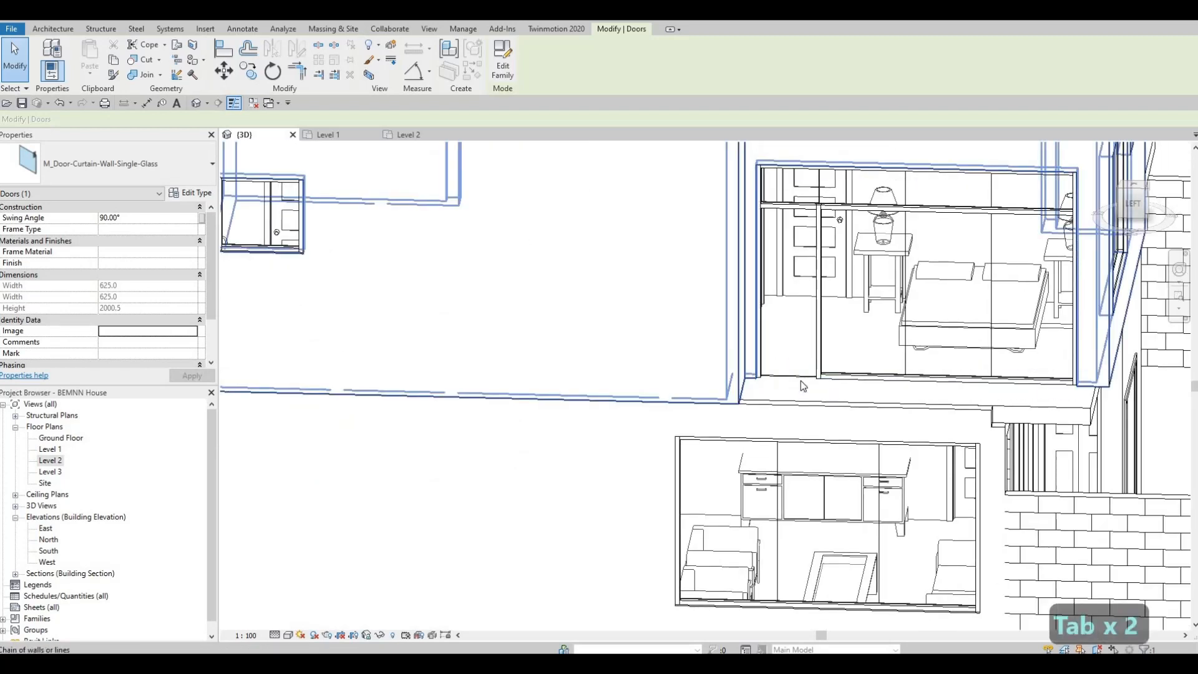
key(Tab)
key(Tab)
click(800, 381)
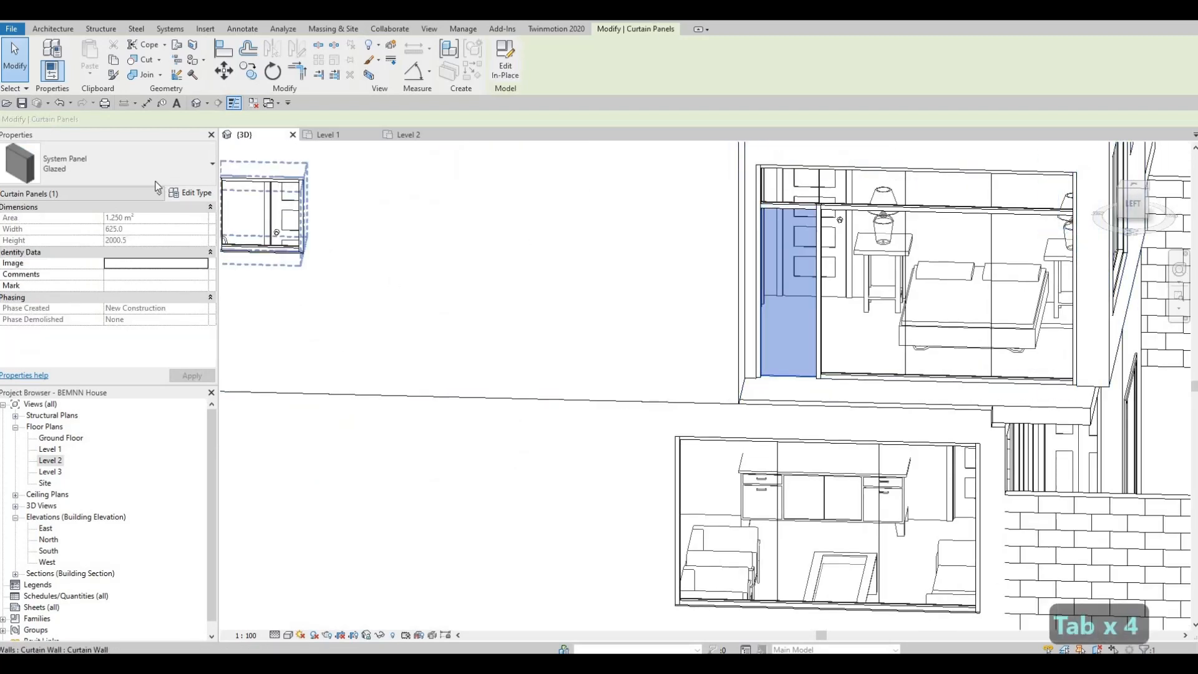
click(112, 163)
click(94, 326)
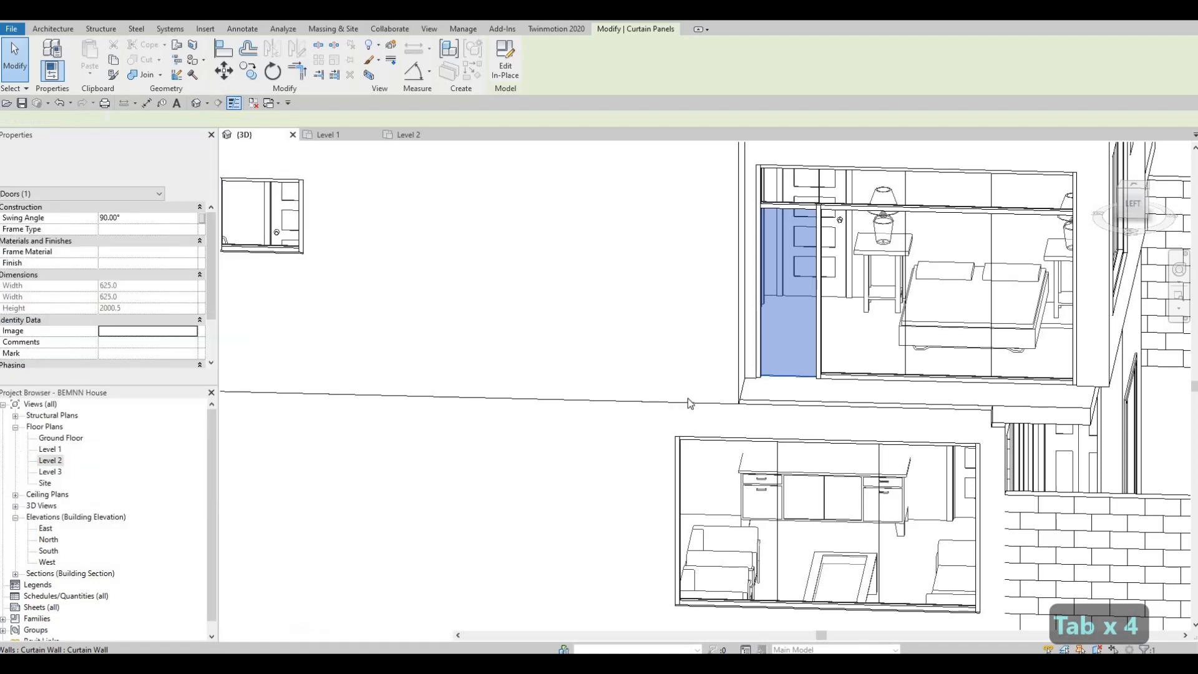
In the Level 2 floor plan, flip the left-facing bedroom glass door's hand and facing so it opens outward with its hinge at the closet side
double_click(49, 462)
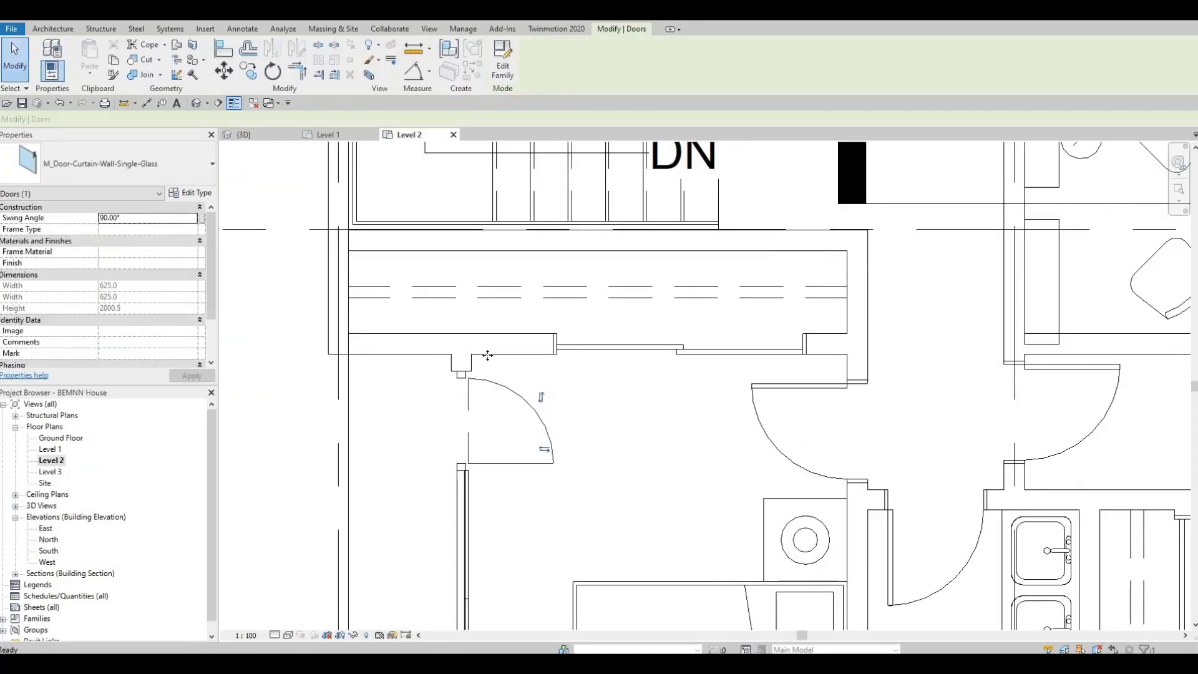
scroll(523, 360, down, 2)
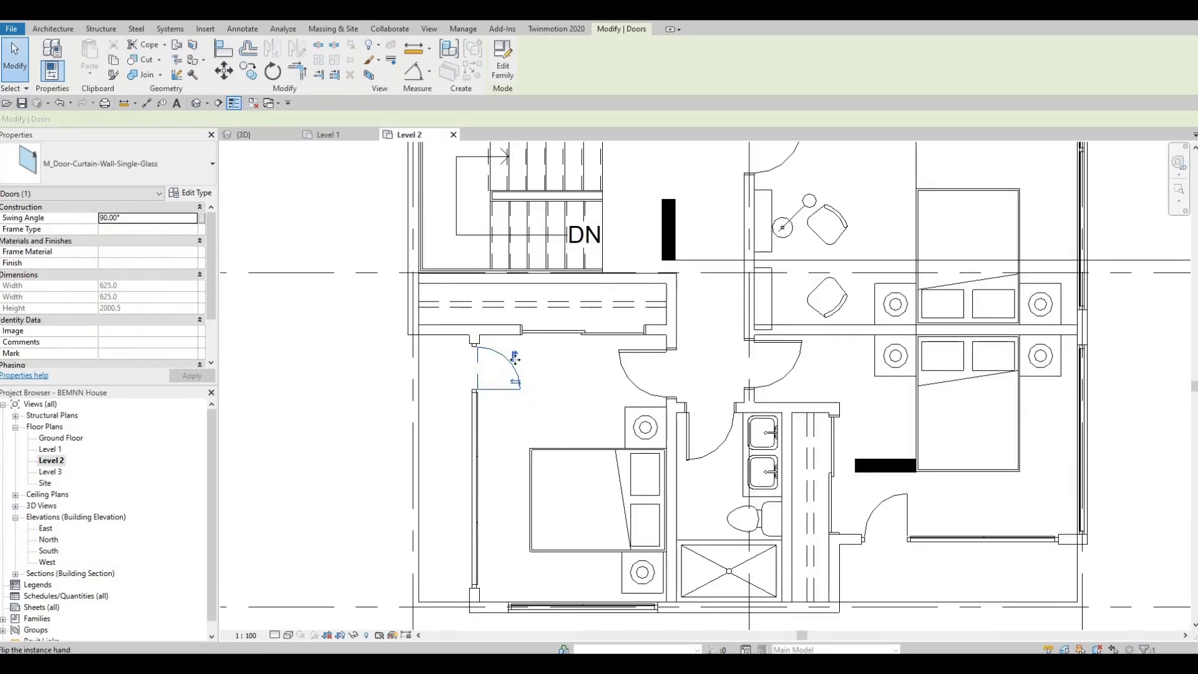
click(515, 374)
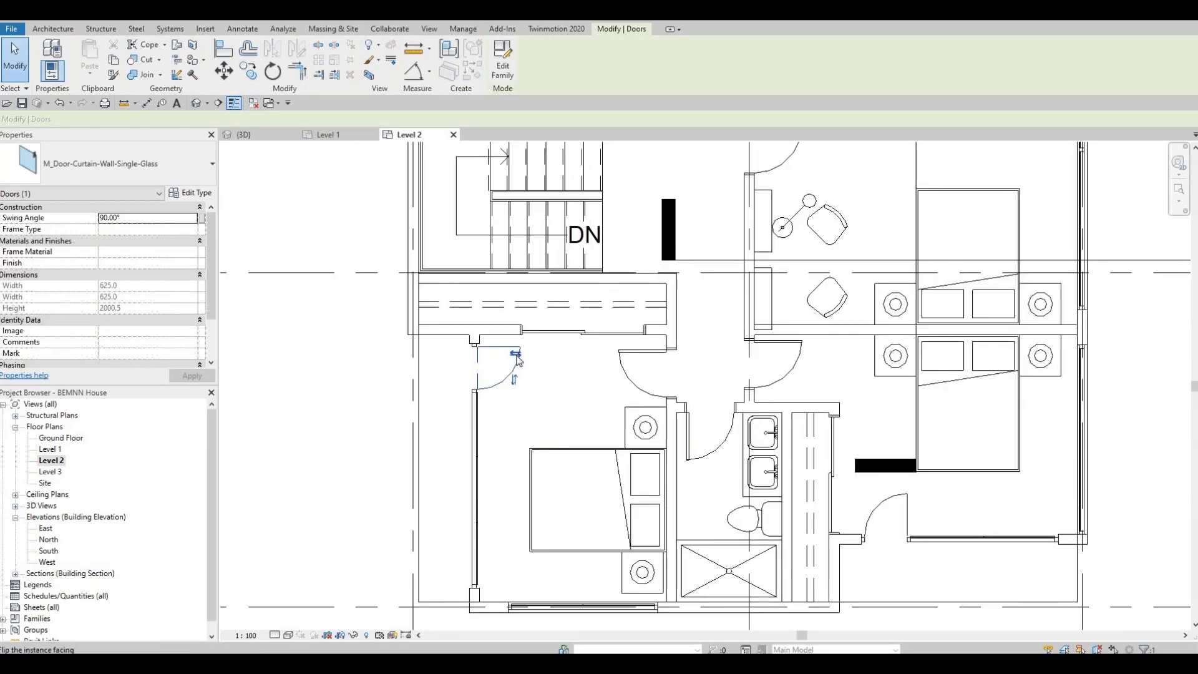
click(515, 356)
Flip the front-facing bedroom glass door's facing and hand so it opens onto the balcony with its hinge away from the glazing
scroll(907, 513, down, 1)
middle_drag(907, 513, 645, 426)
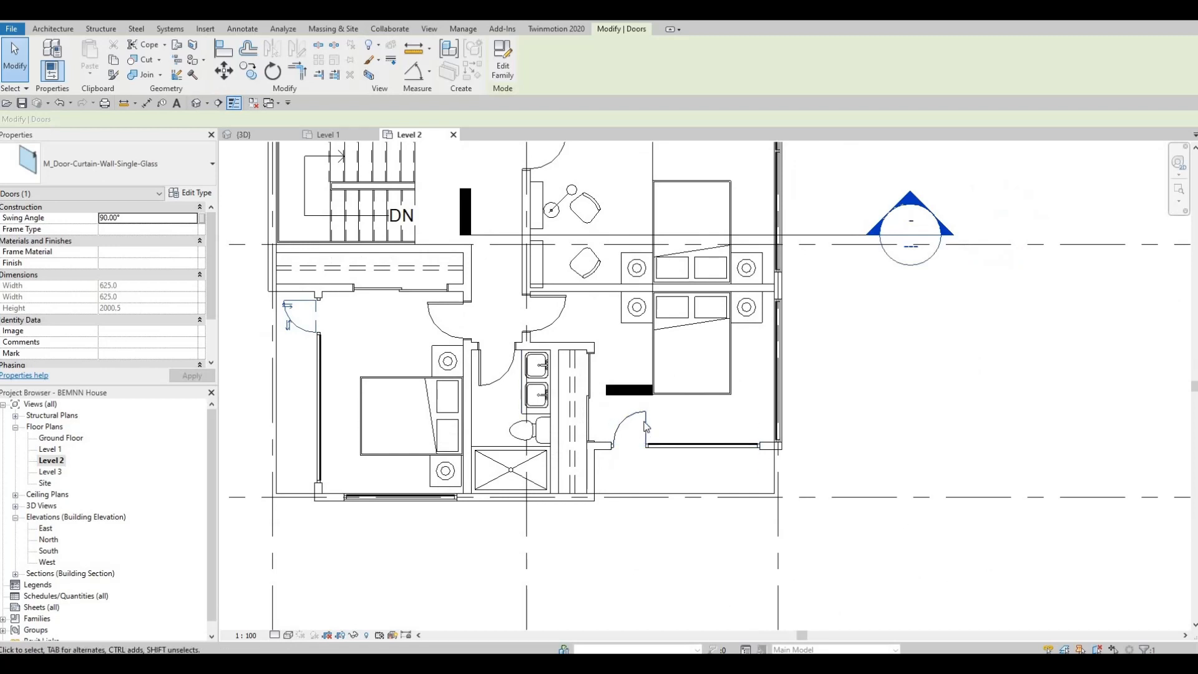
click(634, 423)
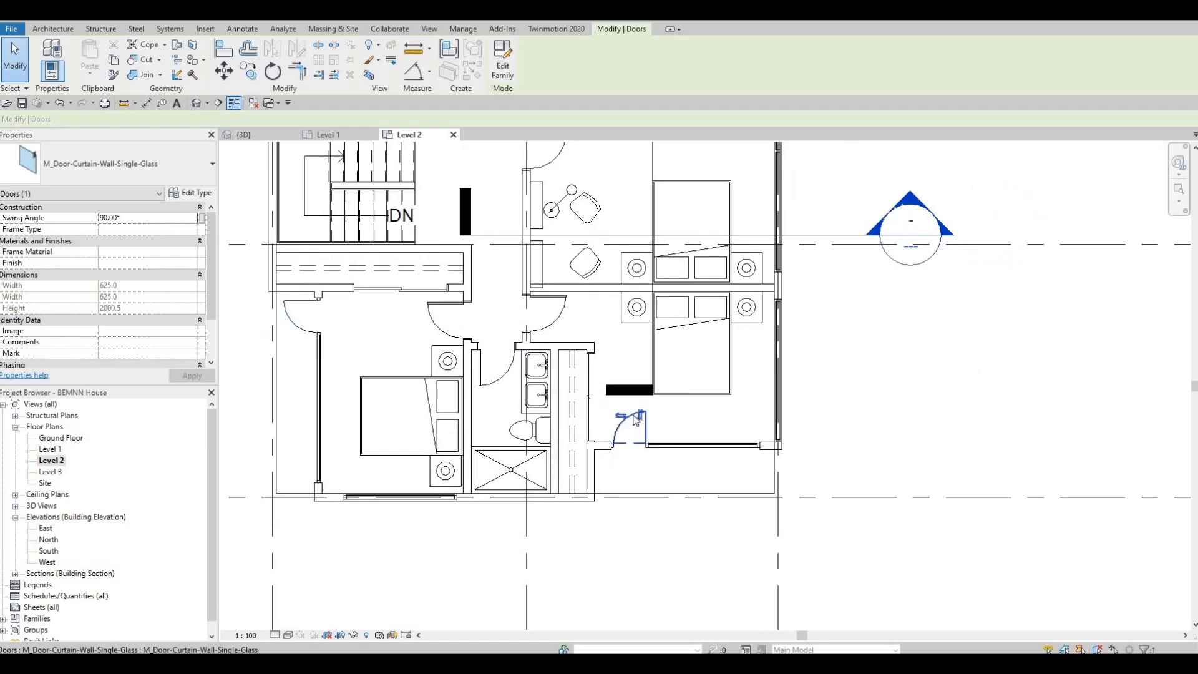
click(620, 478)
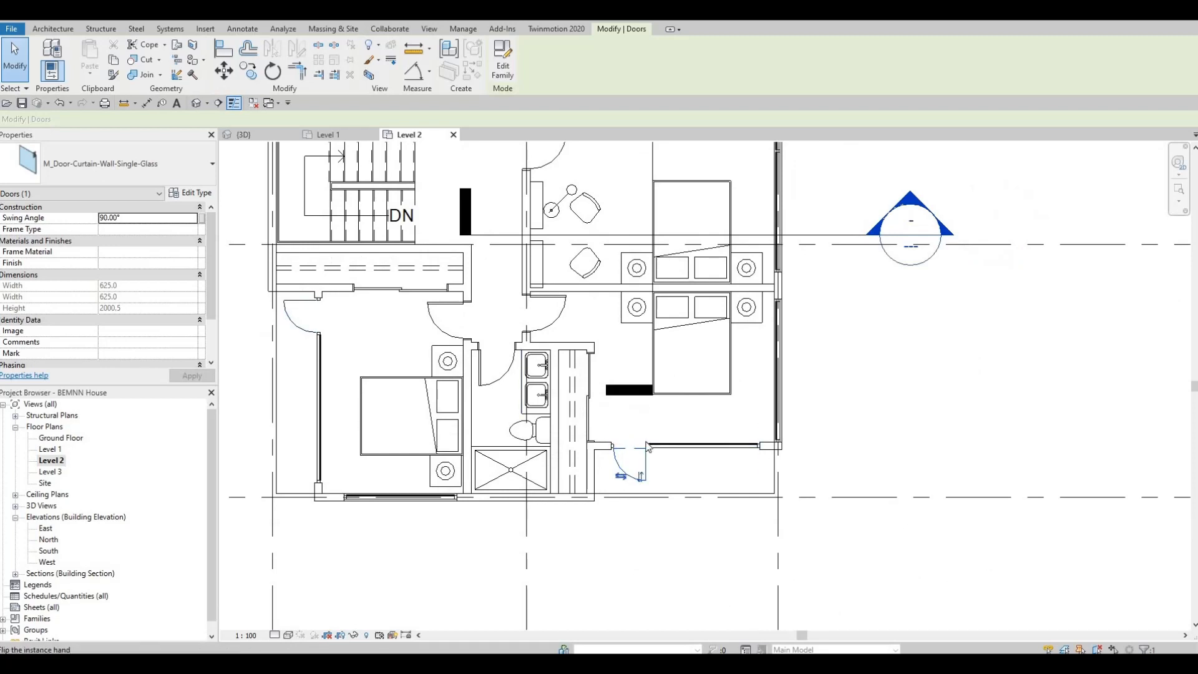
Flip the facing of the glass door in the back-facing bedroom curtain wall so it opens outward onto the balcony
middle_drag(645, 313, 636, 464)
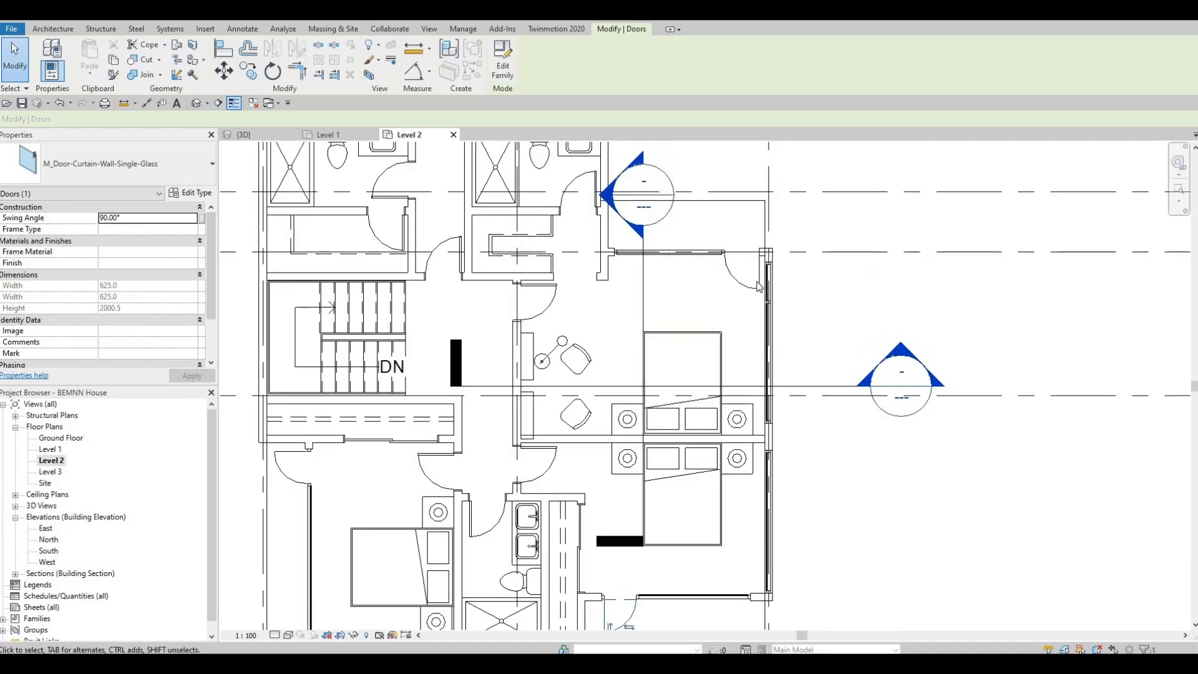
scroll(759, 286, up, 1)
click(753, 287)
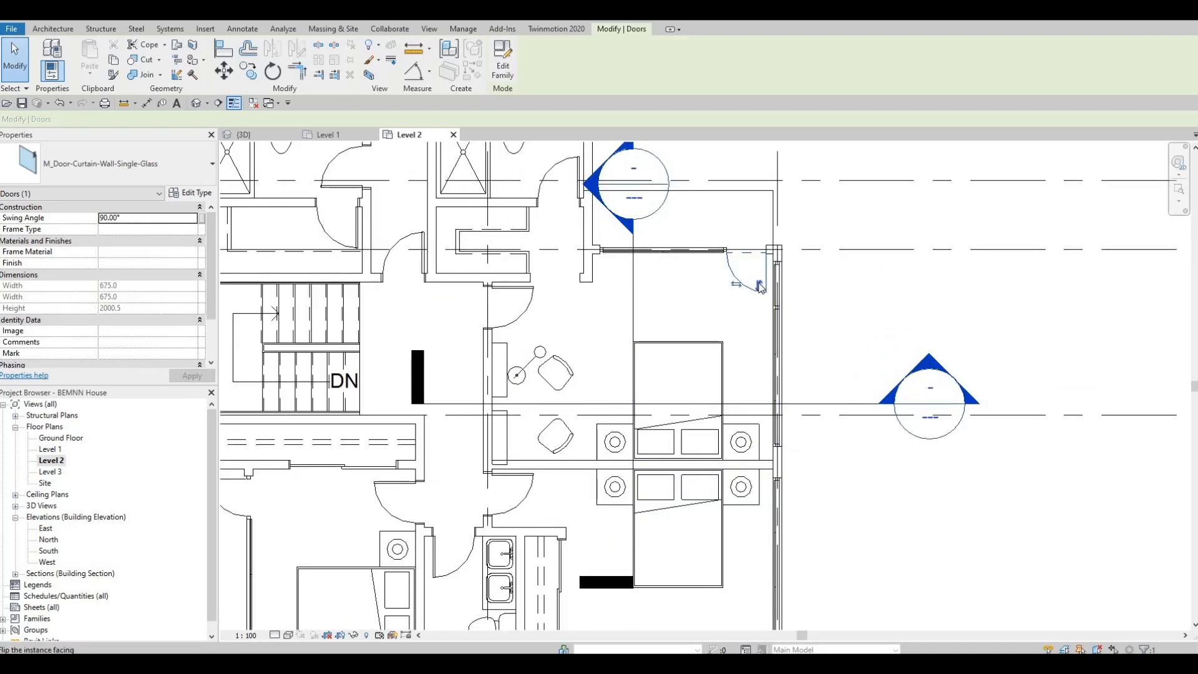
Flip the facing of the glass door in the right-facing bedroom curtain wall so it swings outward, away from the shelving
middle_drag(418, 180, 775, 489)
middle_drag(828, 380, 643, 381)
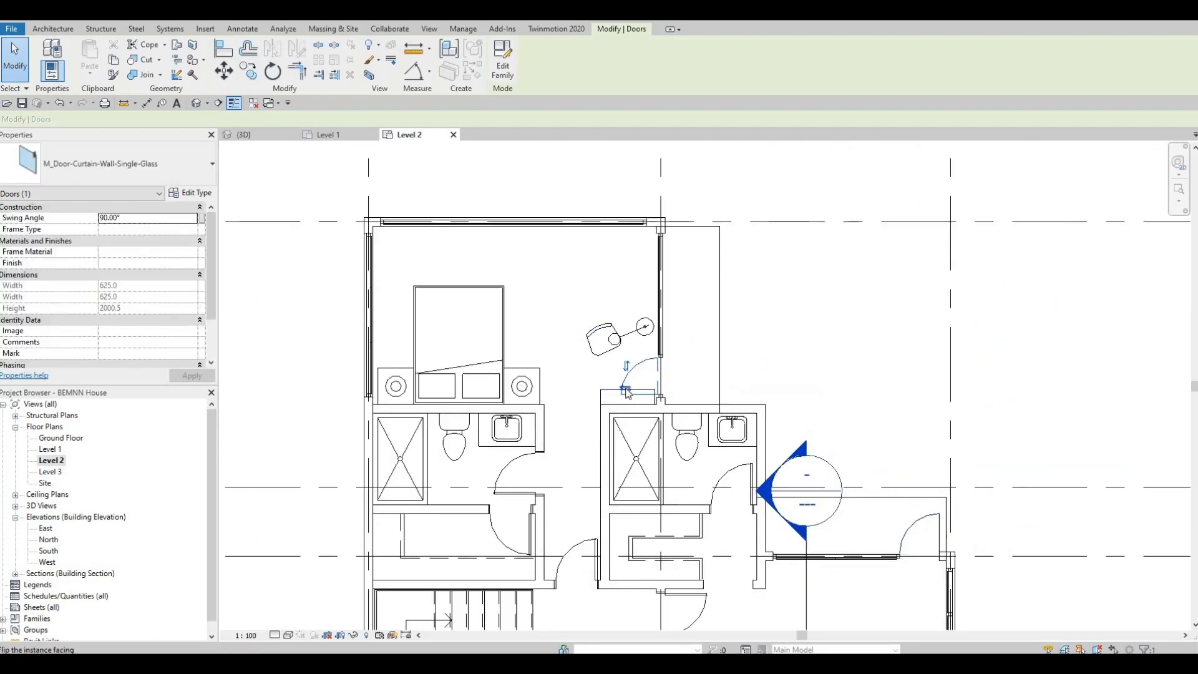
scroll(629, 392, up, 5)
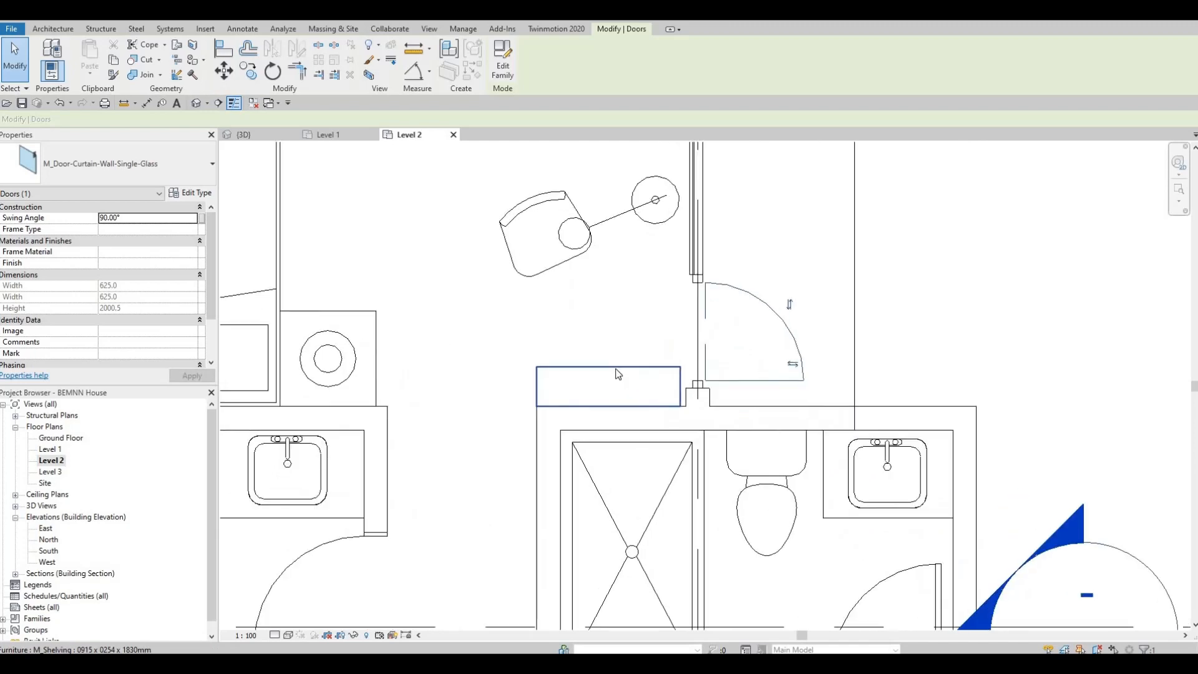
Nudge the shelving unit beside the right-facing bedroom's glass door one increment toward the door
key(Escape)
click(614, 370)
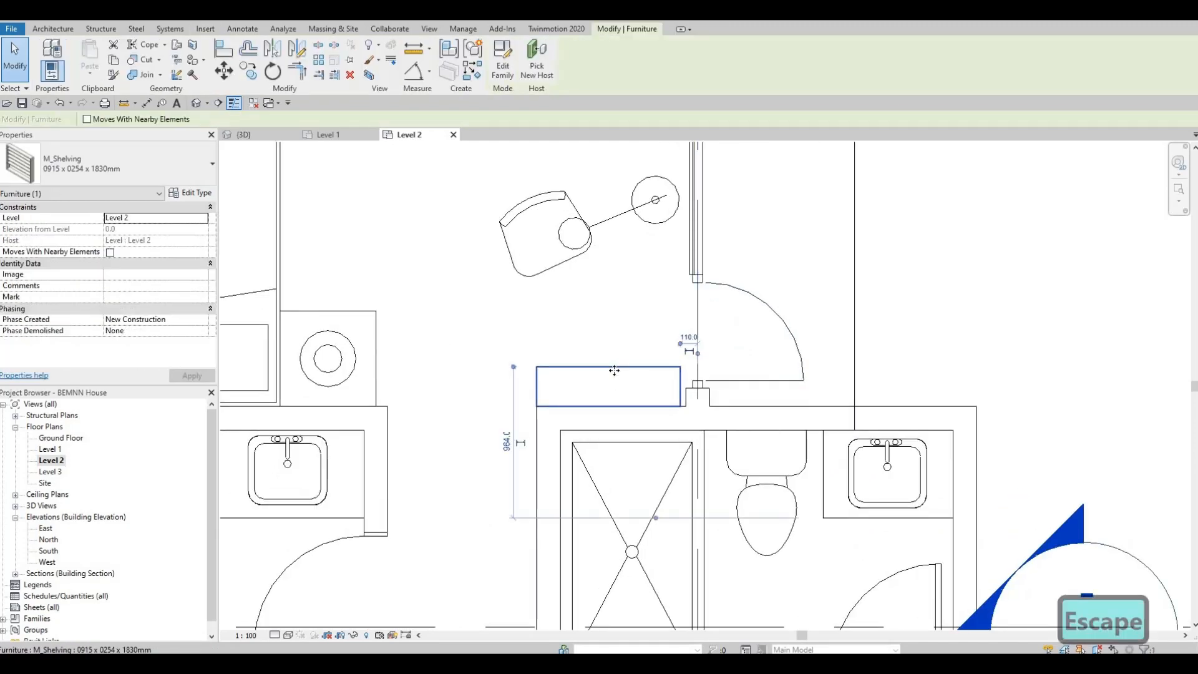
key(Right)
key(Escape)
scroll(787, 500, down, 6)
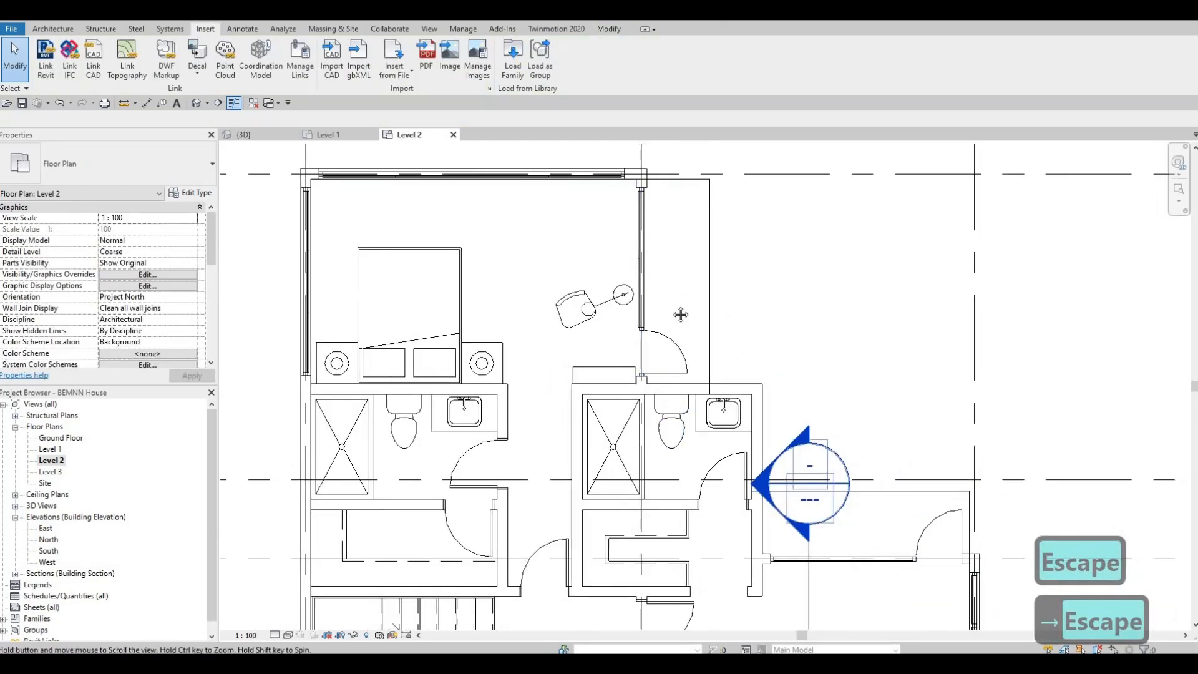
Nudge the lower shelving unit in the bedroom beside the stairs three increments up toward the other unit
scroll(672, 354, up, 3)
scroll(720, 426, down, 2)
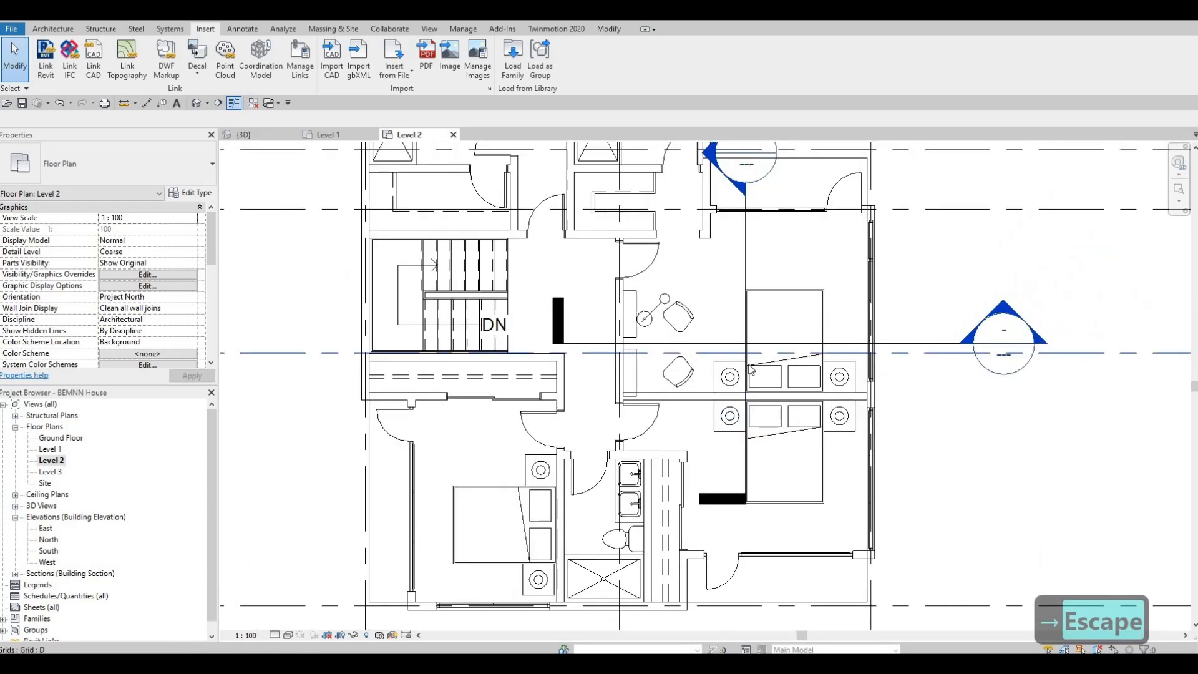
scroll(649, 368, up, 2)
click(631, 379)
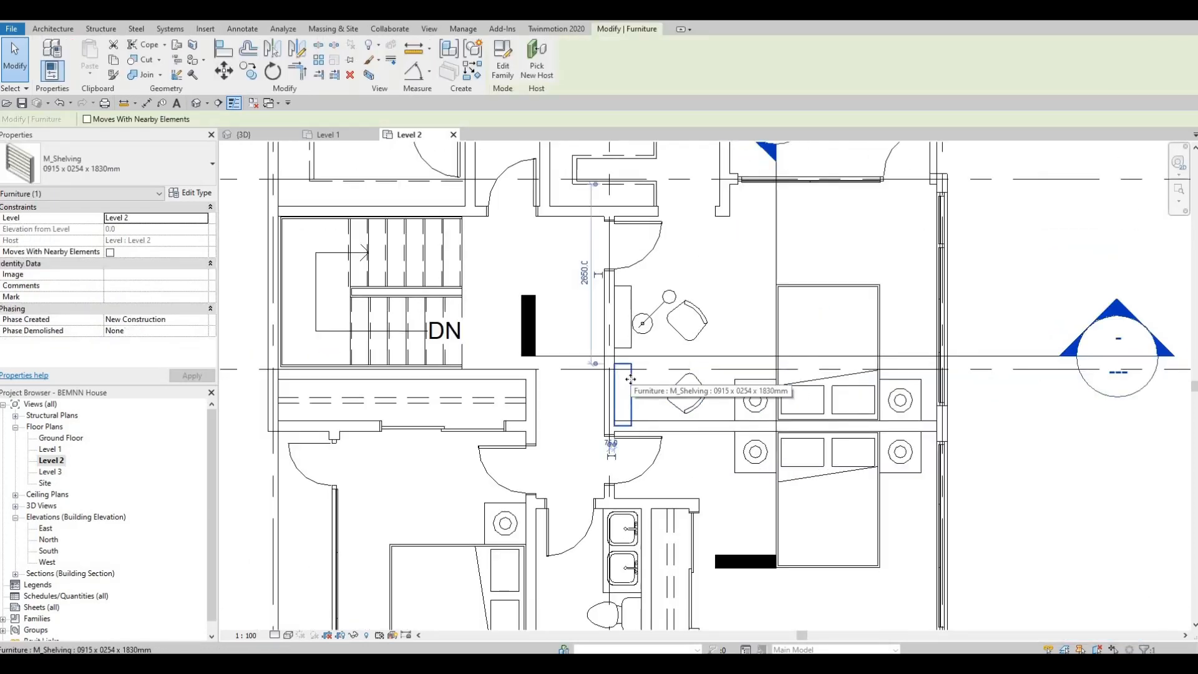
key(Up)
key(Up)
key(Up)
key(Escape)
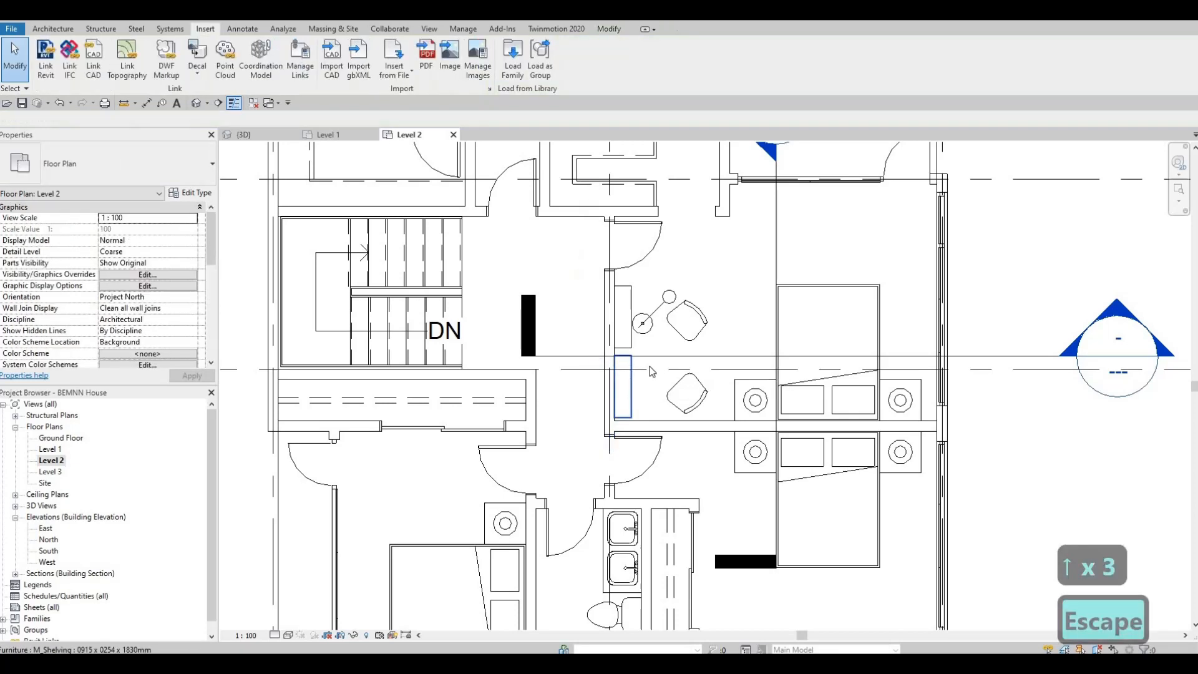
key(Escape)
Clear the selection and save the house project
scroll(651, 362, down, 1)
middle_drag(649, 388, 489, 412)
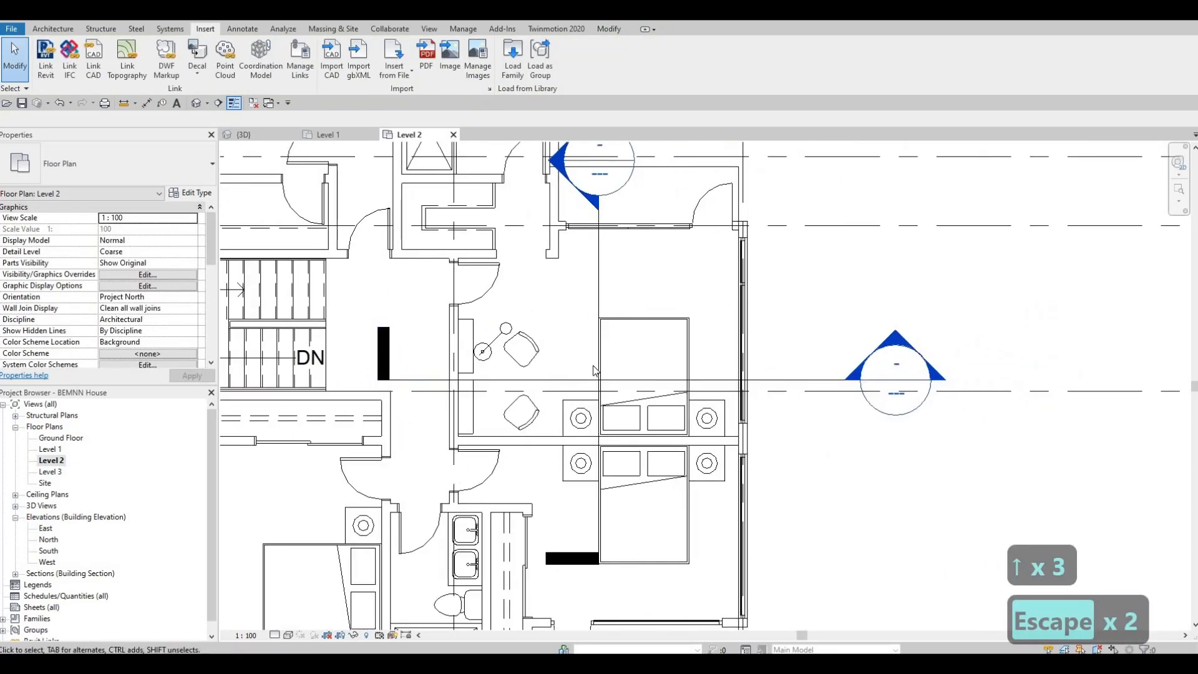
scroll(594, 371, down, 3)
middle_drag(412, 429, 679, 491)
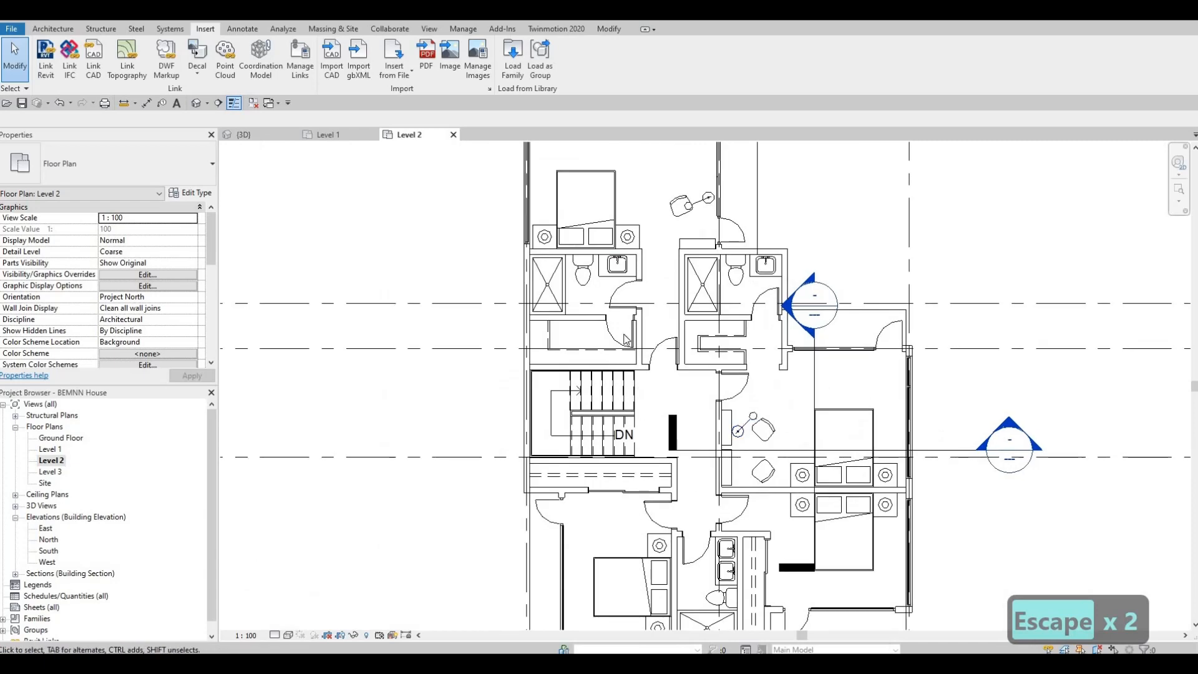
scroll(655, 352, up, 1)
middle_drag(655, 351, 636, 414)
key(Escape)
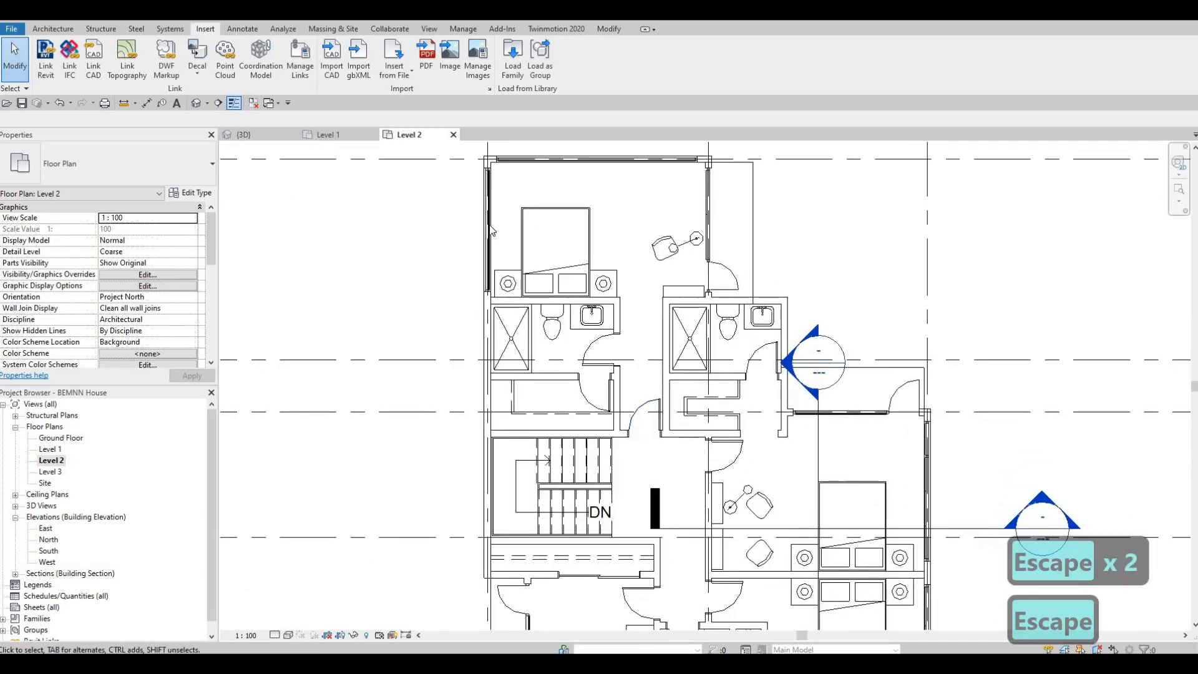
click(23, 103)
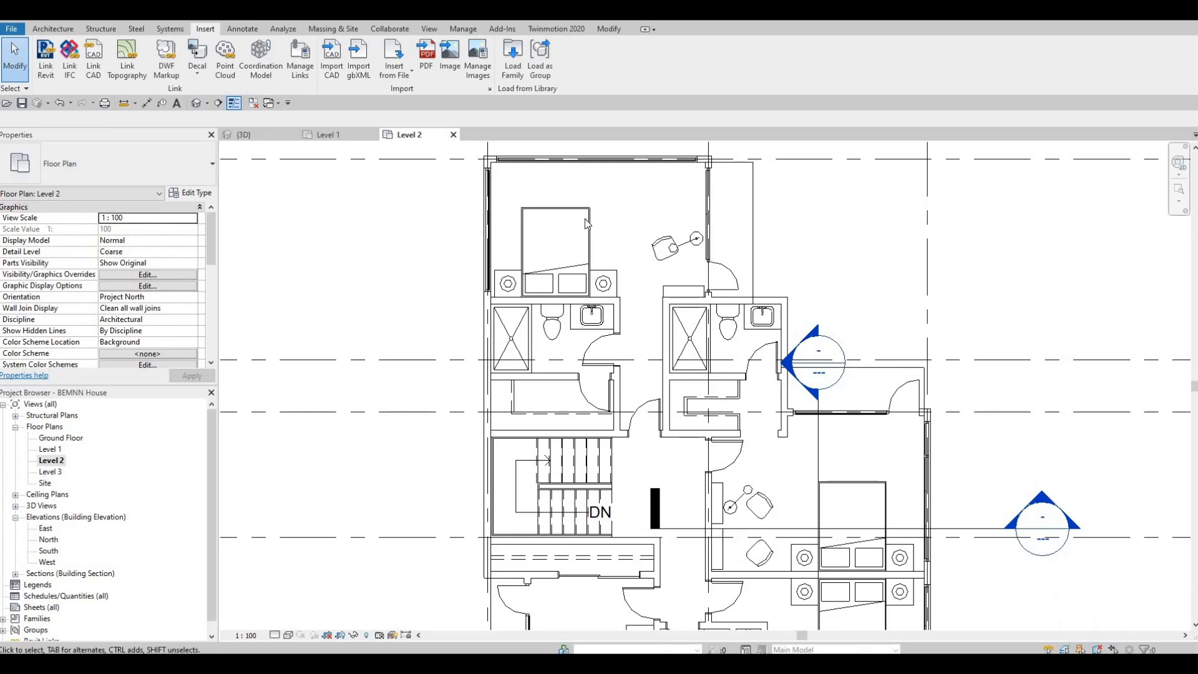
Start a railing on Level 2 using the 900mm Rectangular type
click(40, 31)
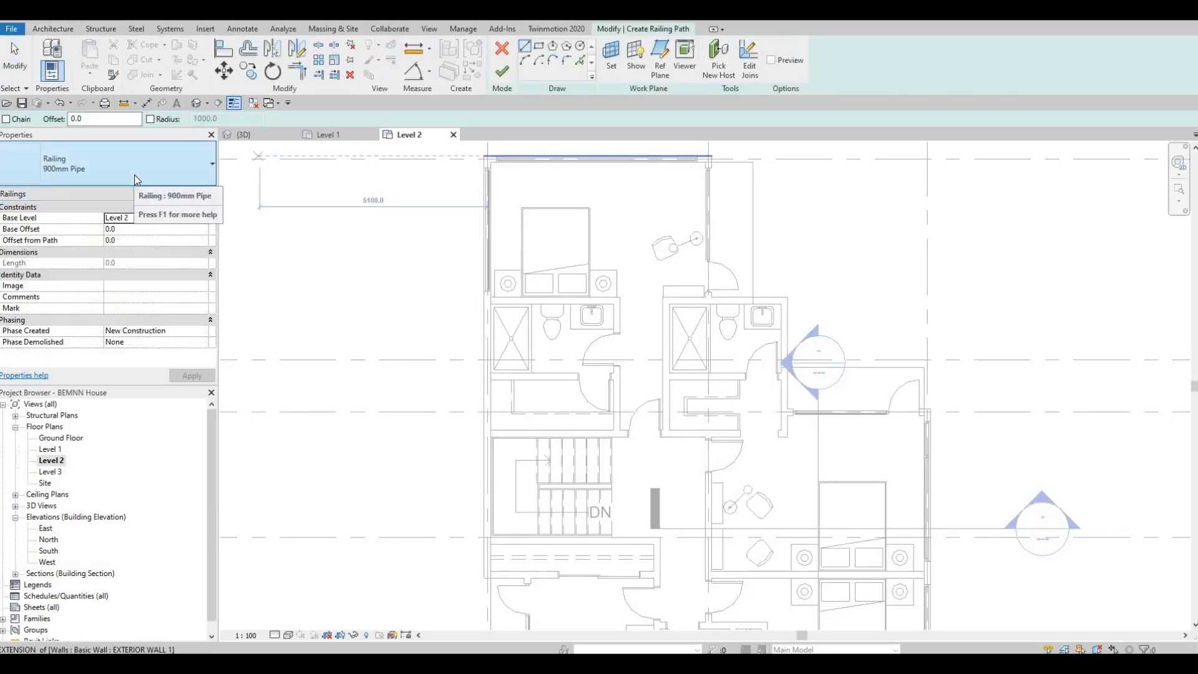
click(133, 175)
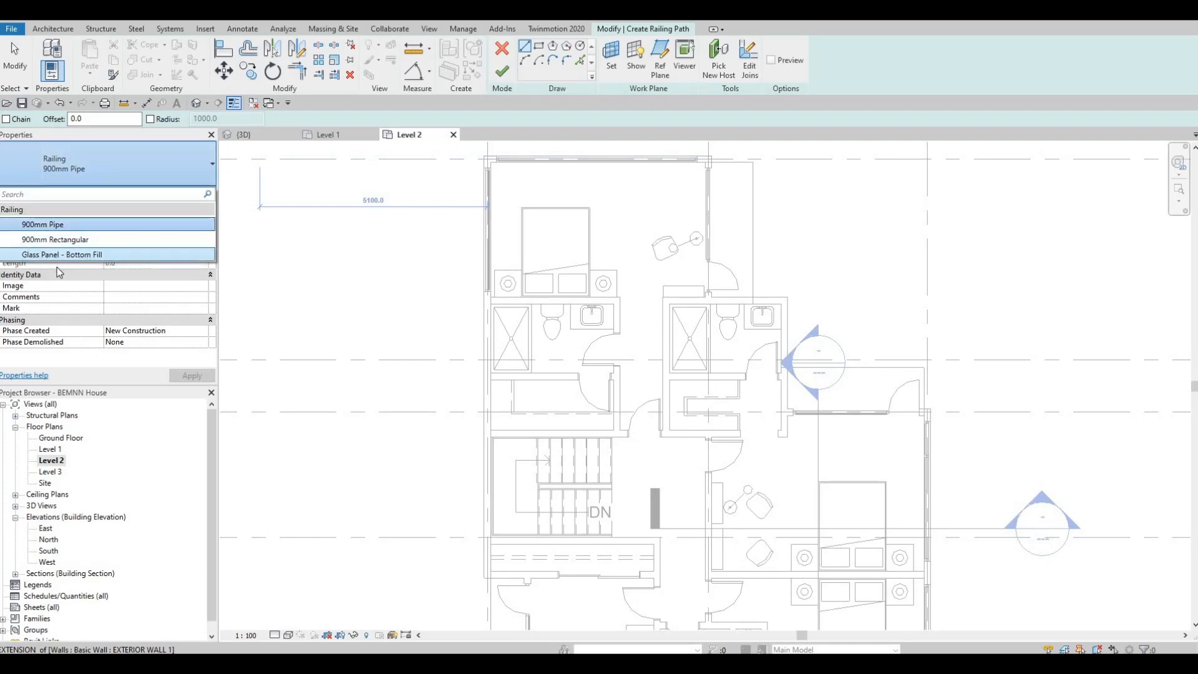
click(93, 240)
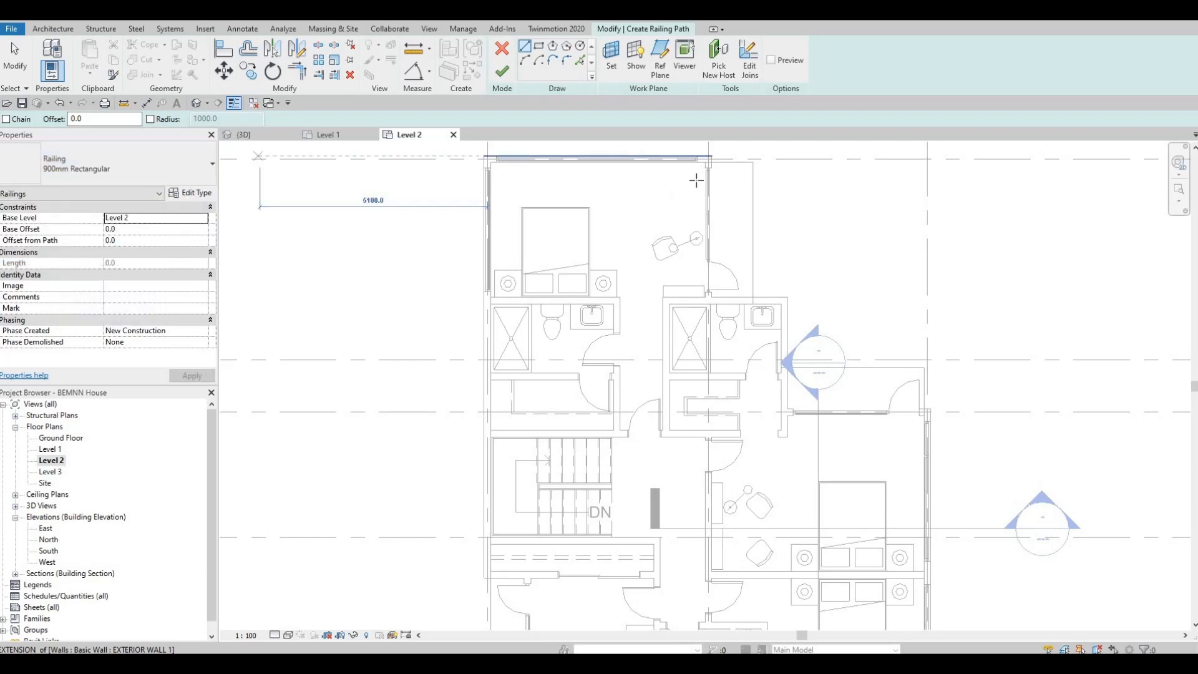
Sketch the upper bedroom's balcony railing 880 mm out from the wall corner and 2955 mm down to the bathroom wall, completing it
scroll(721, 181, up, 5)
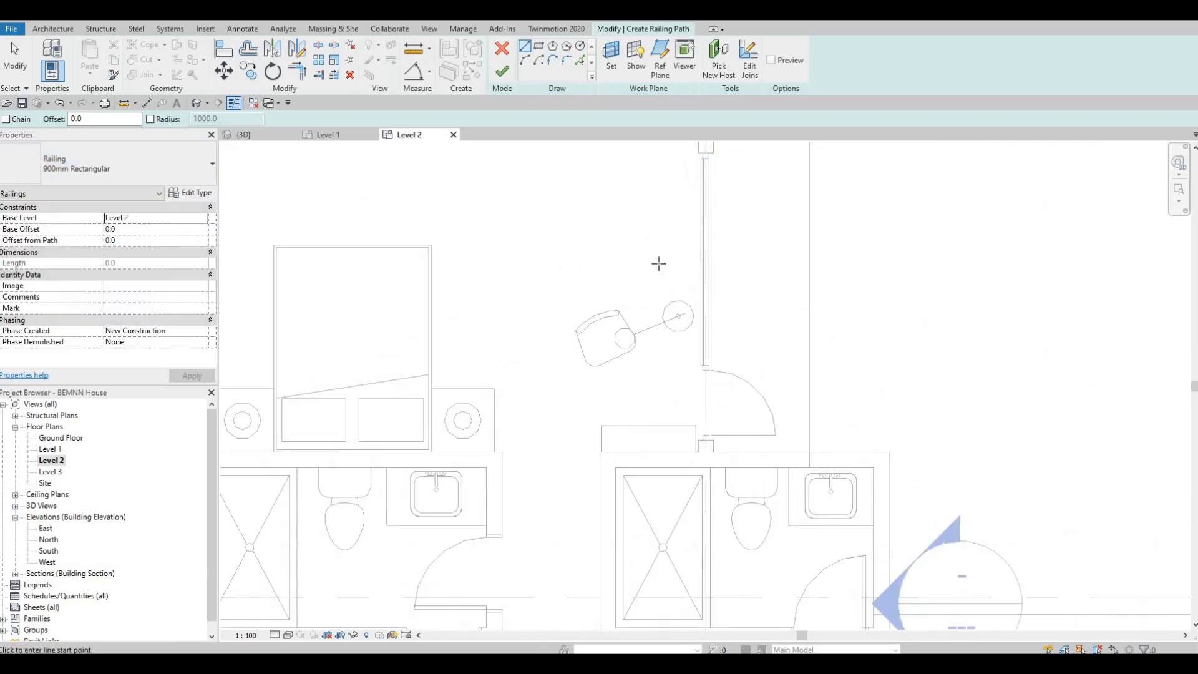
scroll(647, 225, up, 2)
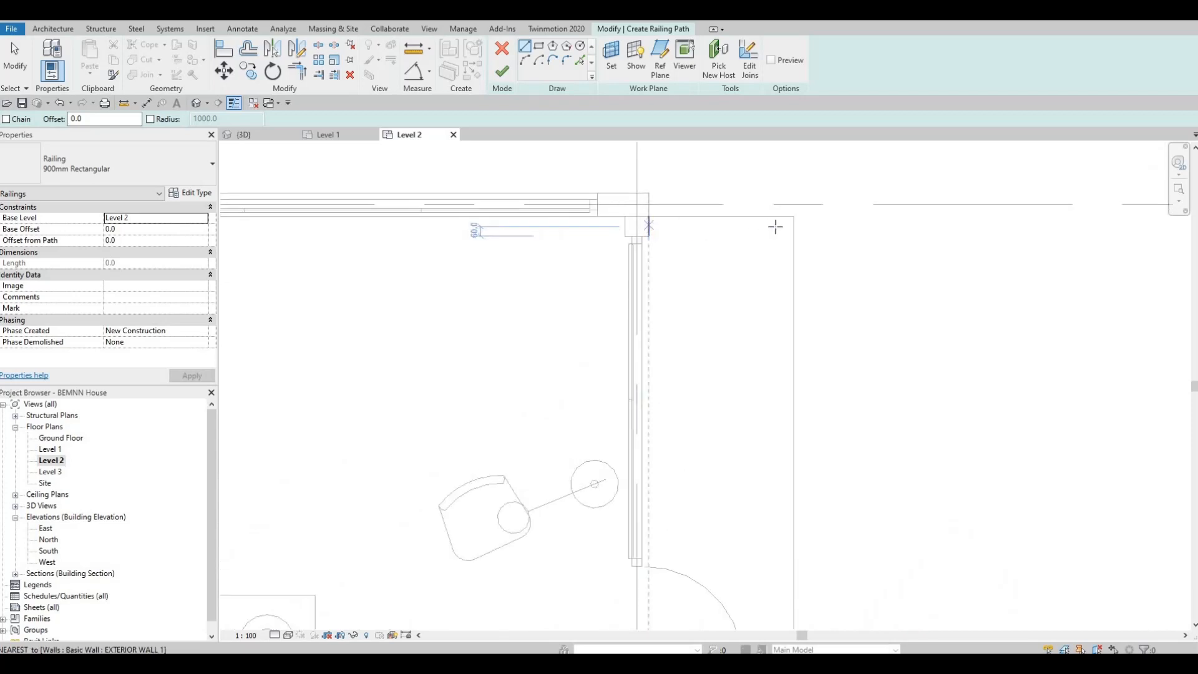
click(649, 226)
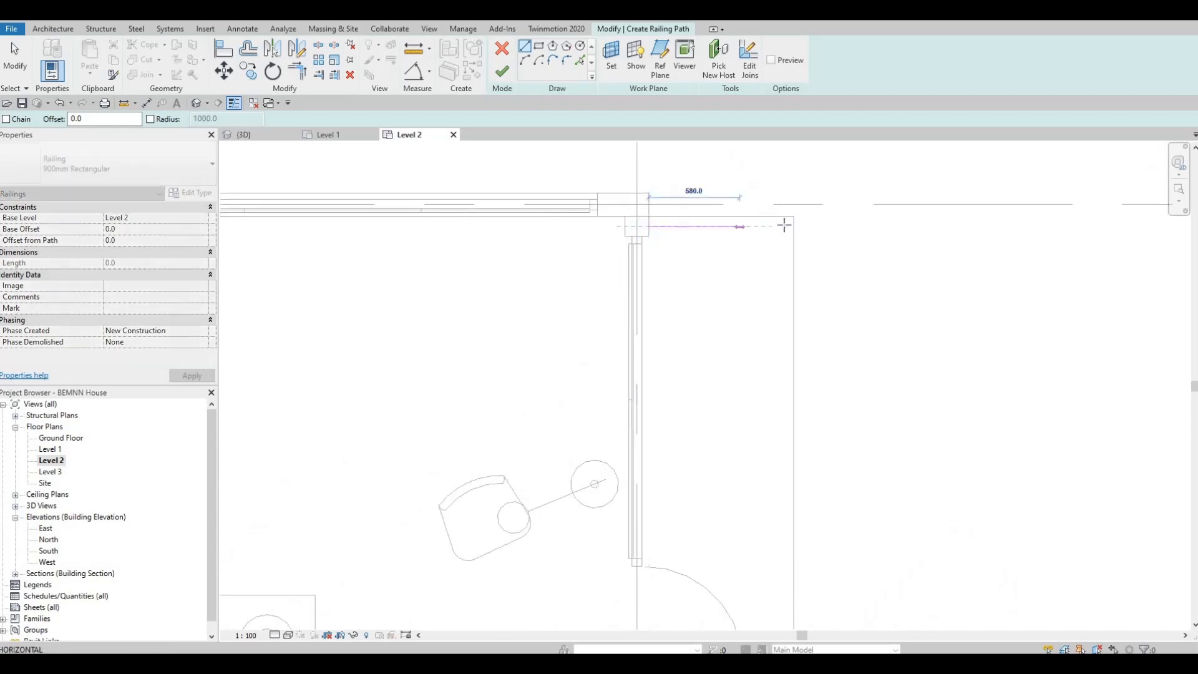
click(791, 459)
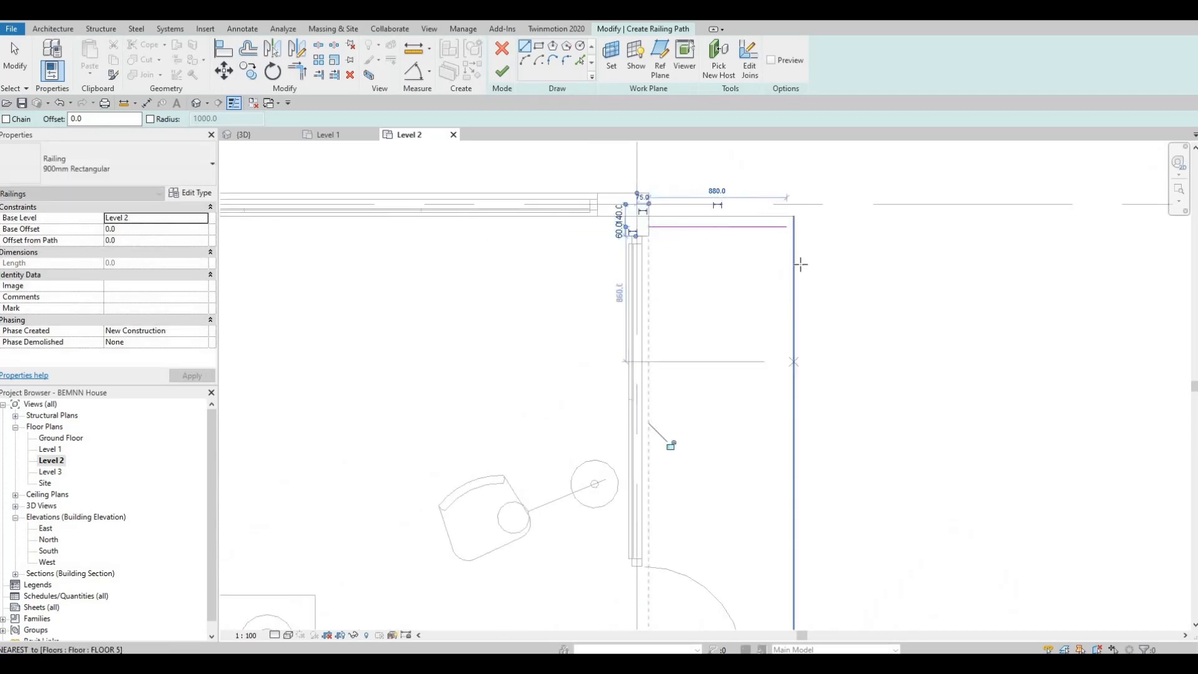
click(787, 227)
middle_drag(777, 483, 736, 243)
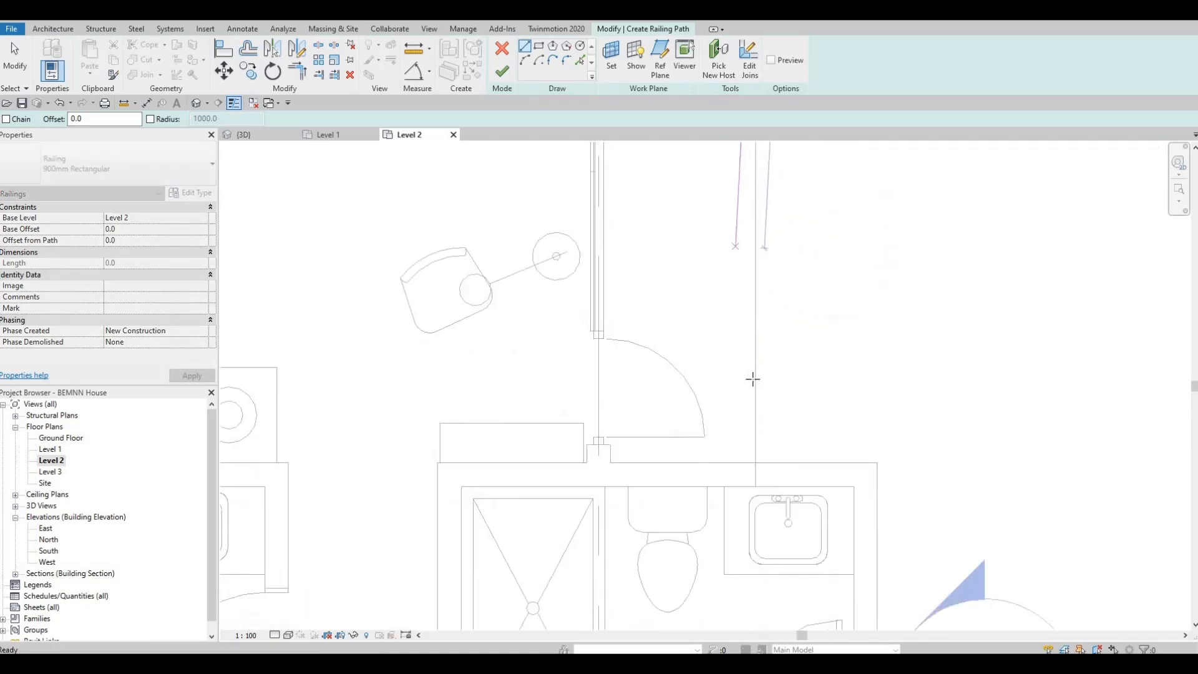
scroll(736, 240, down, 1)
scroll(734, 401, up, 1)
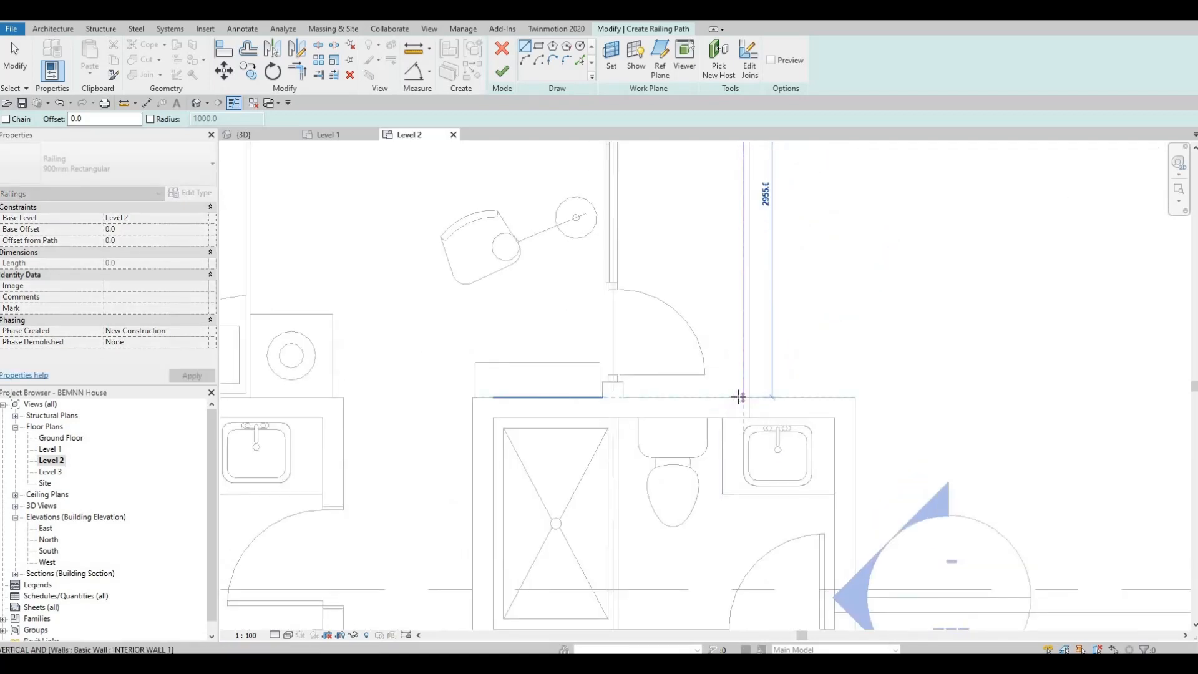
key(Escape)
scroll(650, 274, down, 1)
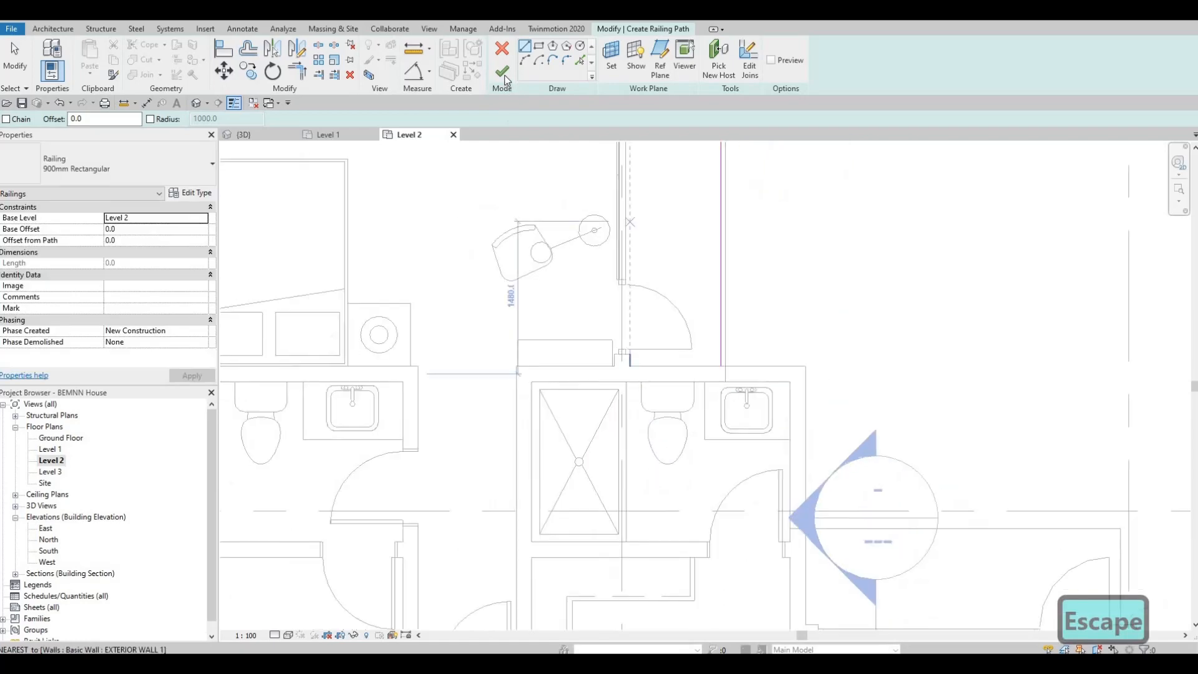
click(501, 71)
scroll(580, 190, down, 2)
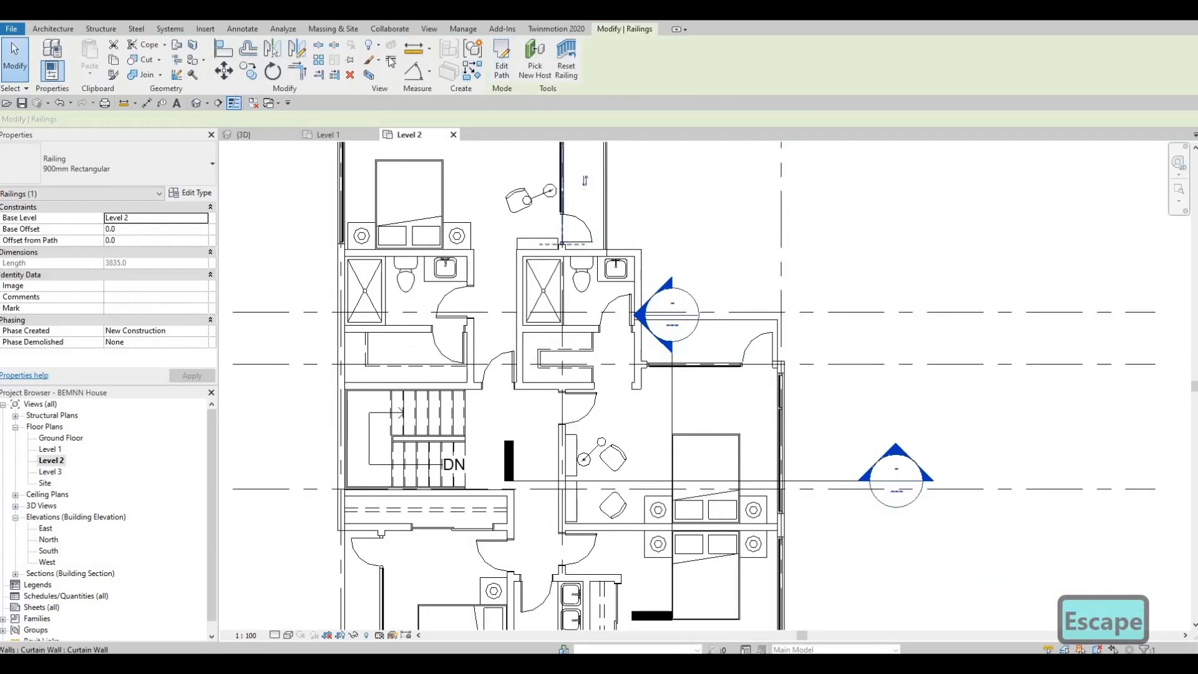
key(Escape)
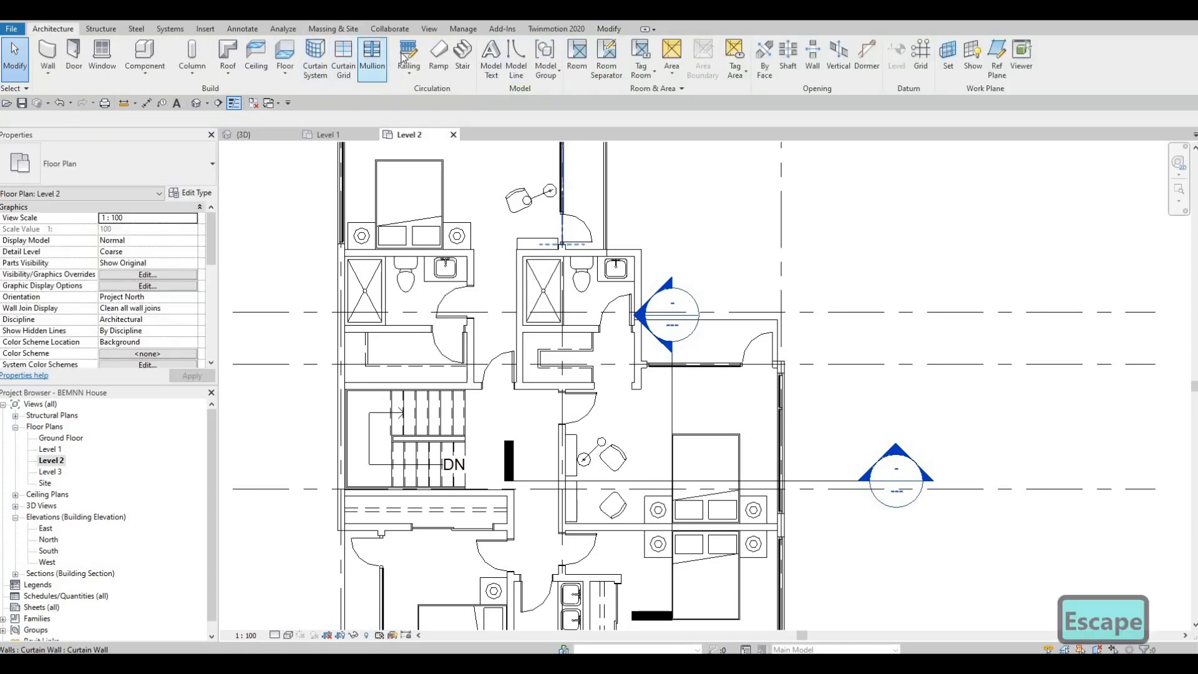
Start a second railing on the balcony beside the bathroom, sketching a 2990 mm segment along its outer edge and an 800 mm return to the wall
scroll(476, 331, up, 5)
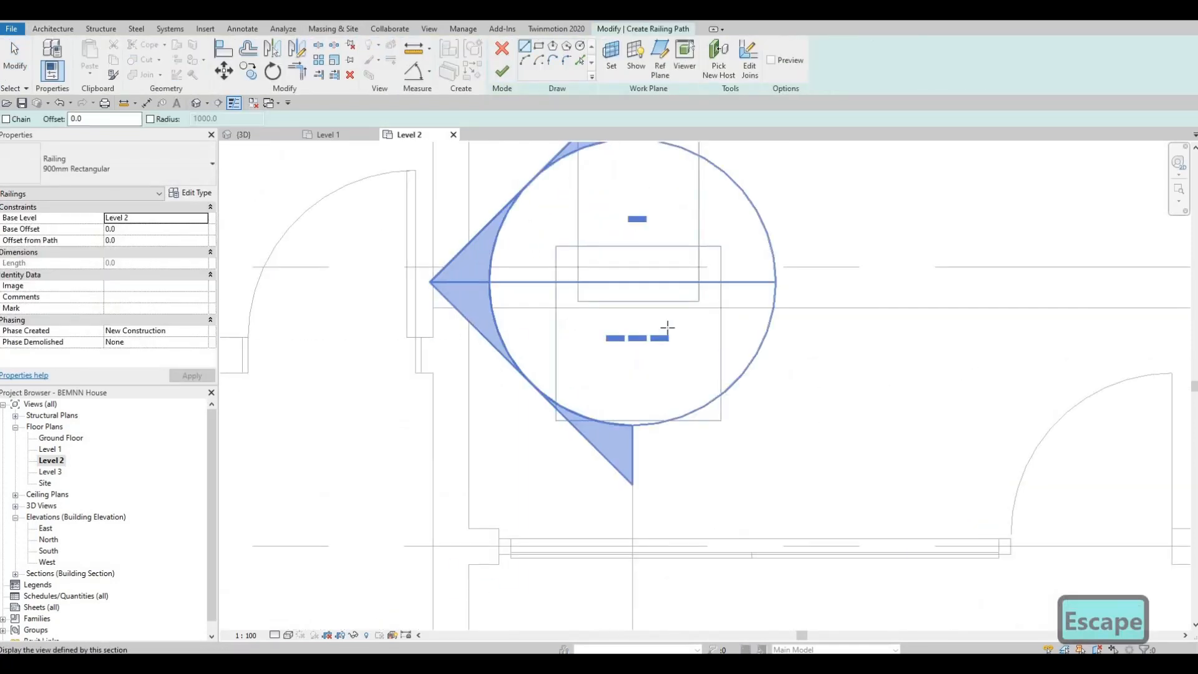
scroll(1017, 337, down, 3)
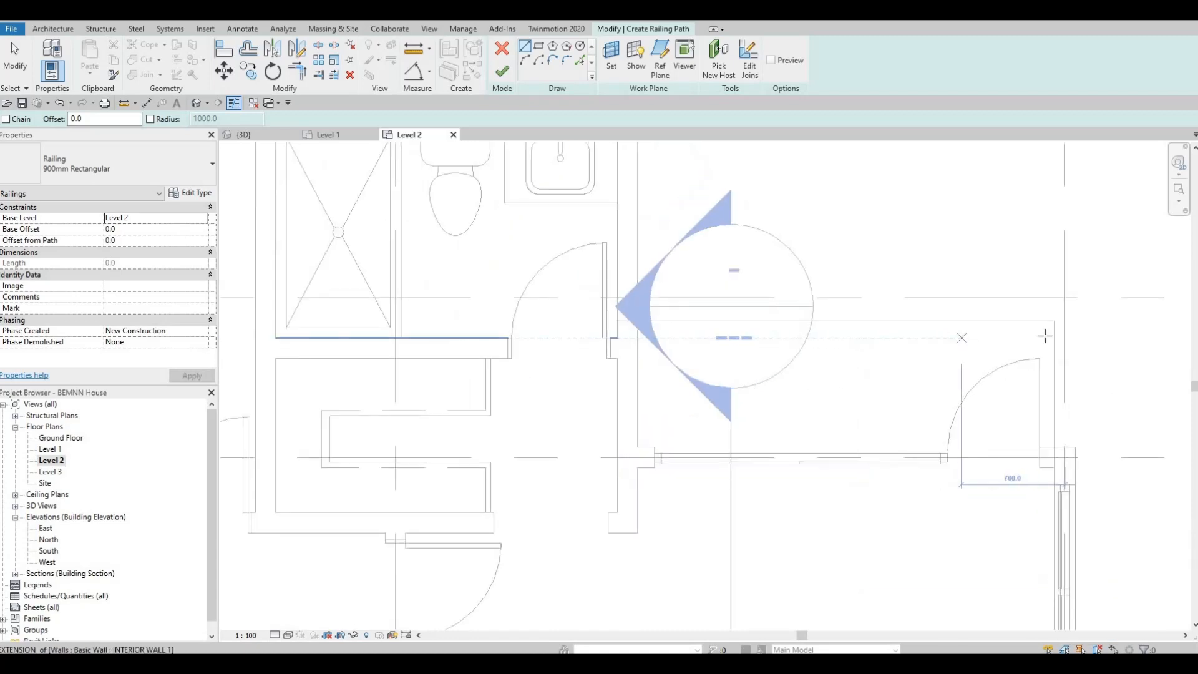
click(1047, 337)
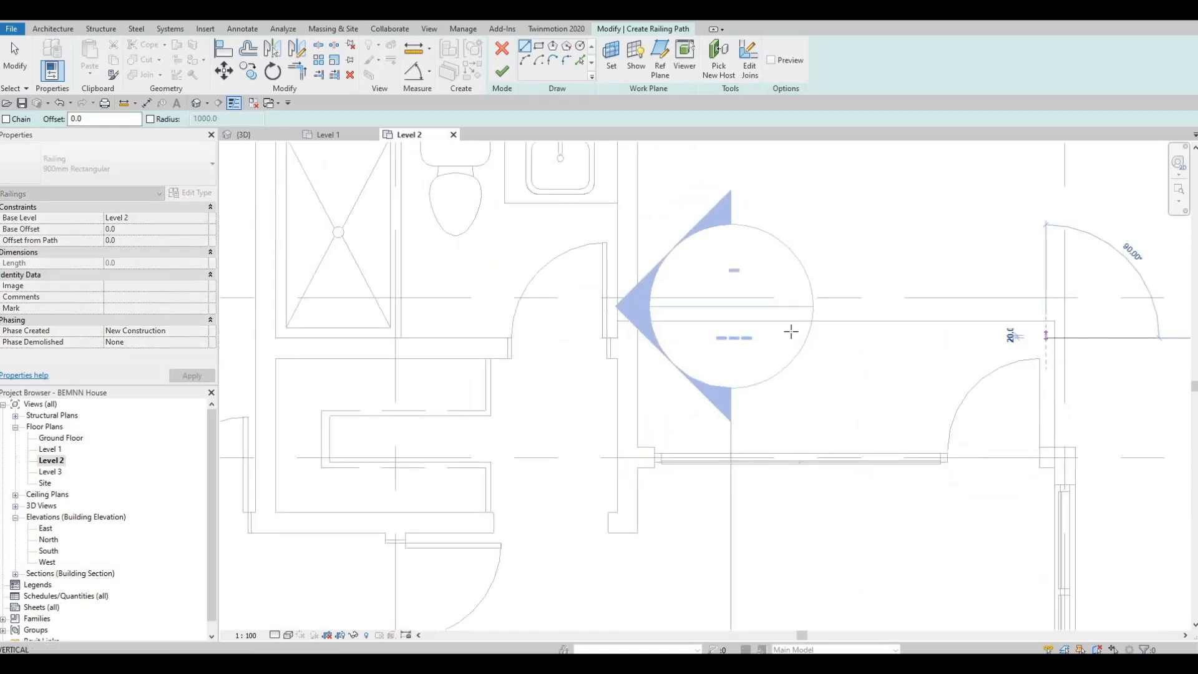
click(637, 337)
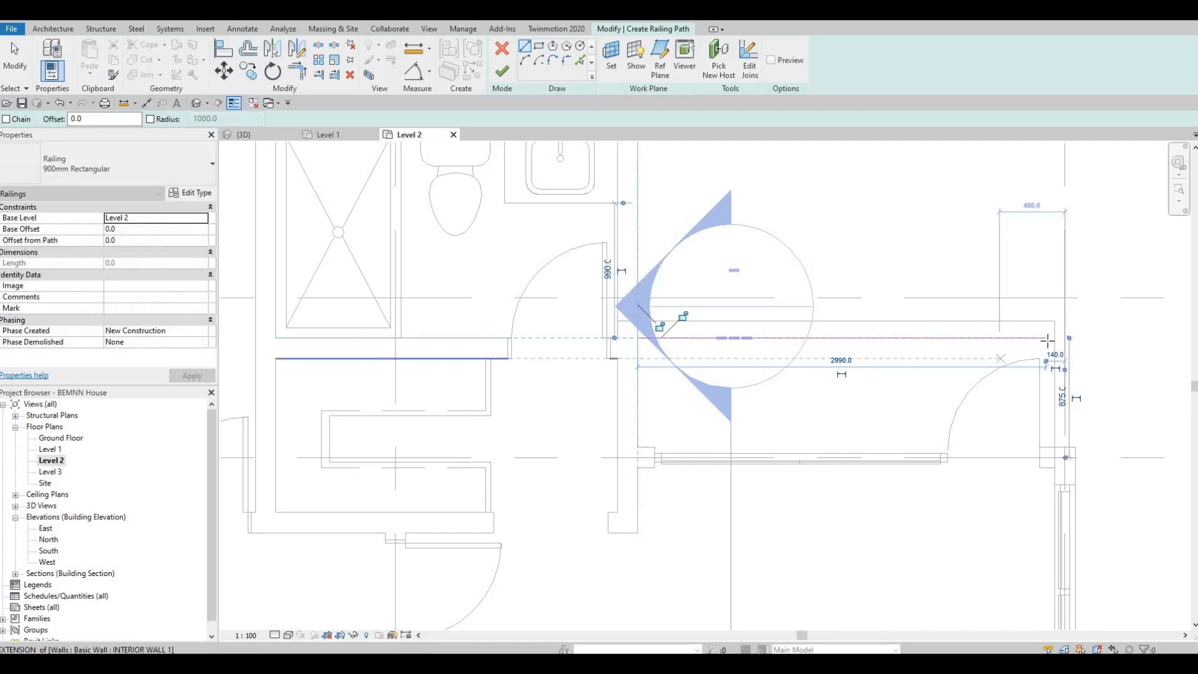
click(1046, 338)
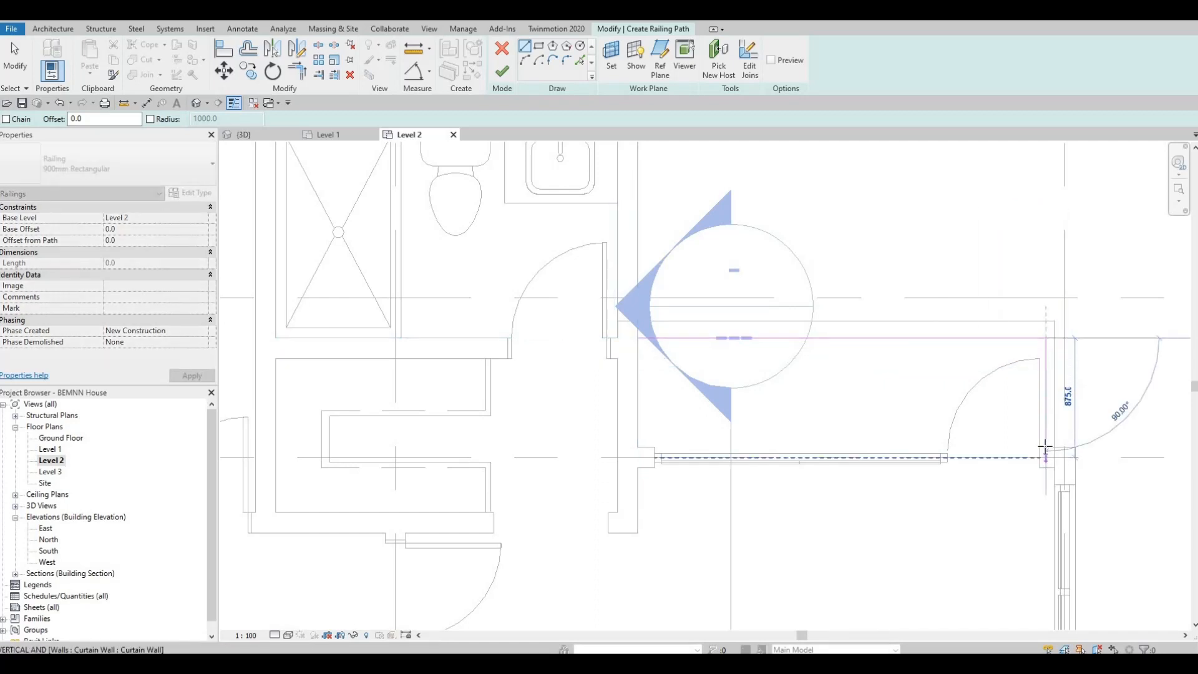
click(1046, 445)
key(Escape)
scroll(1047, 406, up, 2)
key(Escape)
Nudge the railing sketch's short return segment two increments right toward the floor edge
click(1045, 404)
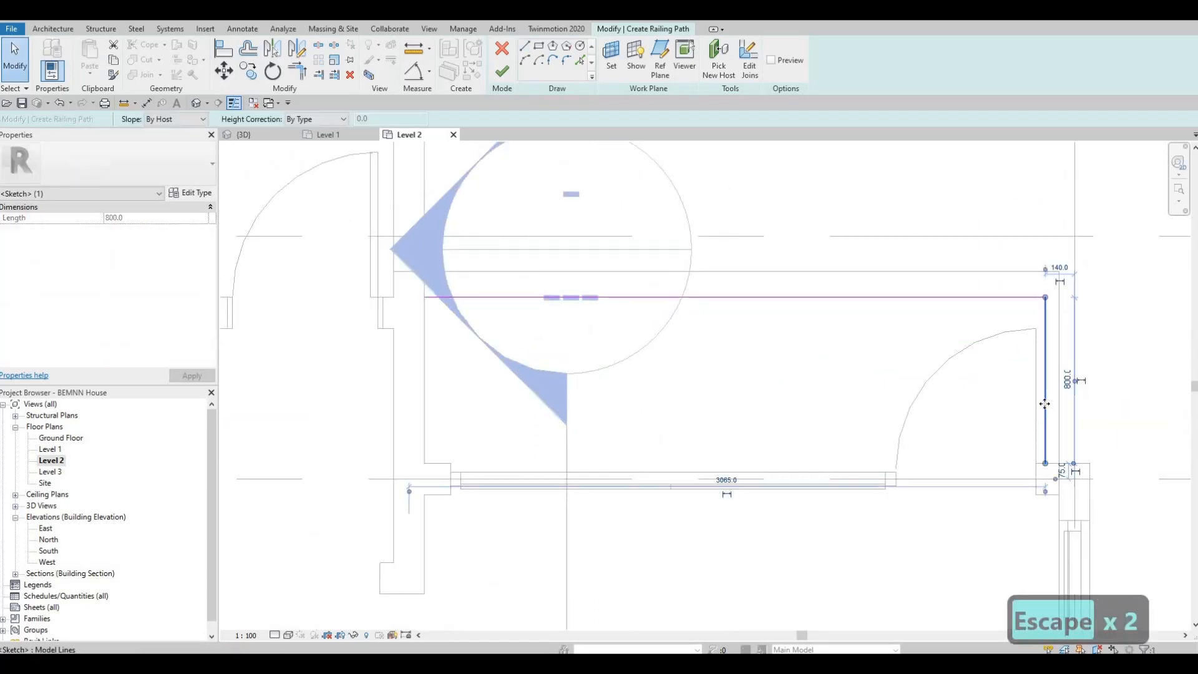
key(Right)
key(Right)
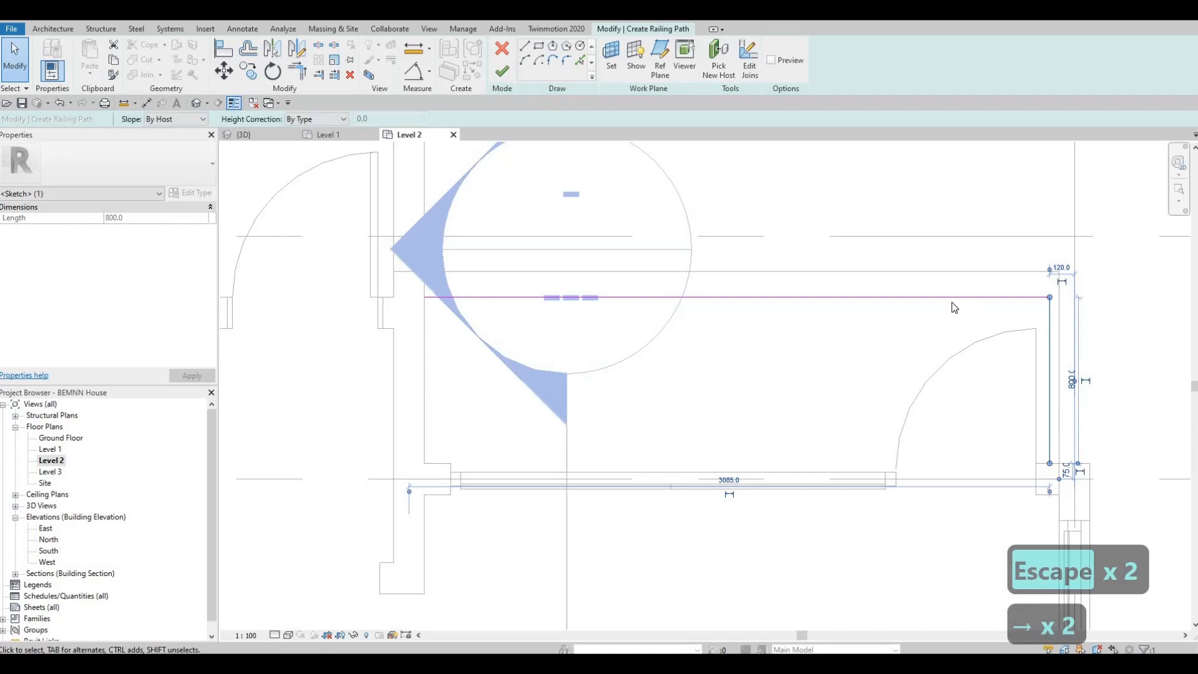
Nudge the long railing segment up until it lies just inside the floor edge, and complete the railing
click(952, 302)
key(Up)
key(Up)
key(Up)
key(Up)
key(Up)
key(Up)
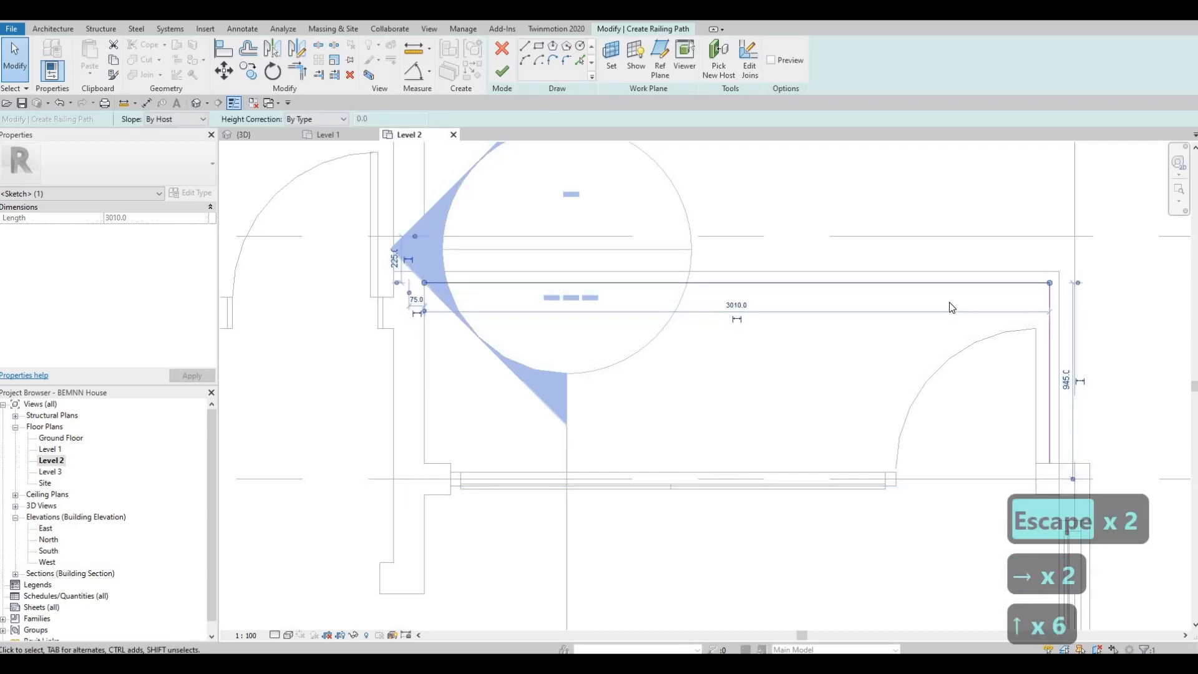
scroll(949, 303, down, 2)
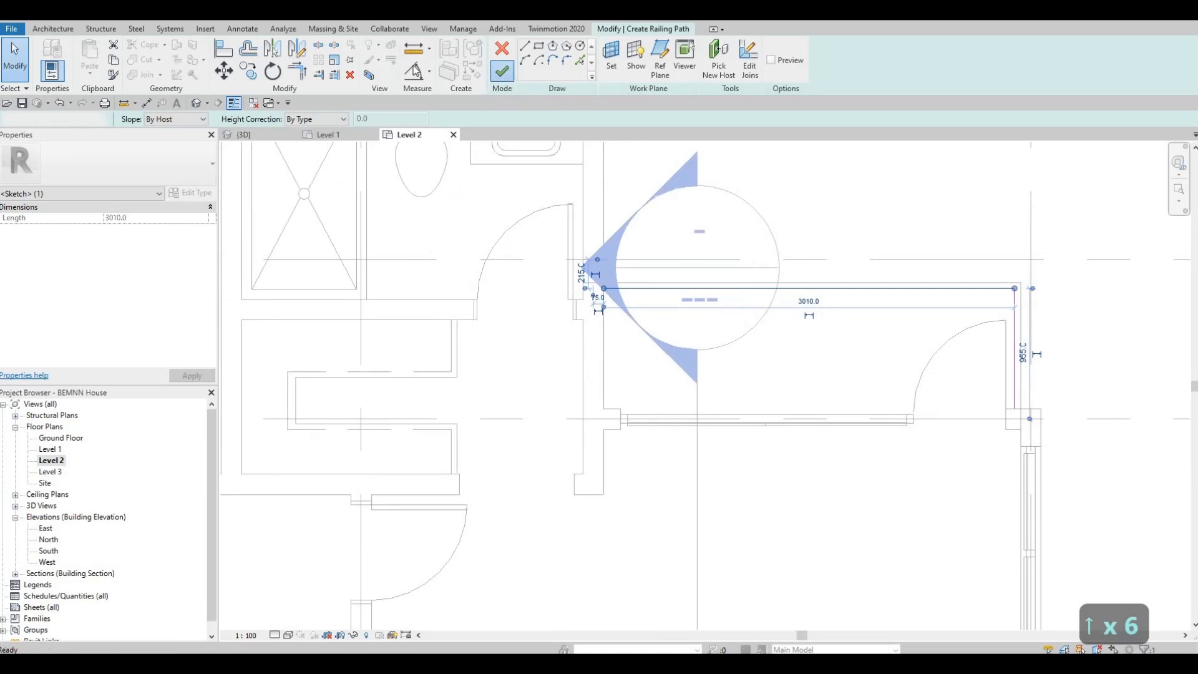
key(Escape)
key(Escape)
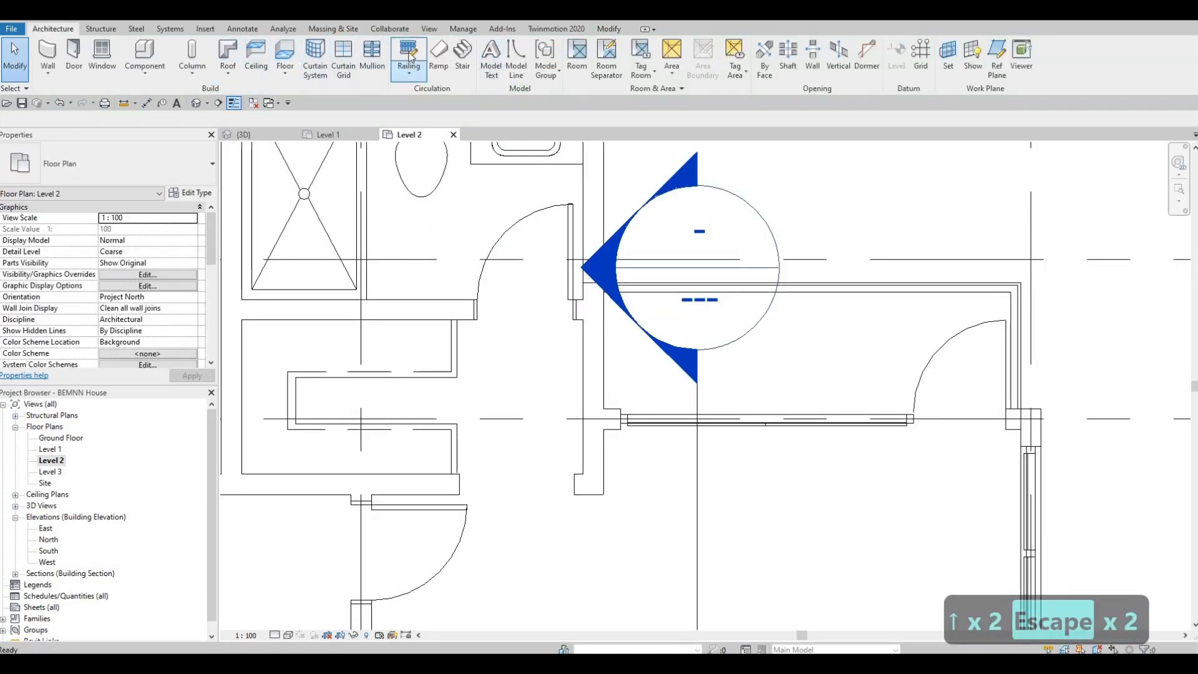
Start a third railing on the lower-right balcony, sketching a 760 mm segment down from the wall and a 3440 mm segment along the lower edge
click(410, 57)
scroll(514, 169, down, 2)
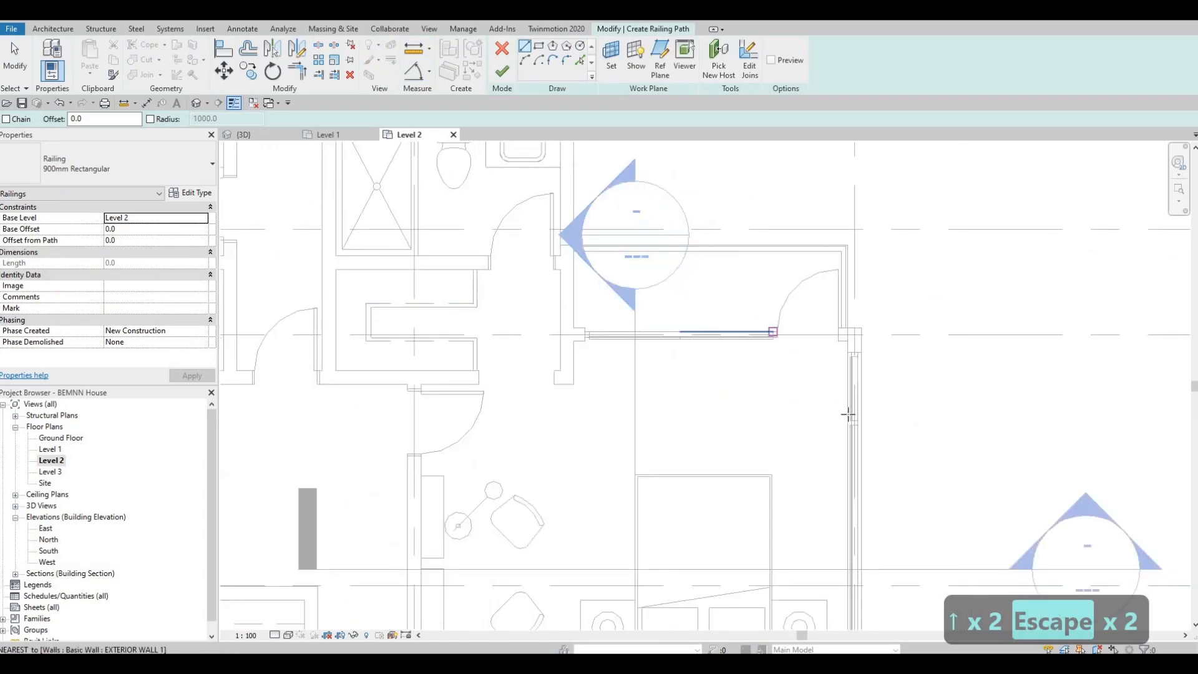
scroll(843, 315, down, 3)
scroll(771, 428, up, 4)
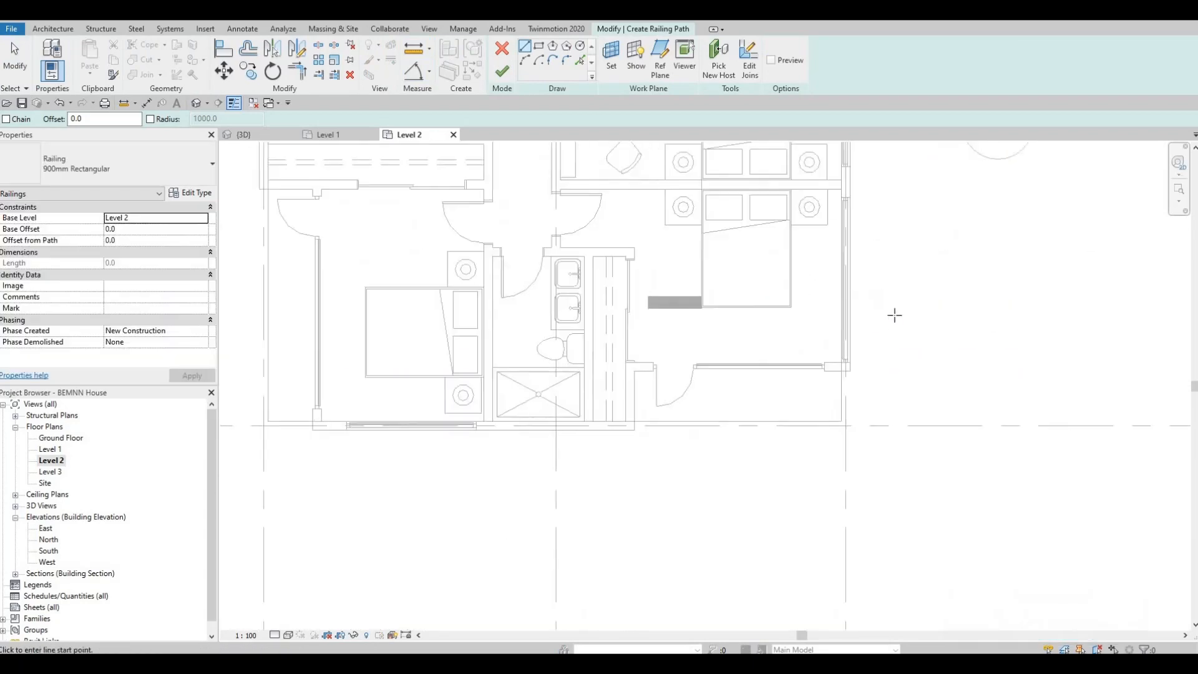
scroll(894, 315, up, 2)
click(904, 299)
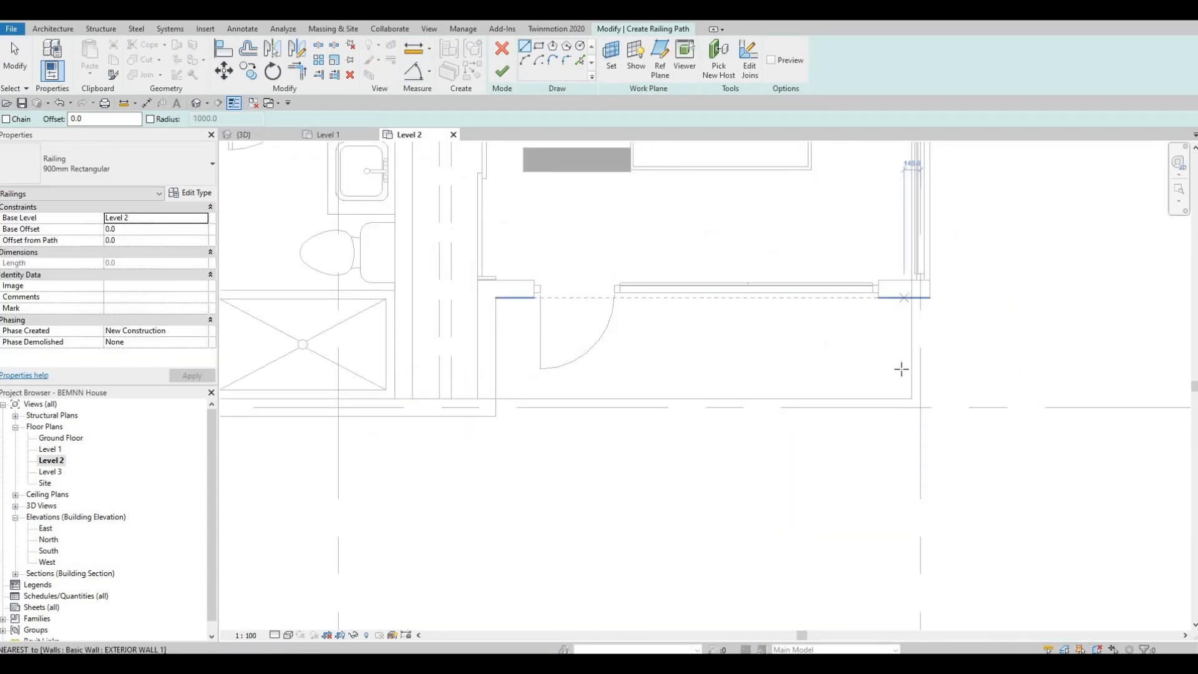
click(609, 391)
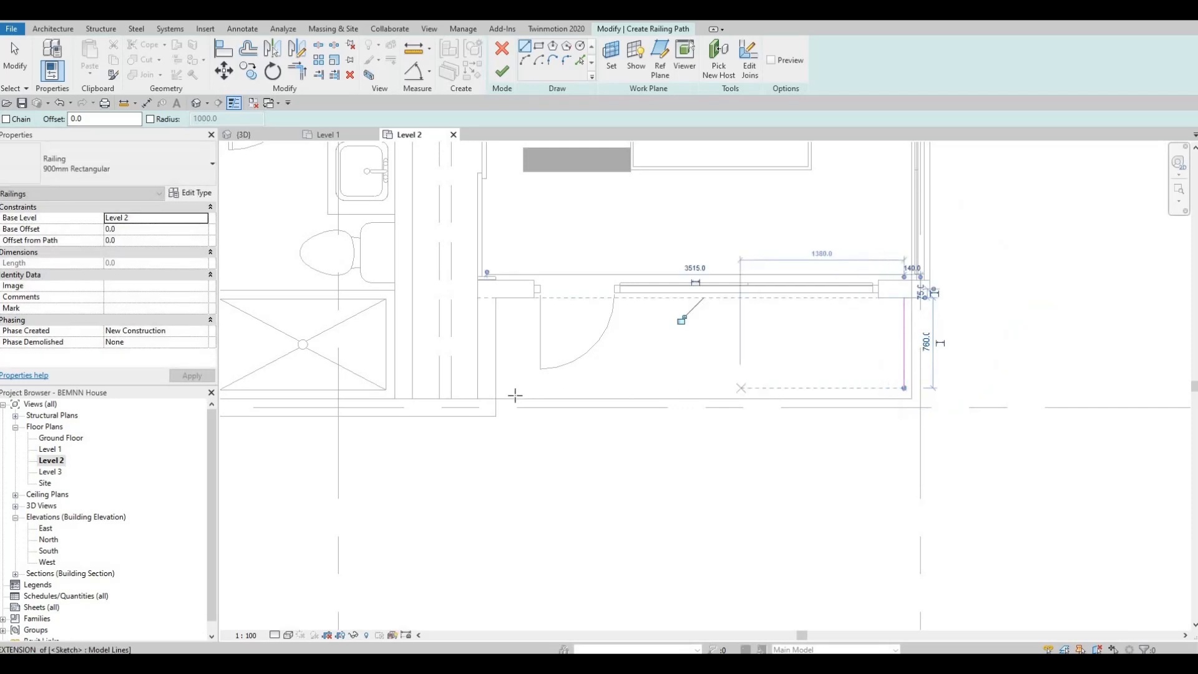
click(495, 390)
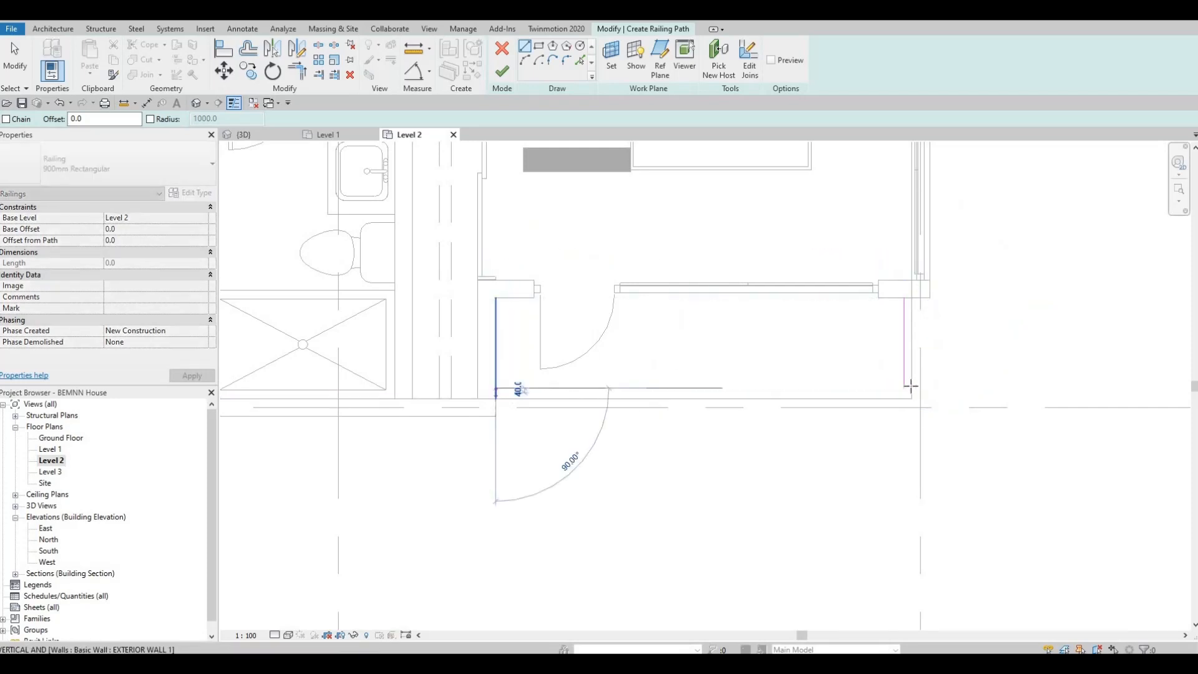
click(904, 388)
key(Escape)
key(Escape)
key(Escape)
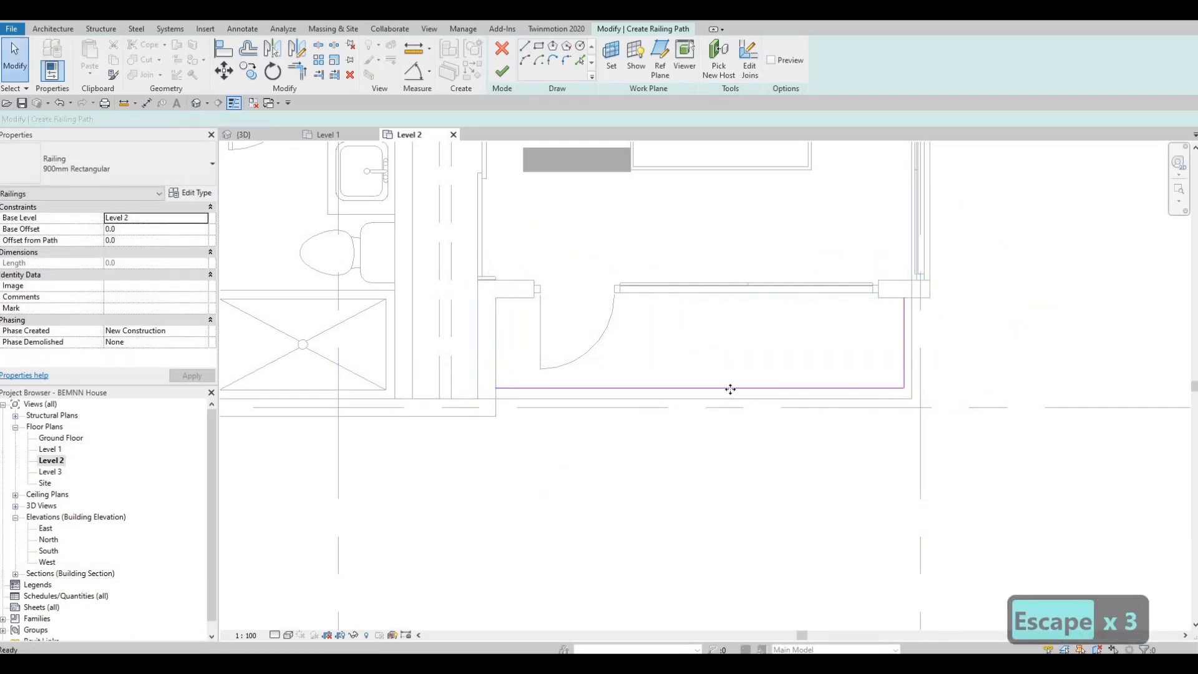
Nudge the lower-right balcony's long railing segment five increments down toward the floor edge
click(821, 382)
scroll(821, 382, up, 4)
key(Down)
key(Down)
key(Down)
key(Down)
key(Down)
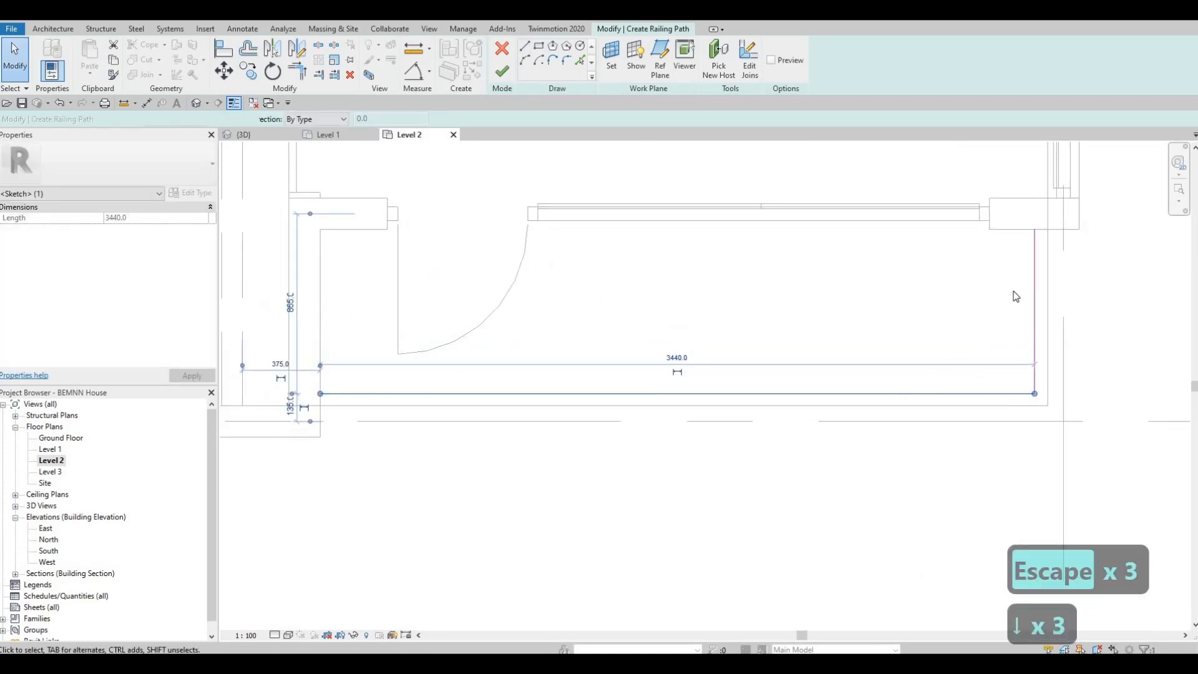
Nudge the short side segment of the lower-right balcony railing two increments right and complete the railing
click(1032, 276)
key(Right)
key(Right)
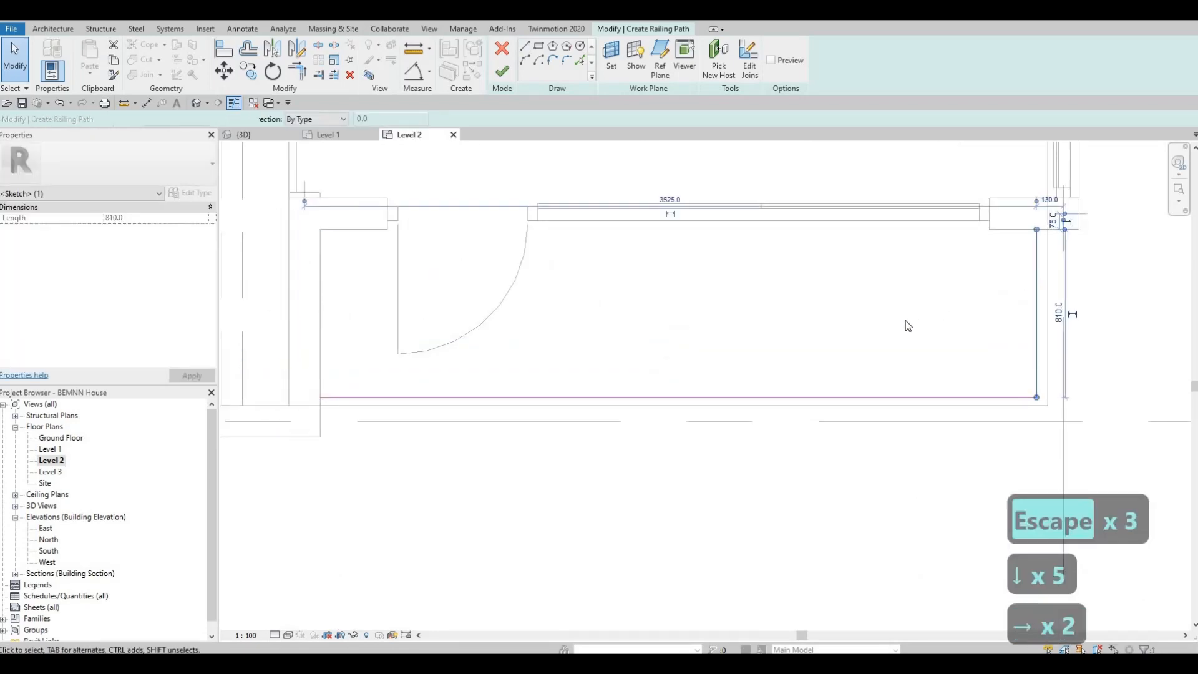
click(503, 72)
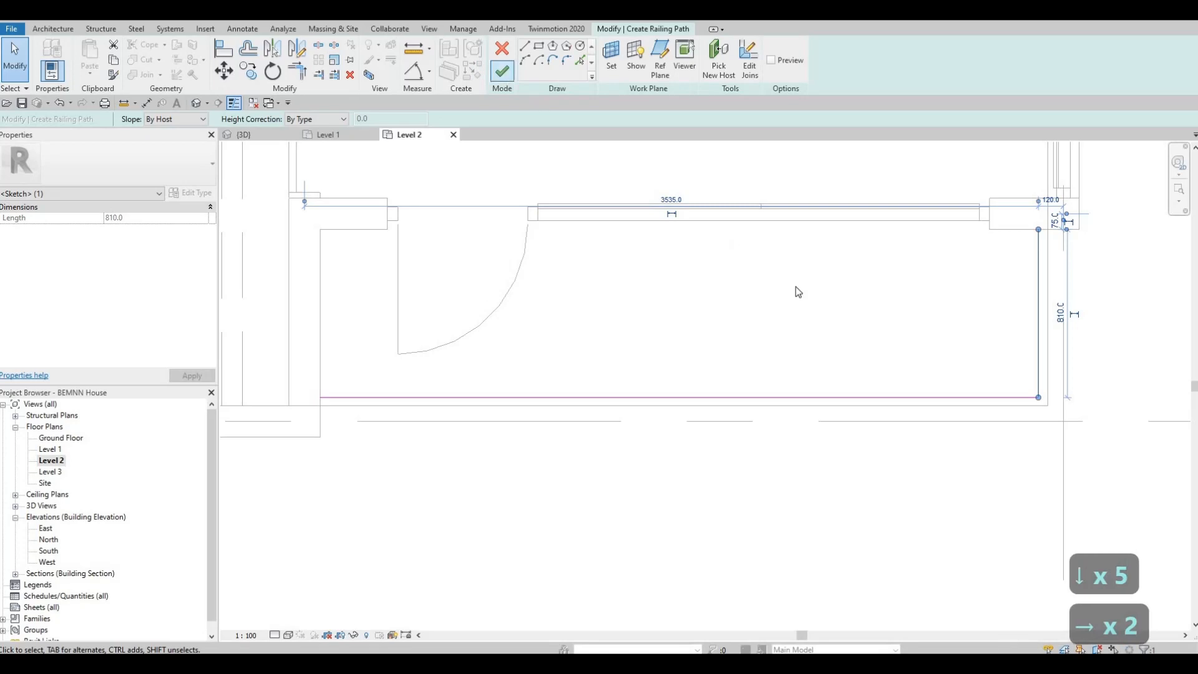
scroll(796, 288, down, 4)
middle_drag(499, 334, 925, 384)
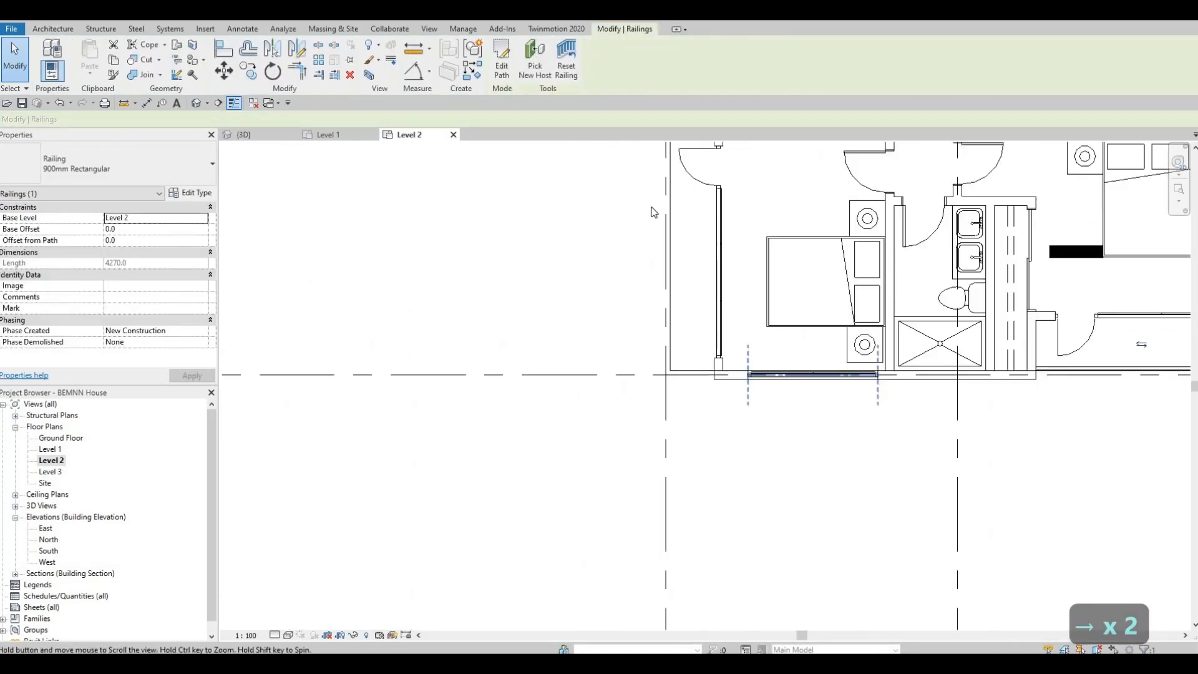
key(Escape)
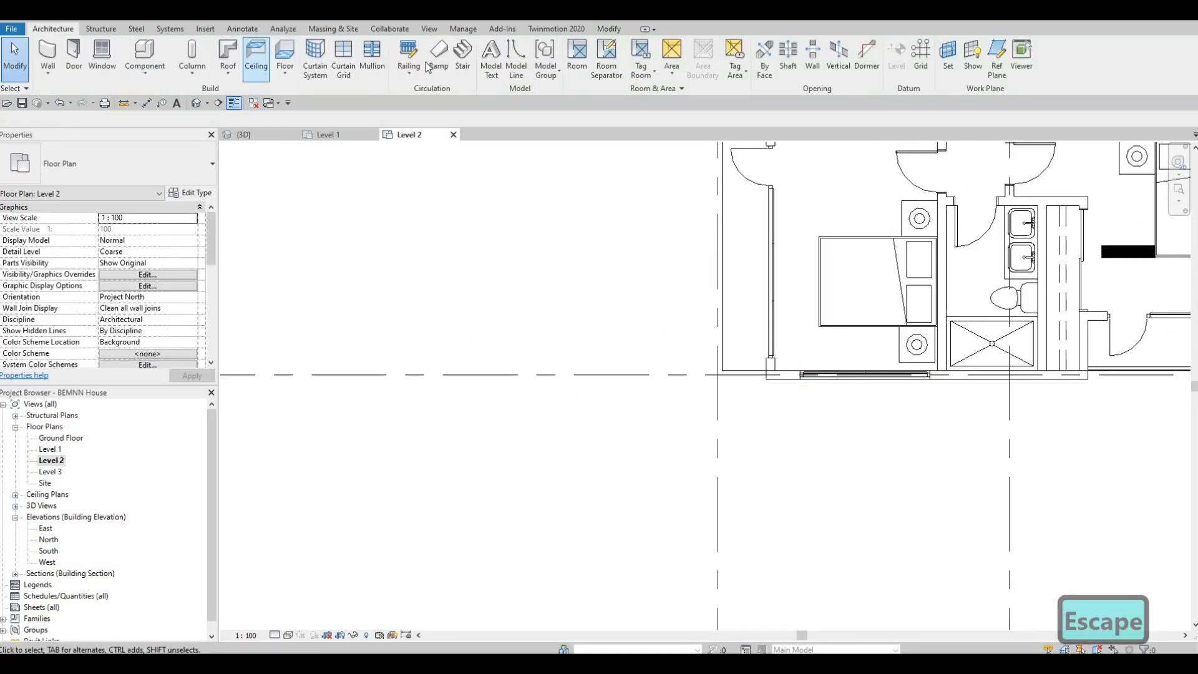
Start a railing on the lower-left balcony and sketch its vertical segment from the interior wall down toward the balcony's lower corner
click(407, 53)
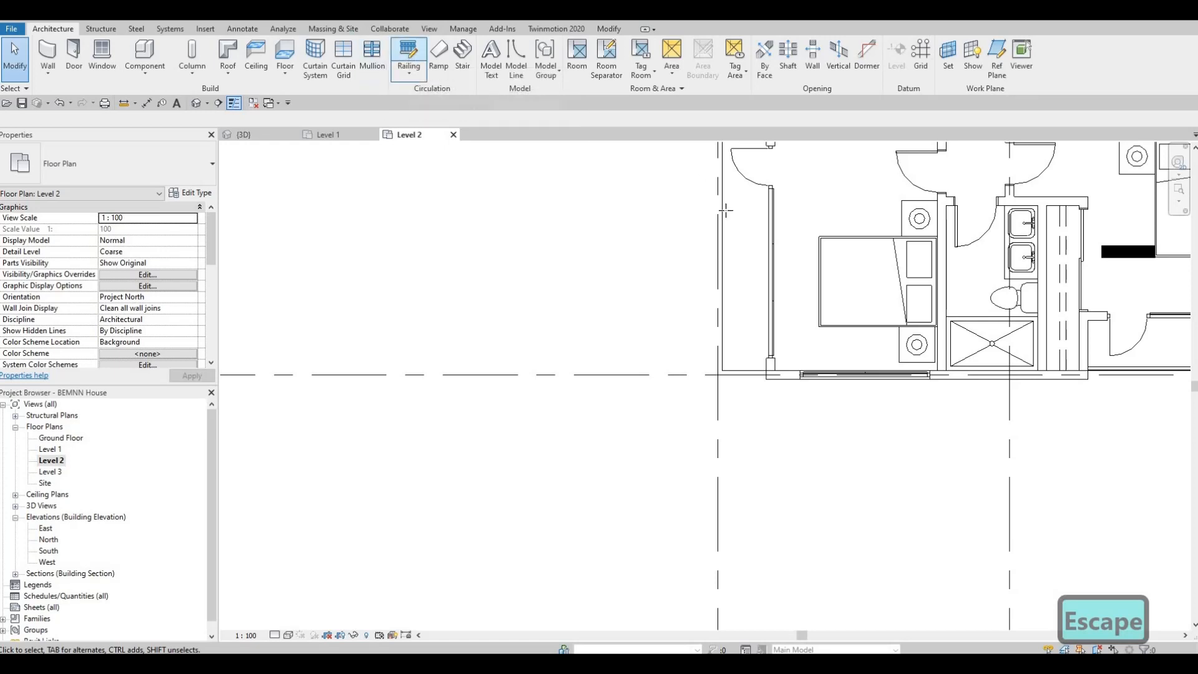
scroll(722, 236, up, 5)
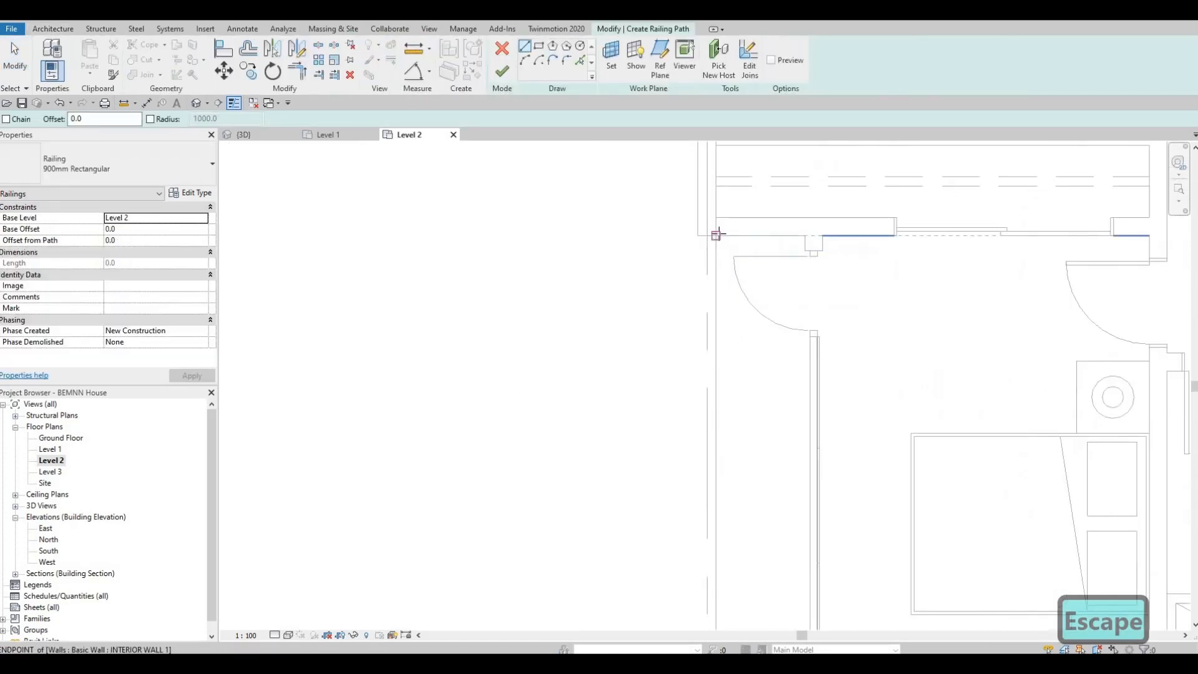
scroll(723, 236, up, 1)
click(723, 236)
middle_drag(705, 544, 647, 105)
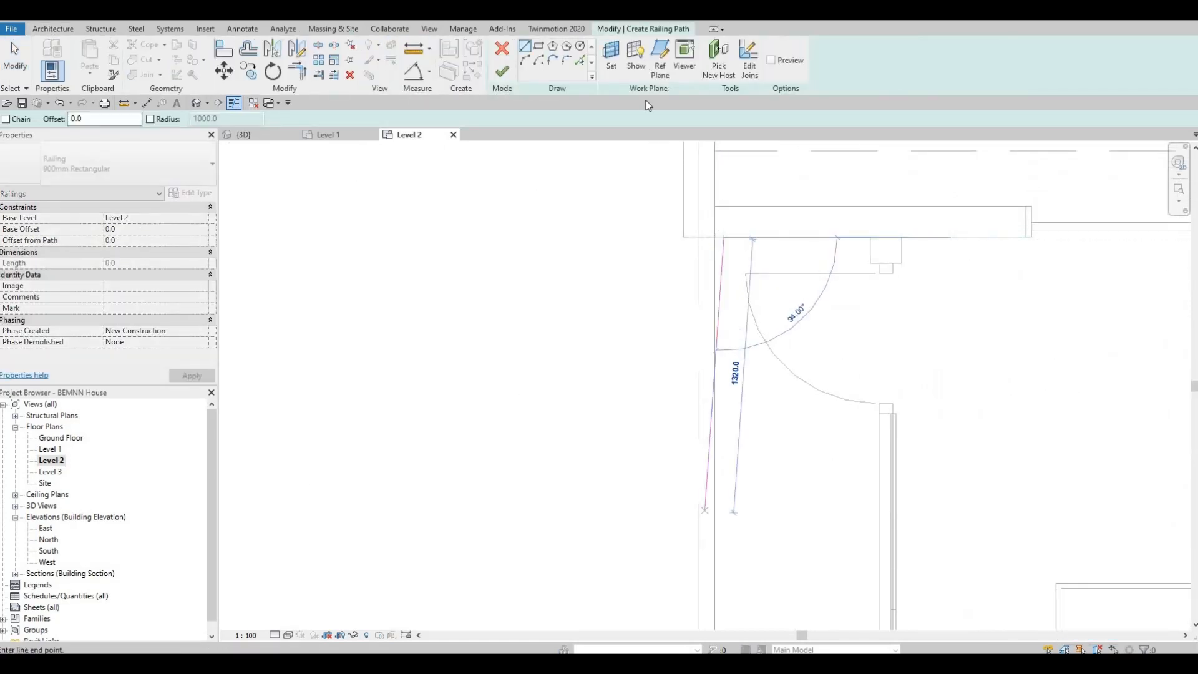
middle_drag(679, 473, 649, 84)
scroll(650, 288, up, 1)
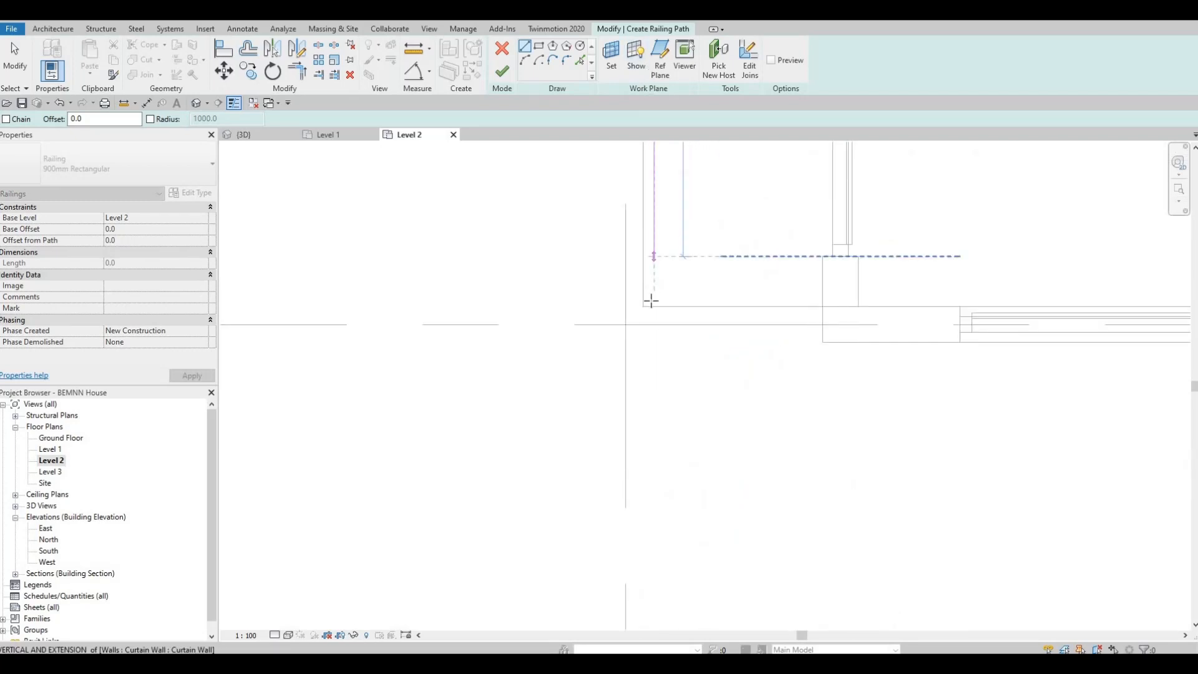
Complete the Level 2 balcony railing path down to the slab's lower corner and across to the column, and finish the 900mm Rectangular railing
scroll(650, 298, up, 3)
click(657, 302)
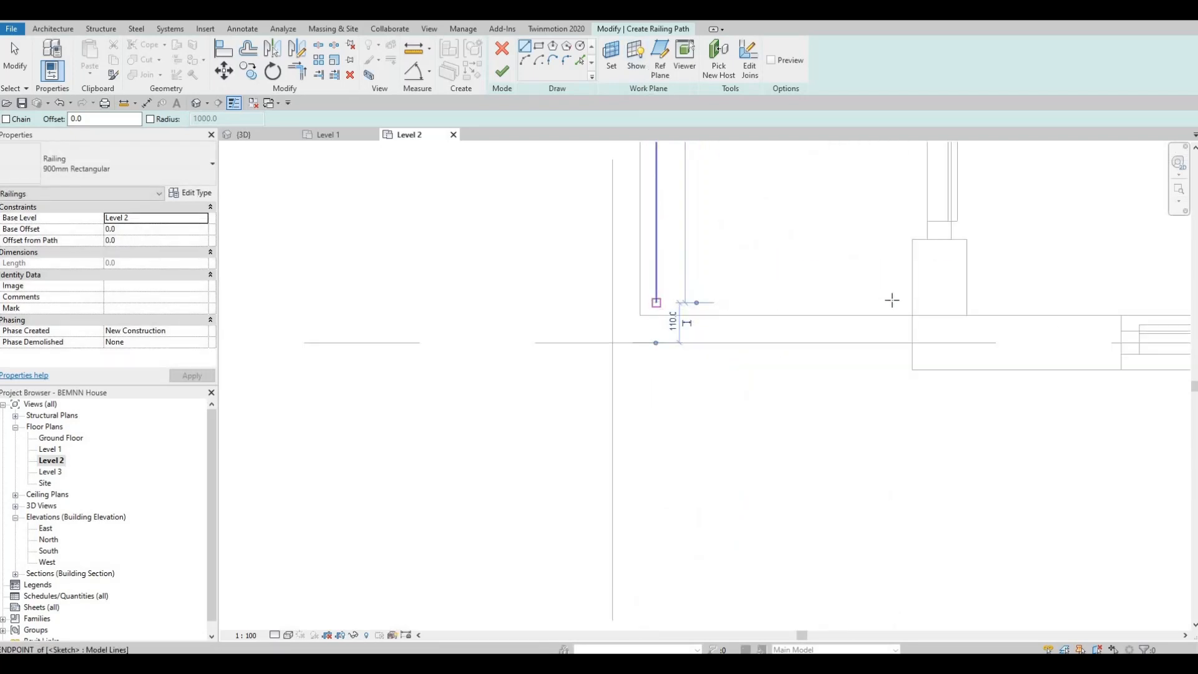
click(911, 303)
key(Escape)
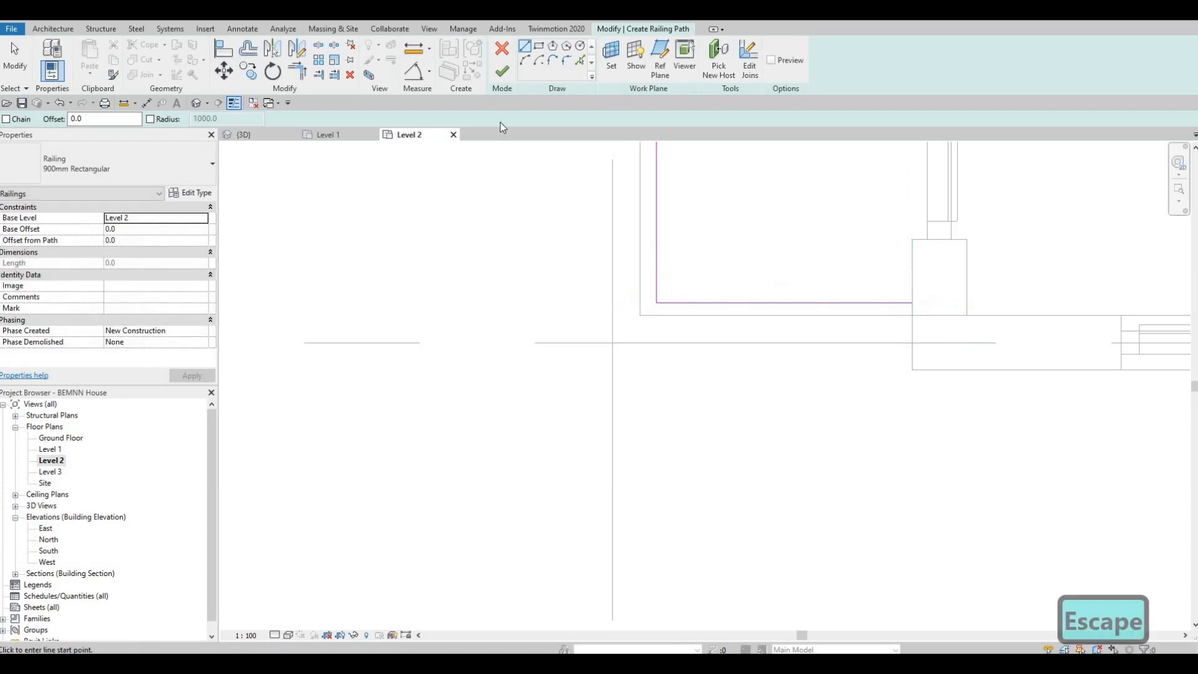
click(502, 71)
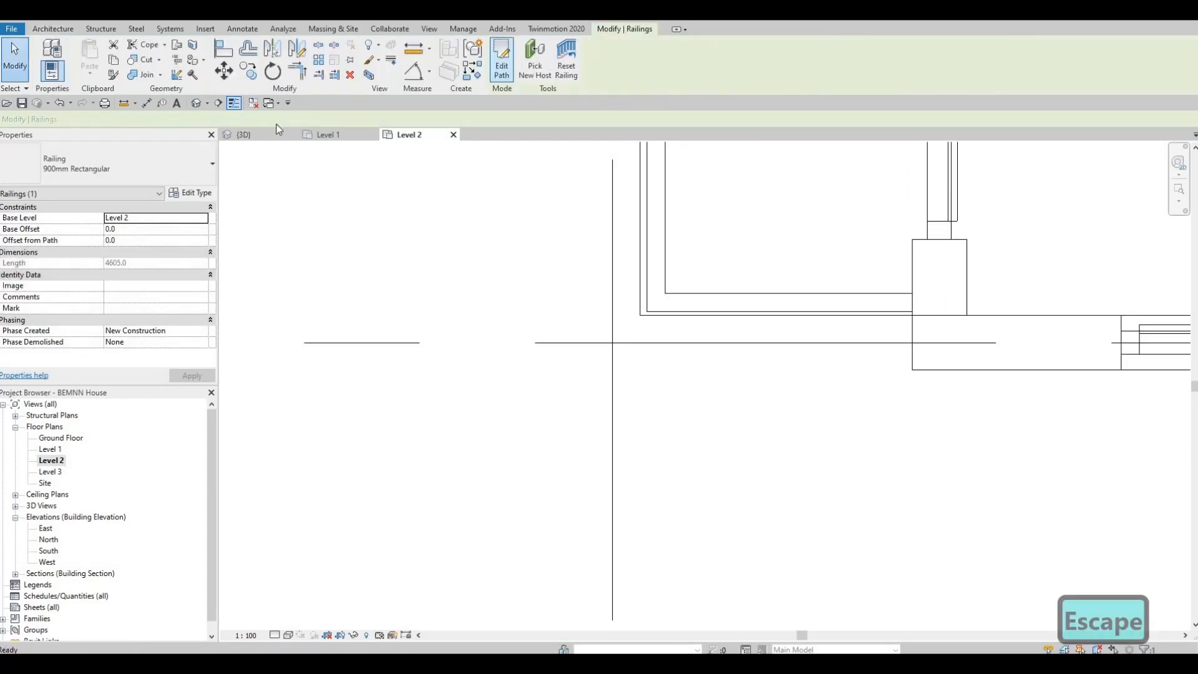
key(Escape)
key(Escape)
Inspect the new balcony railings on the house from several angles in the 3D view
click(246, 136)
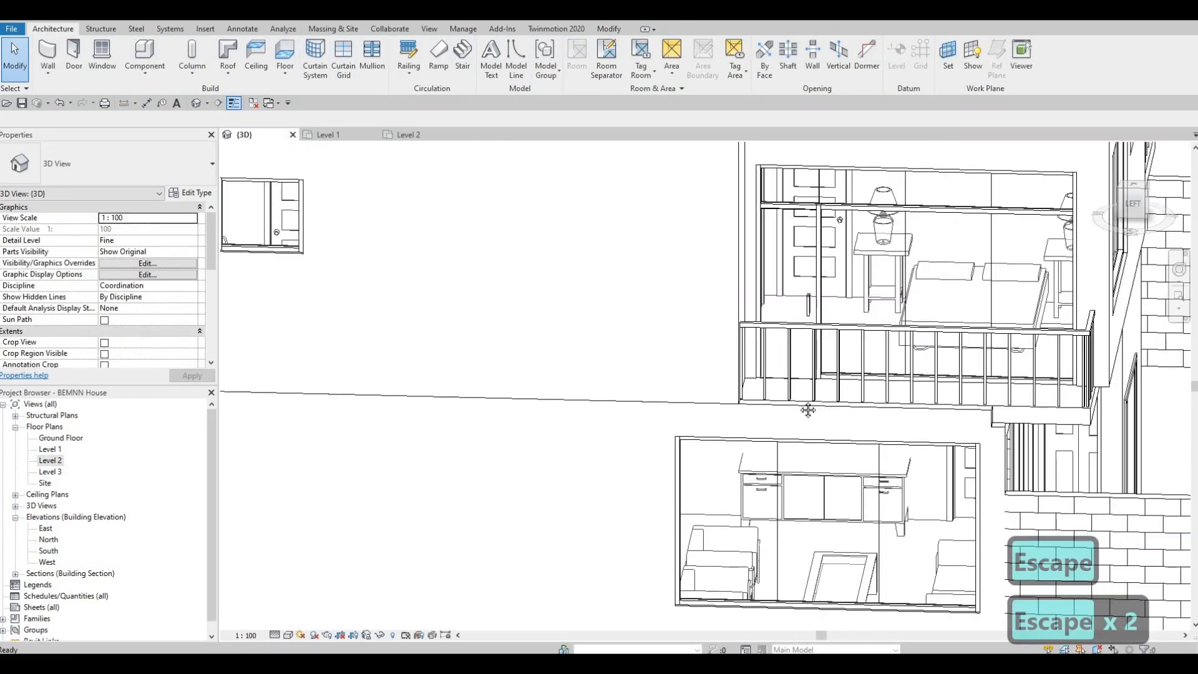
scroll(800, 410, down, 2)
shift+middle_drag(801, 405, 721, 560)
shift+middle_drag(644, 515, 1001, 498)
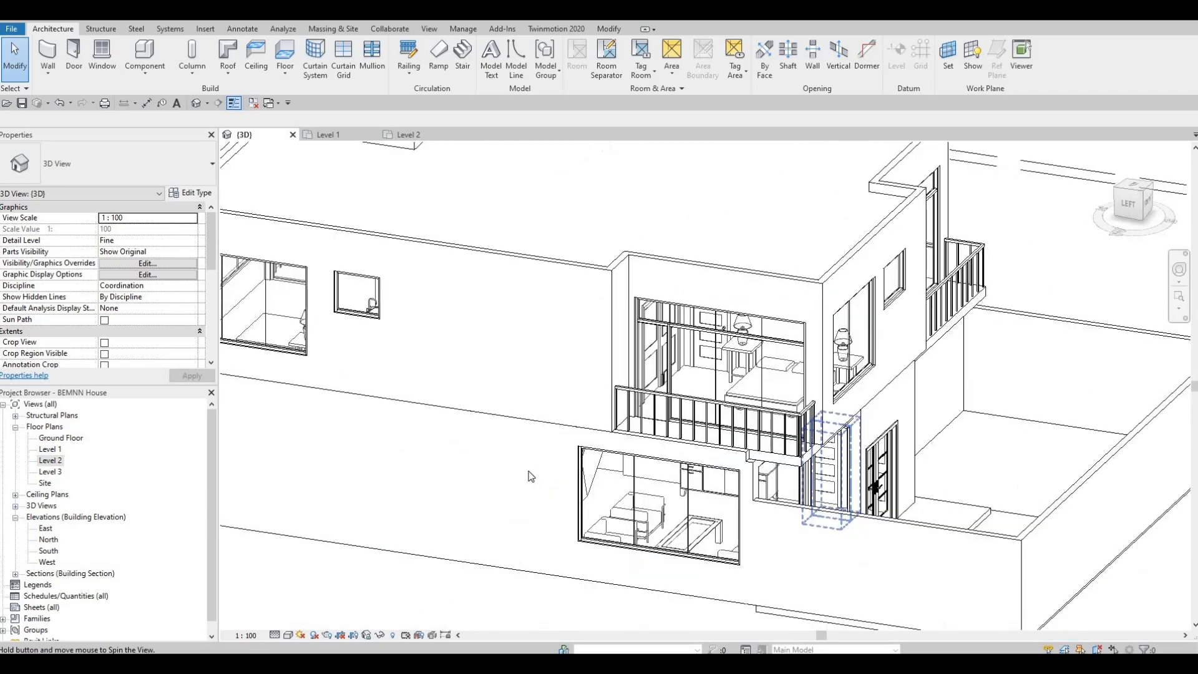
shift+middle_drag(529, 476, 743, 518)
shift+middle_drag(635, 503, 1029, 483)
shift+middle_drag(748, 487, 936, 459)
middle_drag(653, 443, 556, 347)
shift+middle_drag(730, 368, 577, 375)
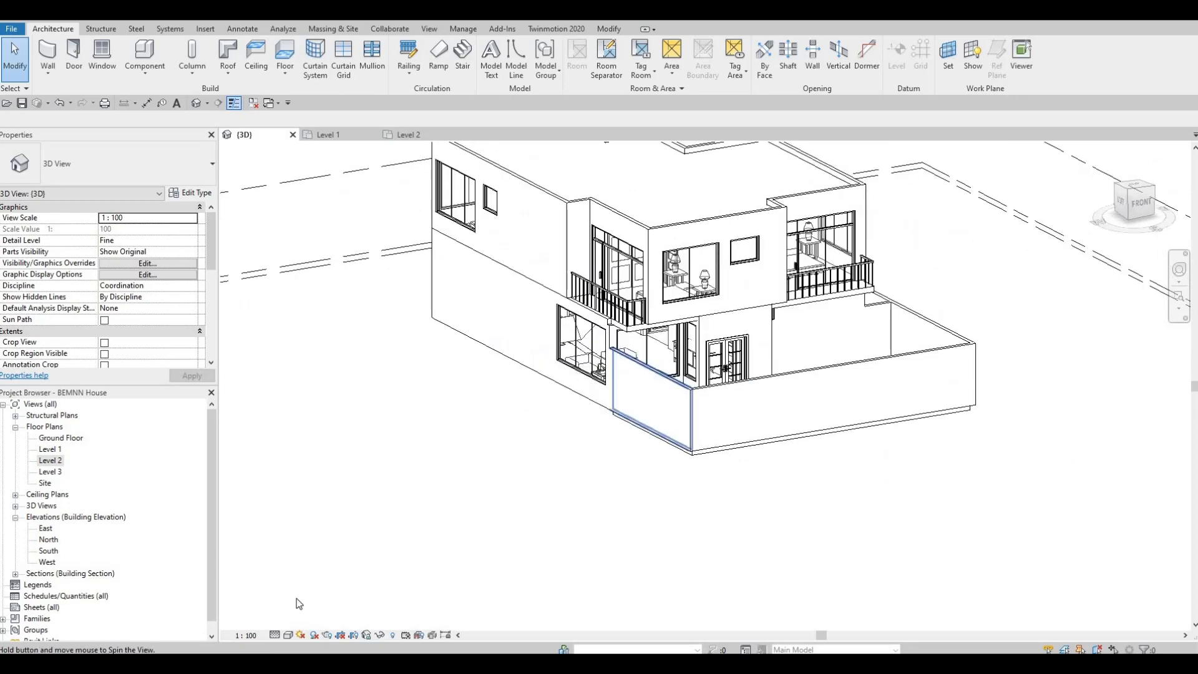
Change the 3D view's visual style from line display to coloured surfaces and look at the house from the front and sides
click(288, 636)
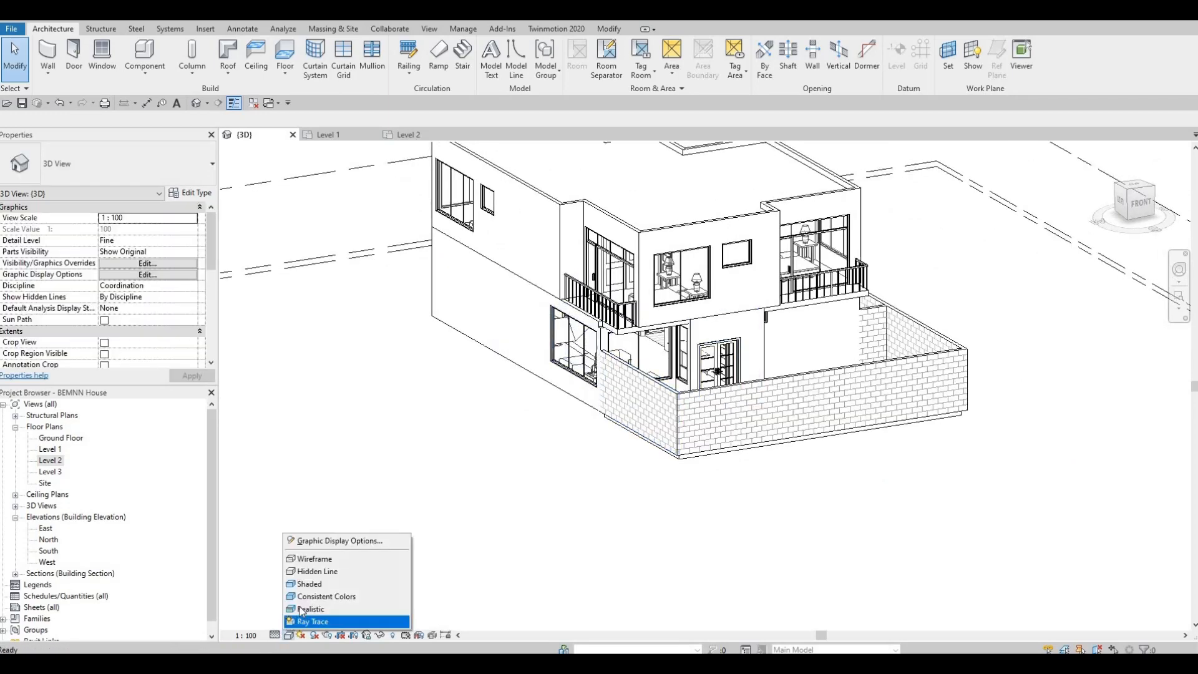
click(504, 494)
shift+middle_drag(627, 521, 509, 557)
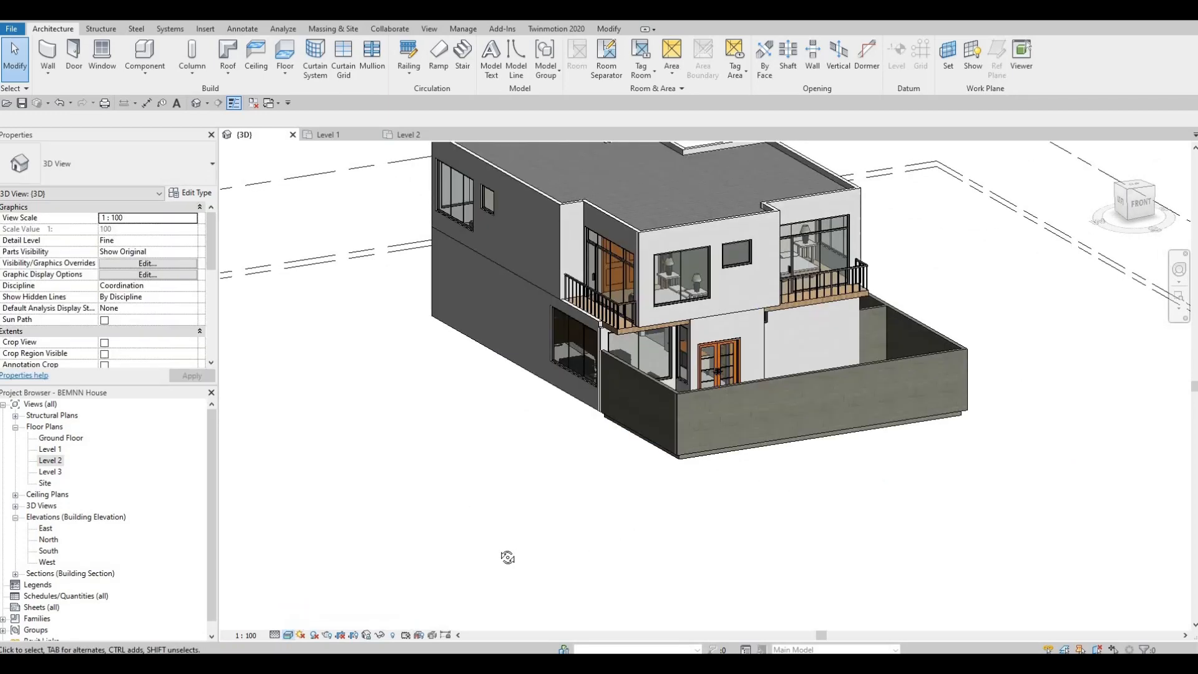
scroll(515, 443, up, 3)
shift+middle_drag(482, 488, 476, 528)
scroll(477, 529, down, 2)
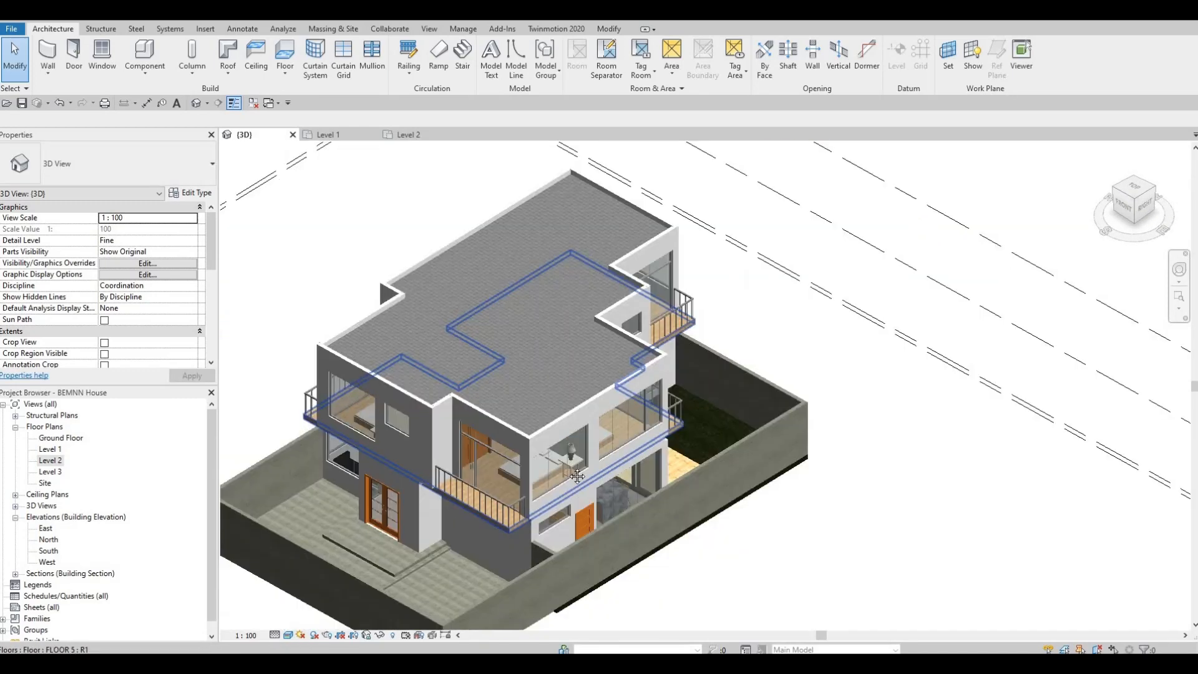
middle_drag(541, 504, 645, 443)
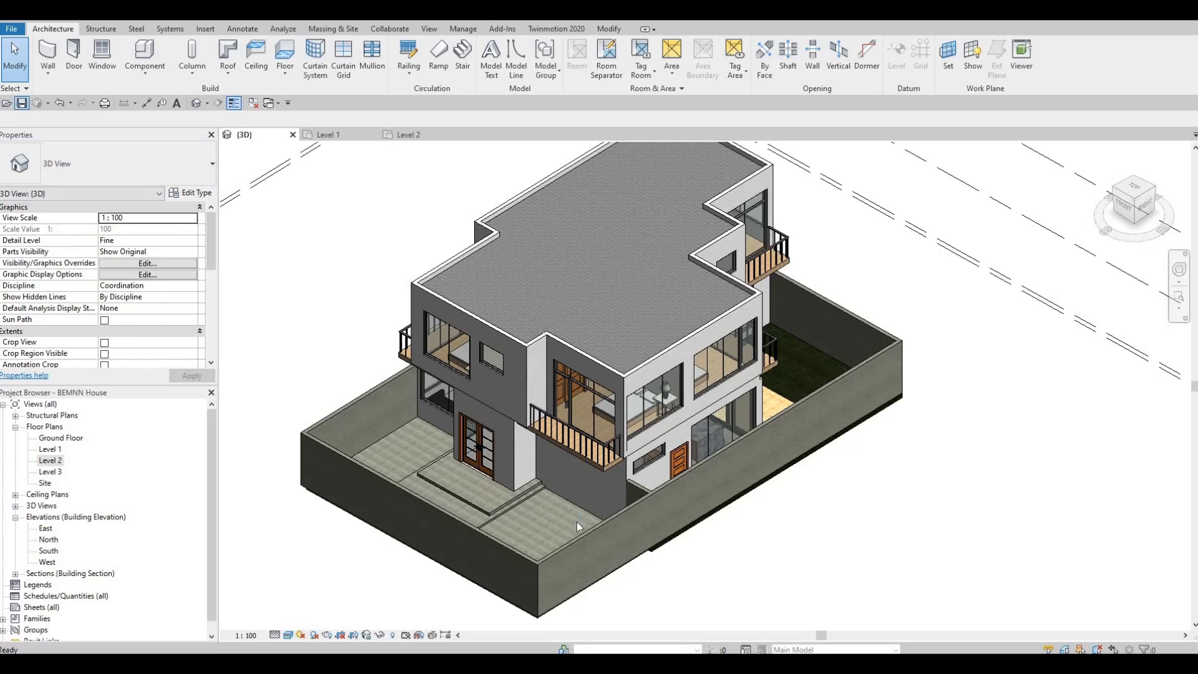
shift+middle_drag(683, 480, 653, 503)
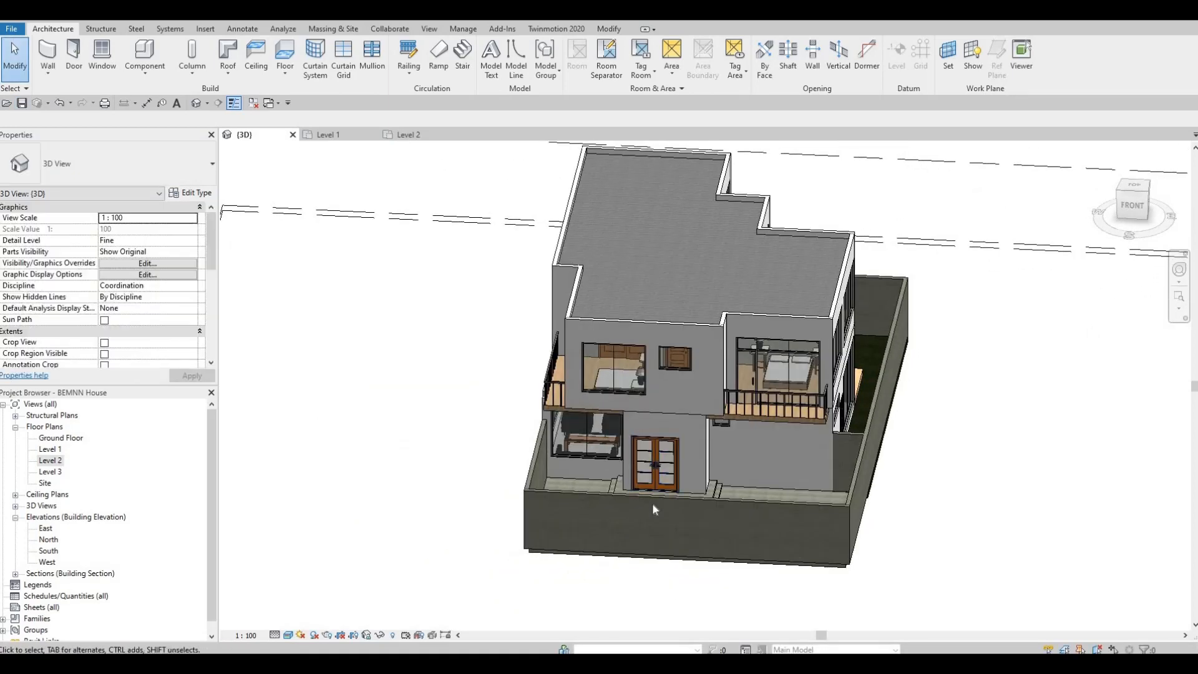
Open the Level 1 floor plan and frame the house interior
click(57, 457)
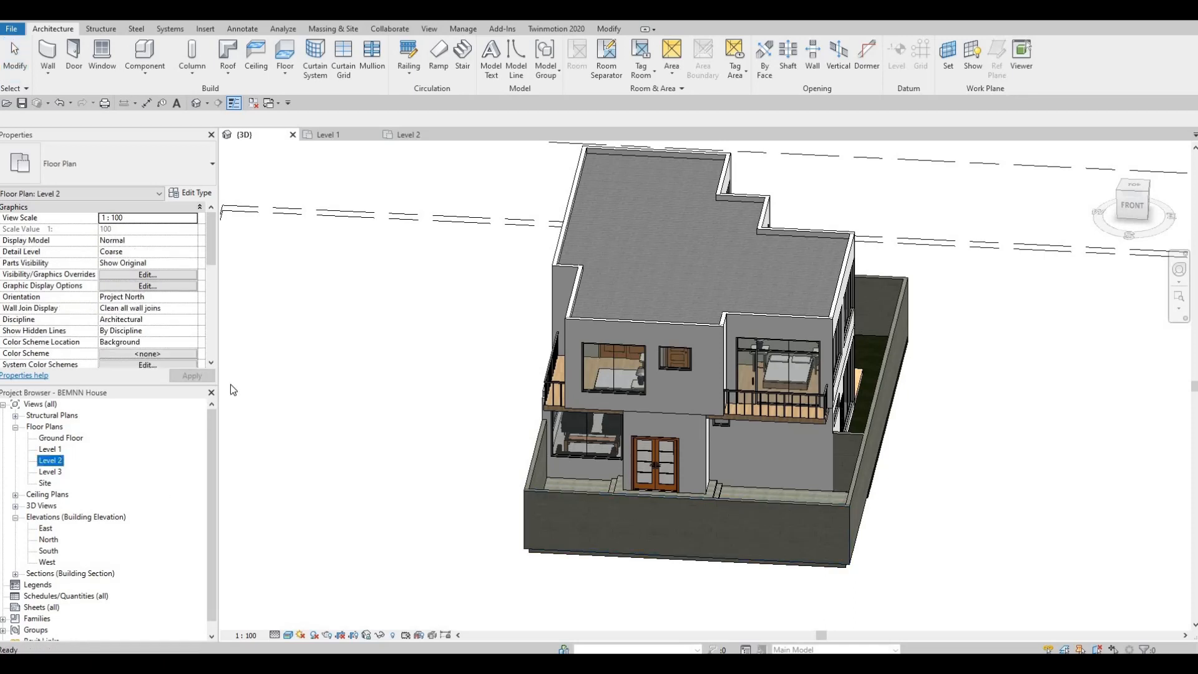
click(328, 135)
scroll(577, 341, down, 4)
middle_drag(605, 287, 545, 422)
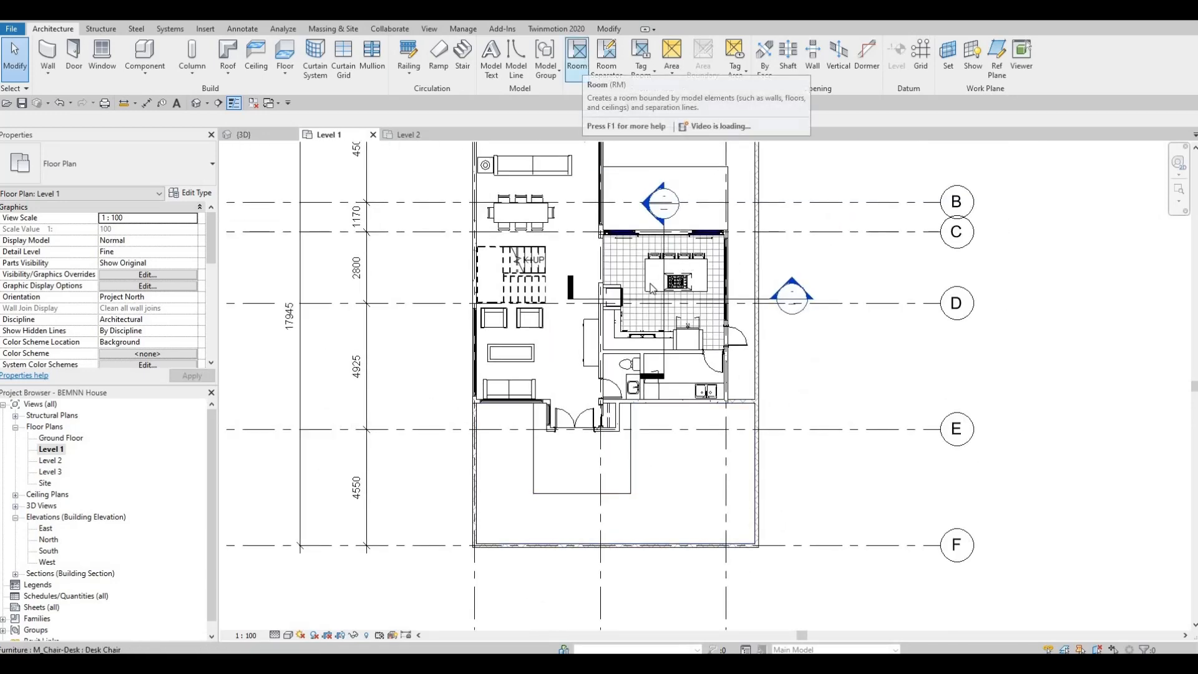
Place tagged rooms in the toilet and in the adjoining room with the double sink on Level 1
click(577, 60)
scroll(541, 245, up, 2)
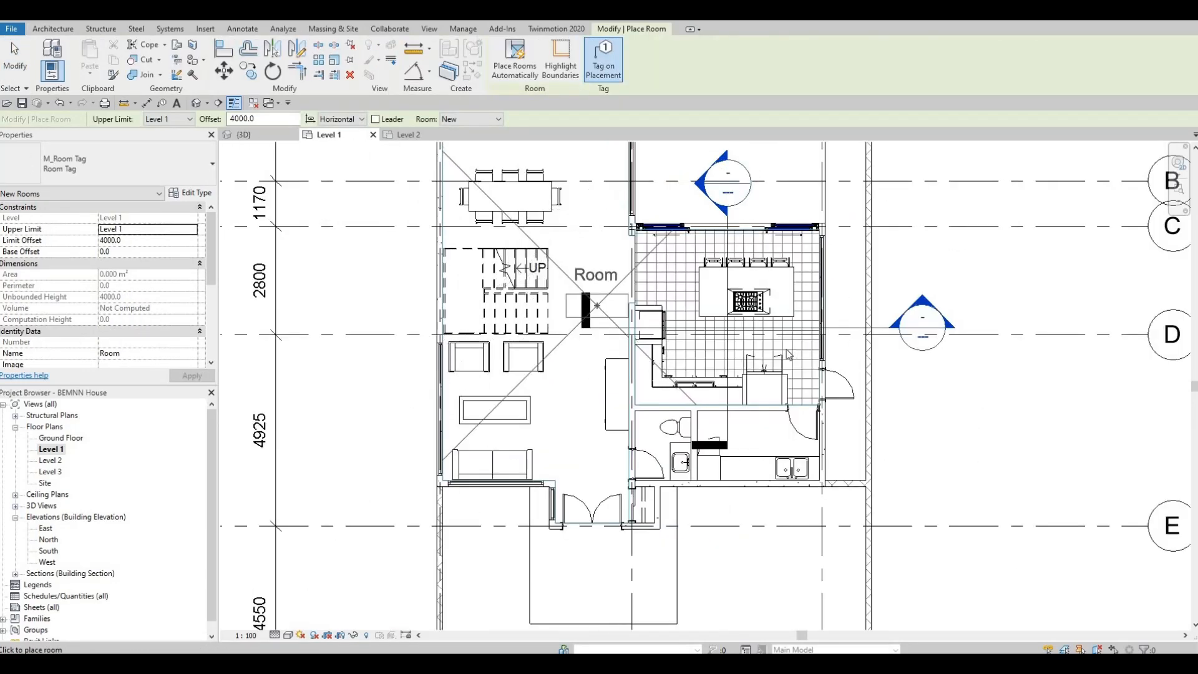
scroll(686, 452, up, 3)
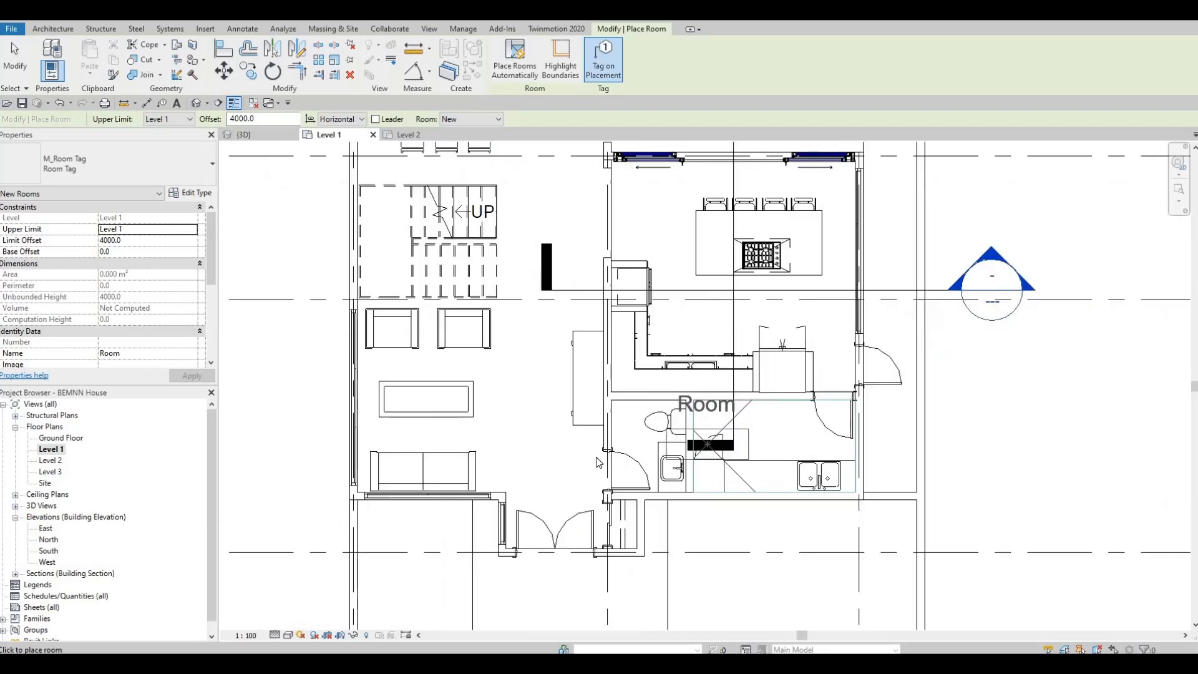
click(610, 465)
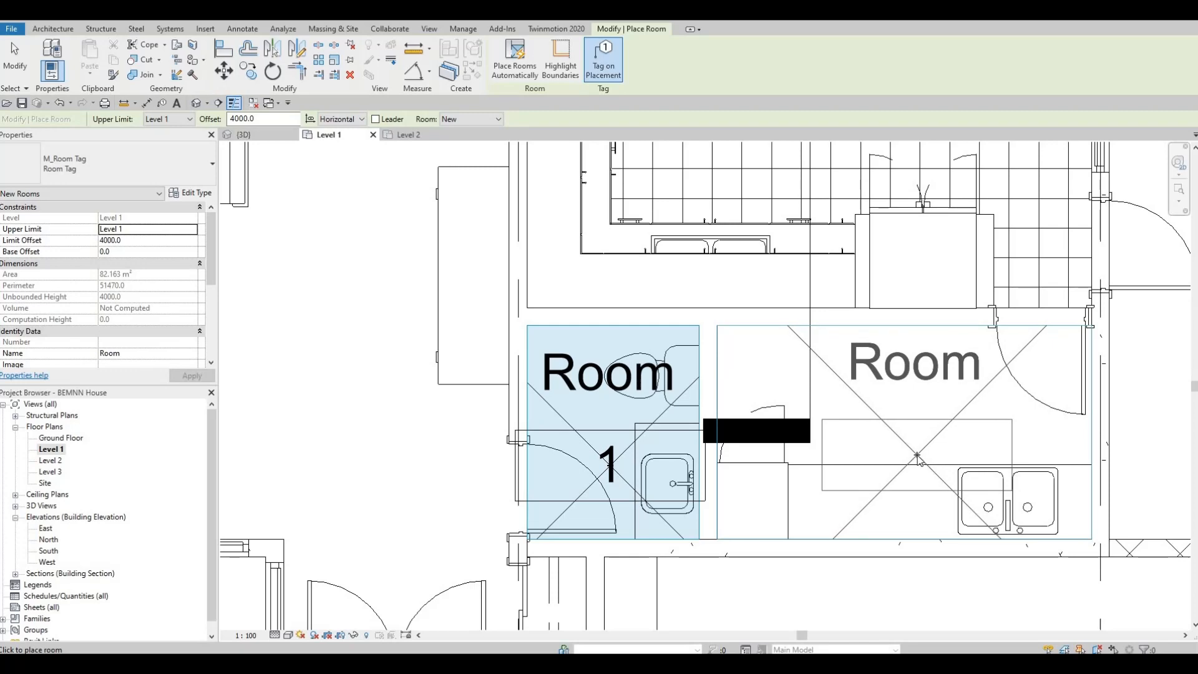
click(916, 455)
scroll(786, 472, down, 2)
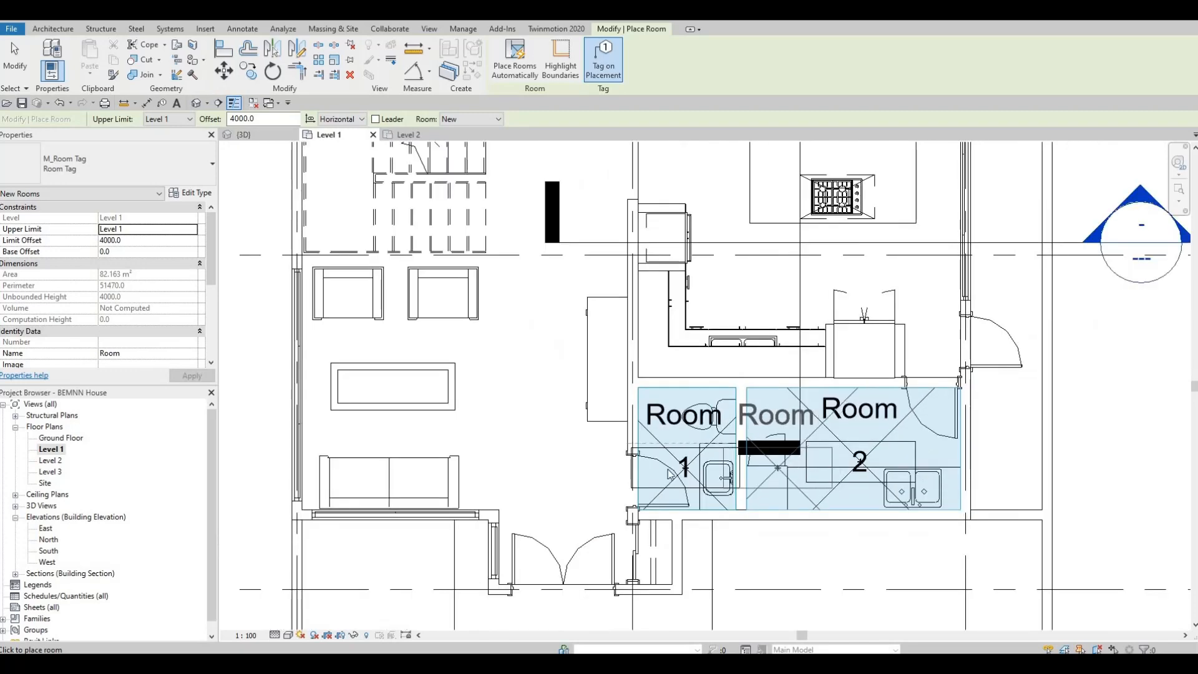
middle_drag(632, 516, 723, 564)
scroll(736, 571, down, 2)
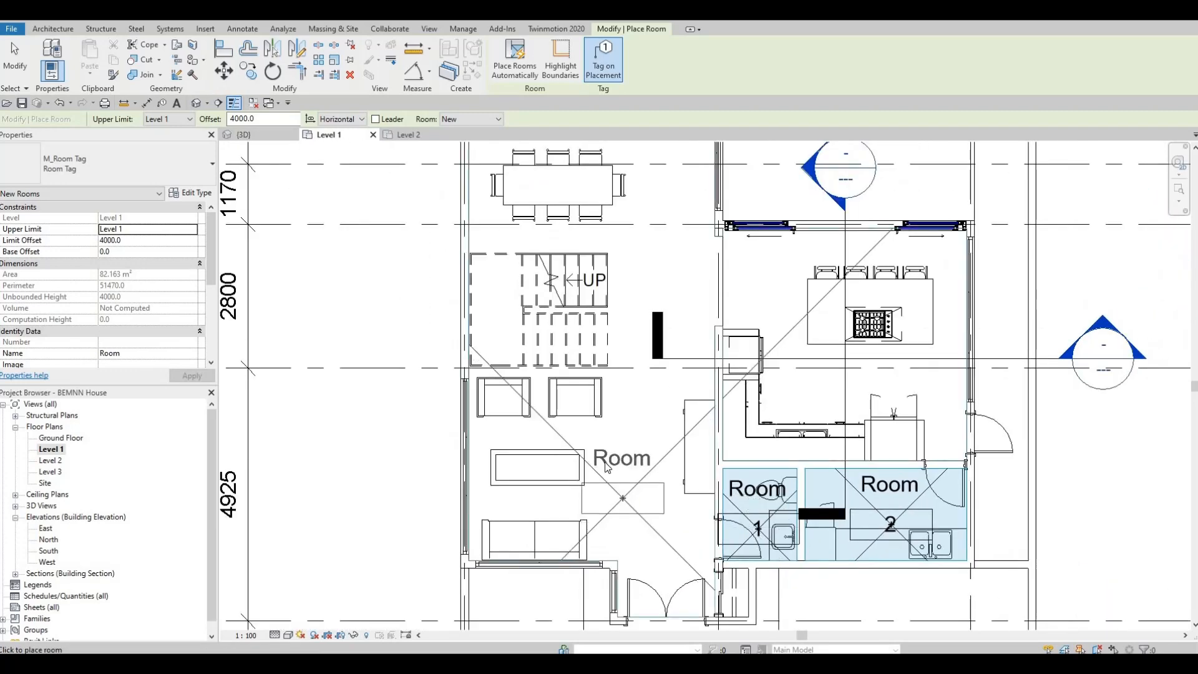
middle_drag(664, 386, 665, 554)
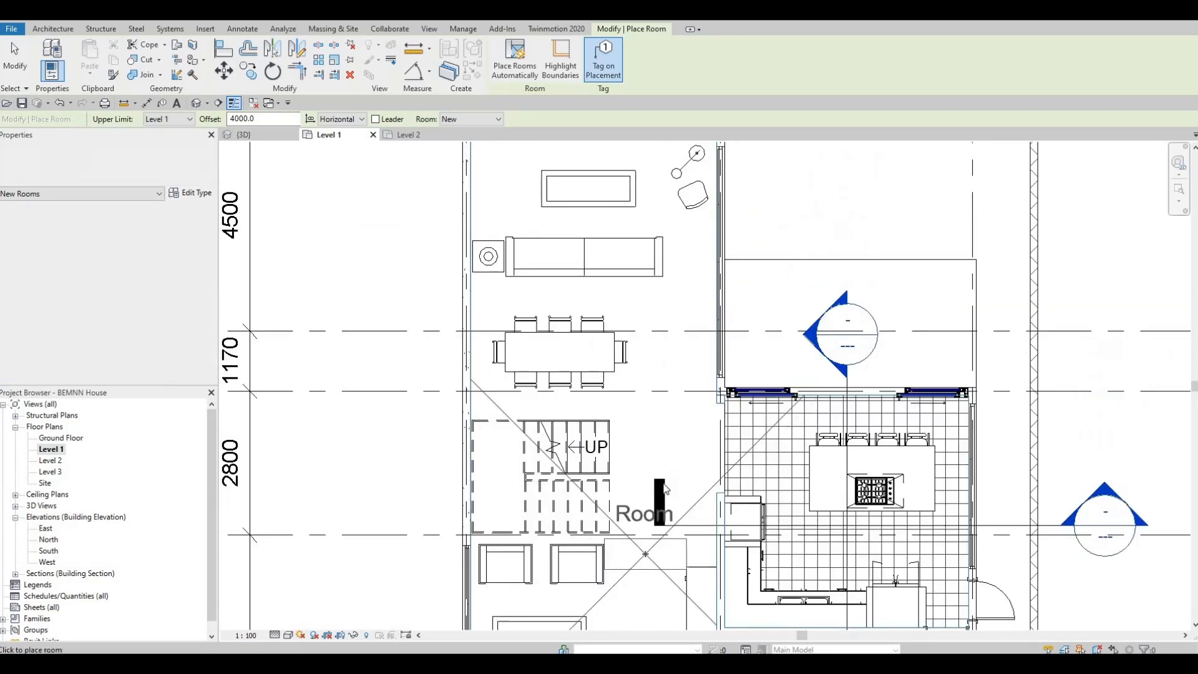
middle_drag(535, 144, 535, 213)
key(Escape)
key(Escape)
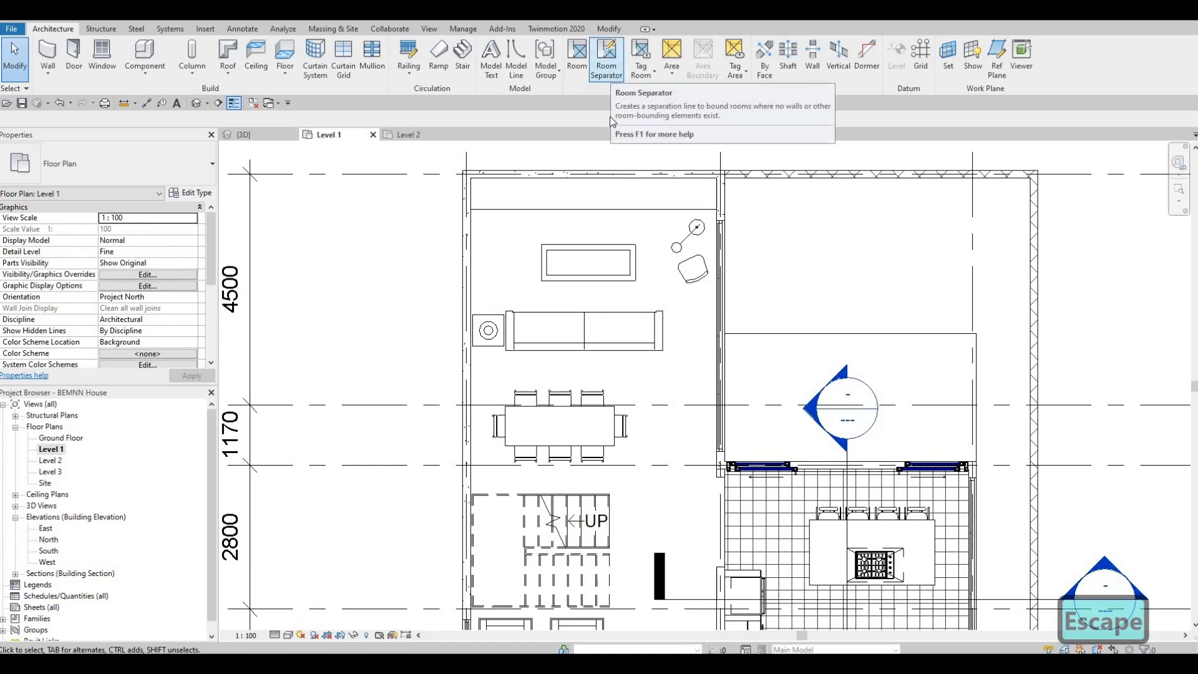
Draw a horizontal room separation line from wall to wall between the rear sofa and the dining table
click(606, 57)
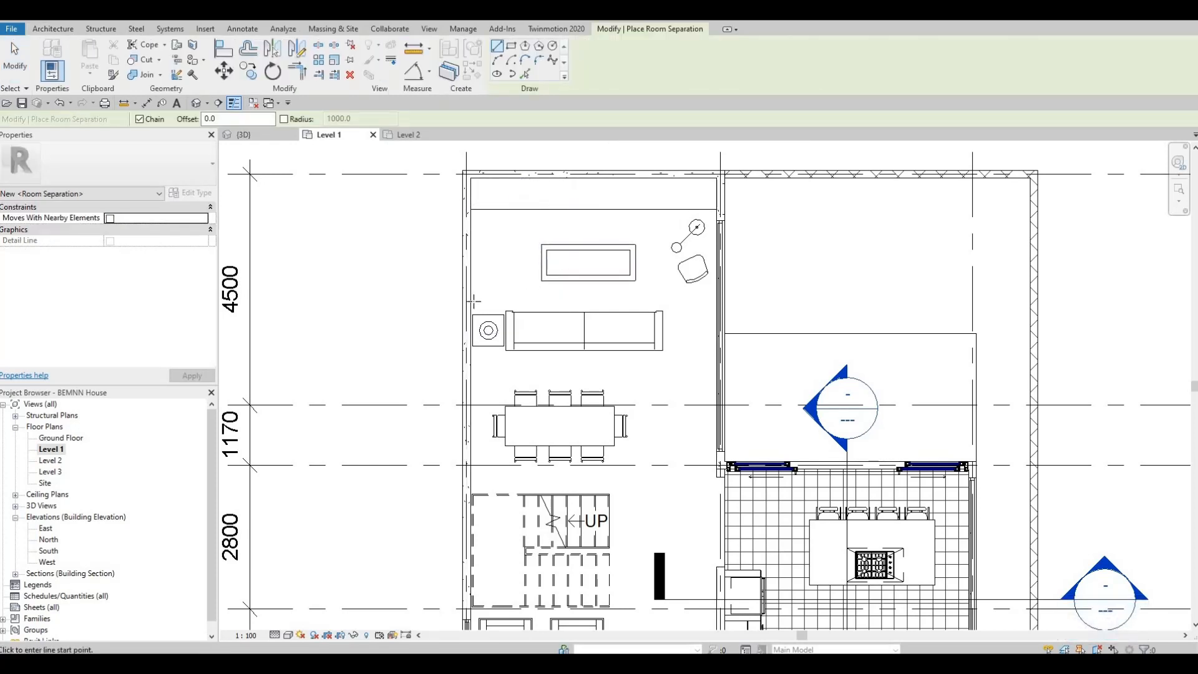
click(470, 368)
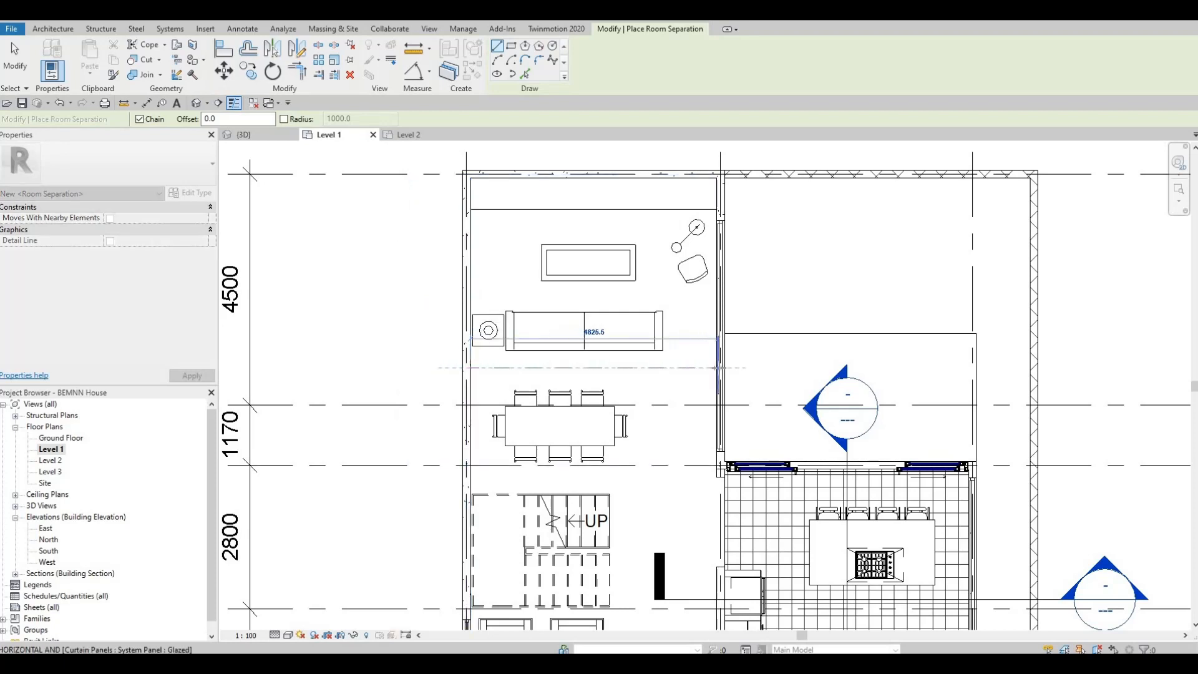
click(708, 377)
key(Escape)
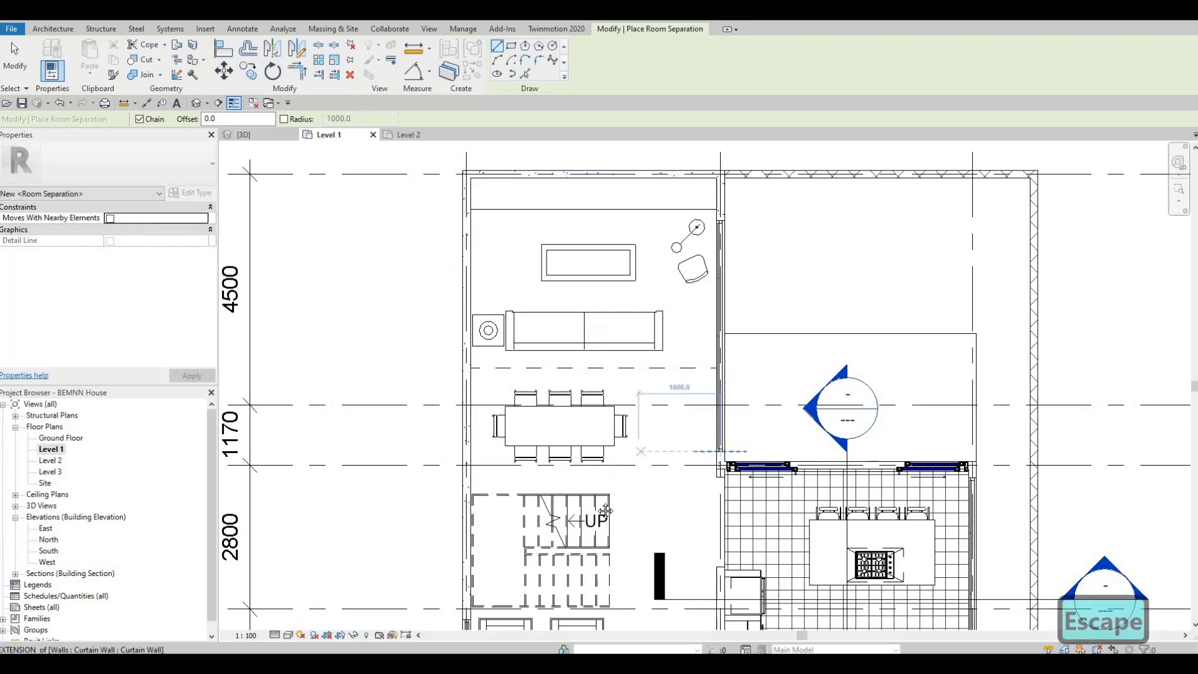
Draw a horizontal room separation line across the open space between the dining table and the staircase
middle_drag(580, 341, 612, 348)
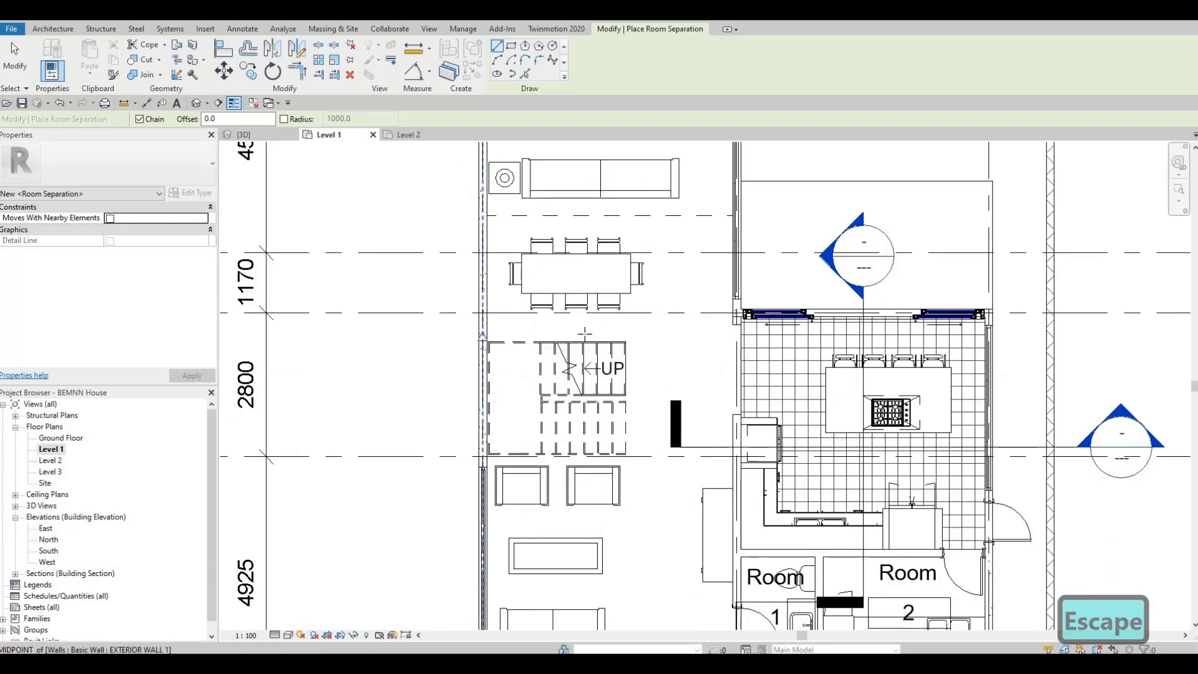
click(483, 337)
key(Escape)
click(735, 324)
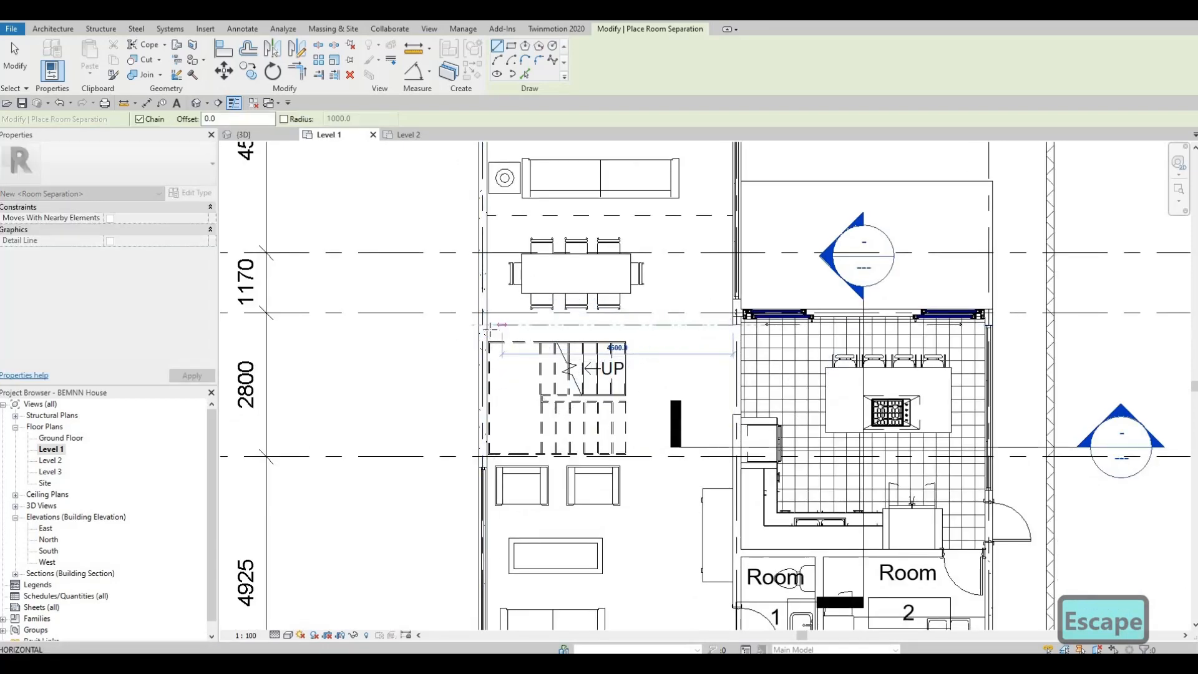
key(Escape)
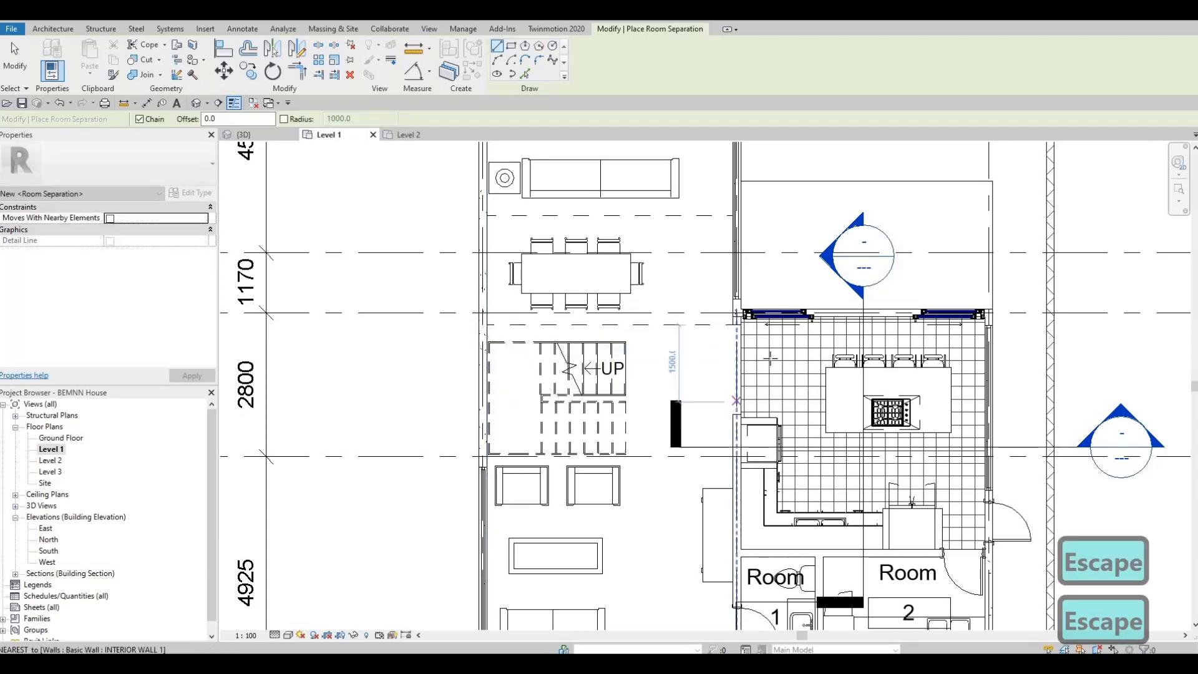
Draw a horizontal room separation line from the exterior wall to the interior wall between the staircase and the two armchairs
scroll(734, 340, up, 2)
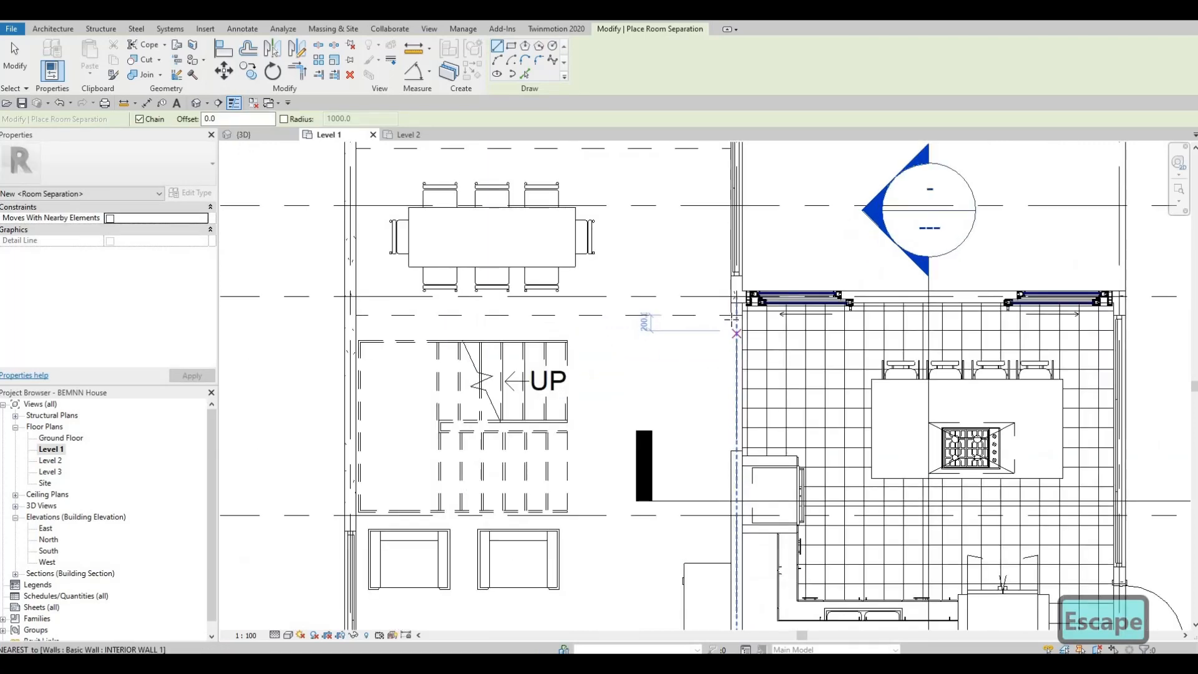
scroll(753, 345, down, 2)
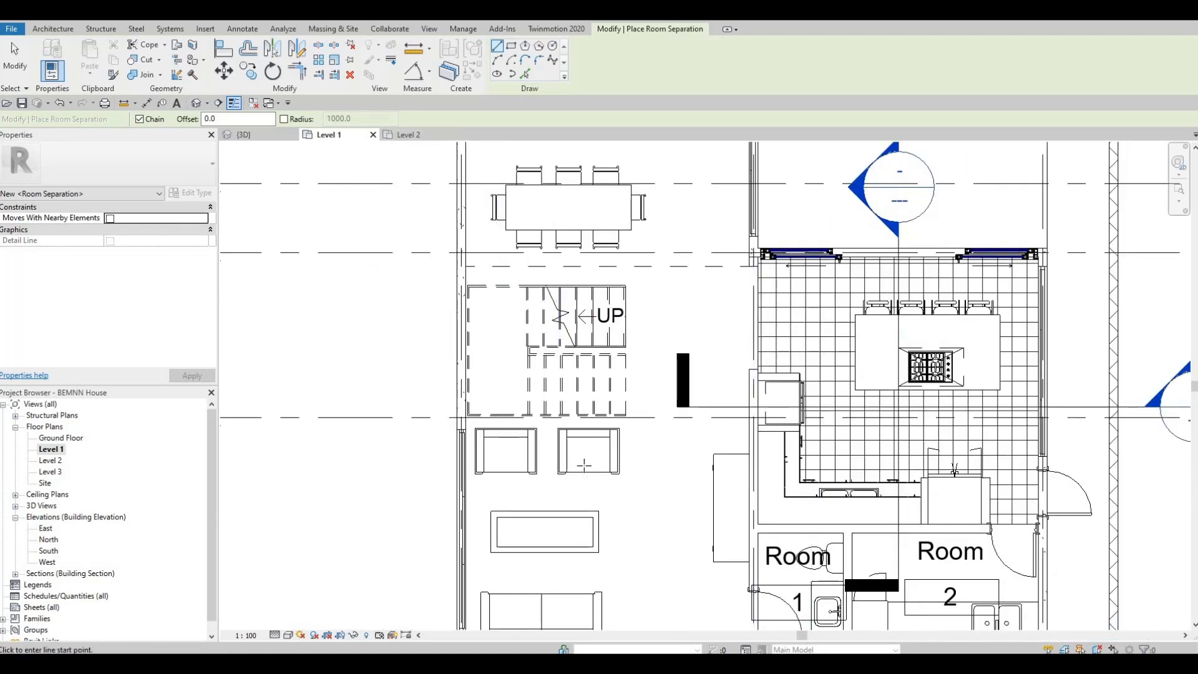
middle_drag(490, 342, 478, 245)
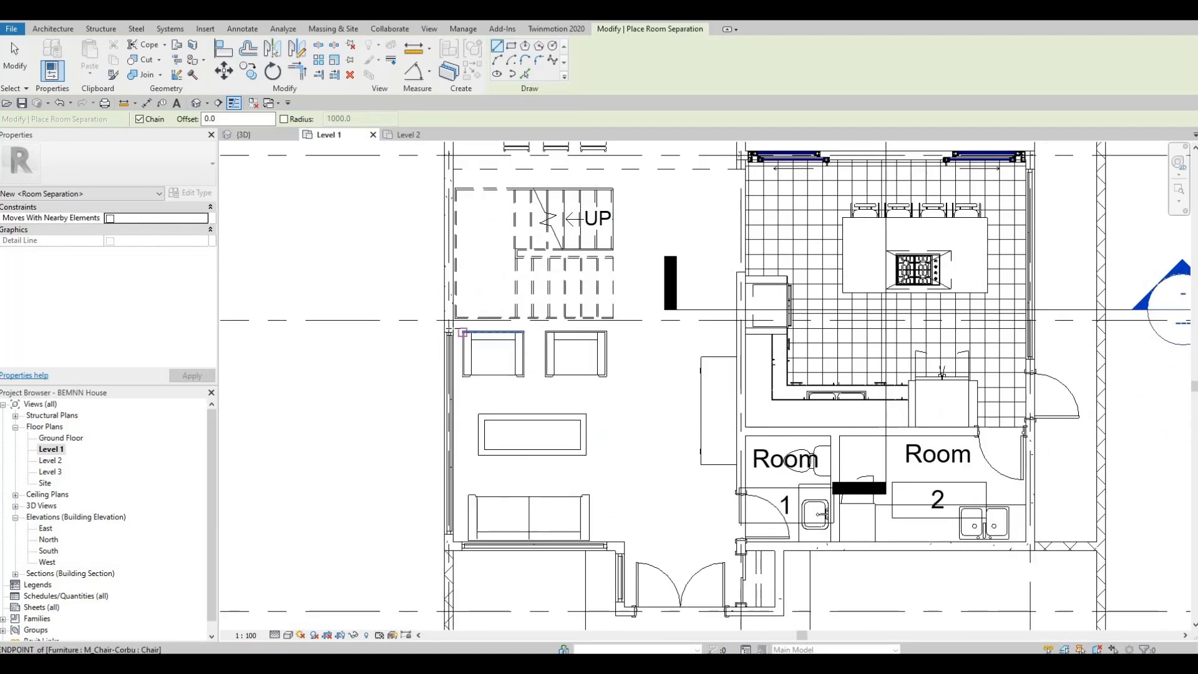
scroll(450, 327, up, 2)
click(452, 325)
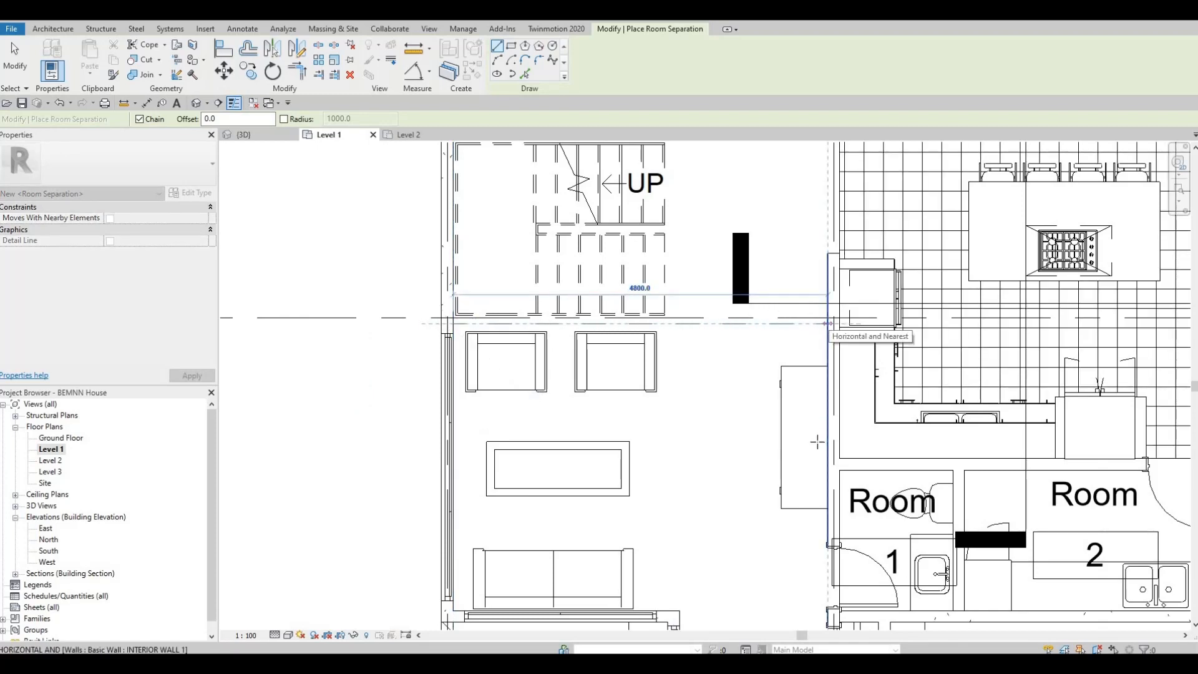
click(828, 324)
key(Escape)
Enclose the foyer behind the double entrance door with an L-shaped room separation line, its vertical leg about 1175 mm long
middle_drag(743, 573, 690, 275)
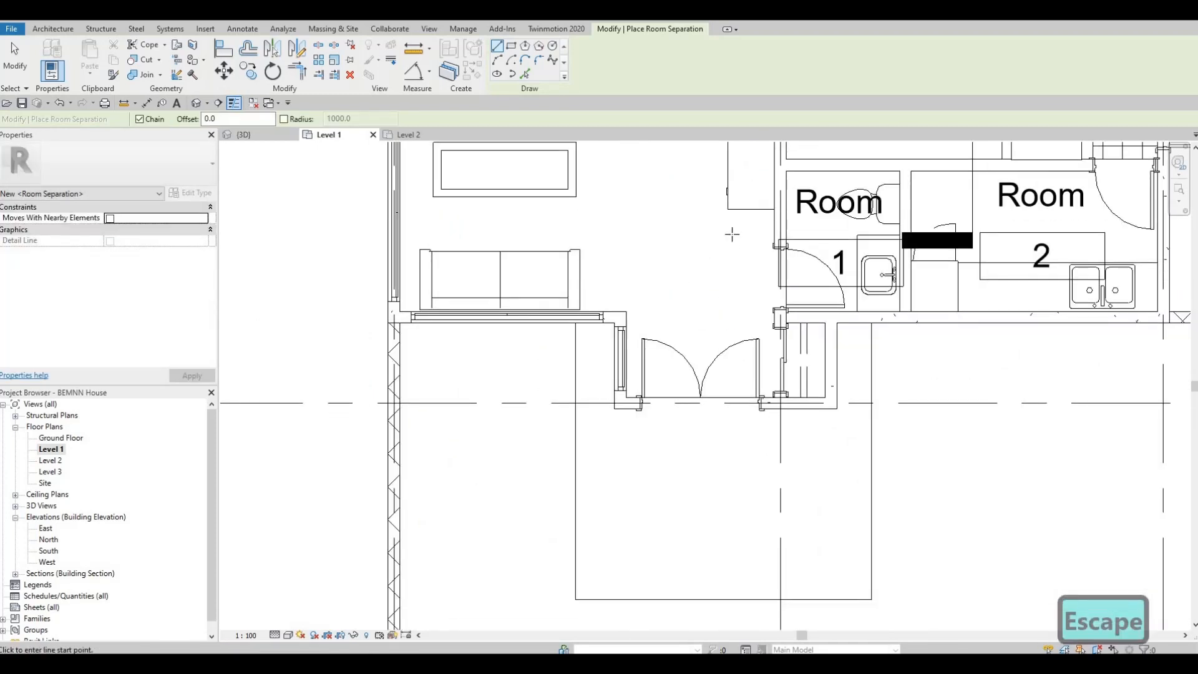
click(618, 220)
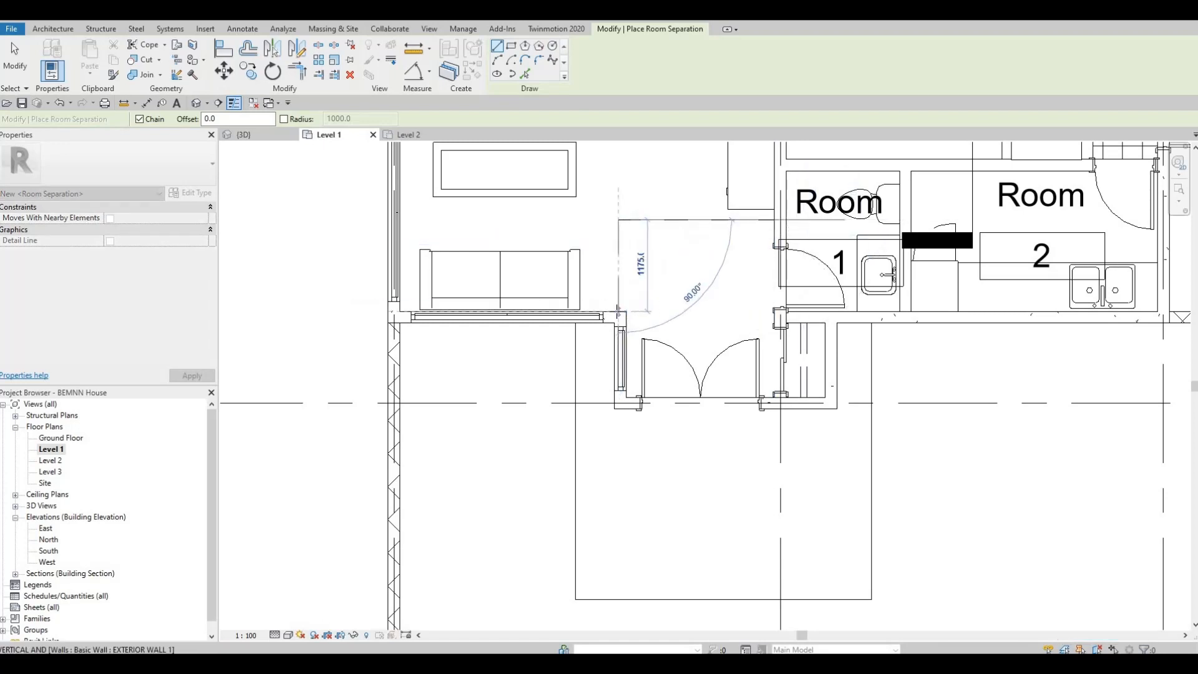
click(618, 310)
key(Escape)
Look over the Level 1 plan for other open spaces needing room separation lines, and leave the Room Separator command
scroll(597, 290, down, 2)
middle_drag(640, 297, 609, 352)
middle_drag(714, 251, 689, 446)
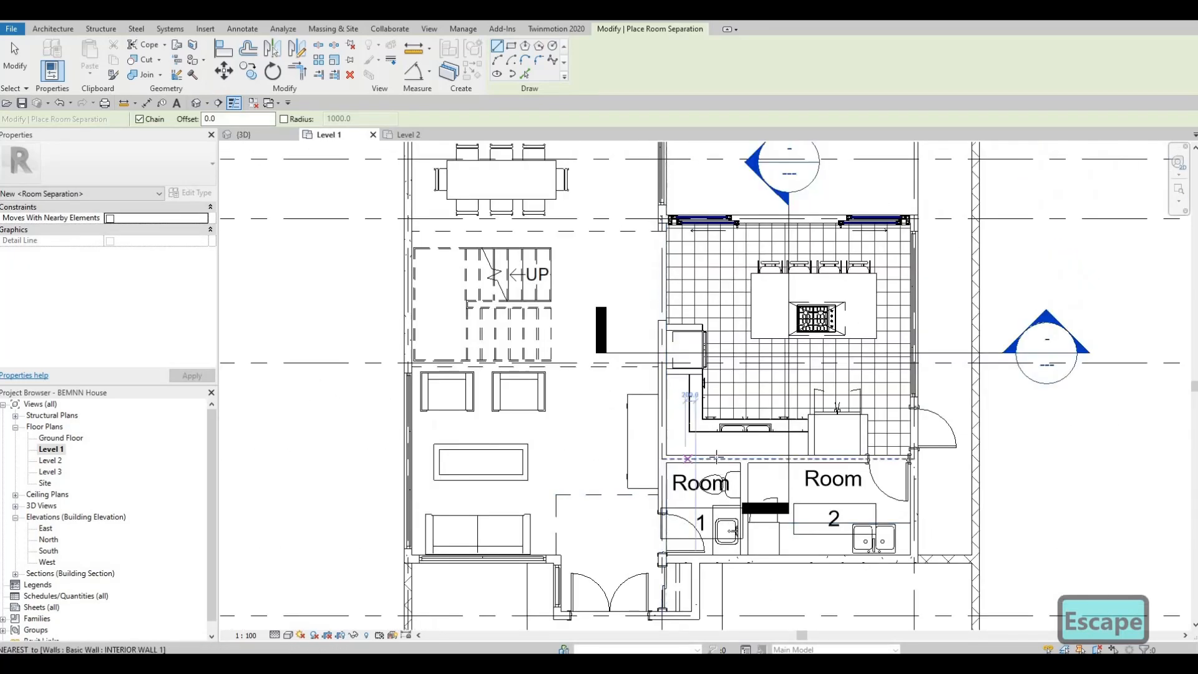
middle_drag(701, 302, 682, 405)
scroll(676, 405, down, 1)
middle_drag(615, 293, 601, 396)
mouse_move(682, 475)
middle_down()
mouse_move(679, 414)
mouse_move(716, 159)
middle_up()
middle_drag(721, 434, 708, 318)
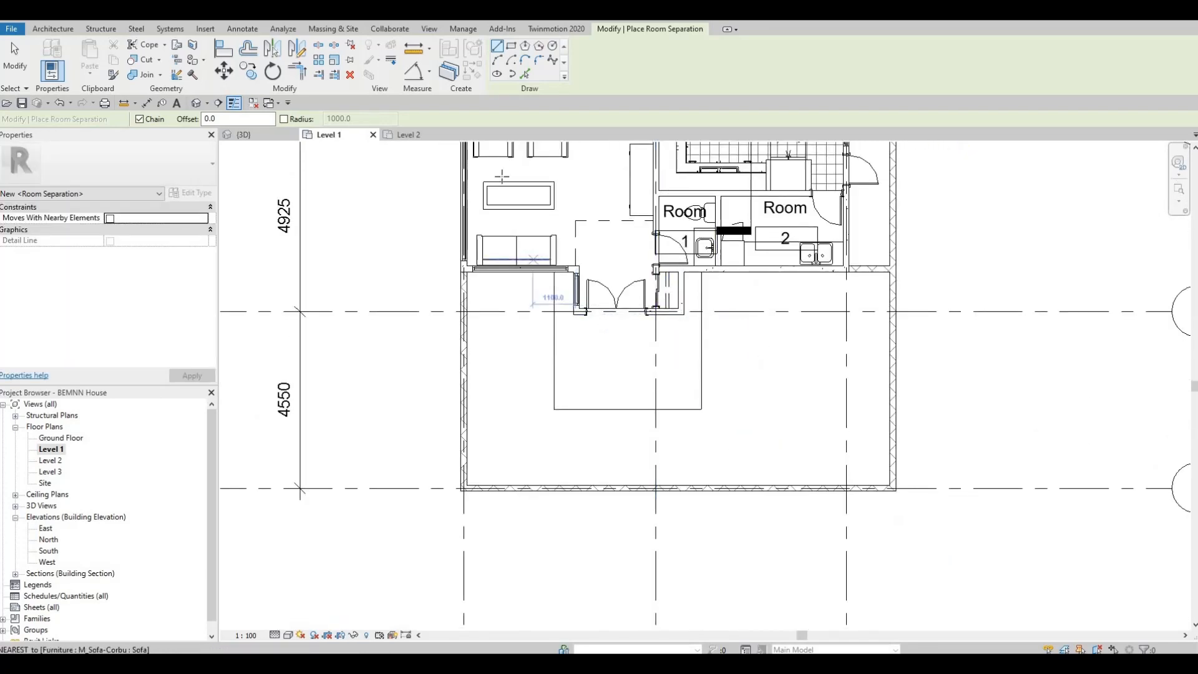
key(Escape)
key(Escape)
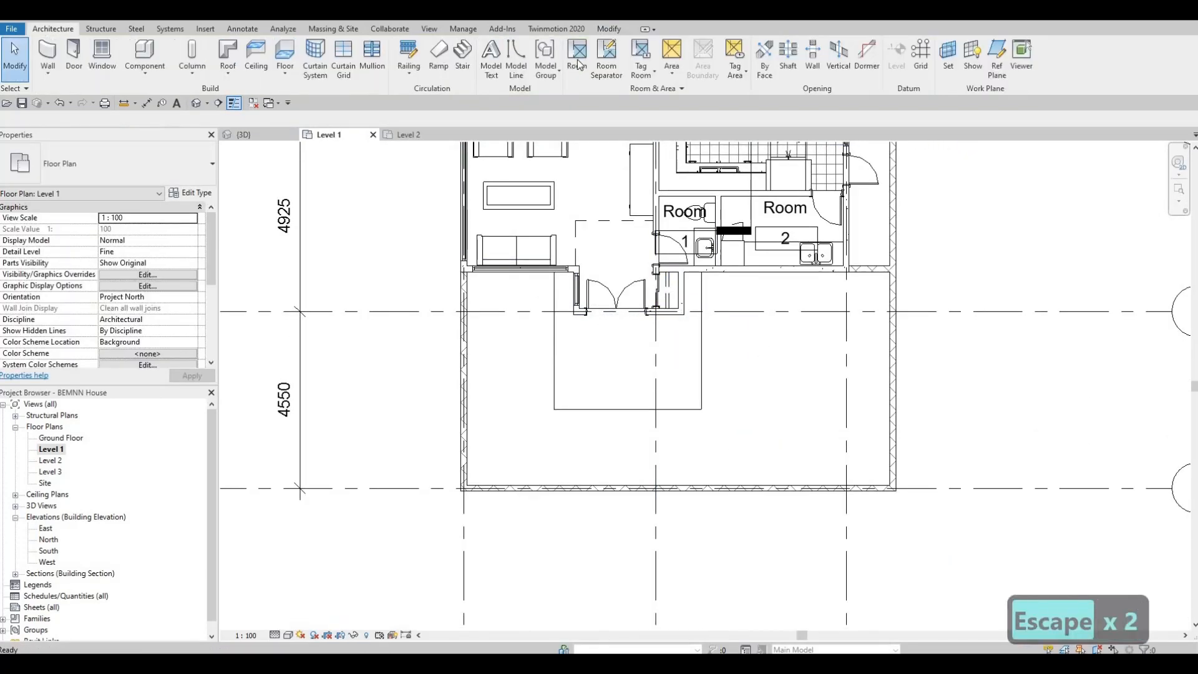
Place tagged rooms in the foyer, the armchair seating area and the kitchen on the Level 1 plan
key(r)
key(m)
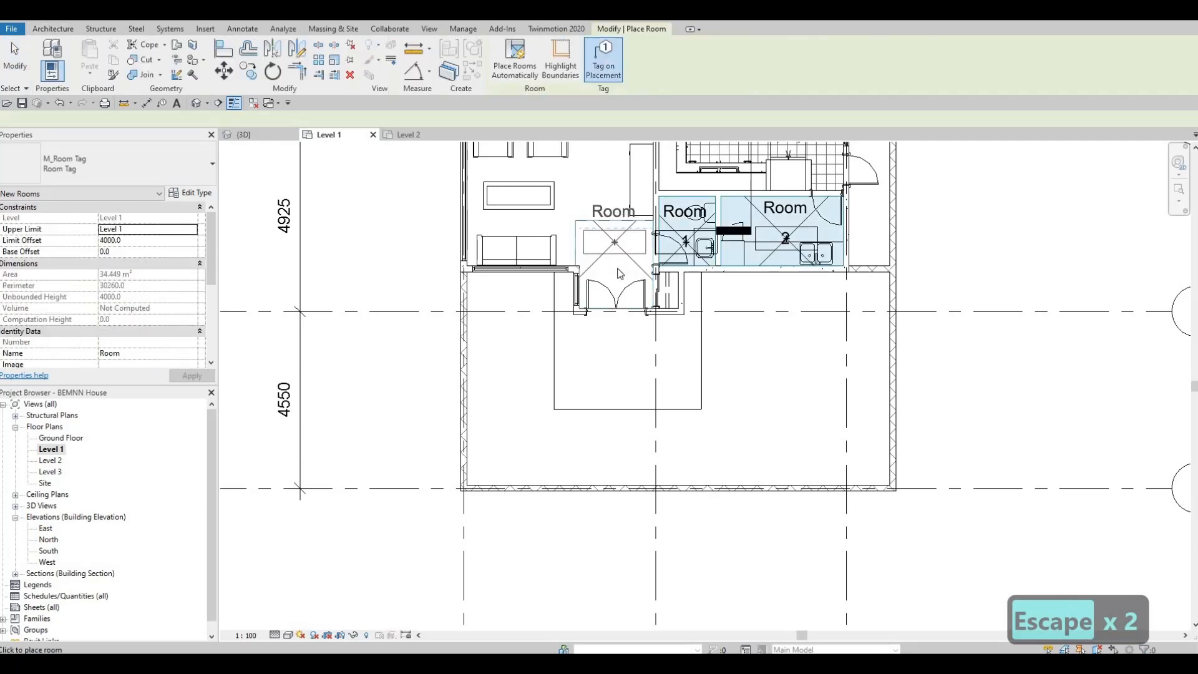
click(616, 266)
middle_drag(565, 214, 567, 377)
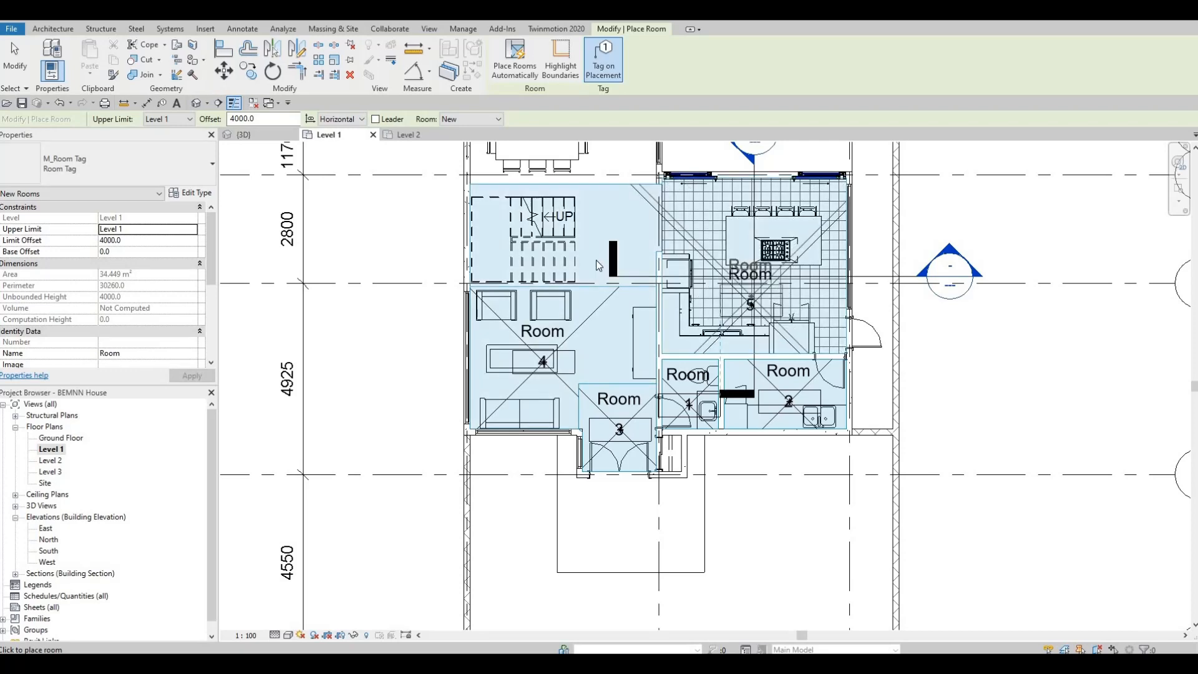
middle_drag(584, 211, 578, 440)
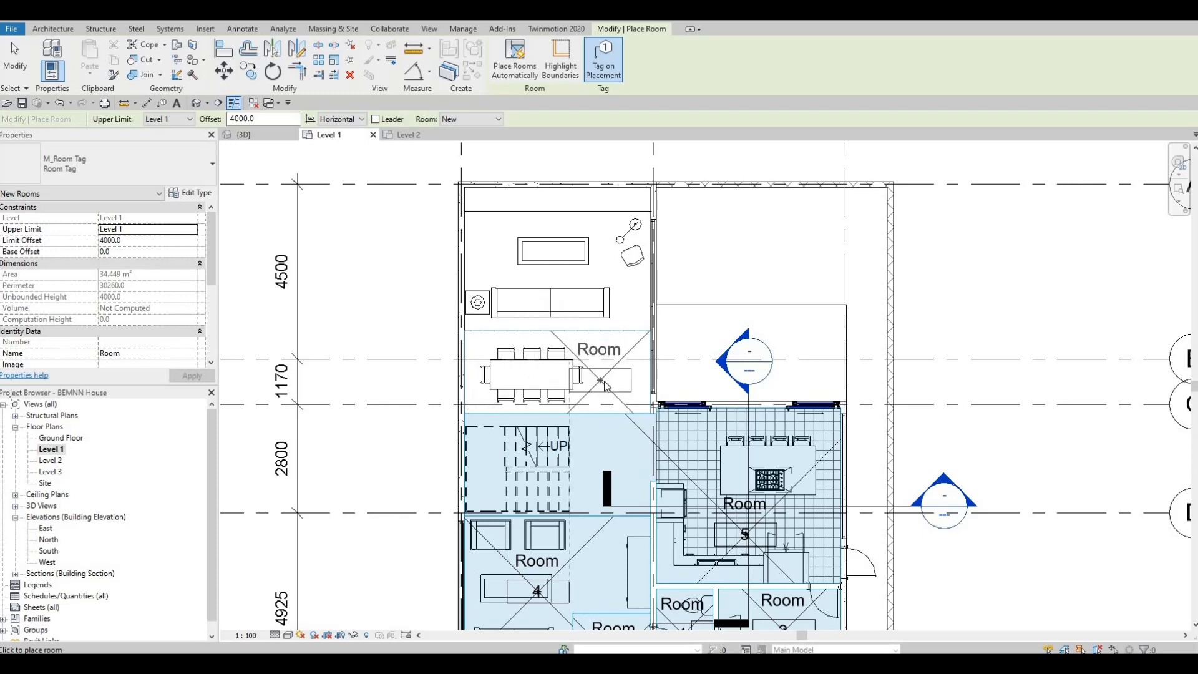
Place tagged rooms in the dining area, the living area and the outdoor area adjoining the kitchen, and leave the Room command
click(554, 267)
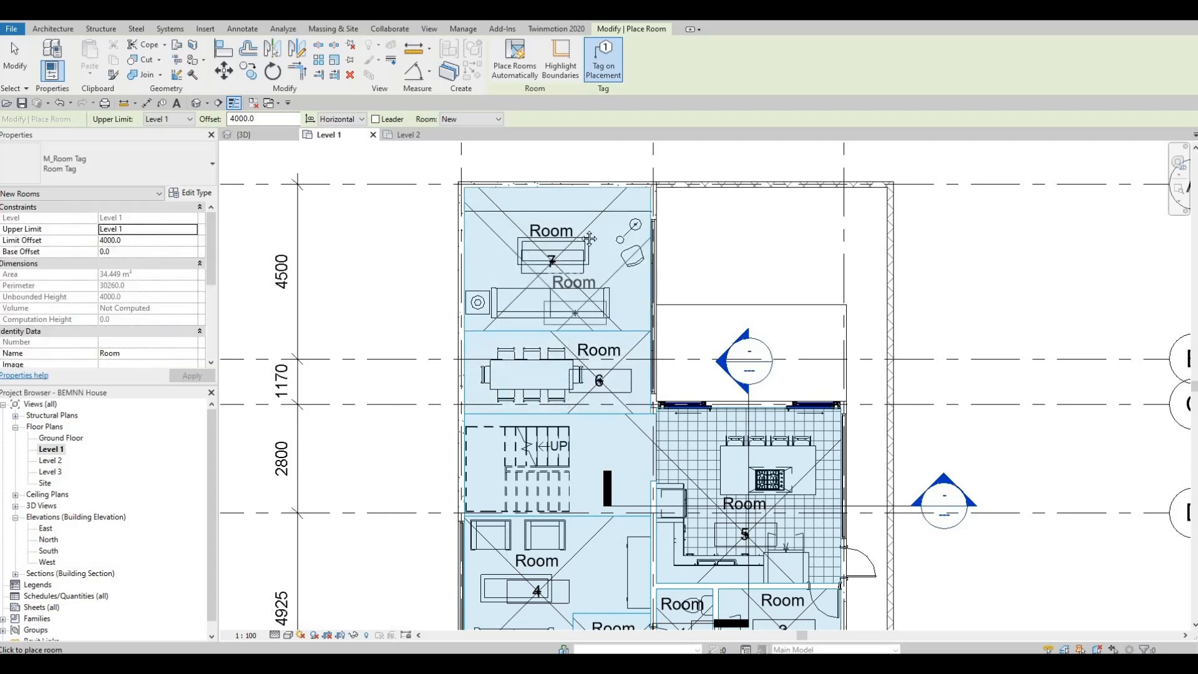
middle_drag(738, 225, 689, 276)
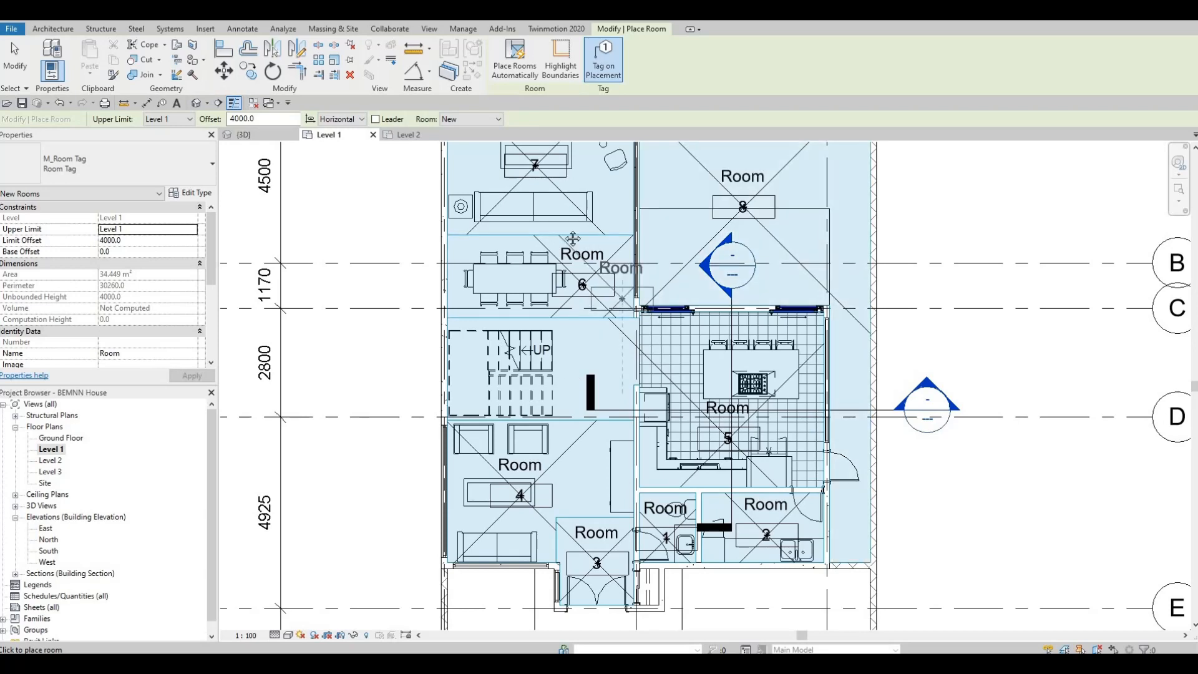
scroll(573, 238, down, 2)
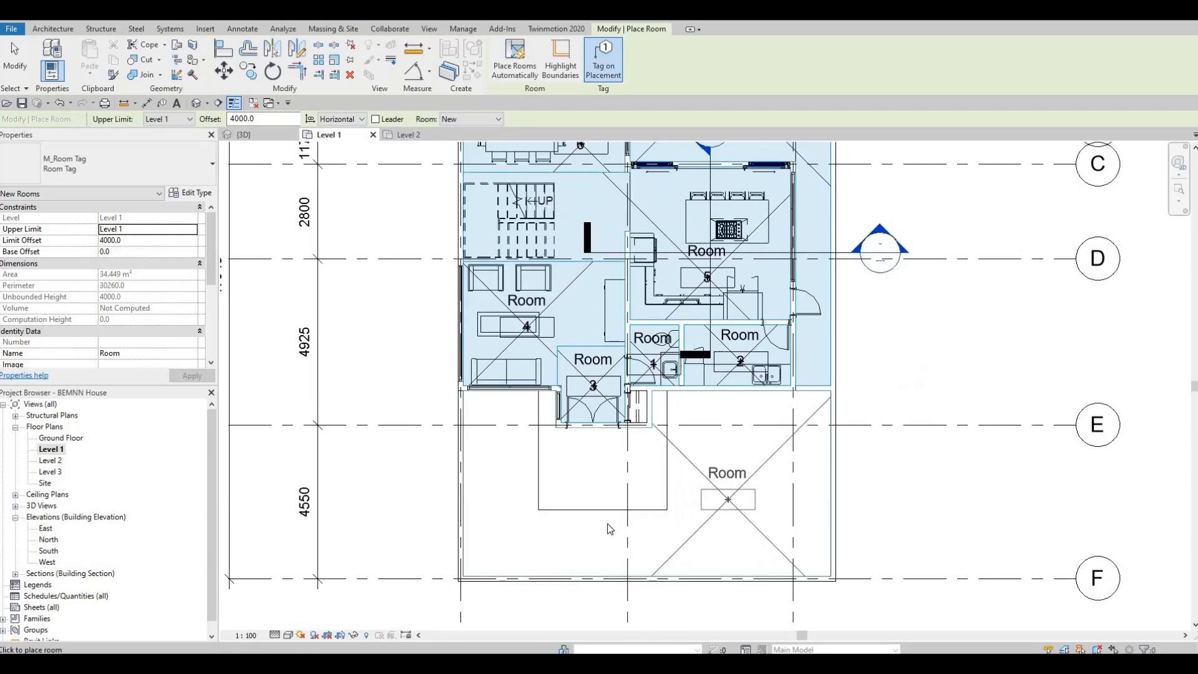
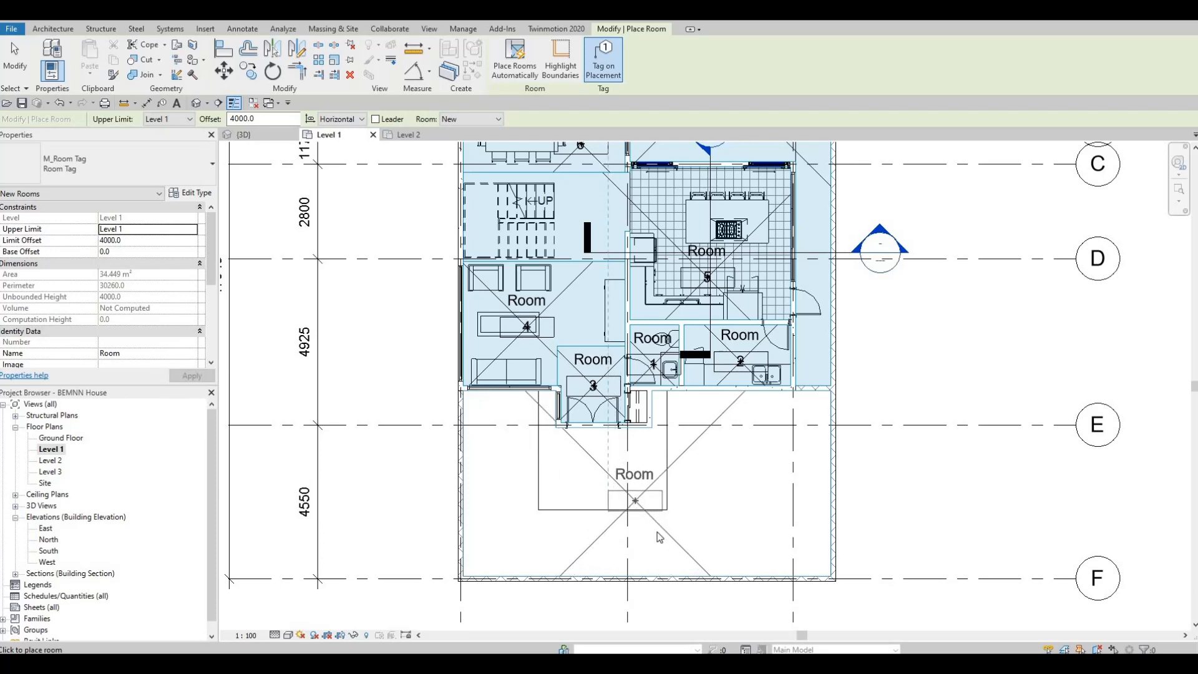
key(Escape)
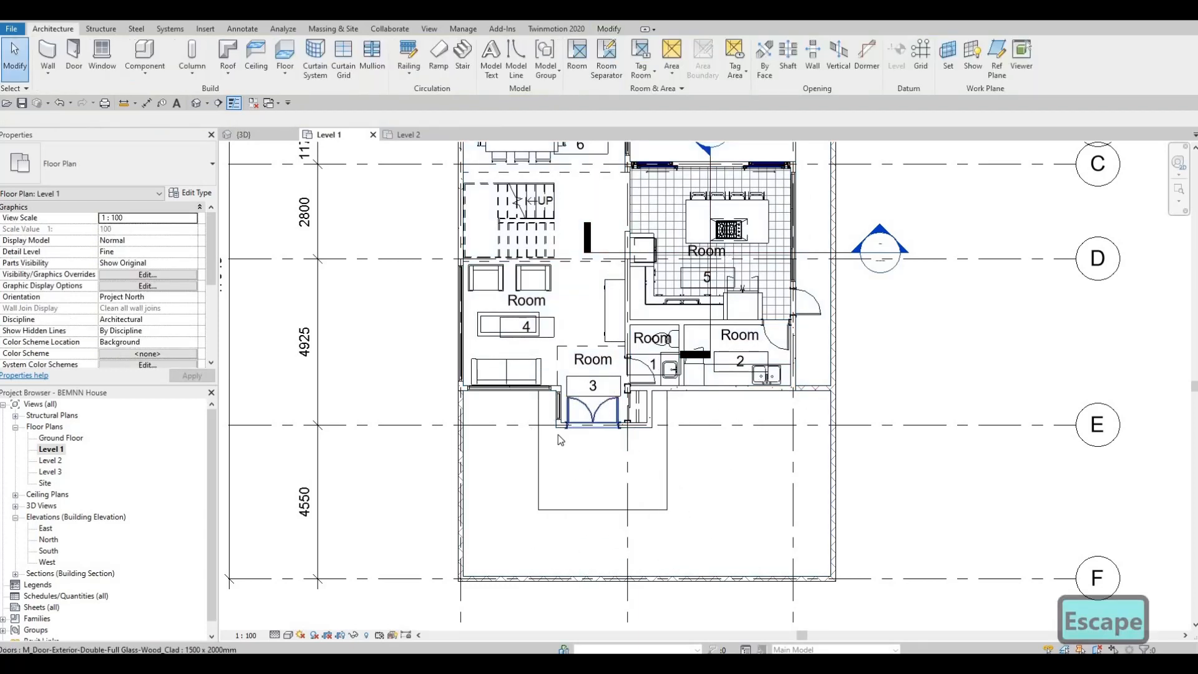
Try to place a tagged room in the staircase area that opens onto the kitchen
ctrl+scroll(558, 434, up, 3)
scroll(556, 369, up, 2)
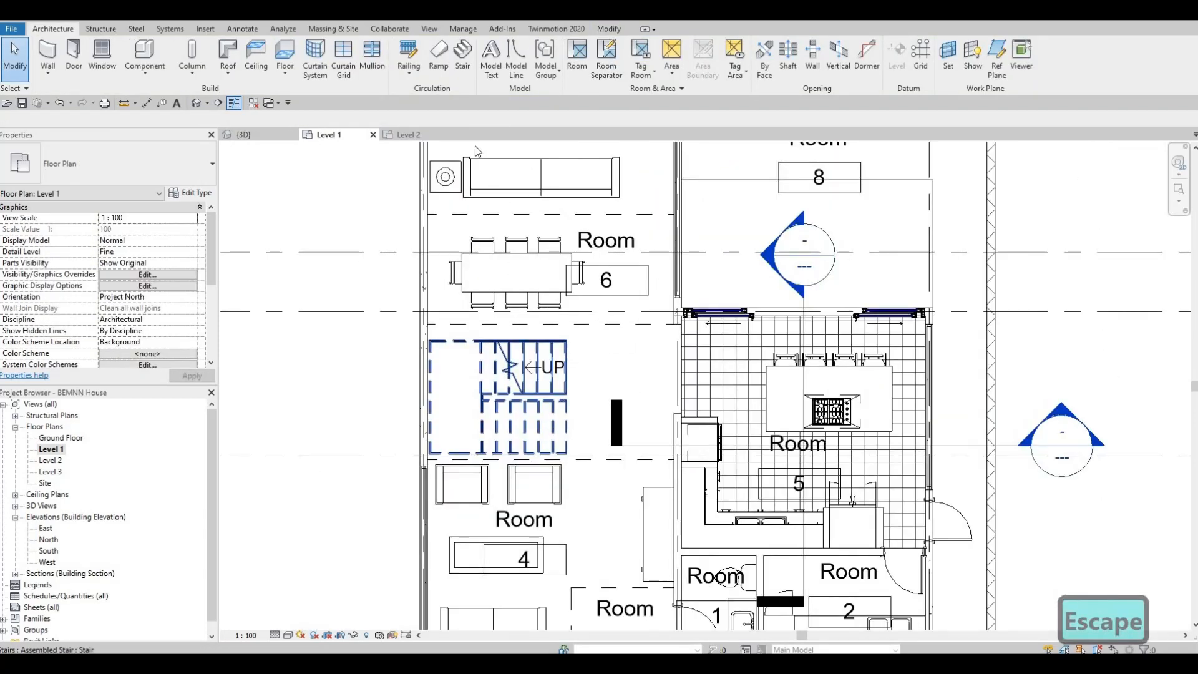
click(578, 59)
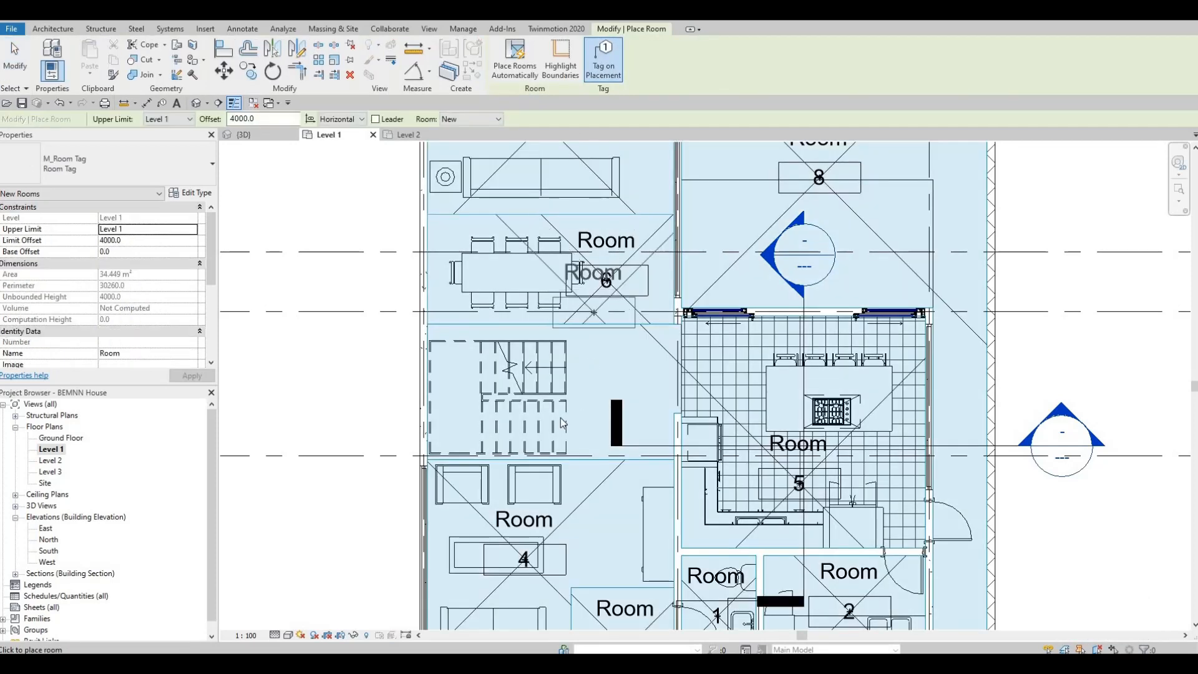
click(584, 422)
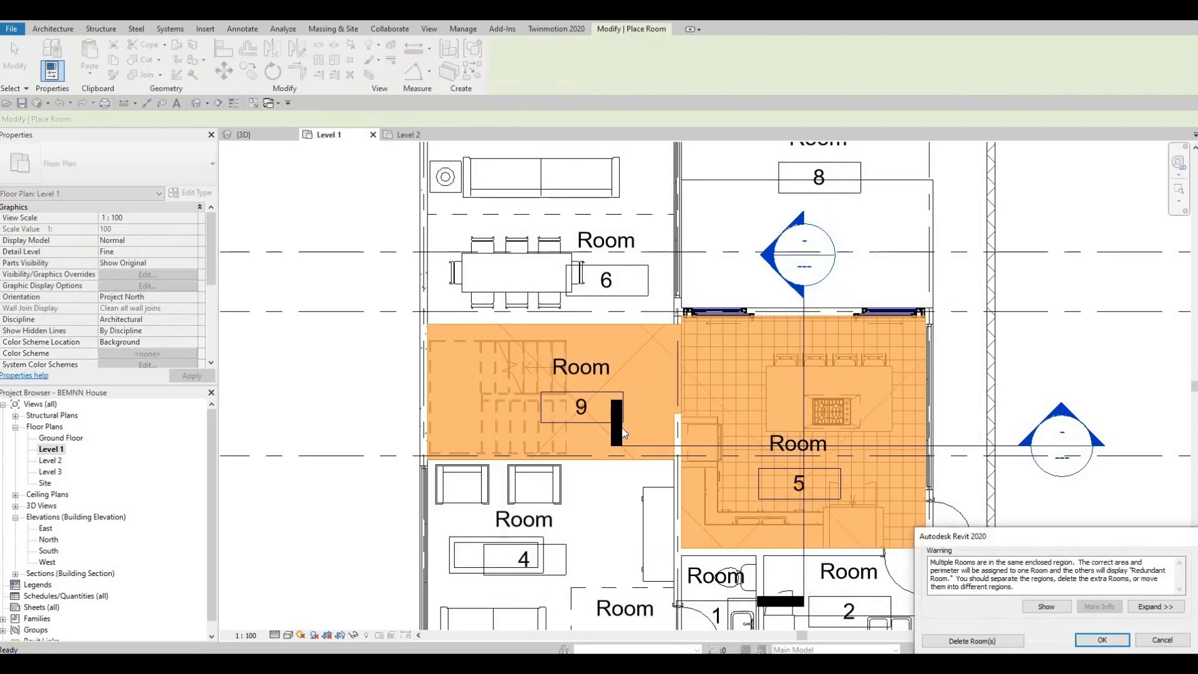
key(Escape)
key(Escape)
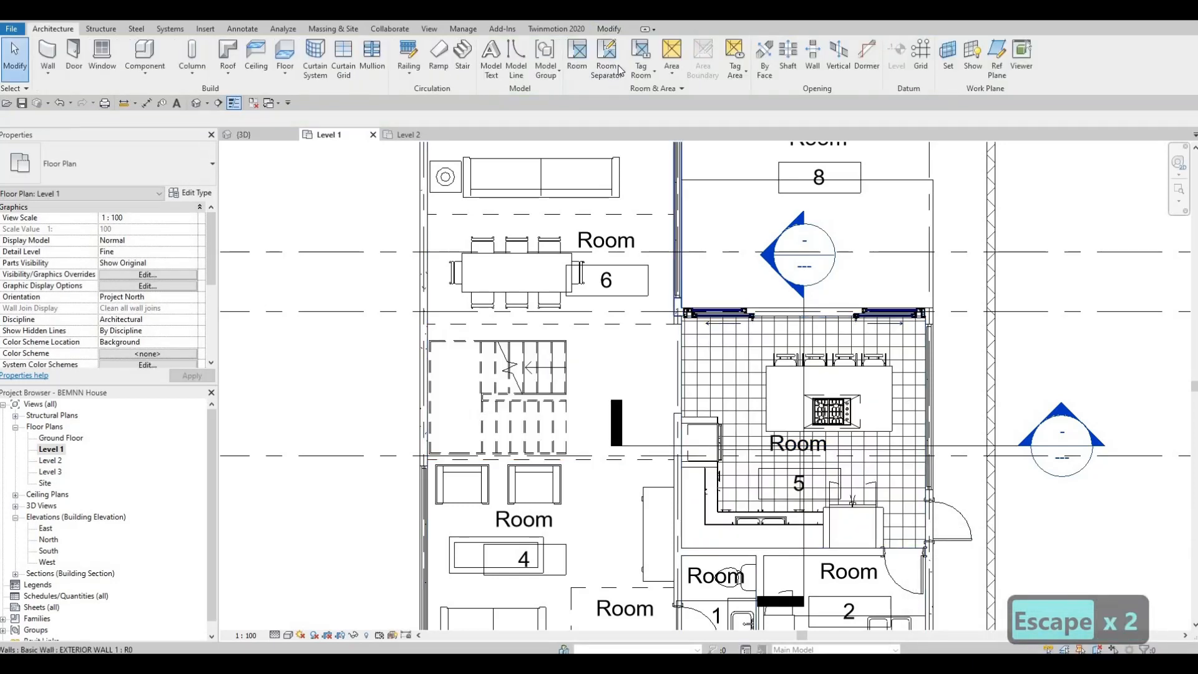
Draw a vertical room separation line across the wall opening between the staircase area and the kitchen
click(607, 57)
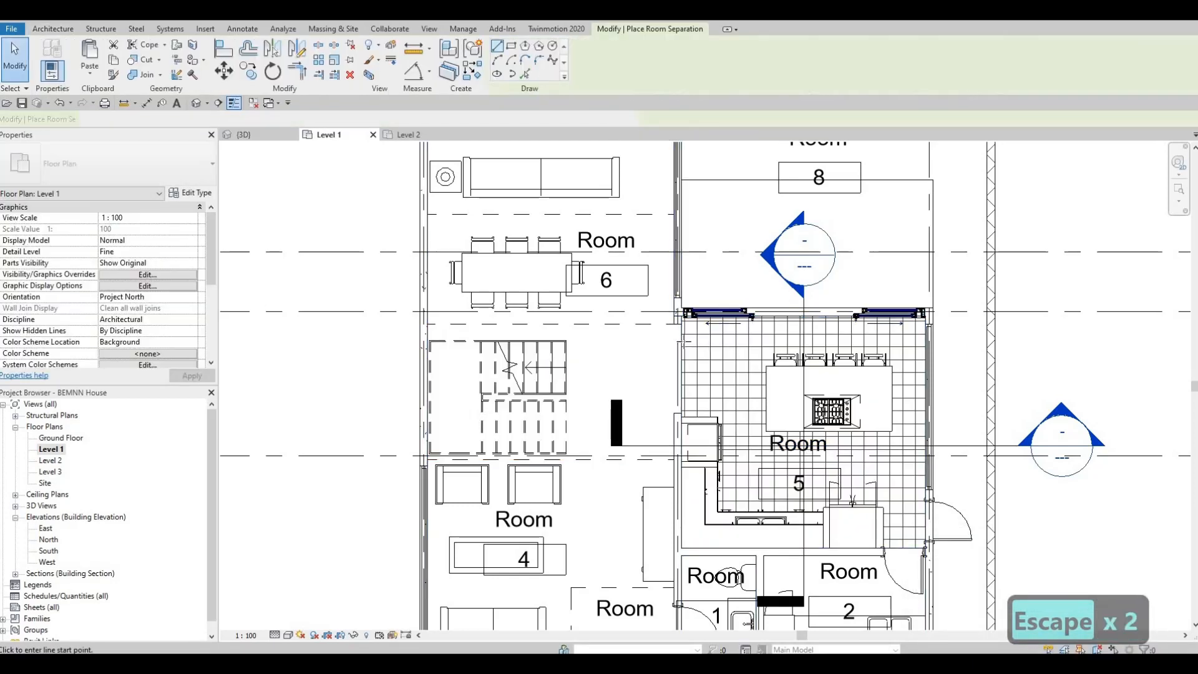
scroll(681, 322, up, 4)
click(675, 310)
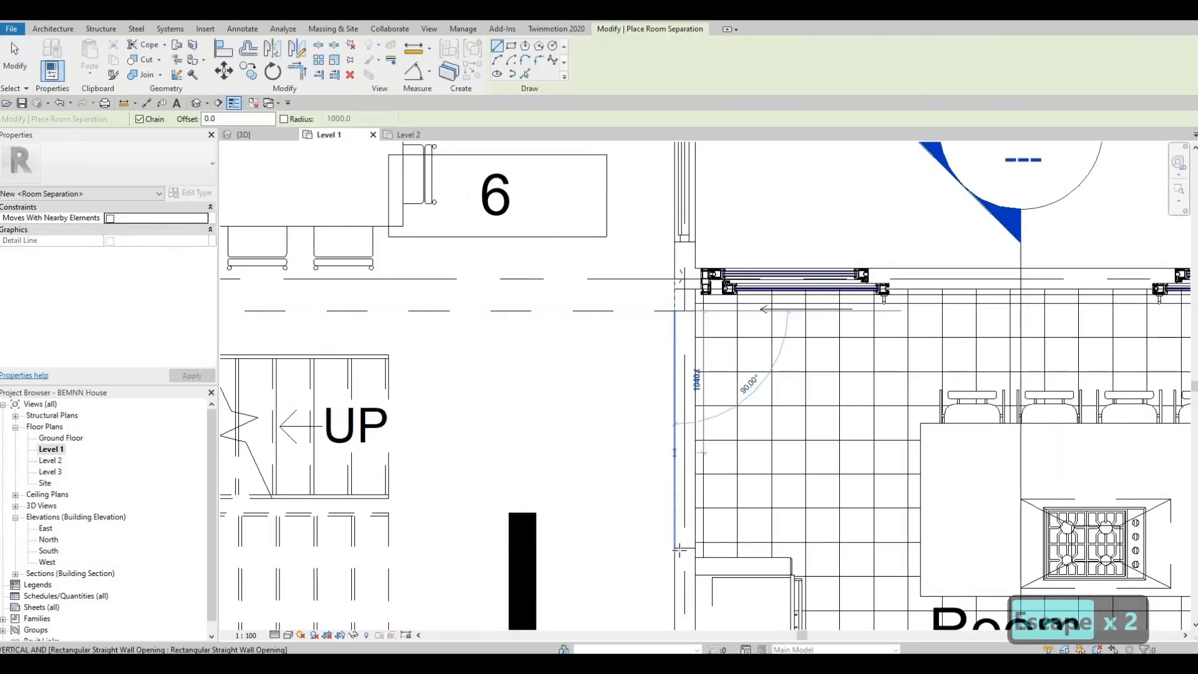
key(Escape)
key(Escape)
scroll(669, 441, down, 2)
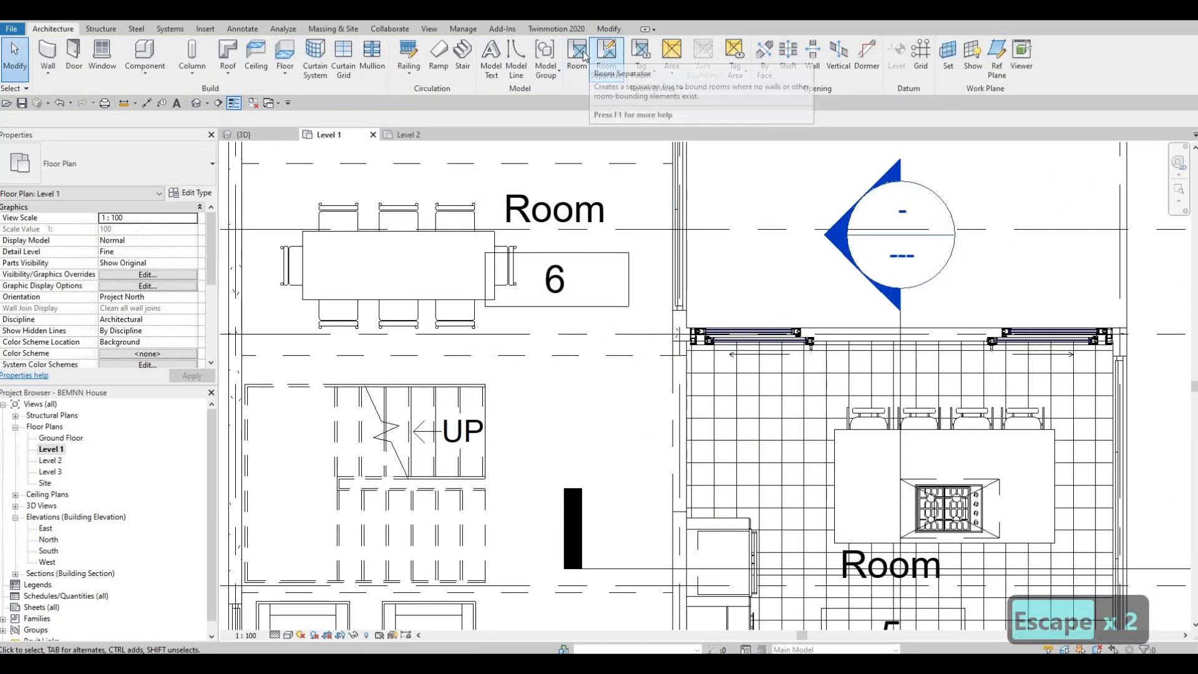
Place a tagged room in the staircase area between the dining area and the armchairs
click(577, 55)
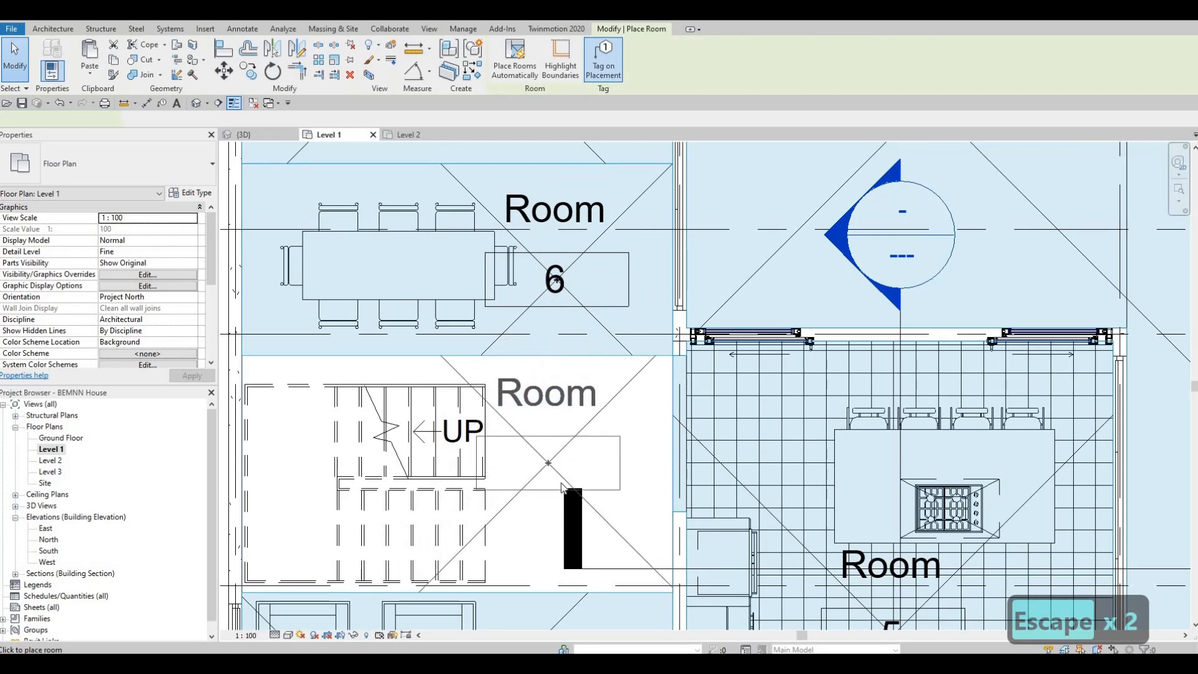
click(556, 488)
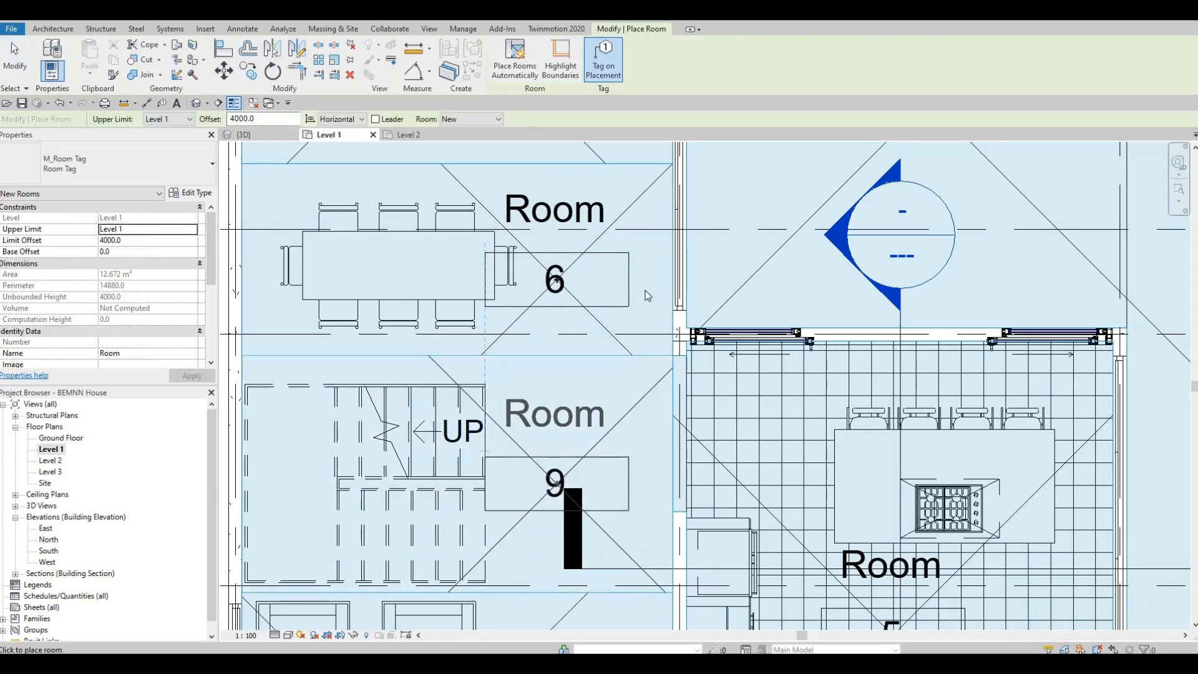
key(Escape)
key(Escape)
scroll(603, 279, down, 2)
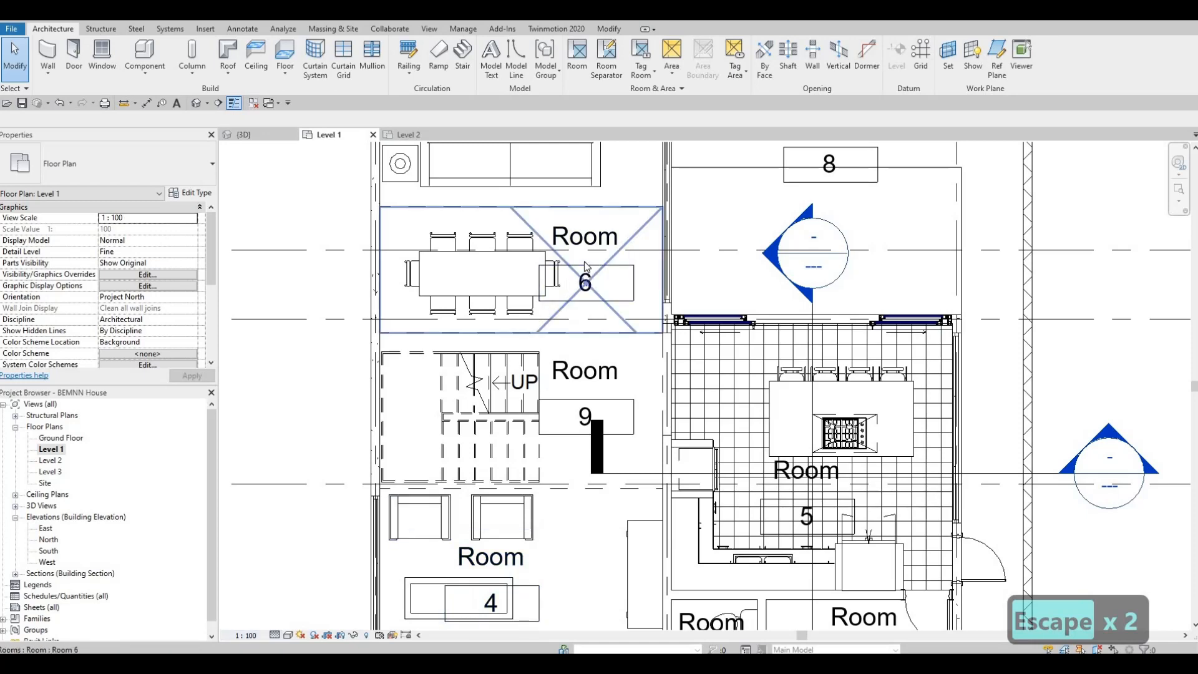
Review the type properties of the dining area's room tag and close them without changes
click(584, 281)
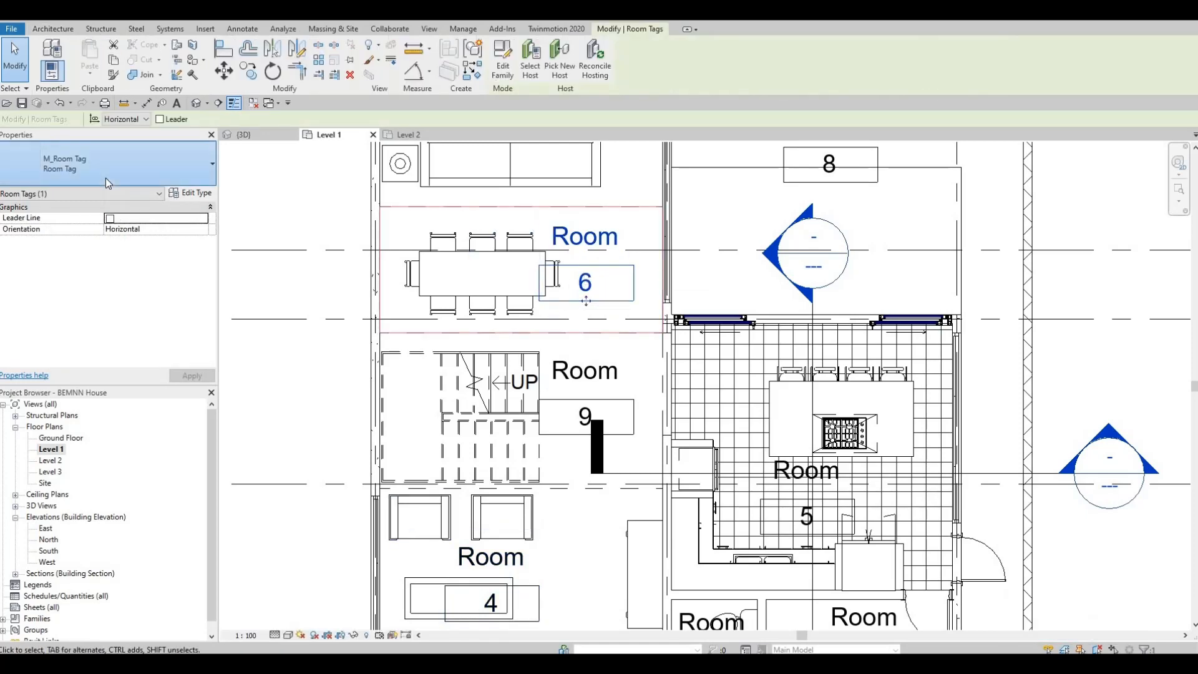
click(106, 178)
key(Escape)
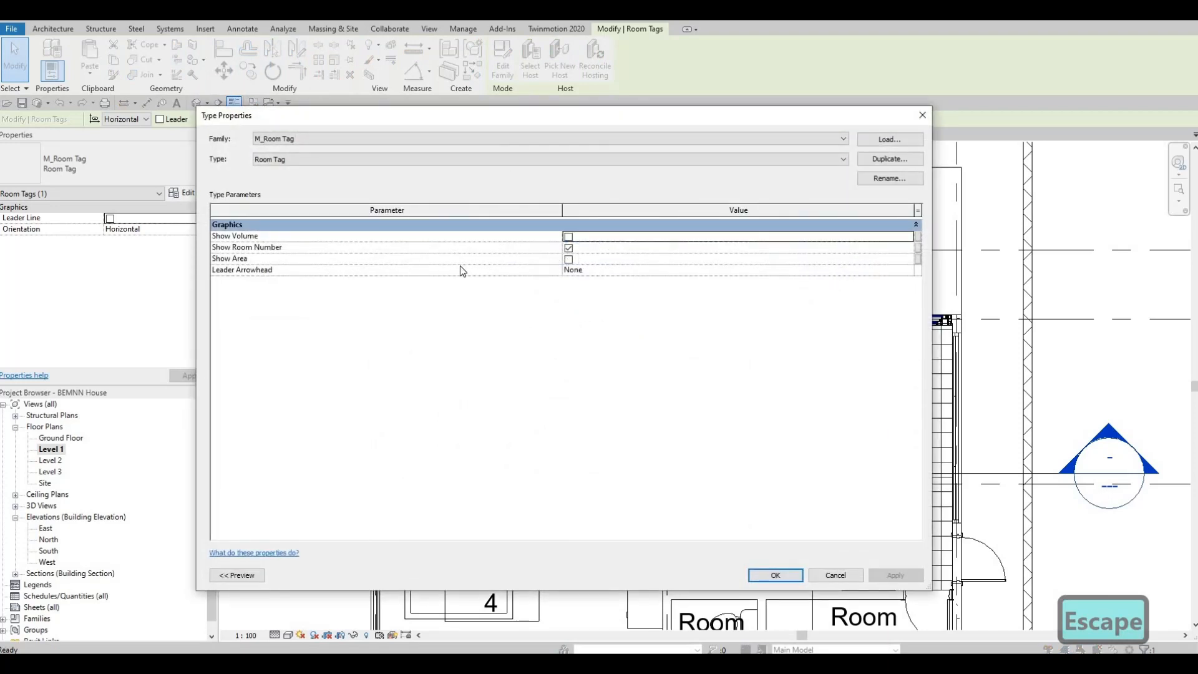
key(Escape)
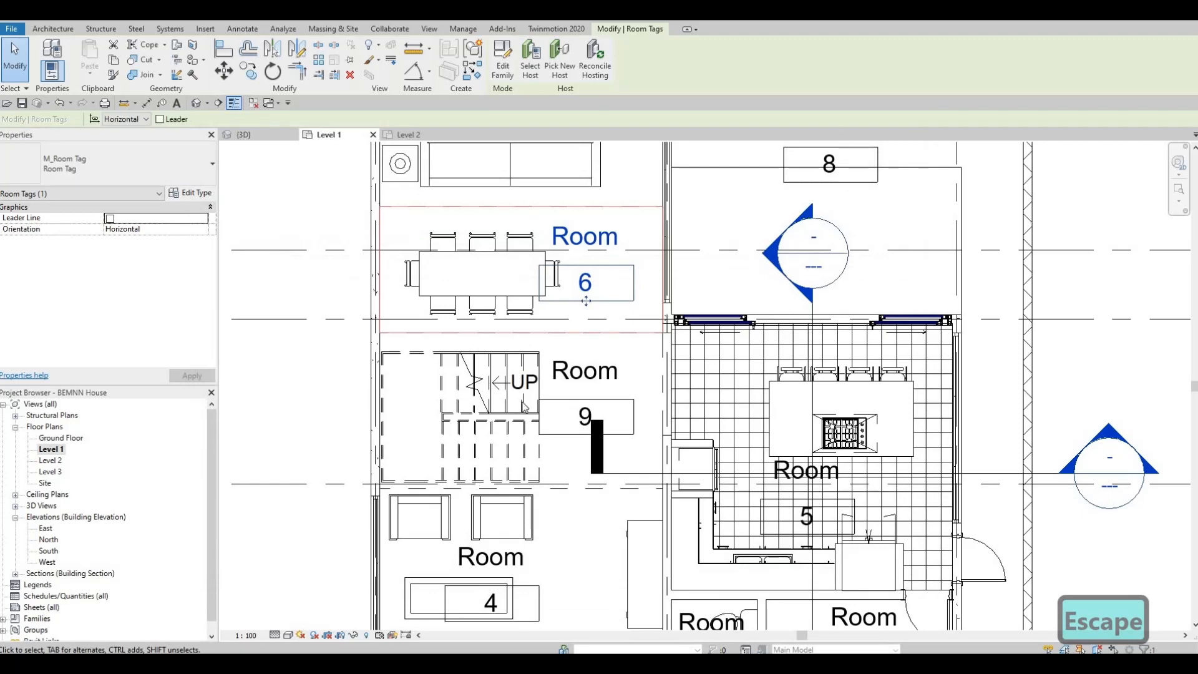
key(Escape)
key(Escape)
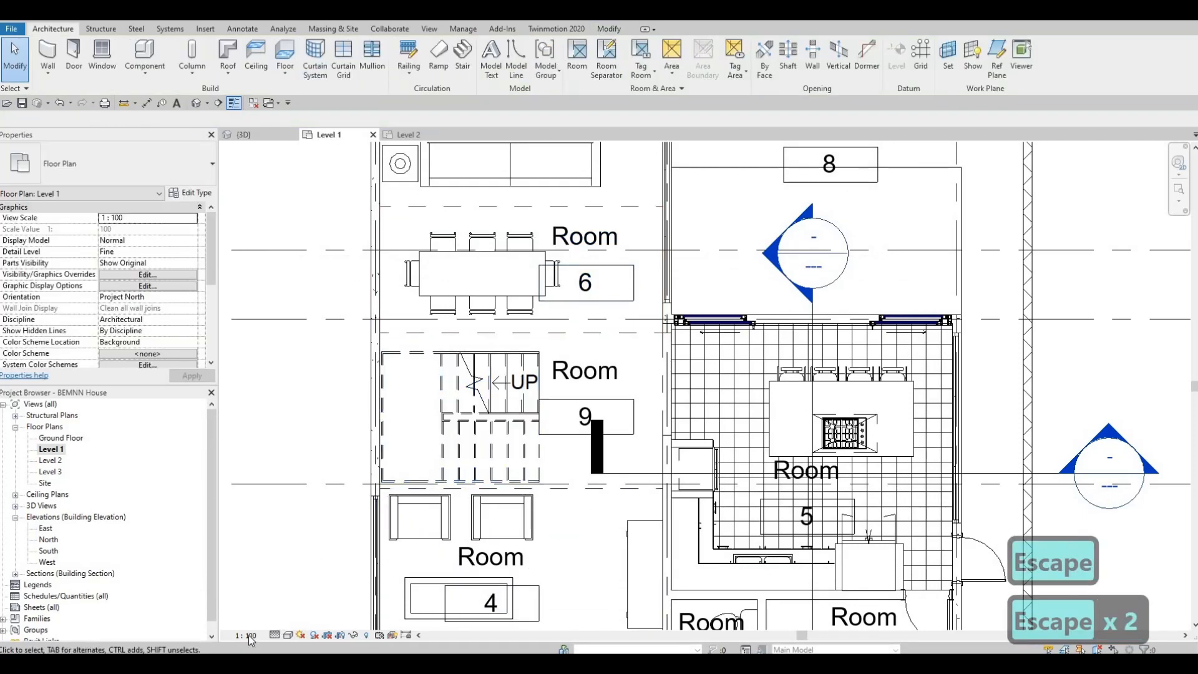
Set the Level 1 plan's view scale to 1 : 50 to shrink the room tags
click(246, 635)
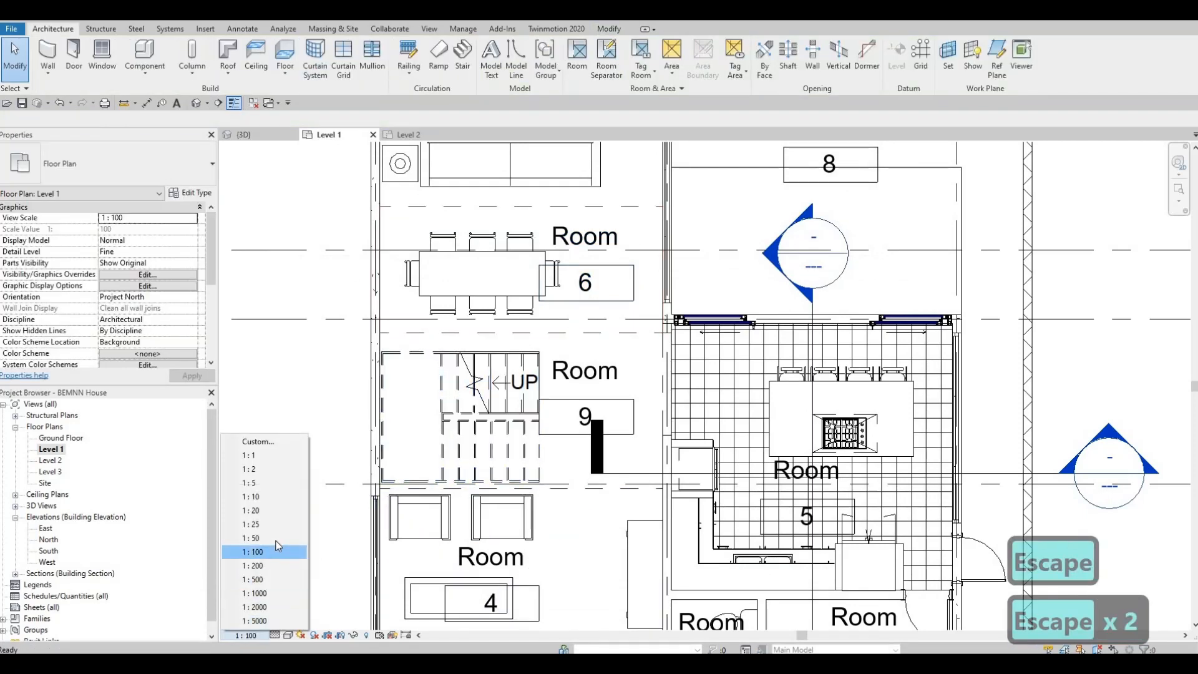
click(274, 538)
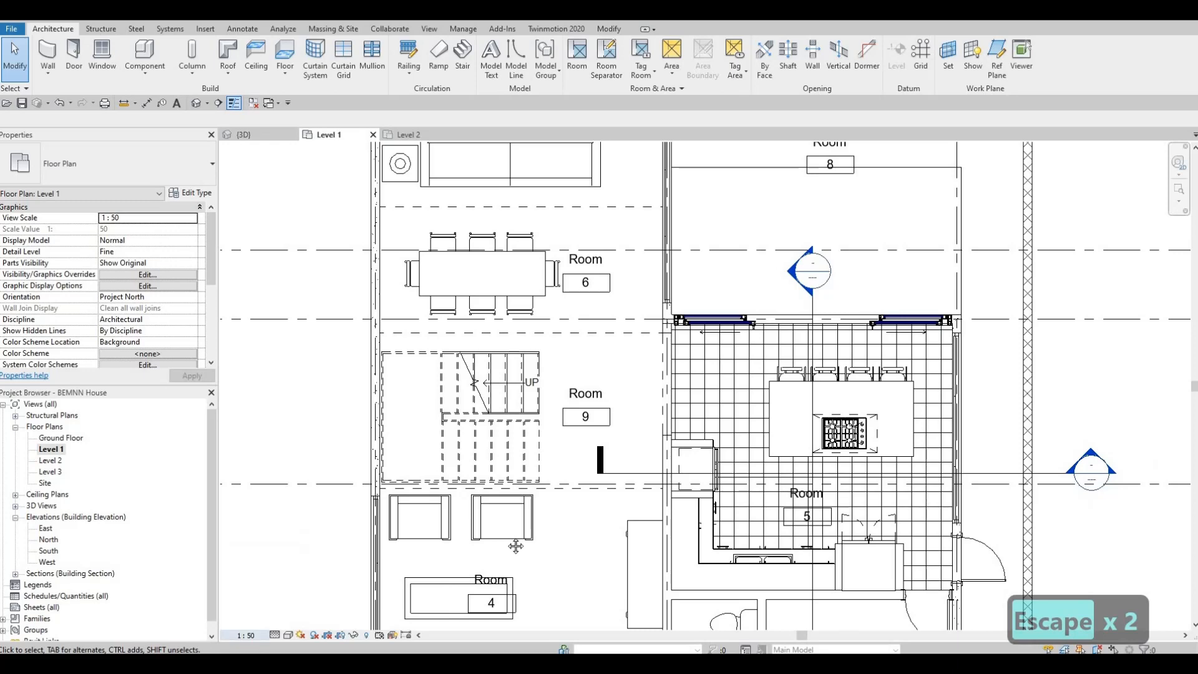
Rename the room behind the double entrance door as FOYER through its tag
scroll(505, 530, down, 3)
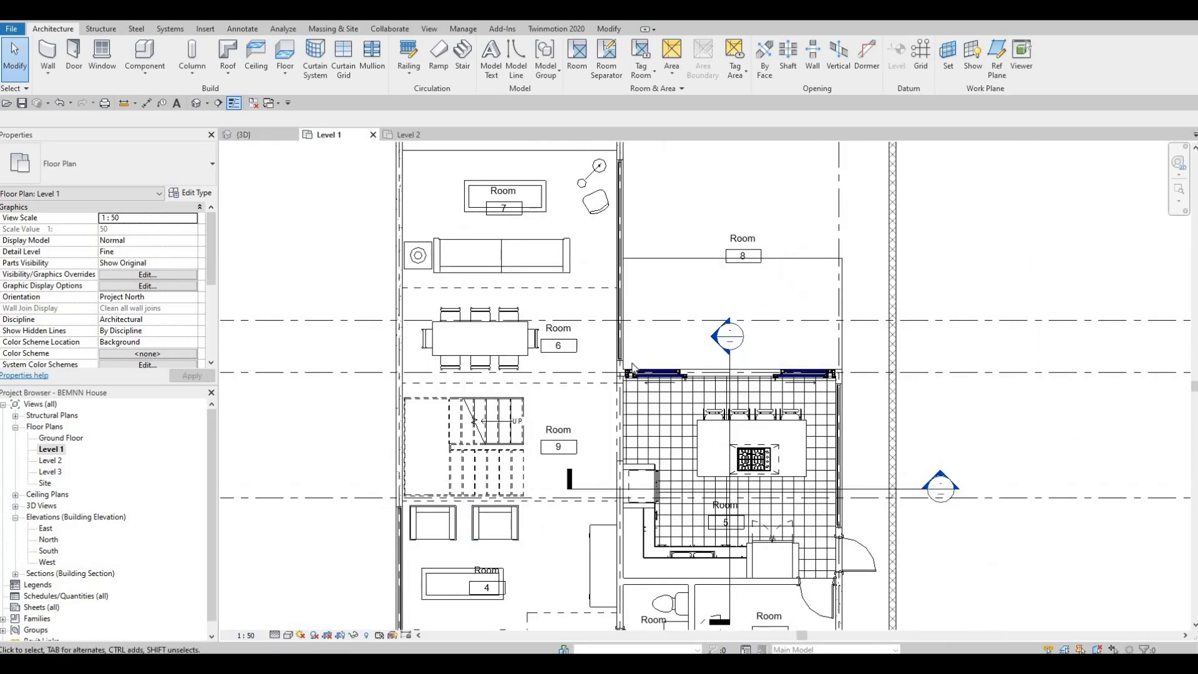
middle_drag(687, 559, 633, 363)
scroll(577, 435, up, 4)
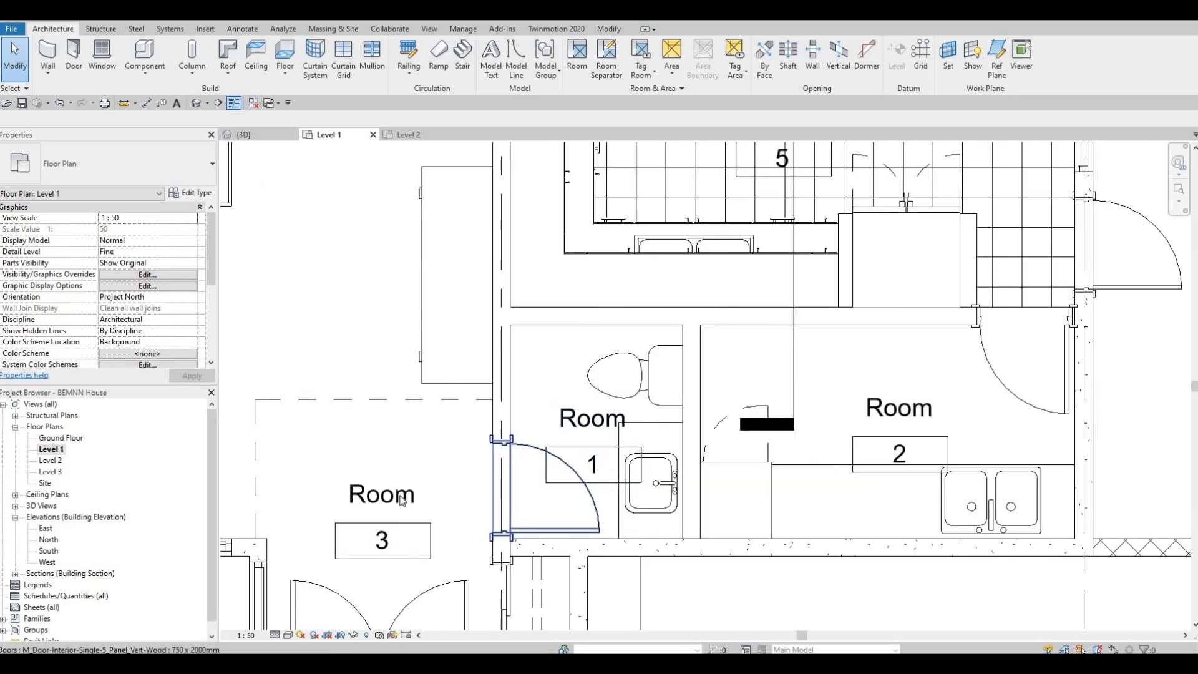
click(382, 557)
click(396, 496)
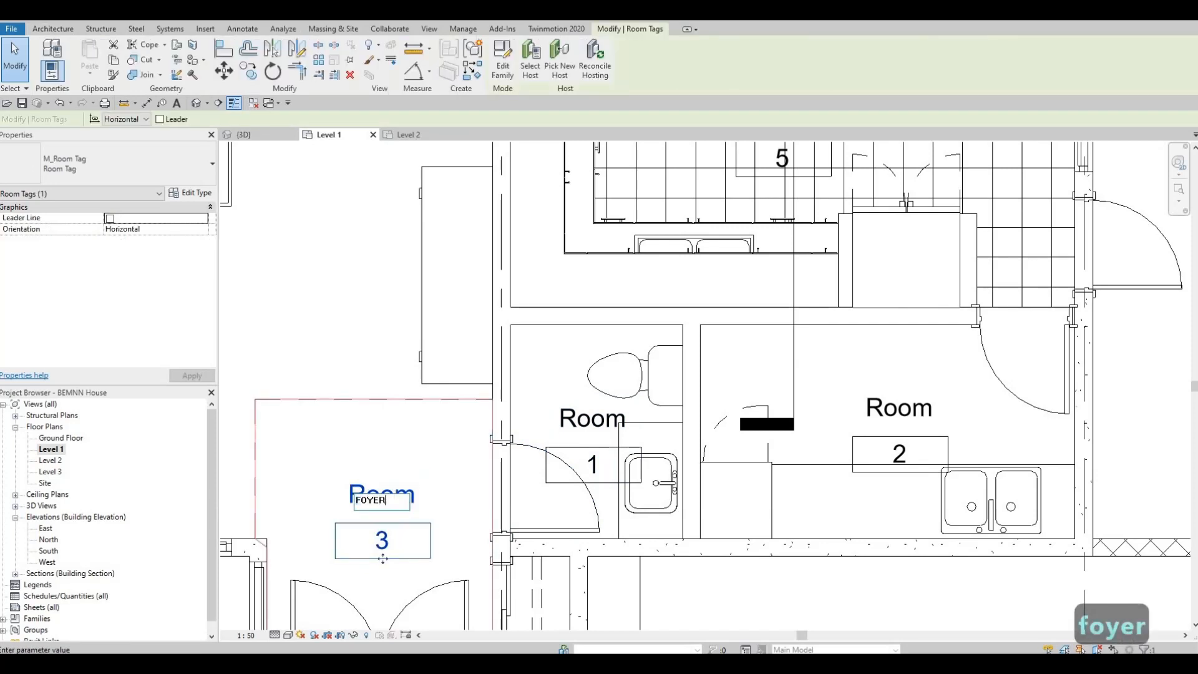
key(Return)
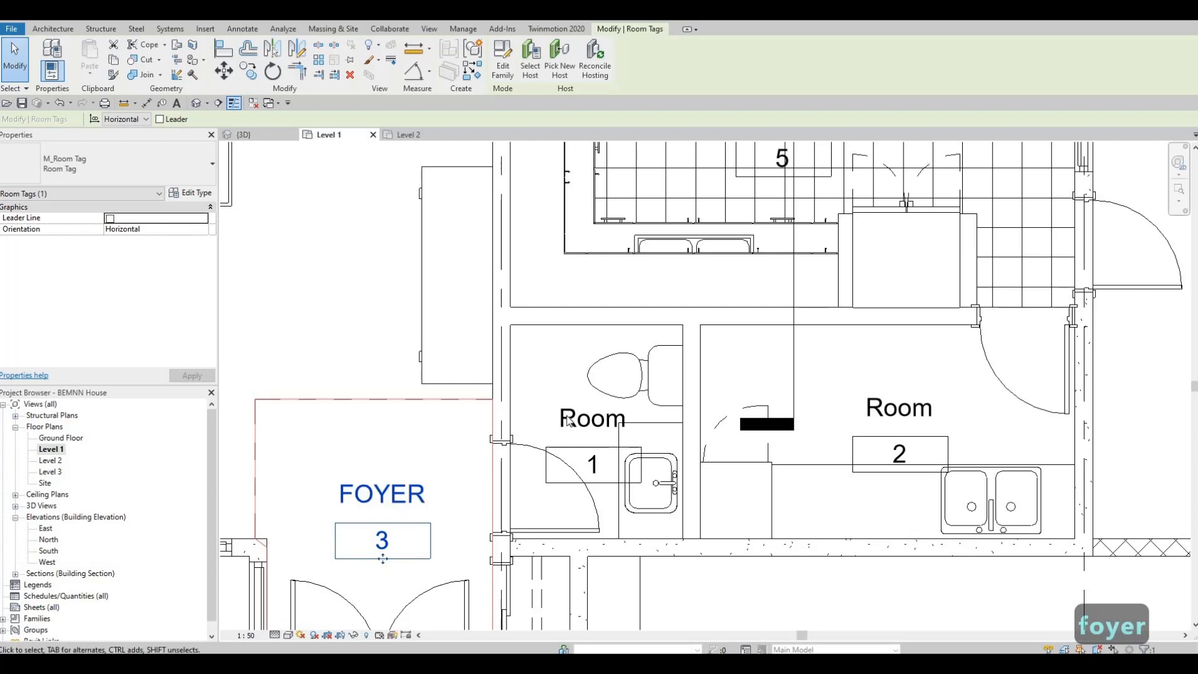
Rename the toilet room beside the foyer as PR and the neighbouring room with the double sink as LAUNDRY
click(568, 418)
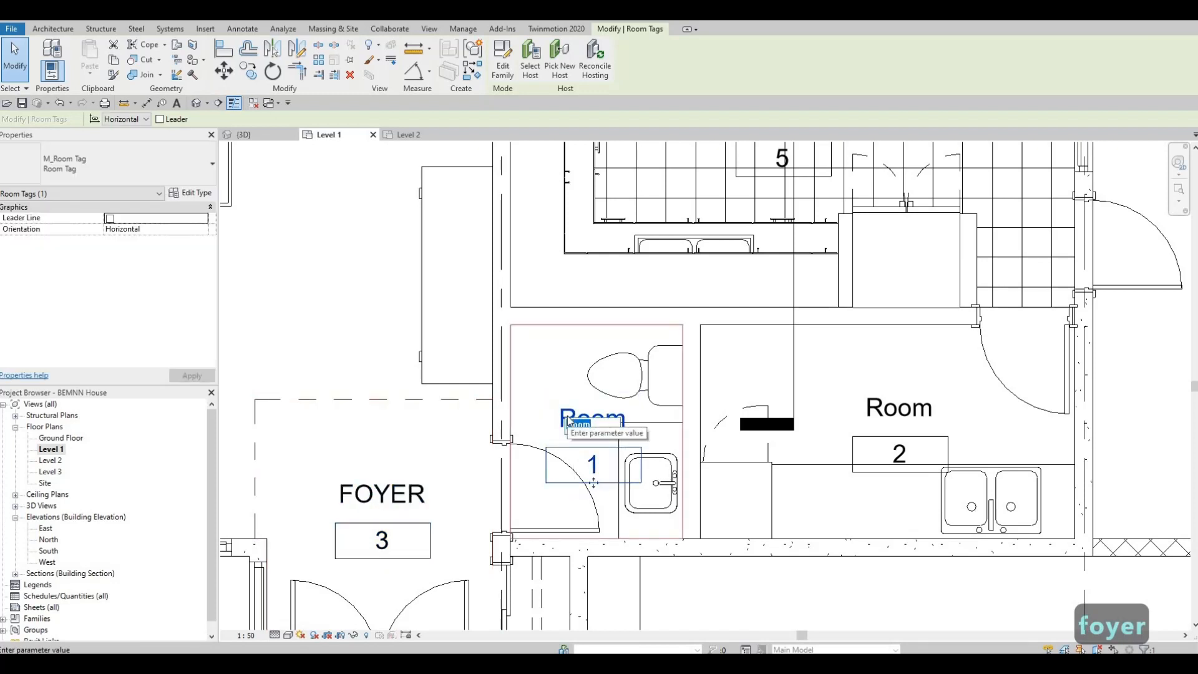
text(PR)
key(Return)
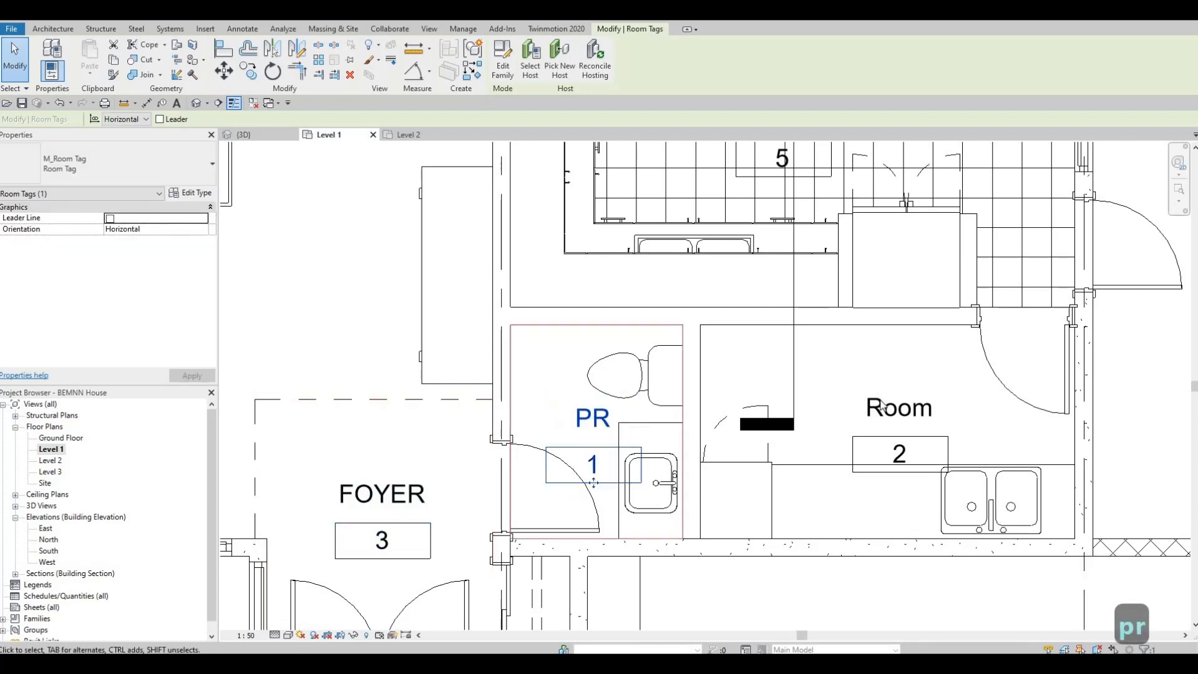
click(882, 406)
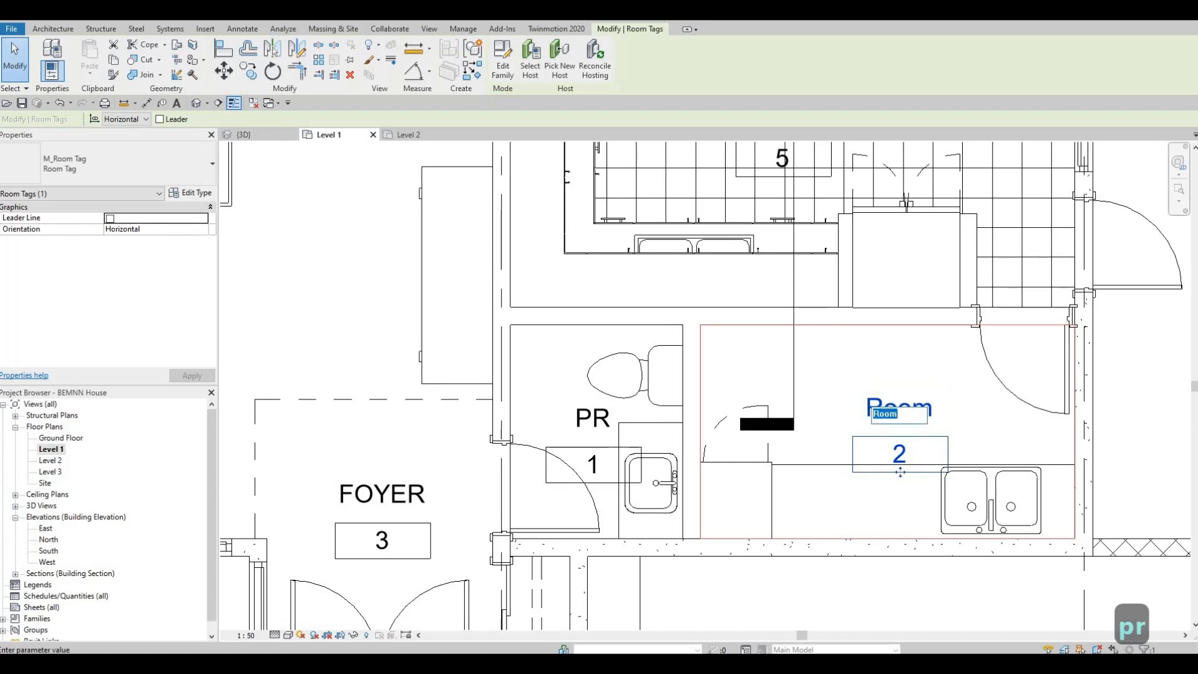
text(LAUNDRY)
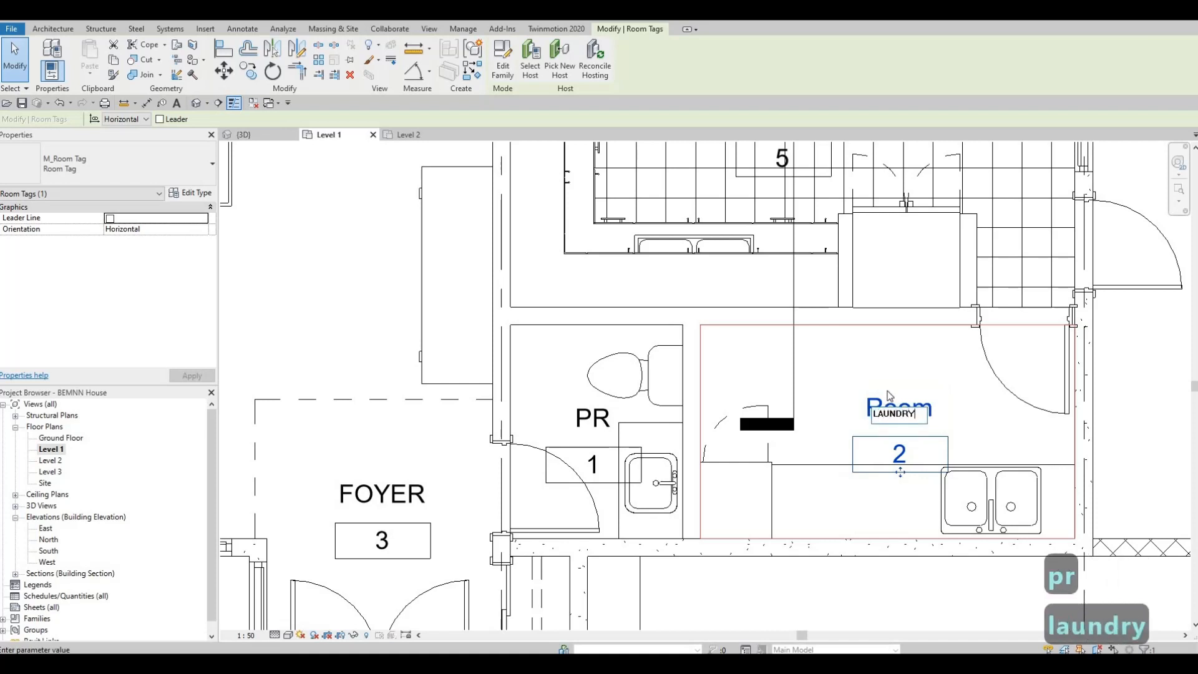
click(894, 620)
Rename the room with the cooktop island as KITCHEN through its room tag
middle_drag(779, 150, 778, 435)
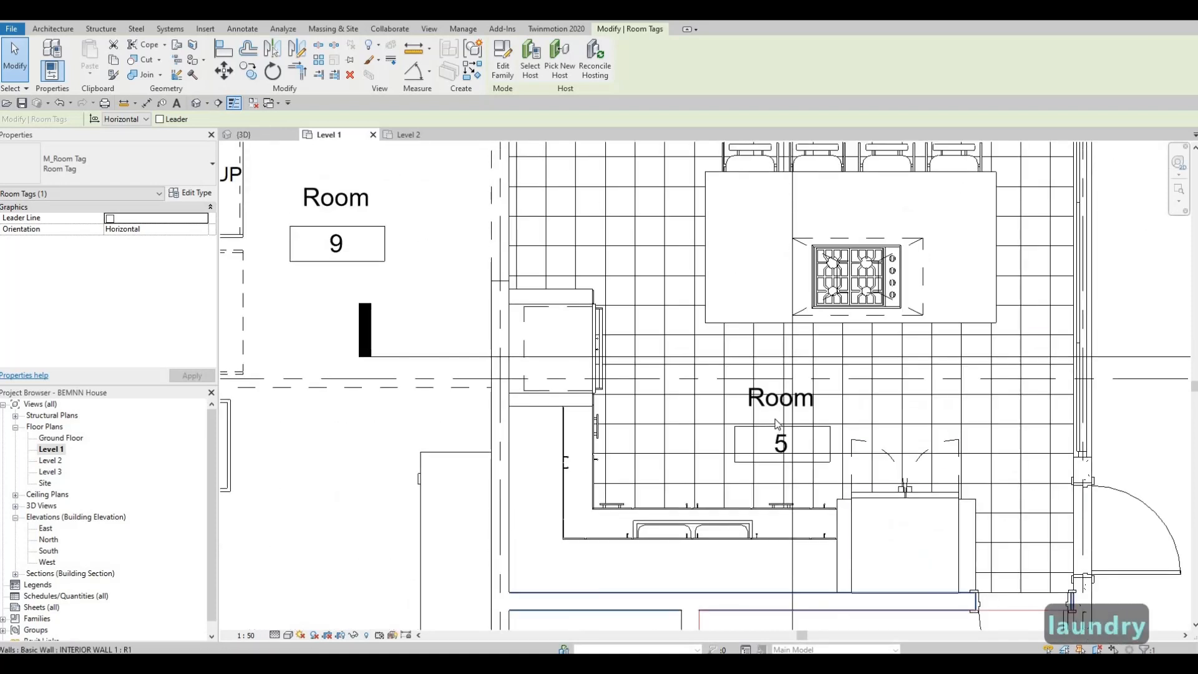
double_click(779, 402)
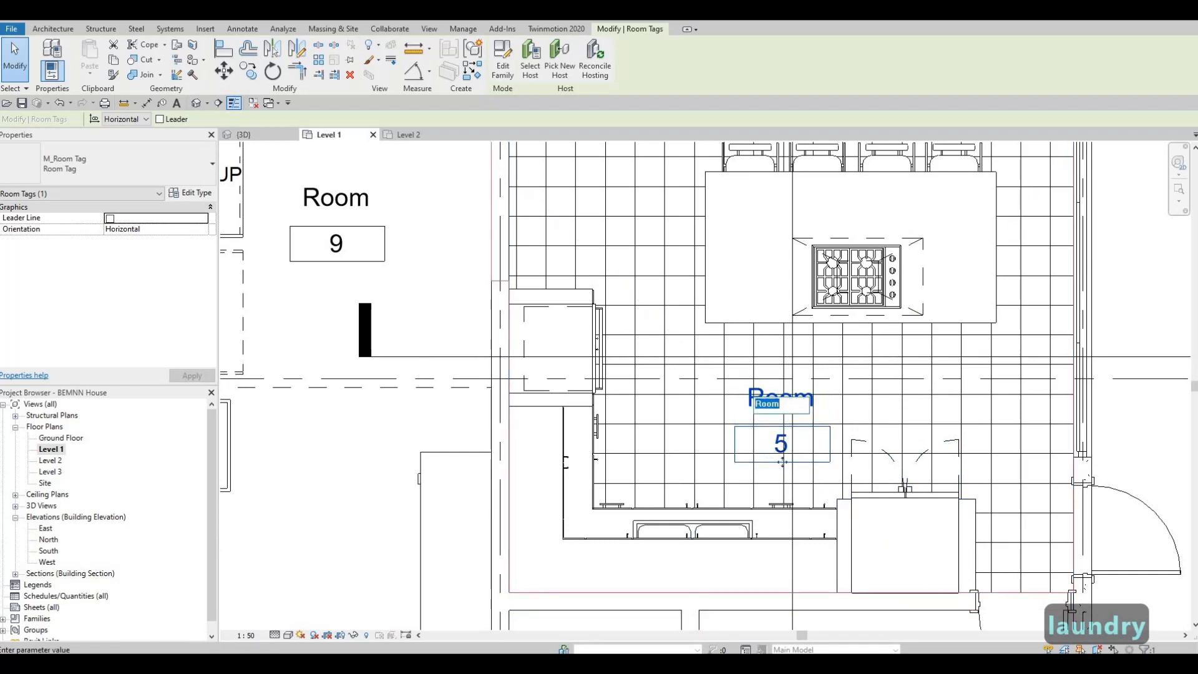
text(KITCHEN)
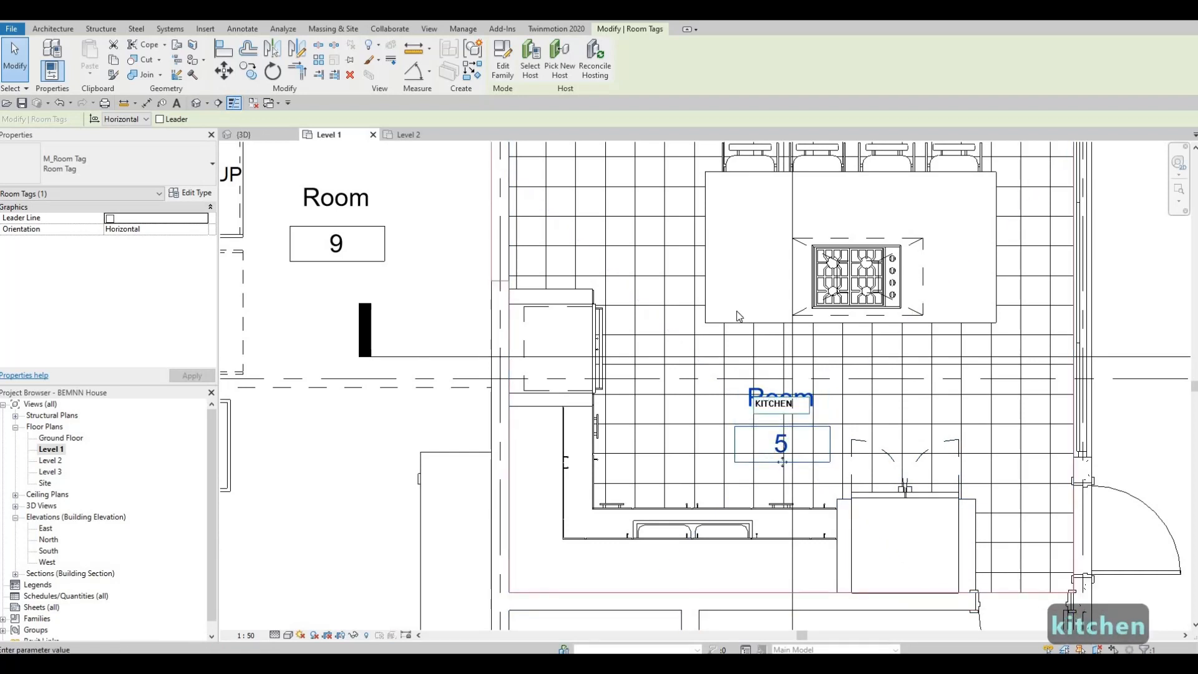
click(582, 344)
Rename the room around the staircase as STAIRS through its room tag
middle_drag(488, 216, 911, 273)
scroll(910, 272, down, 1)
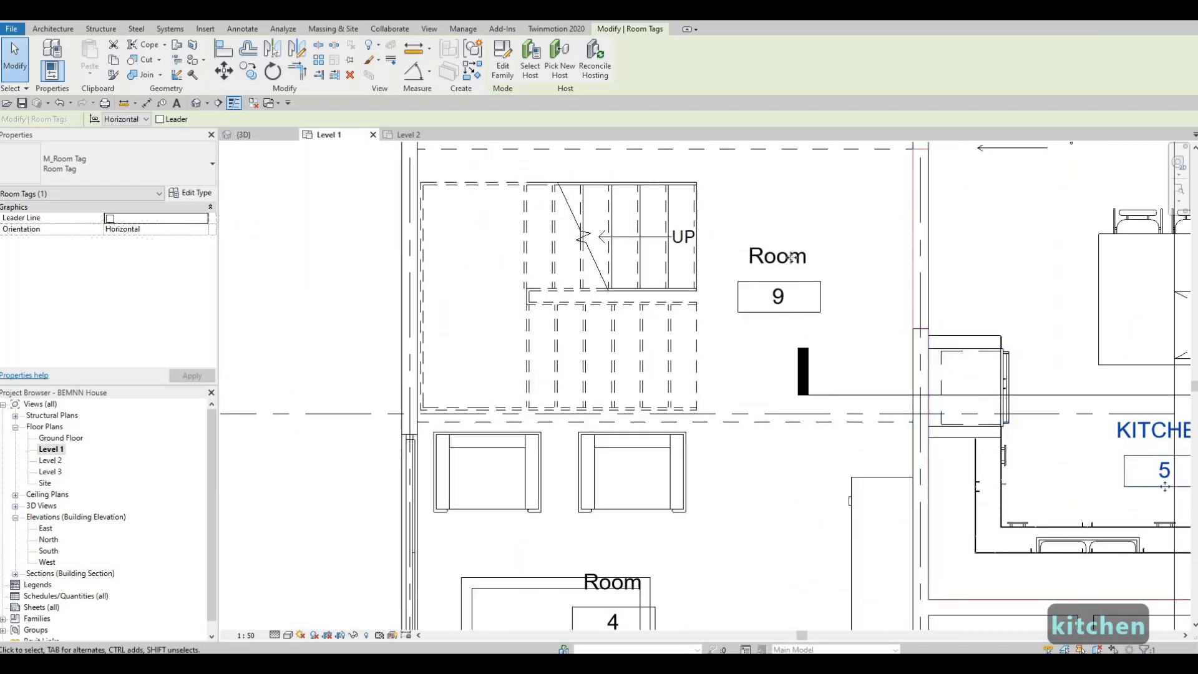
double_click(778, 256)
text(s)
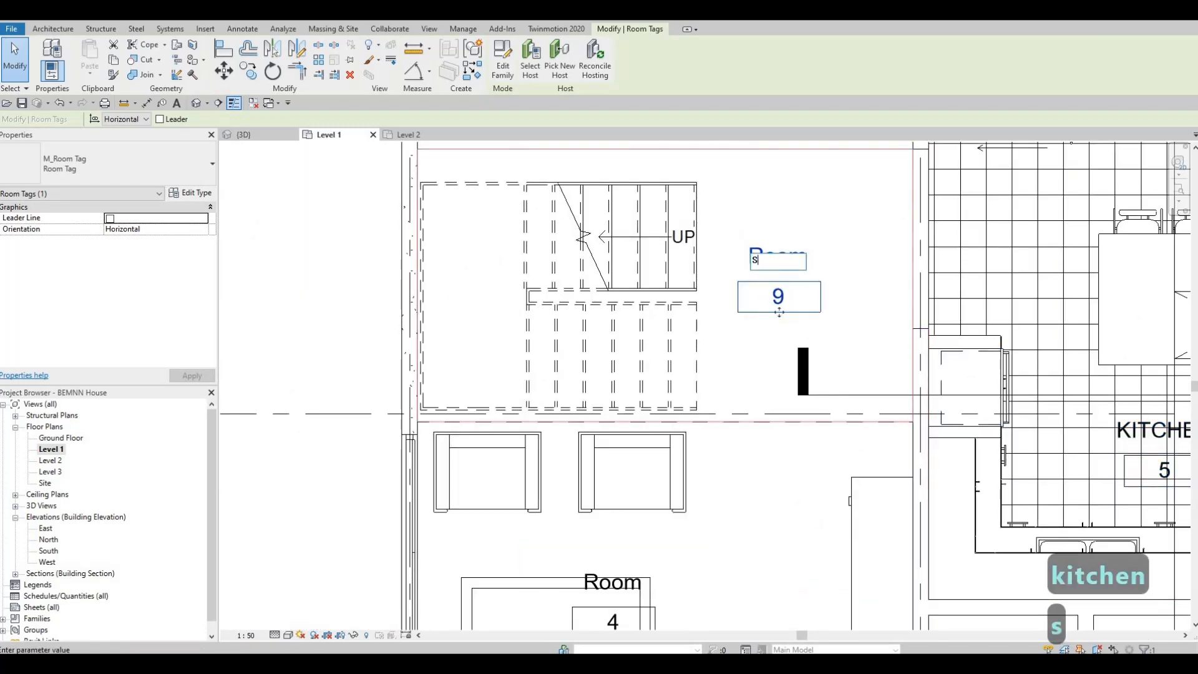
text(tair)
click(709, 466)
Rename the room beside the foyer with the sofa and armchairs as LIVING and move its tag clear of the coffee table
middle_drag(616, 581, 664, 343)
scroll(685, 268, down, 1)
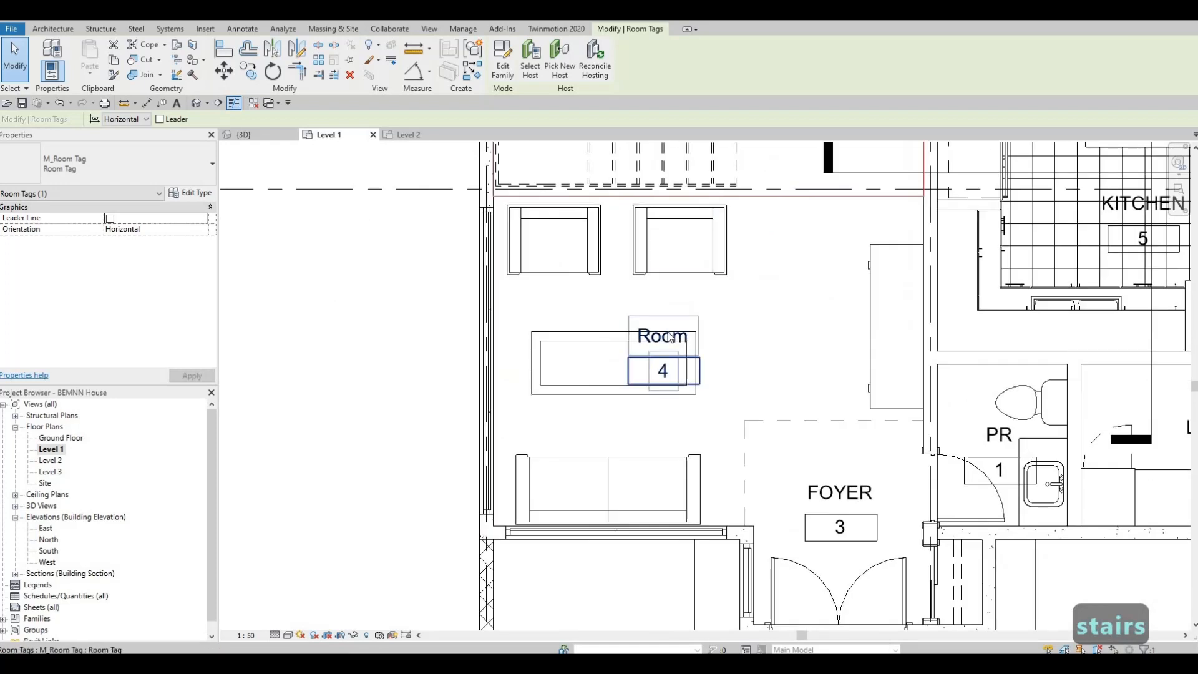
click(671, 337)
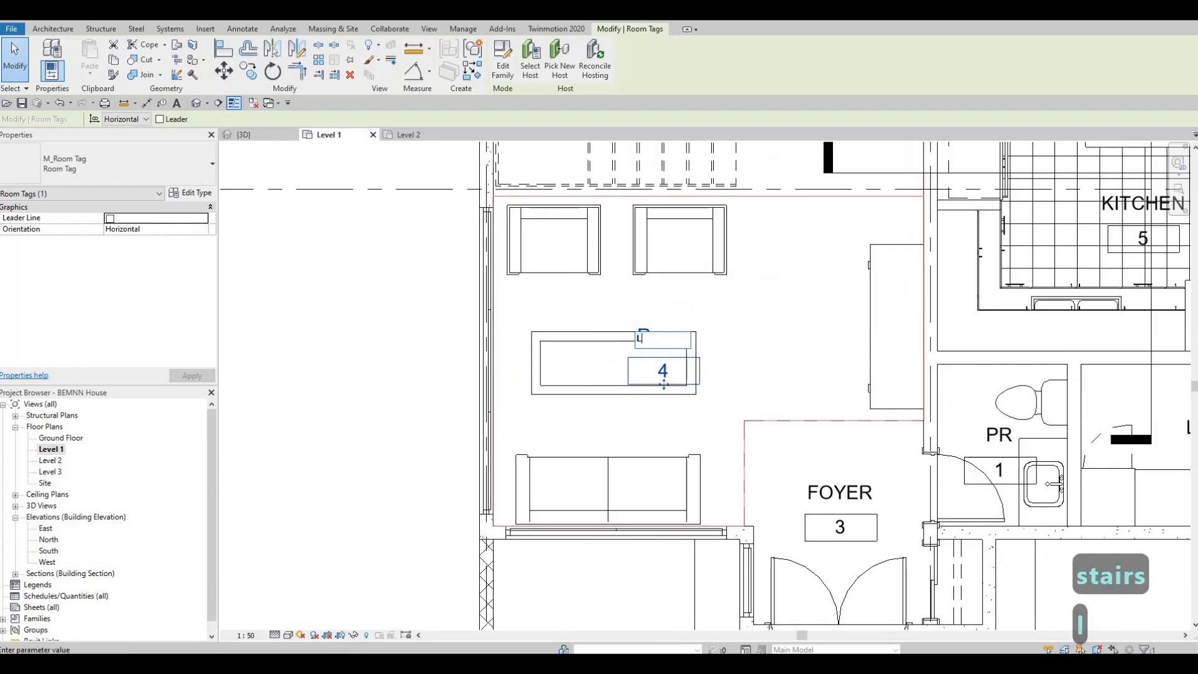
text(LIVING)
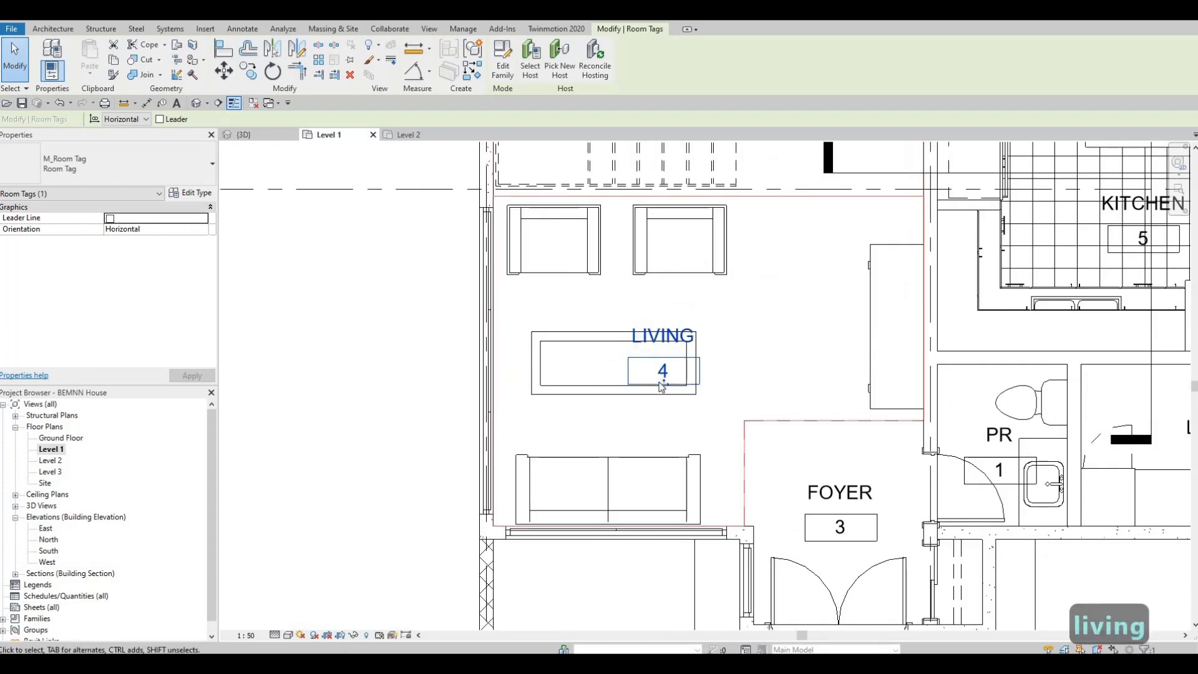
drag(776, 355, 776, 354)
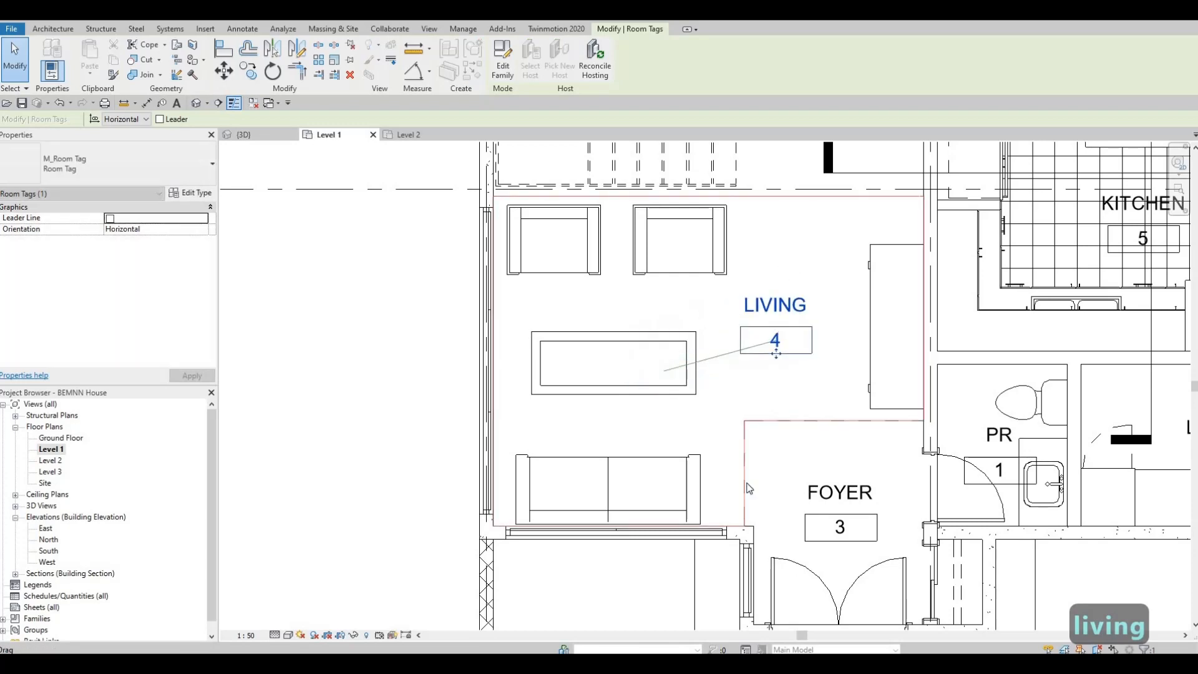
Rename the room with the six-seat table as DINING and the adjoining room with the long sofa as FAMILY
middle_drag(738, 269, 716, 486)
scroll(716, 487, down, 1)
middle_drag(717, 148, 684, 412)
scroll(684, 413, down, 1)
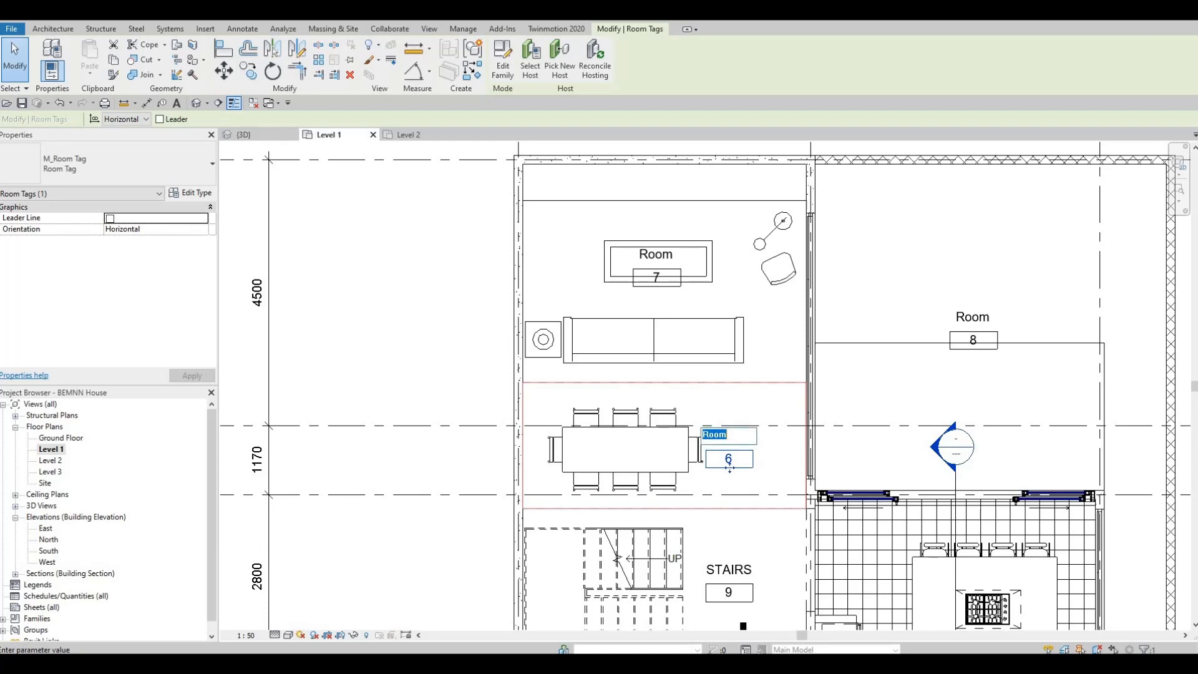
click(660, 256)
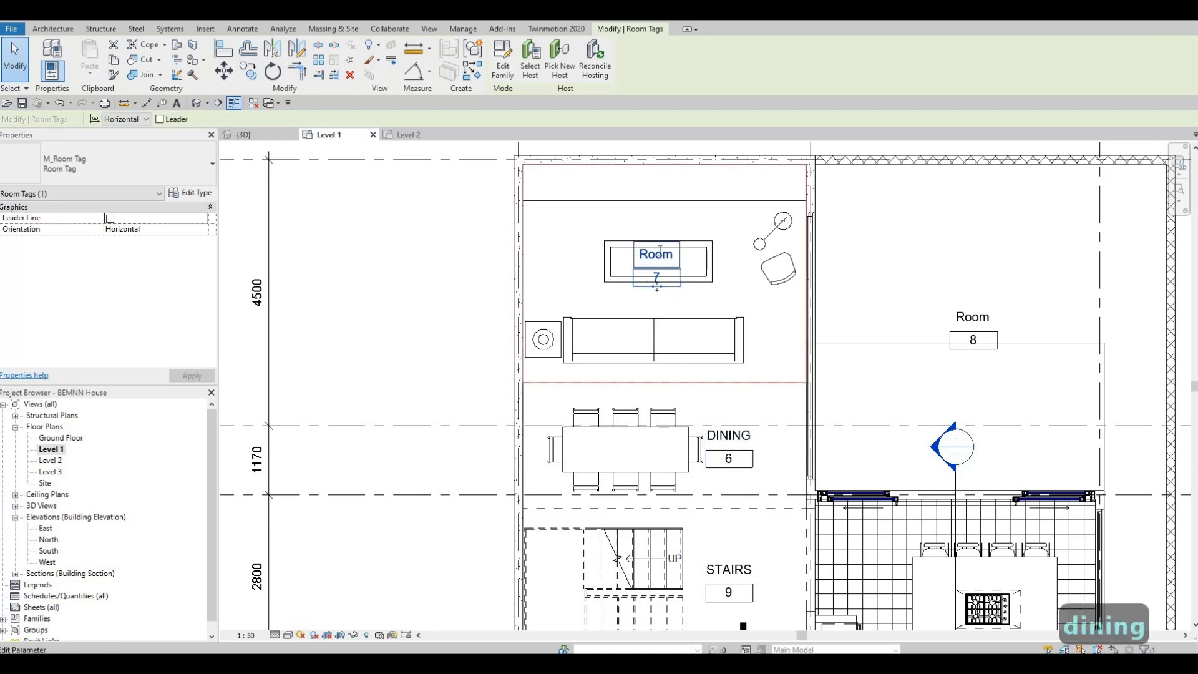
text(FAMILY)
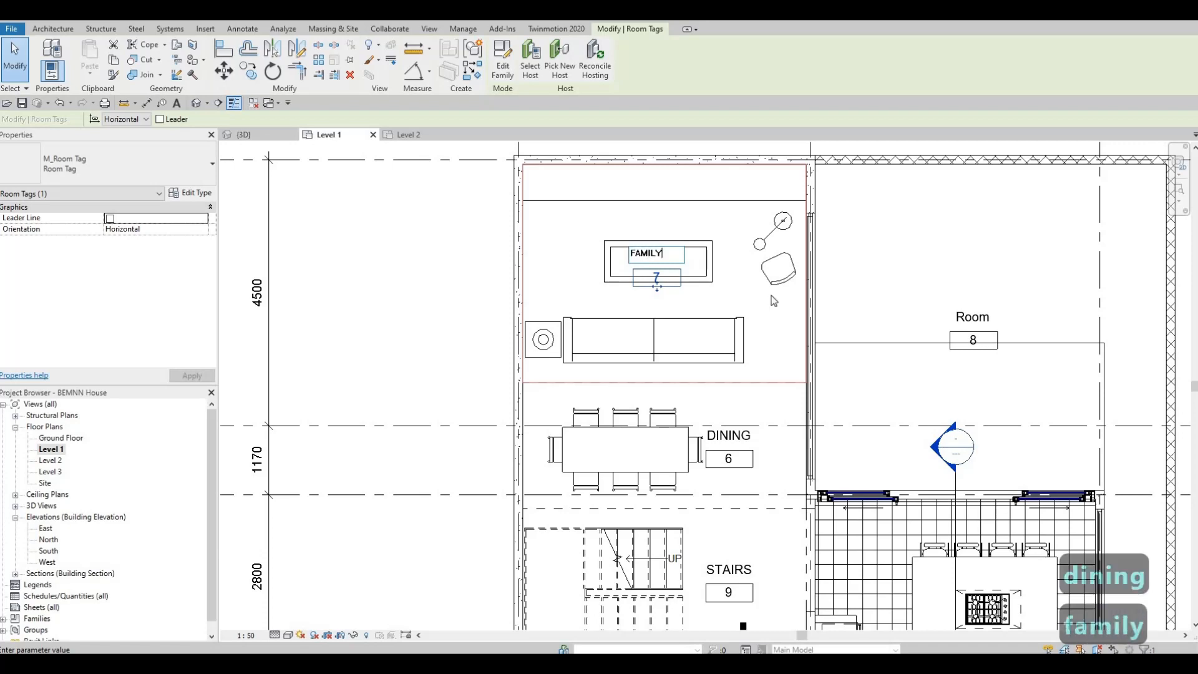
Rename the outdoor room behind the kitchen as BACKYARD and deselect its tag
middle_drag(798, 177, 806, 256)
click(807, 244)
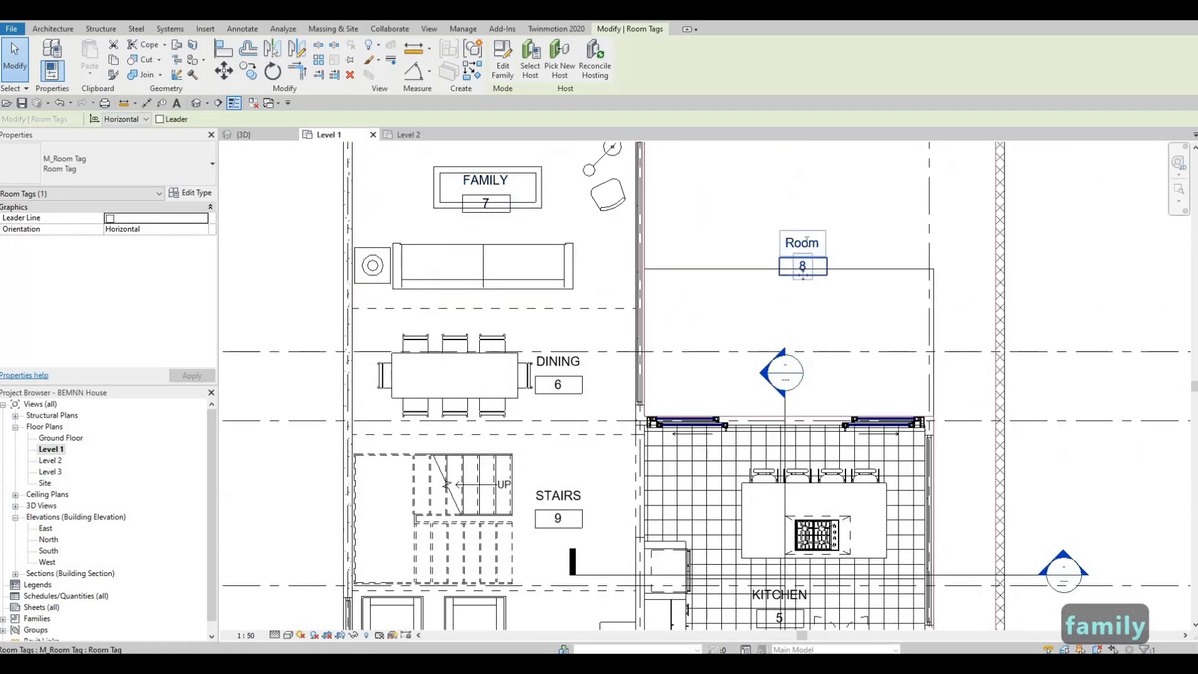
text(back)
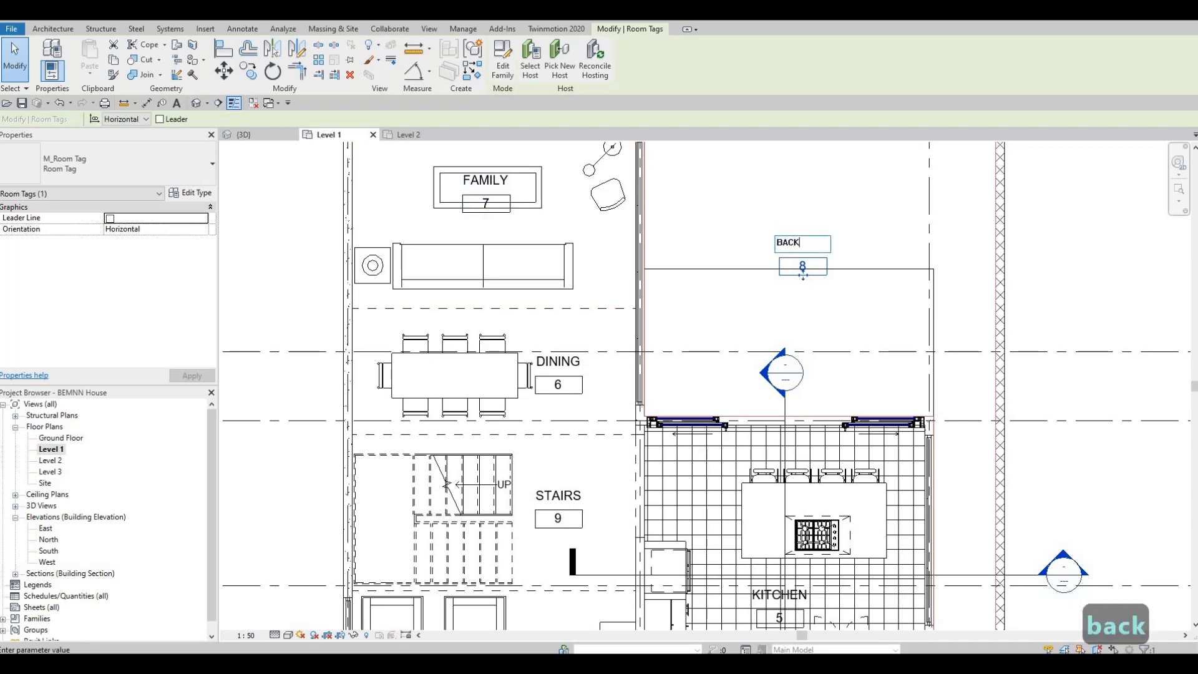
text(YARD)
click(735, 302)
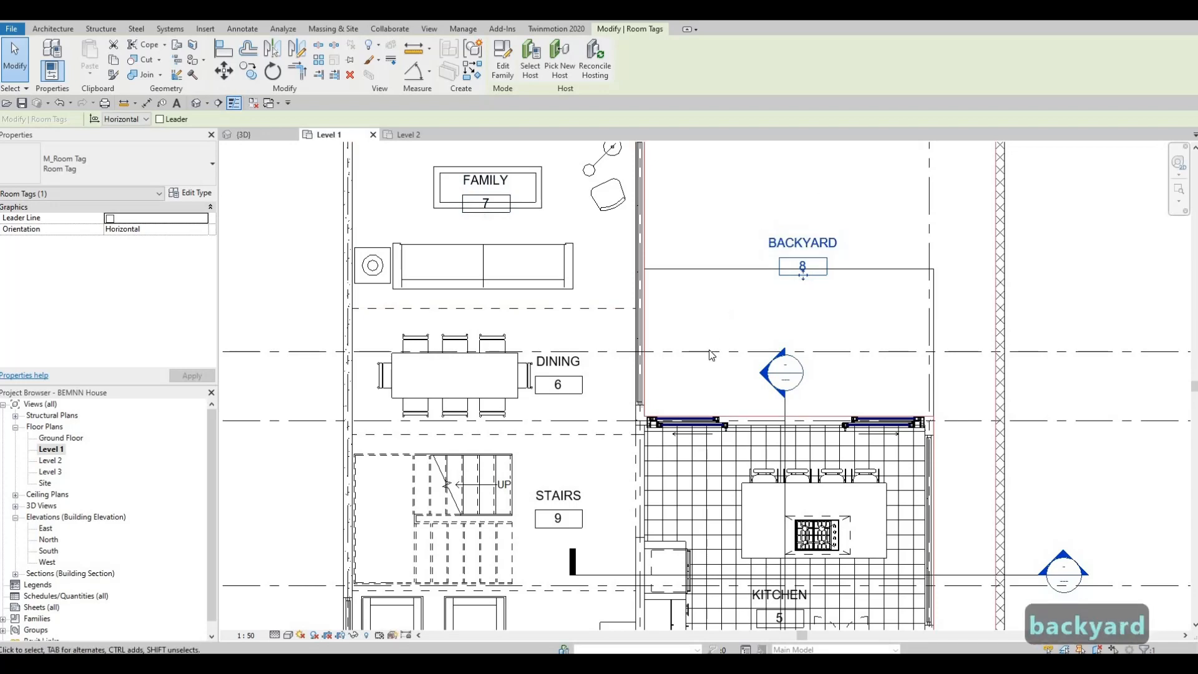
scroll(736, 293, down, 2)
key(Escape)
Open the Level 2 floor plan
middle_drag(550, 382, 647, 310)
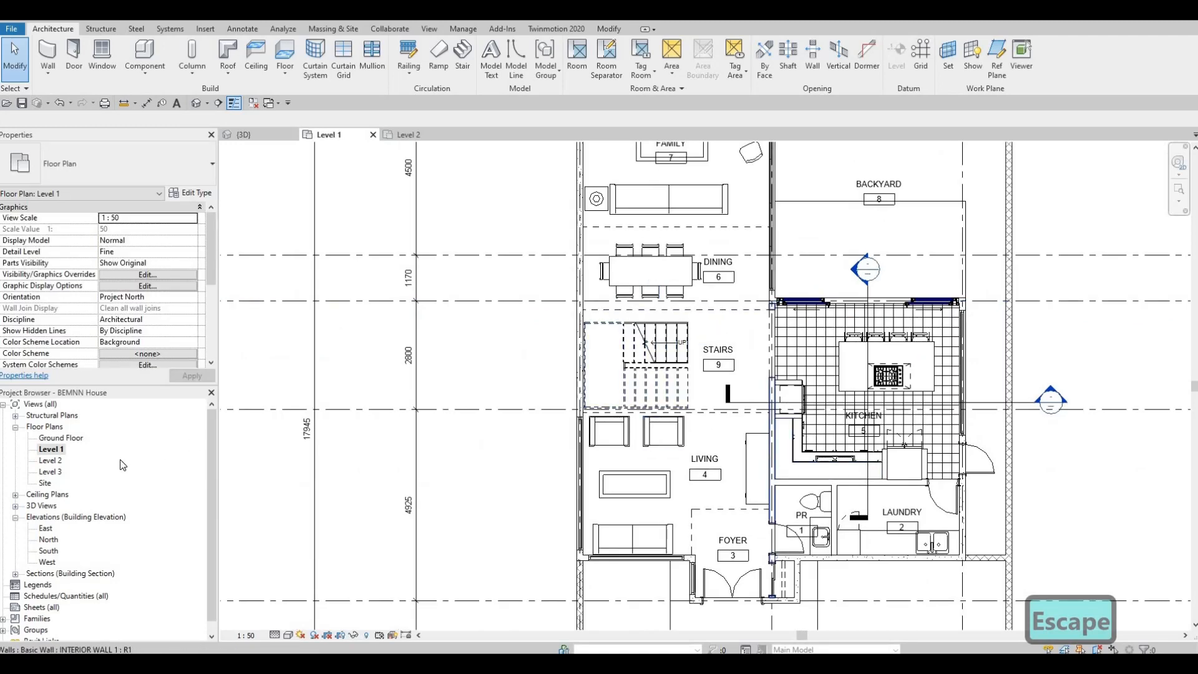
middle_drag(659, 530, 662, 531)
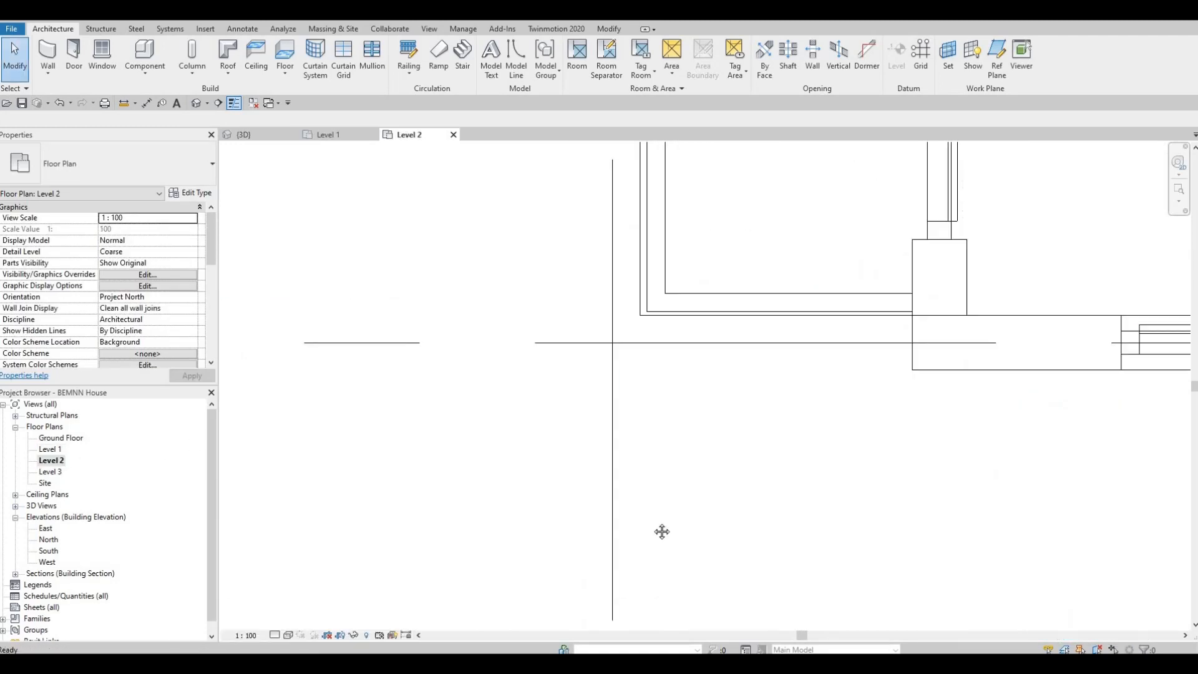
scroll(617, 485, down, 2)
middle_drag(810, 302, 642, 460)
scroll(643, 459, down, 5)
middle_drag(714, 388, 549, 531)
middle_drag(616, 339, 653, 398)
scroll(653, 398, down, 1)
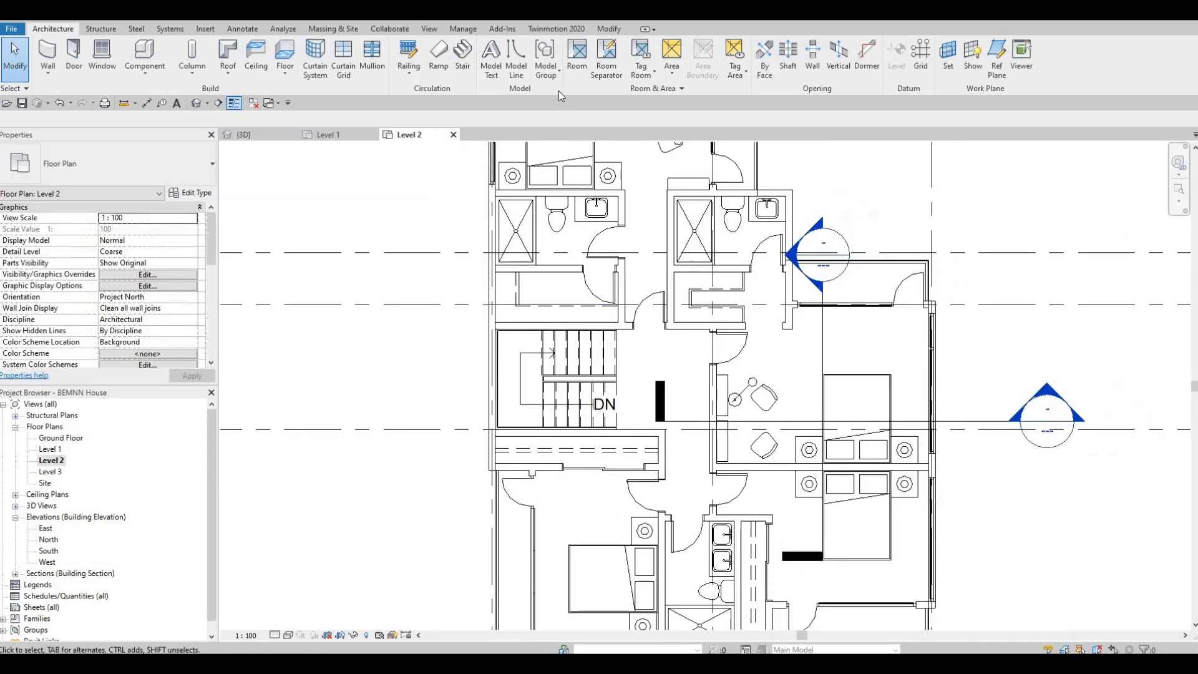
Place tagged rooms in the rear bedroom, the two bathrooms next to it and the closet beside the stairs
click(577, 54)
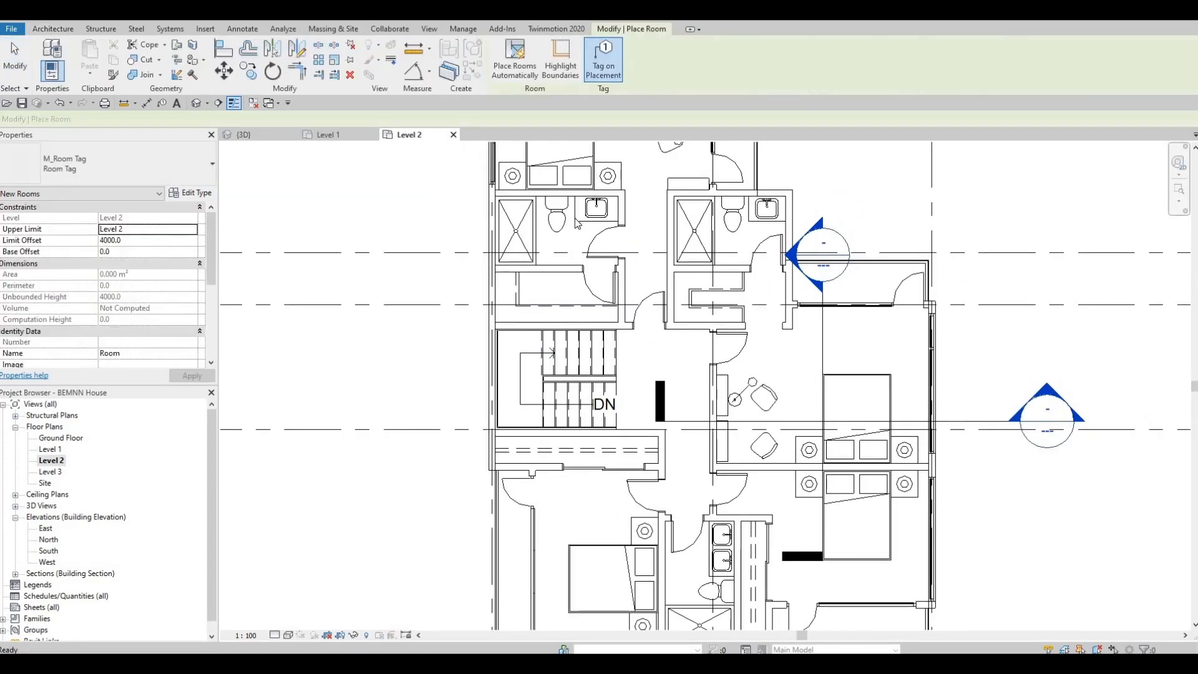
middle_drag(545, 345, 527, 393)
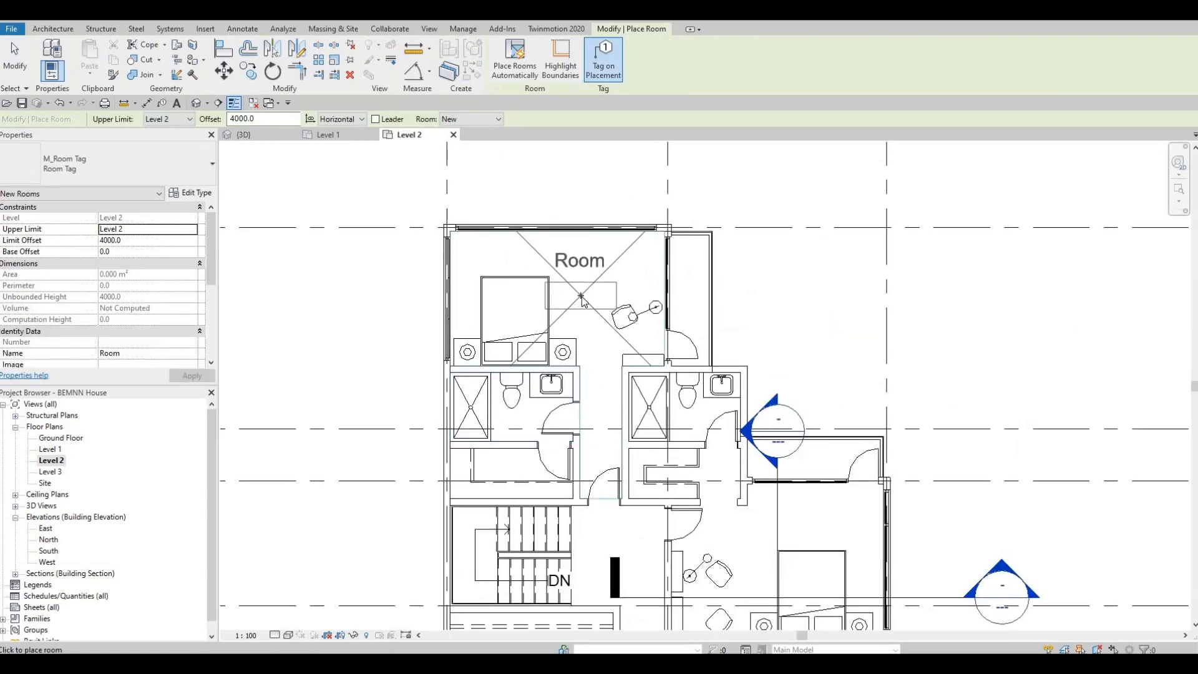
click(699, 424)
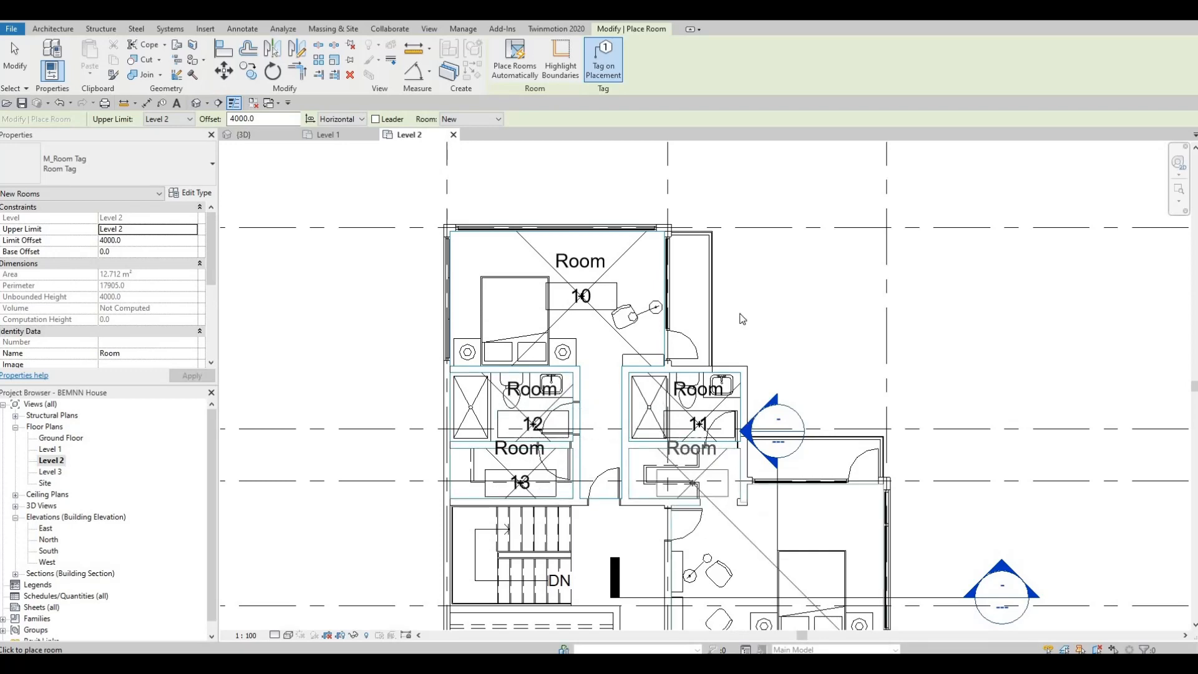
Place tagged rooms in the three remaining bedrooms and in the bathroom with the double sink
middle_drag(762, 504, 737, 317)
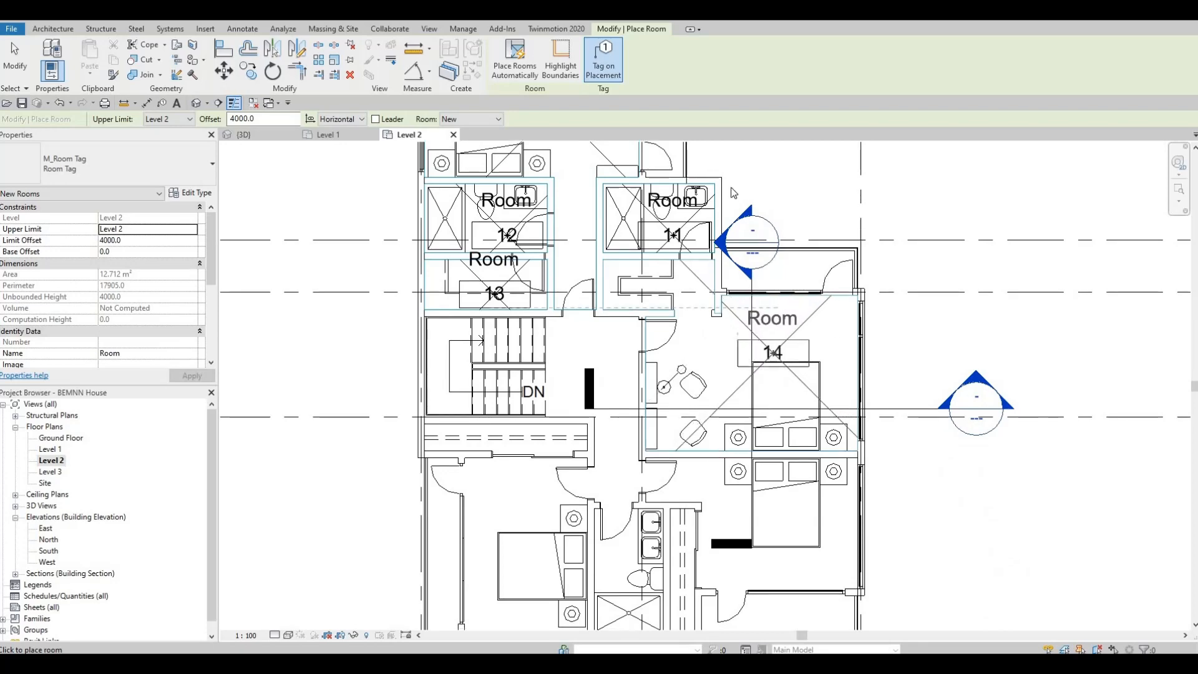
middle_drag(735, 443, 731, 192)
middle_drag(787, 303, 796, 254)
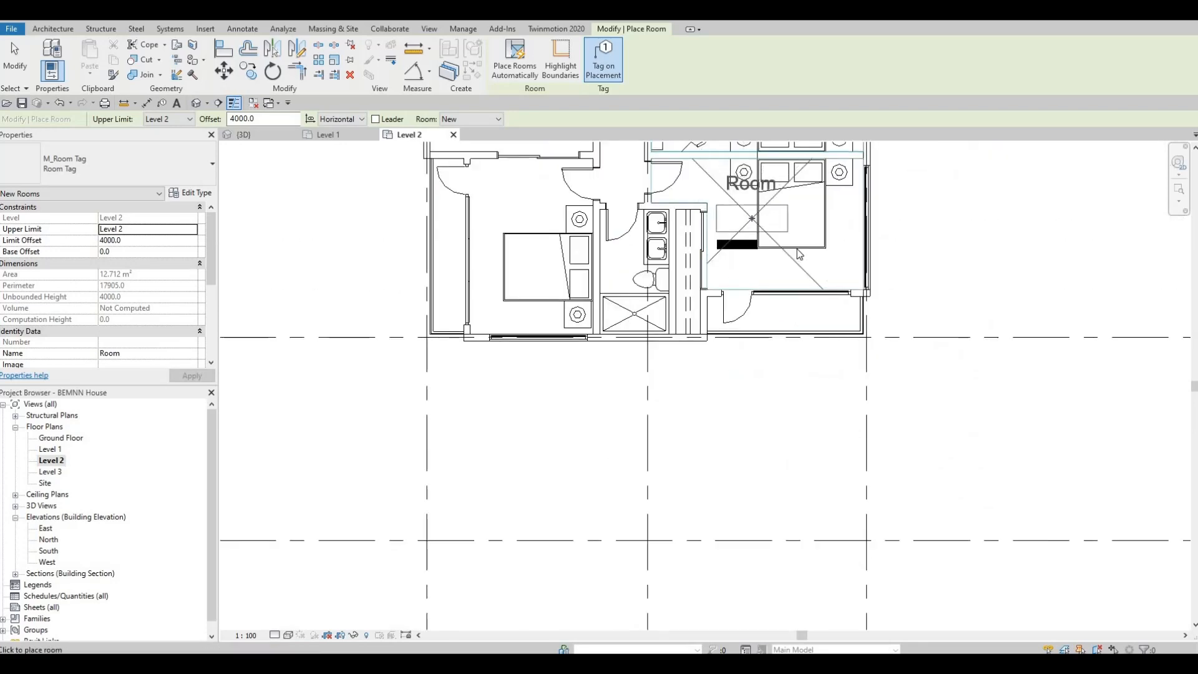
click(523, 255)
click(632, 273)
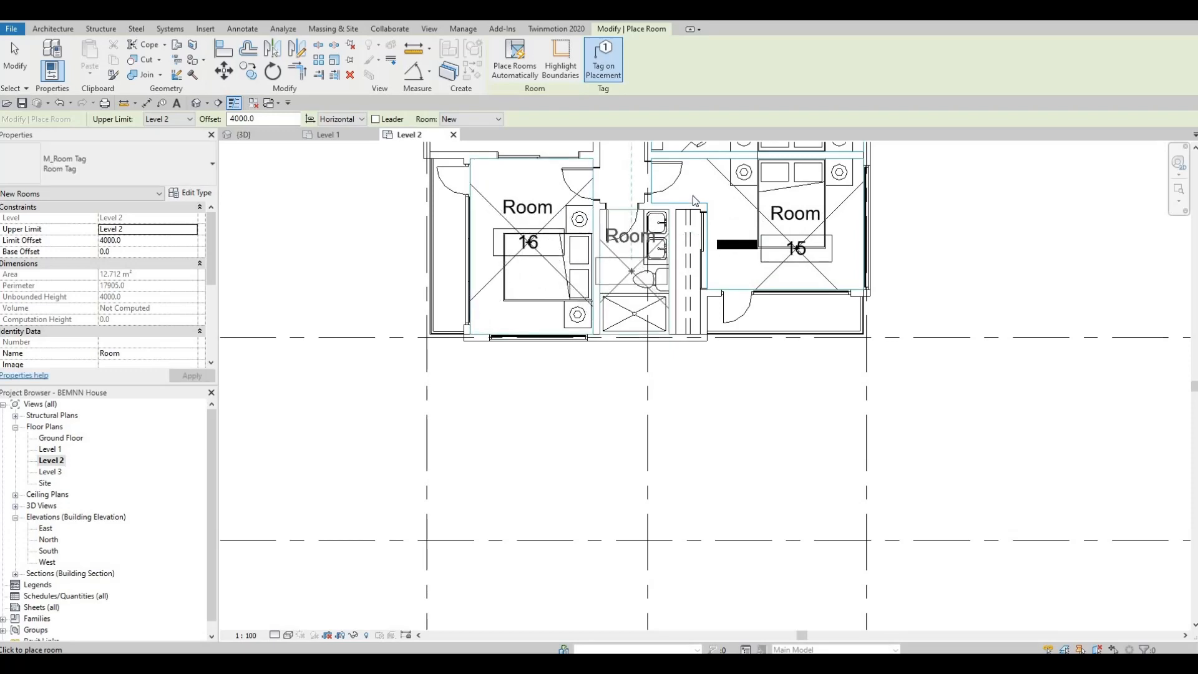
Place a tagged room in the stair hall and end room placement
scroll(673, 236, down, 1)
middle_drag(672, 236, 656, 346)
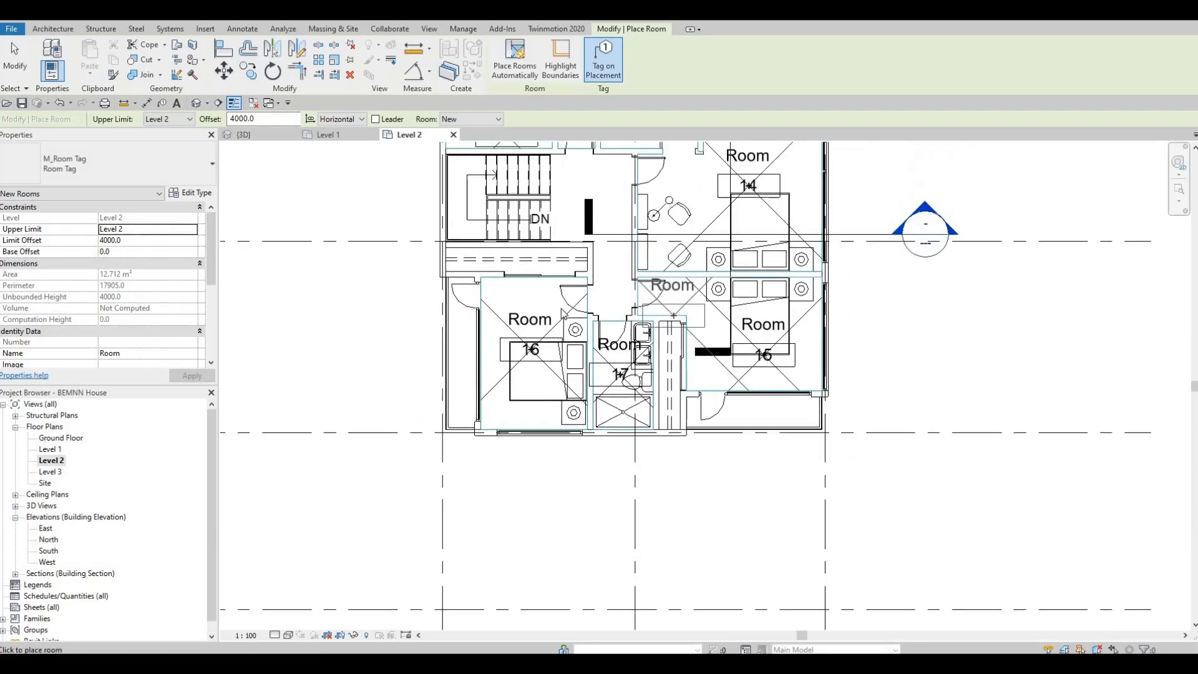
middle_drag(568, 204, 563, 315)
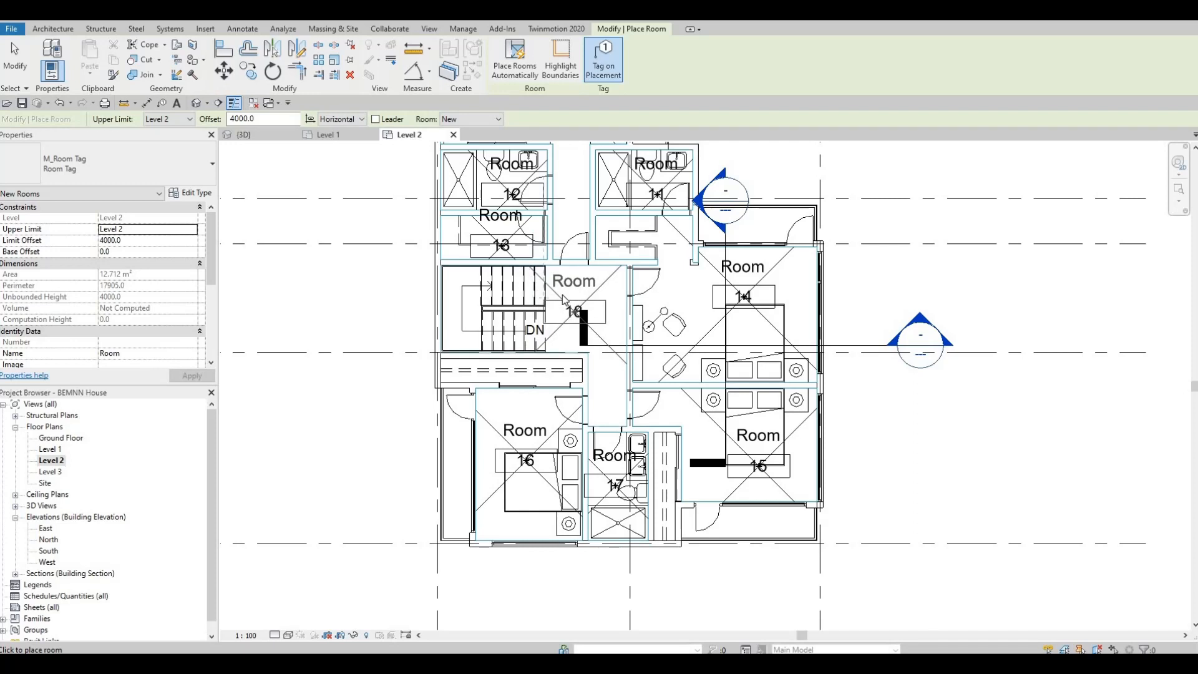
click(563, 295)
key(Escape)
key(Escape)
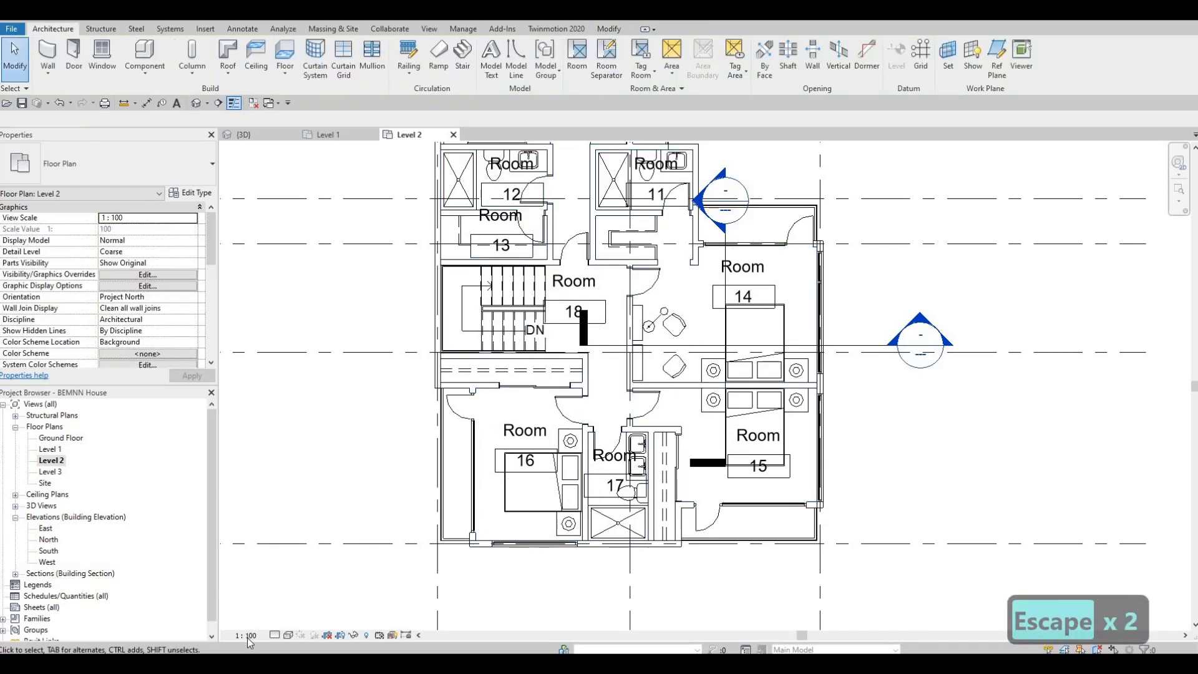
Set the Level 2 plan's view scale to 1 : 50
click(248, 636)
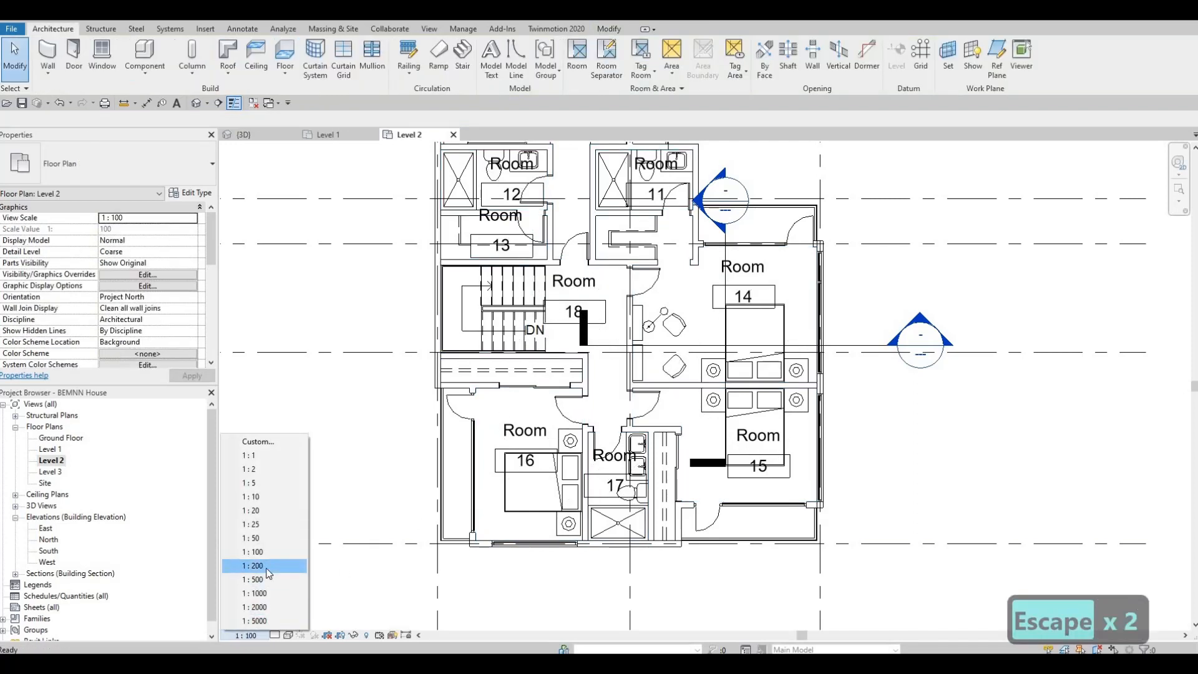
click(252, 538)
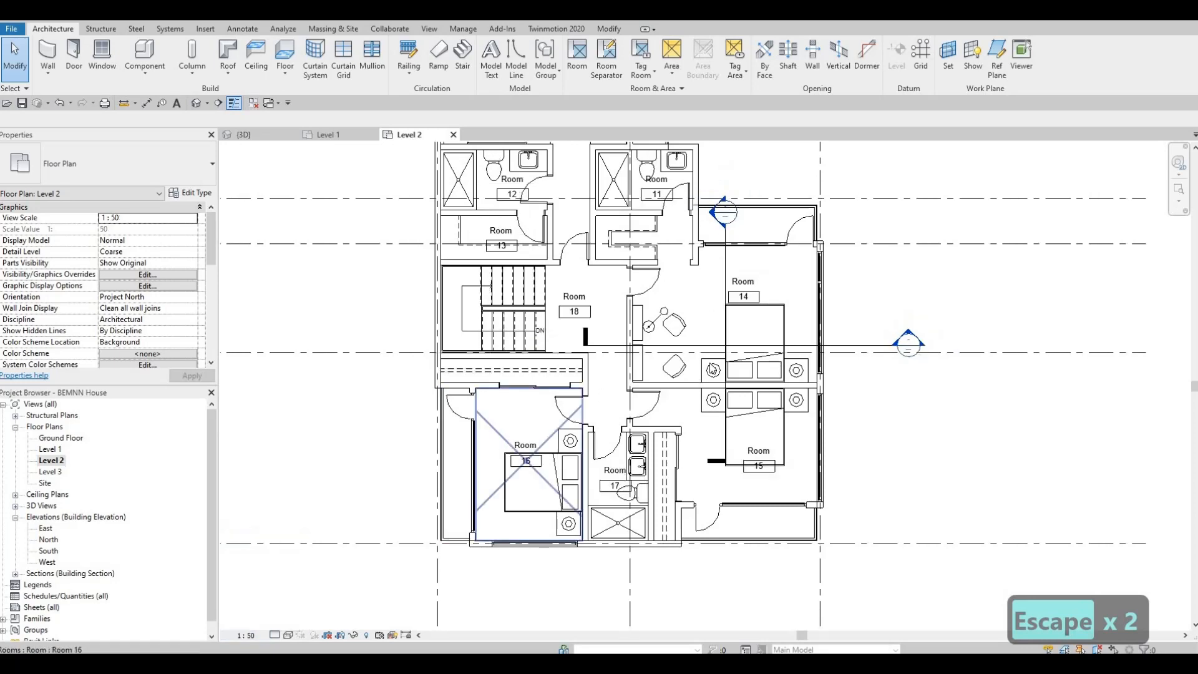
key(Escape)
key(Escape)
Move the tag of room 14 clear of the bed towards the balcony wall
scroll(752, 299, up, 2)
click(749, 297)
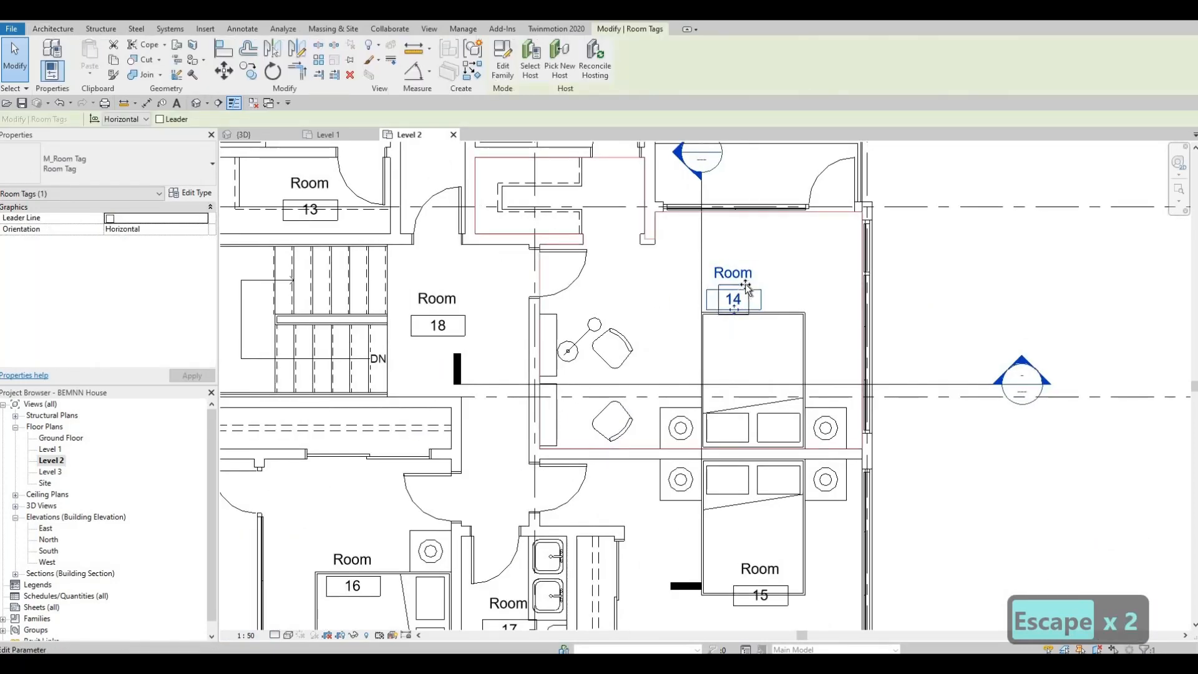
drag(742, 296, 750, 278)
key(Escape)
Rename room 14 as BEDROOM 1 through its tag and copy the name for reuse
double_click(742, 255)
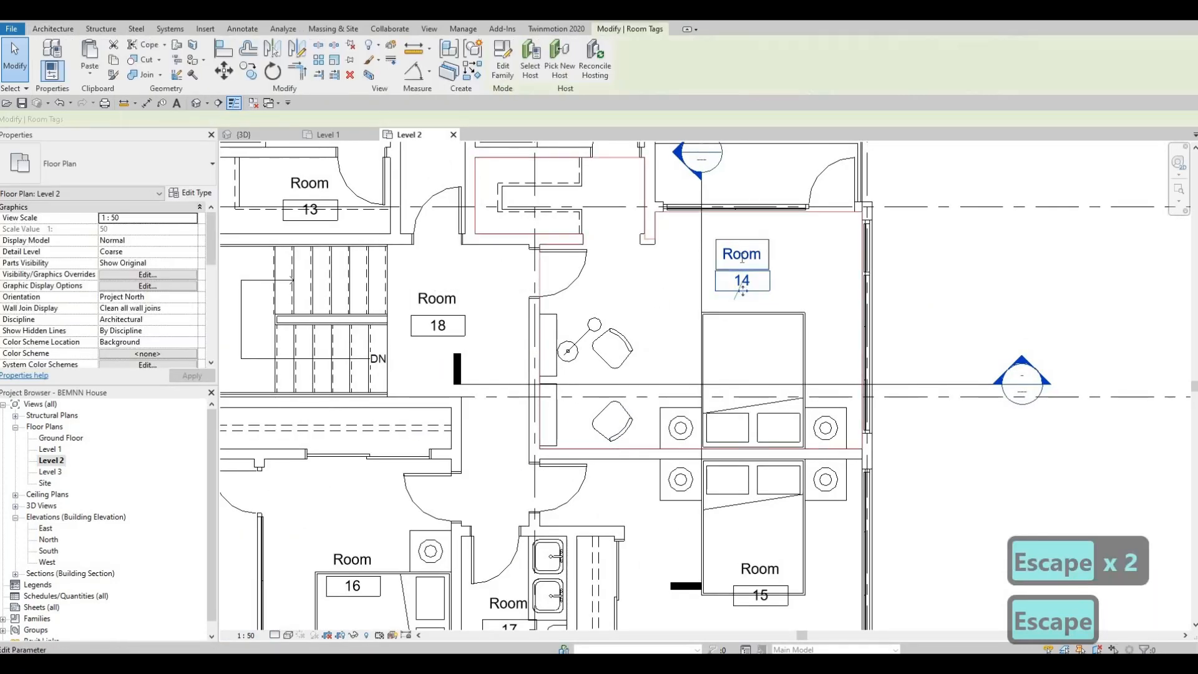
text(bedroom 1)
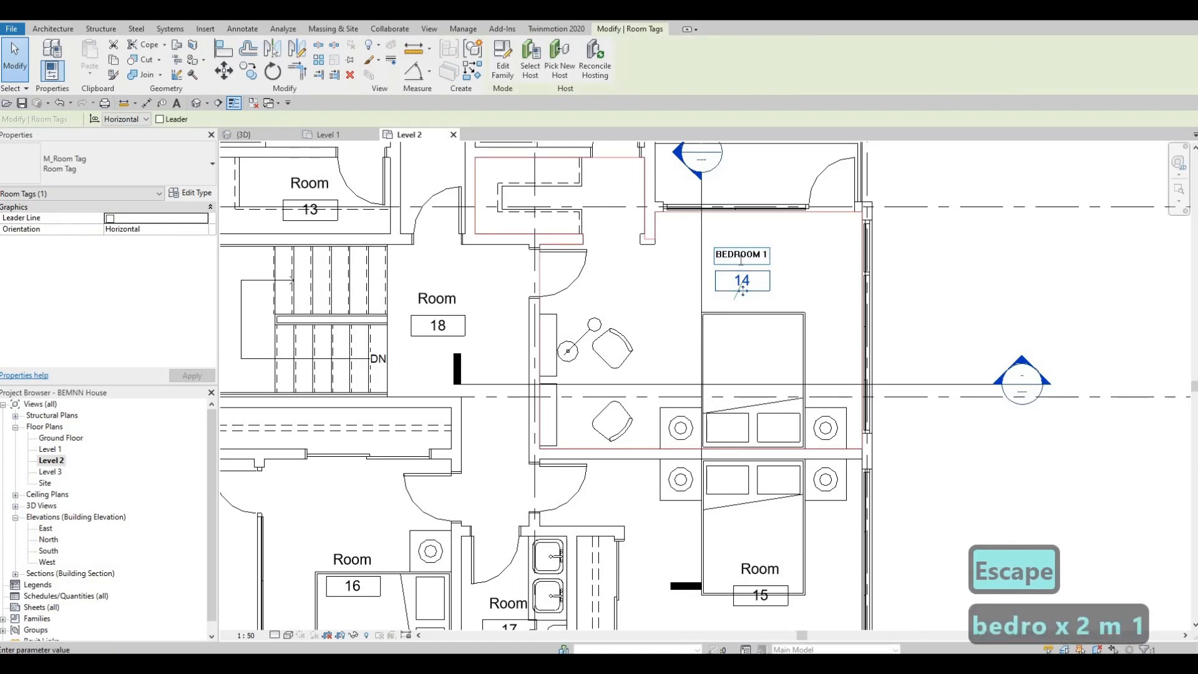
key(ctrl+a)
key(ctrl+c)
click(751, 386)
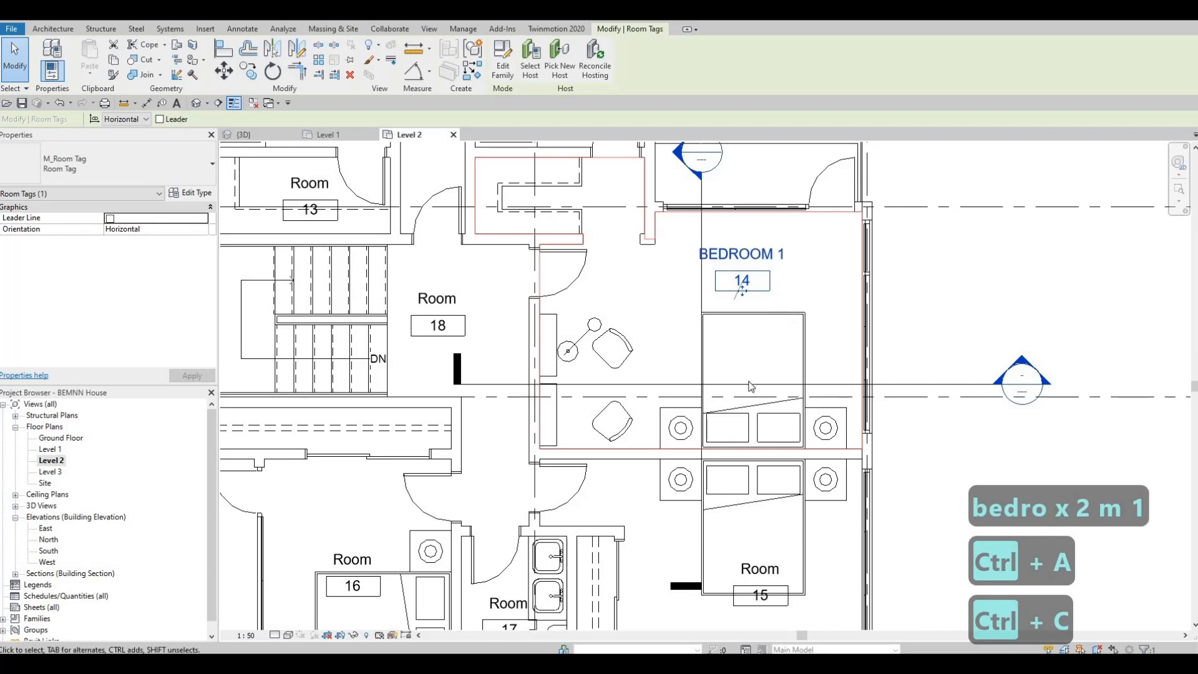
Rename room 15 as BEDROOM 2 through its tag, reusing the copied bedroom name with the number changed
middle_drag(735, 533, 743, 343)
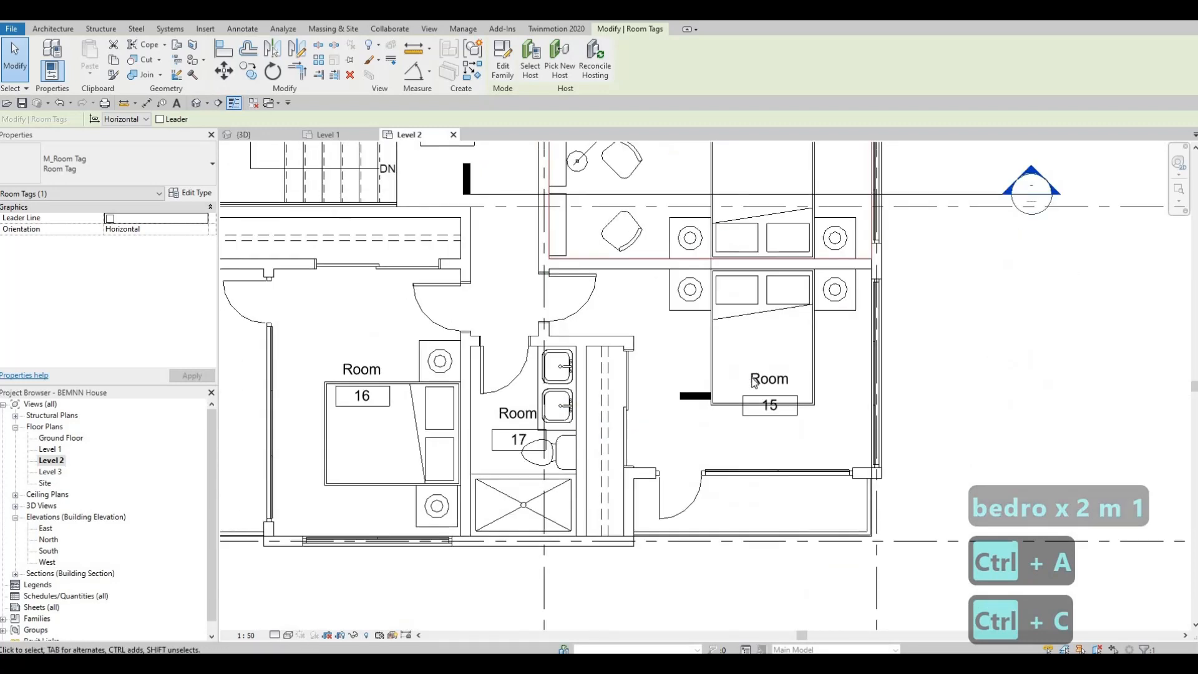
click(753, 381)
click(755, 381)
key(ctrl+v)
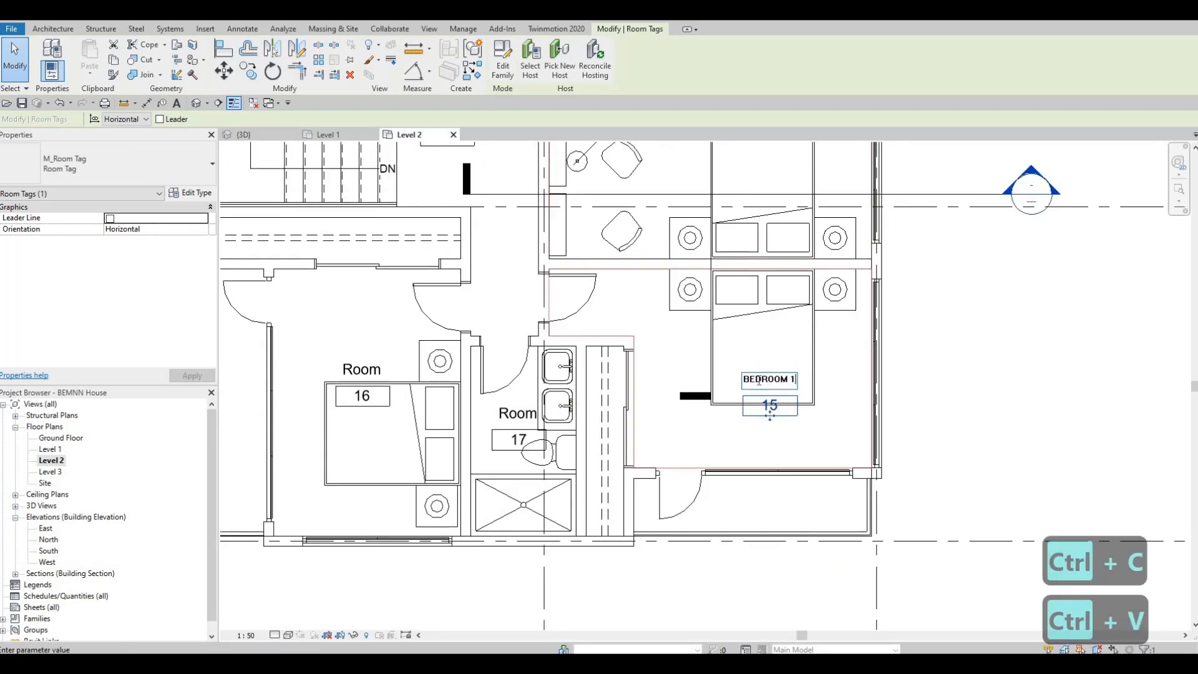
key(BackSpace)
text(2)
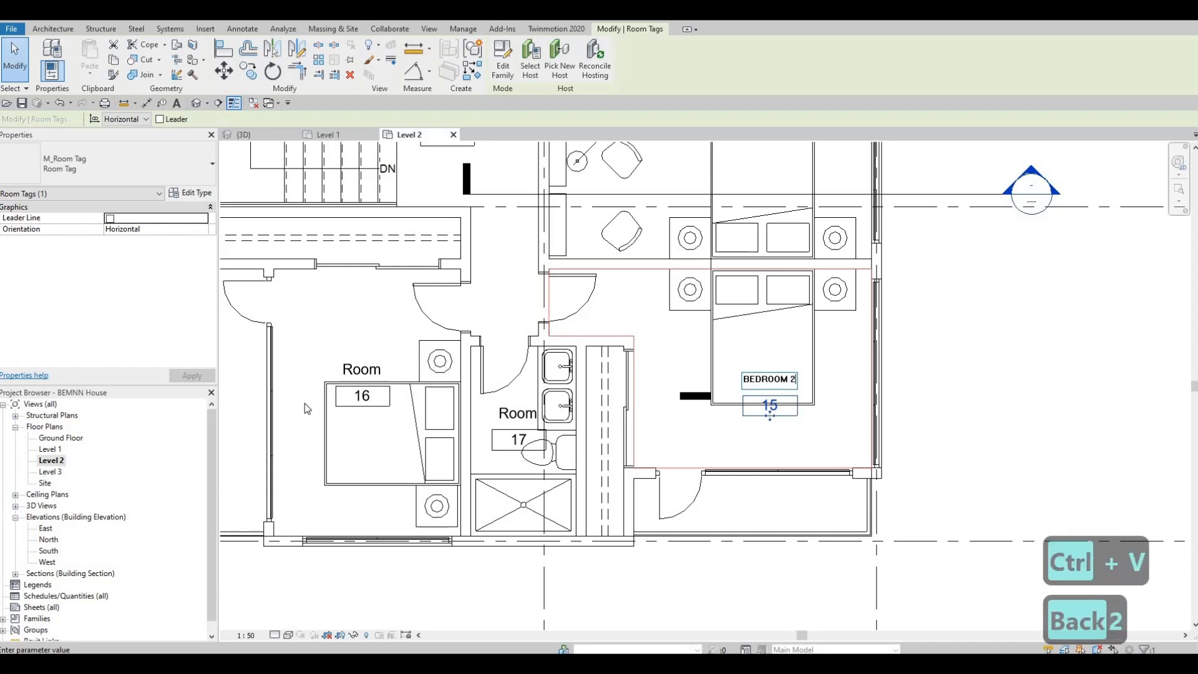
Rename room 16 as BEDROOM 3 through its tag, reusing the copied bedroom name
click(337, 383)
click(380, 371)
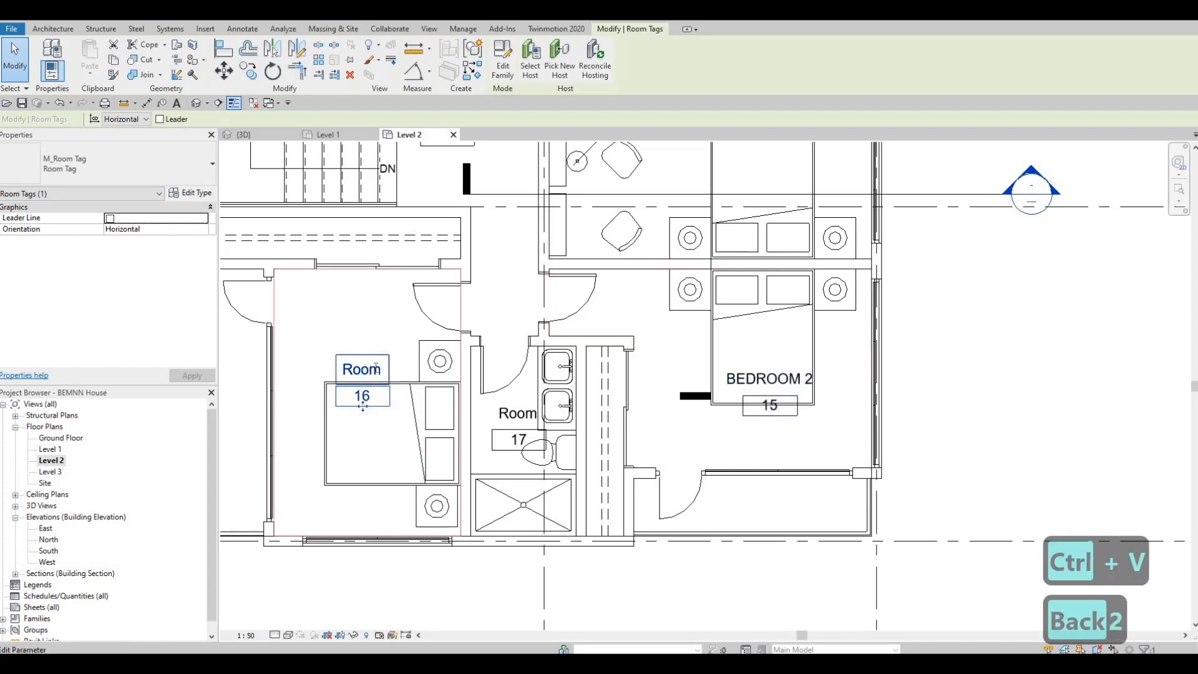
key(ctrl+v)
key(BackSpace)
text(3)
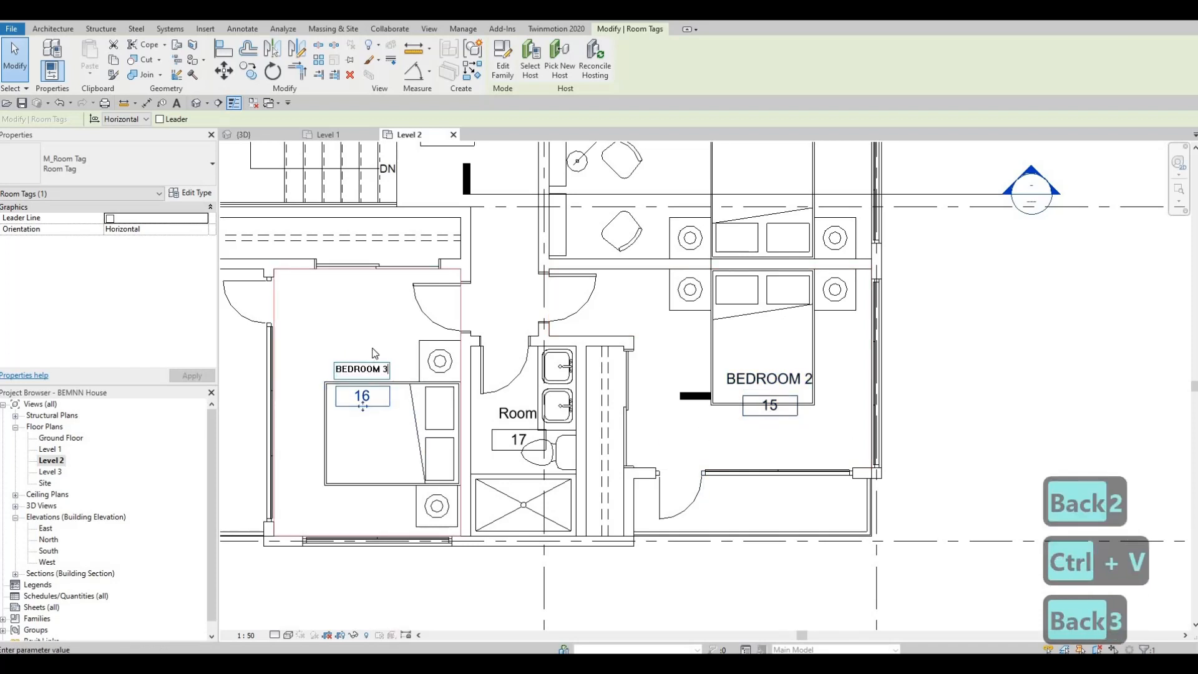
Move the BEDROOM 3 tag above its bed and the BEDROOM 2 tag below its bed, clear of the furniture
click(362, 400)
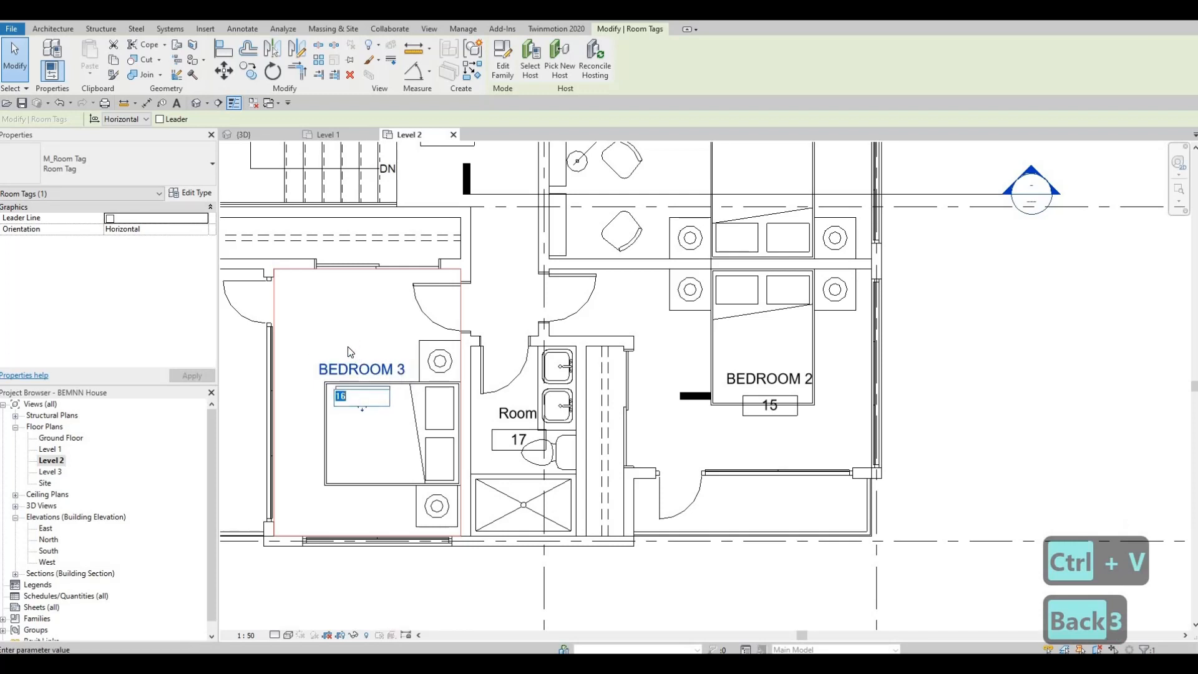
drag(361, 353, 360, 299)
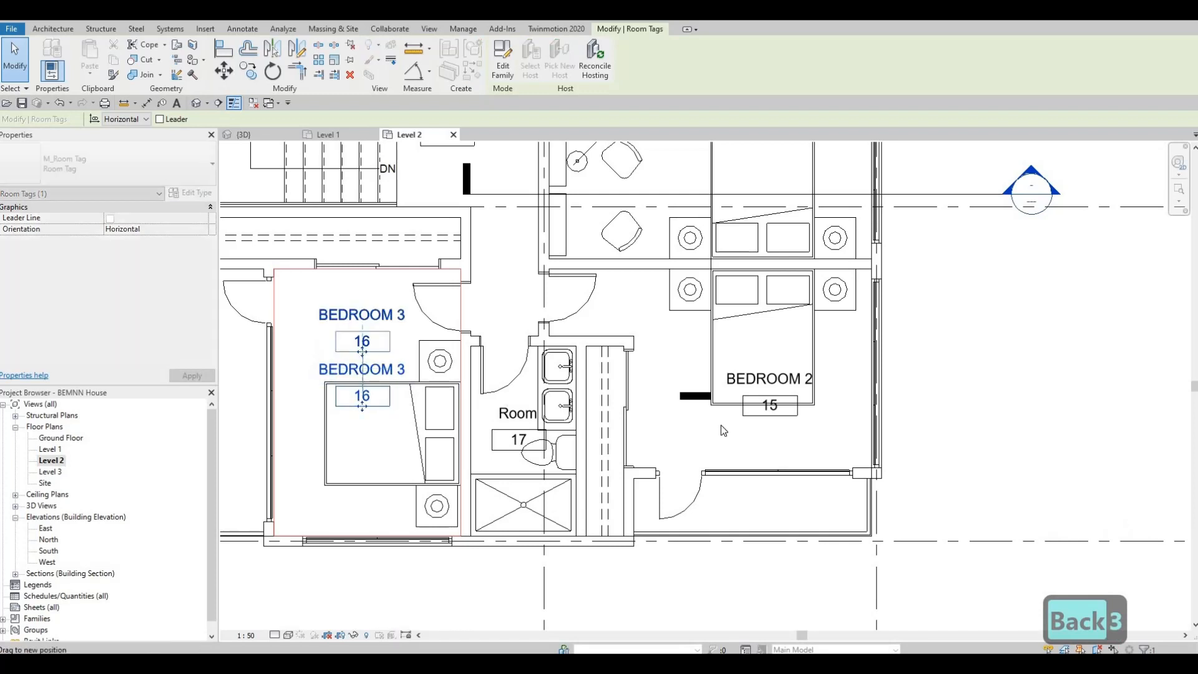
click(773, 424)
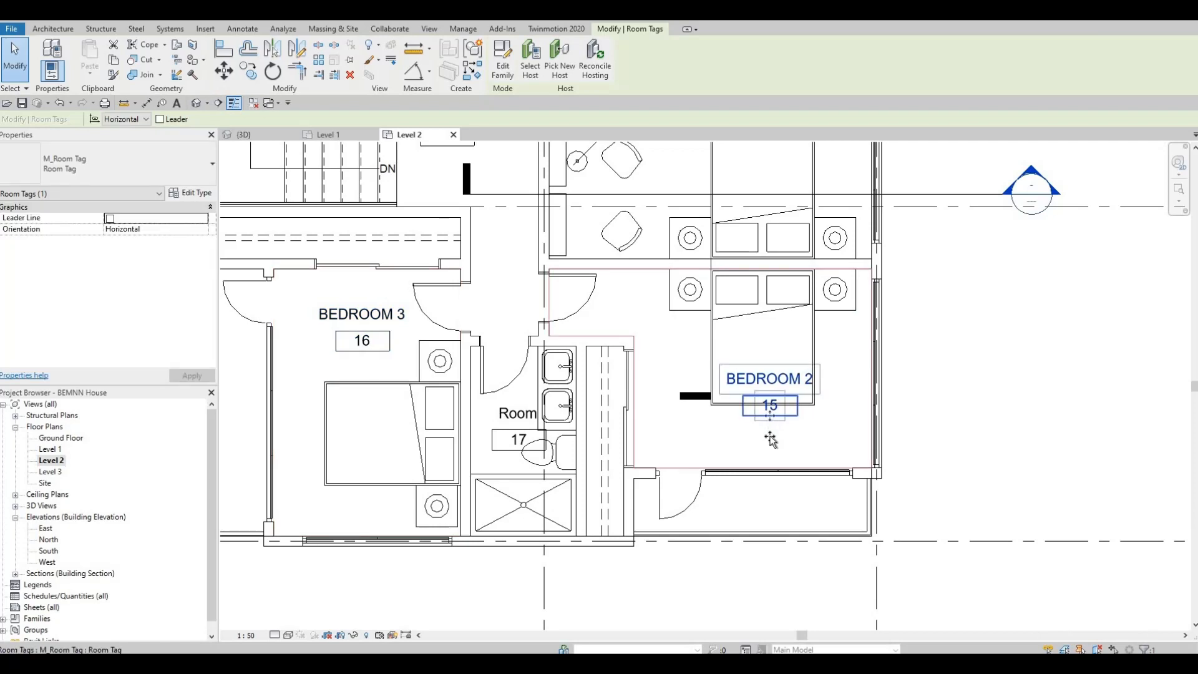
drag(770, 415, 762, 454)
key(Escape)
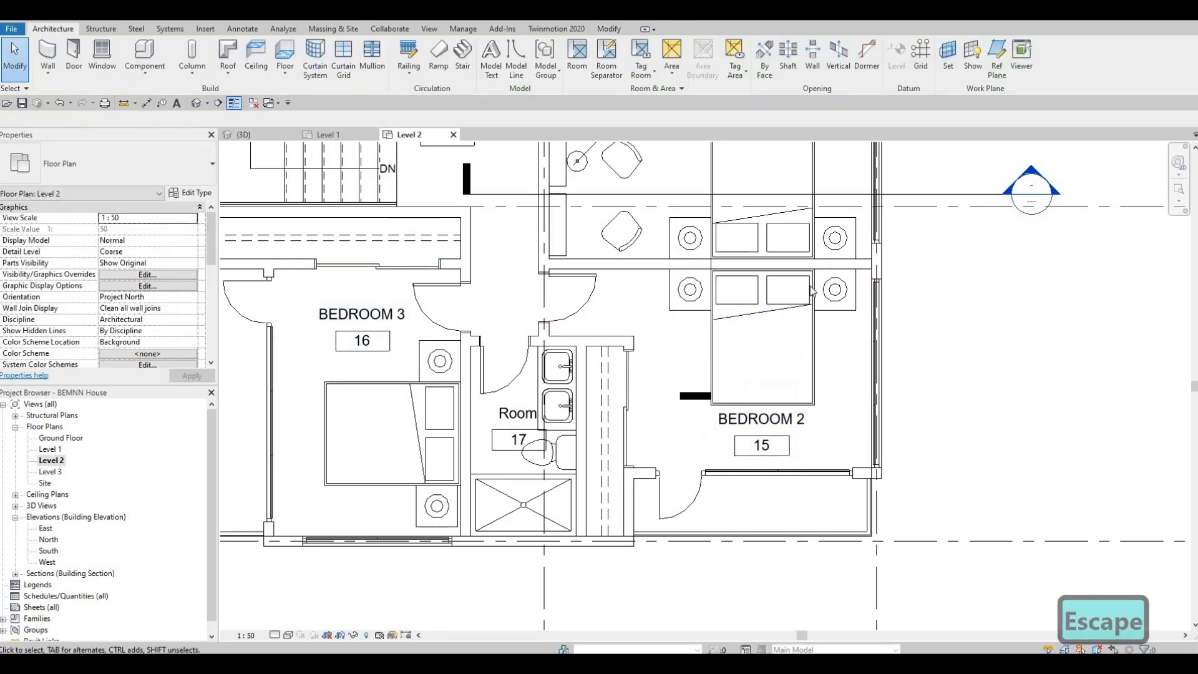
Shift the BEDROOM 1 tag slightly sideways to centre it over the bed
middle_drag(774, 265, 814, 475)
click(797, 315)
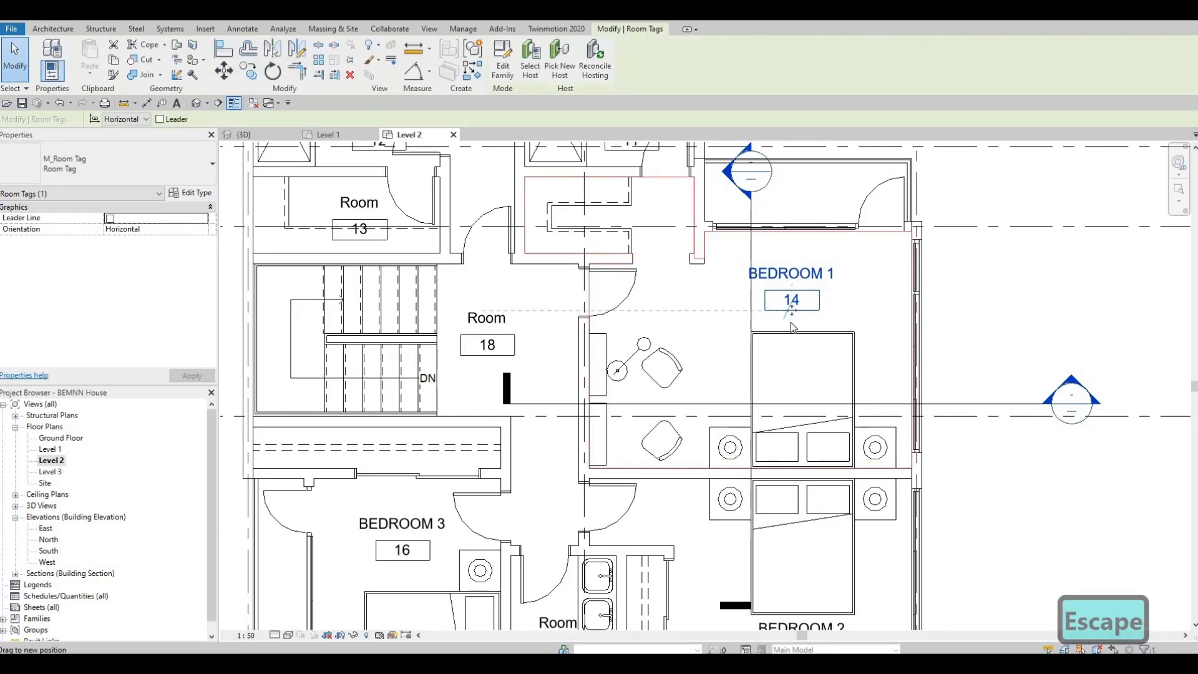
drag(792, 322, 800, 323)
Rename room 18, the stair hall, as COORIDOR through its tag
scroll(643, 401, down, 2)
middle_drag(630, 374, 641, 462)
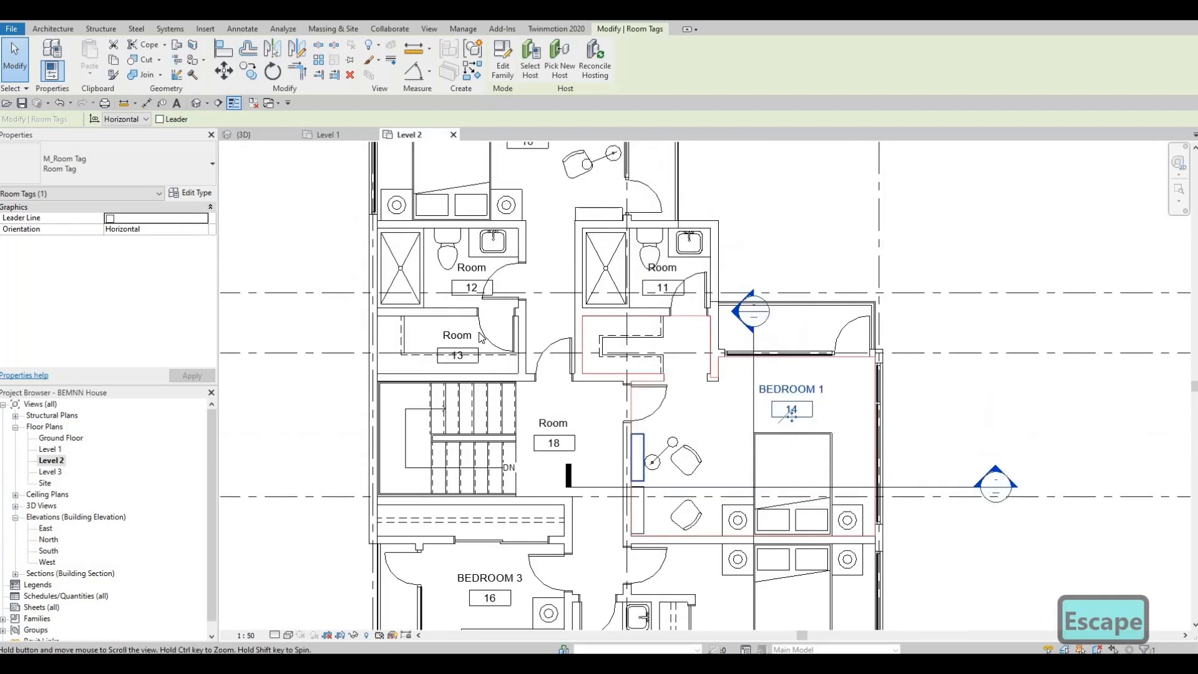
middle_drag(482, 337, 483, 358)
scroll(463, 334, up, 1)
middle_drag(563, 425, 565, 392)
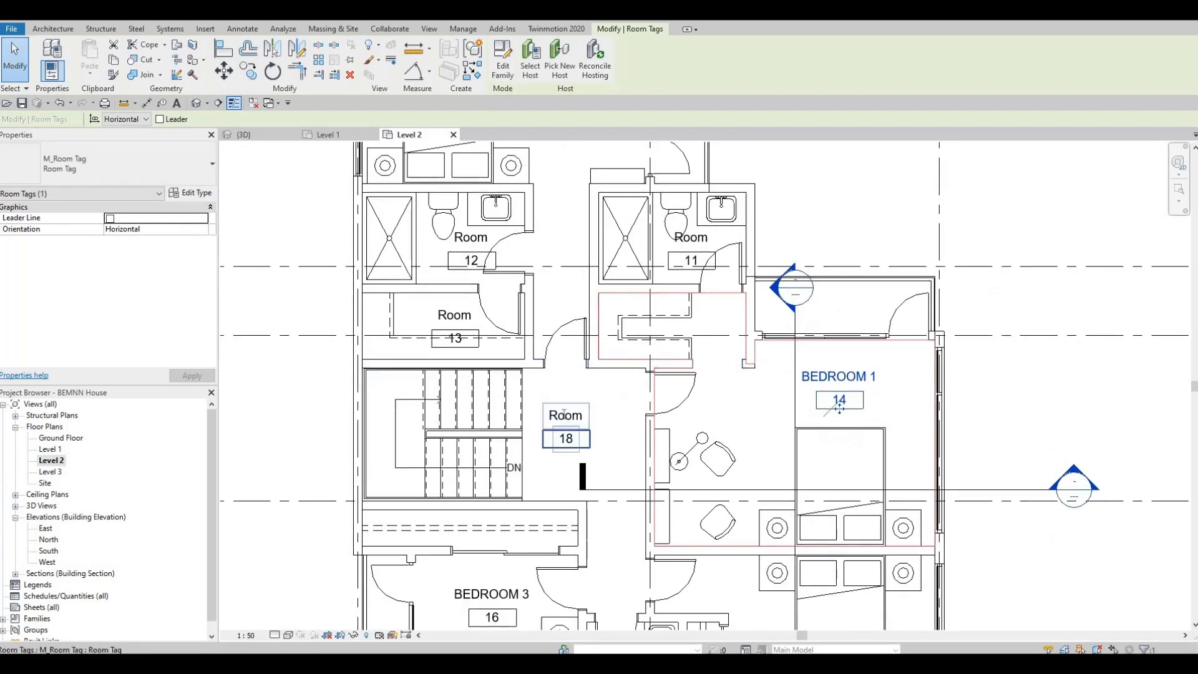
click(565, 416)
click(565, 416)
text(COORIDOR)
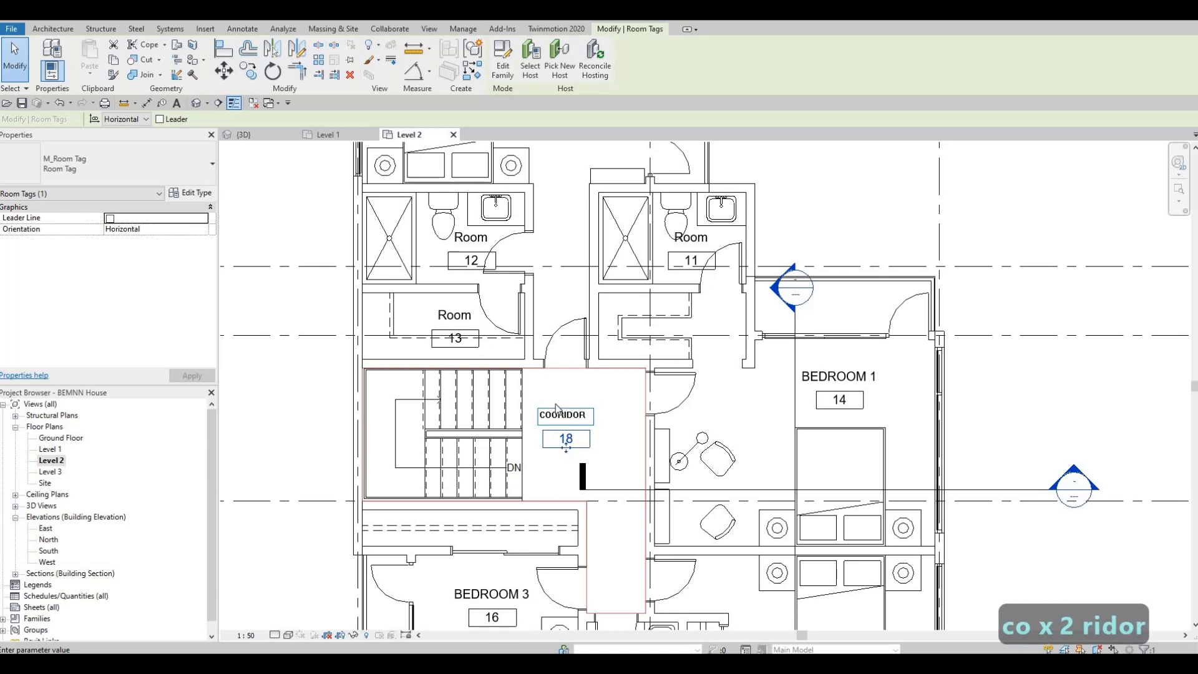
click(499, 364)
key(Escape)
Rename room 13, the closet beside the stairs, as W.I.C through its tag
click(468, 314)
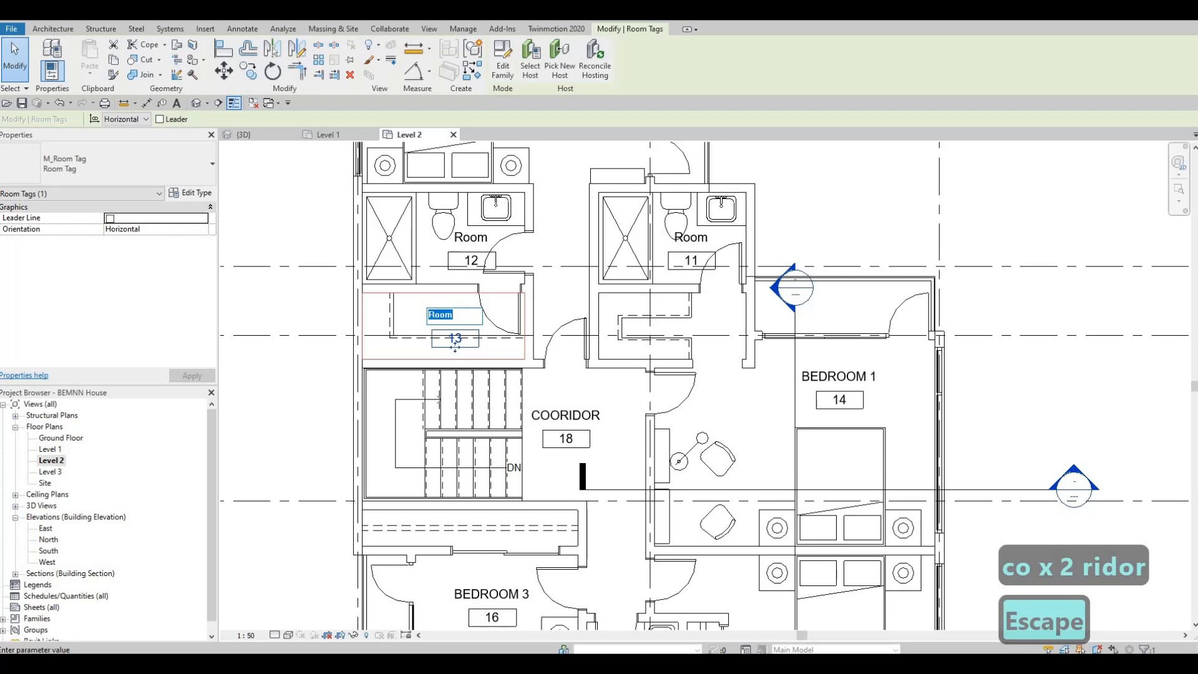
text(W.I.)
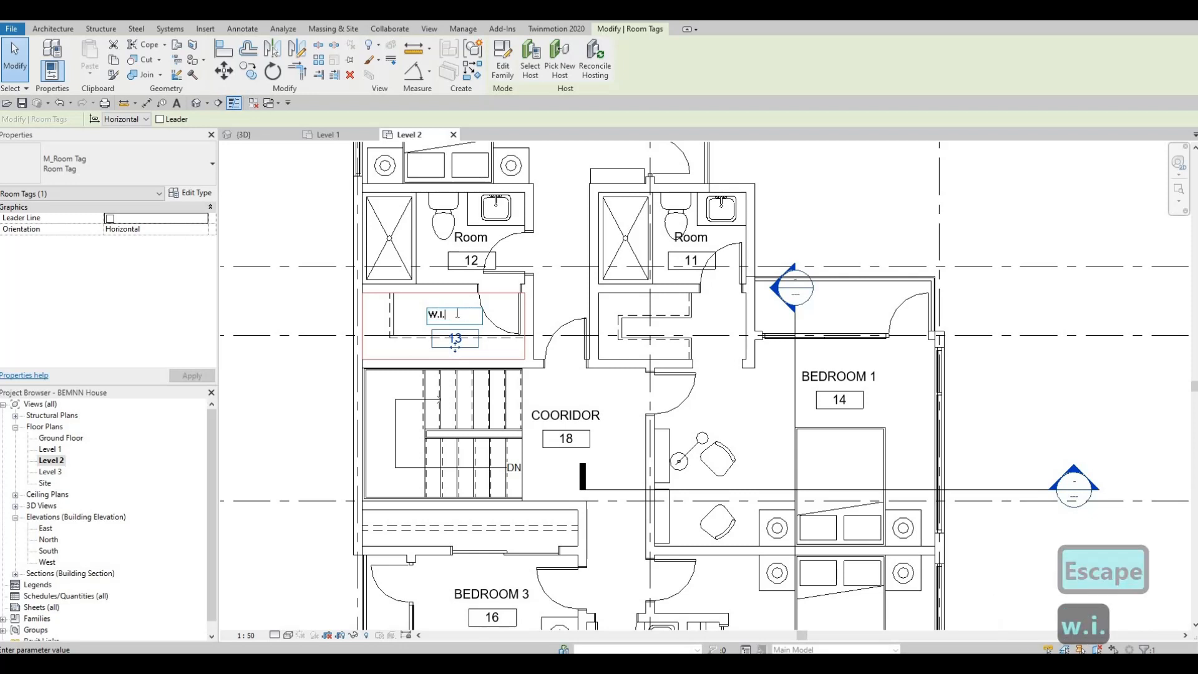
text(C)
click(542, 299)
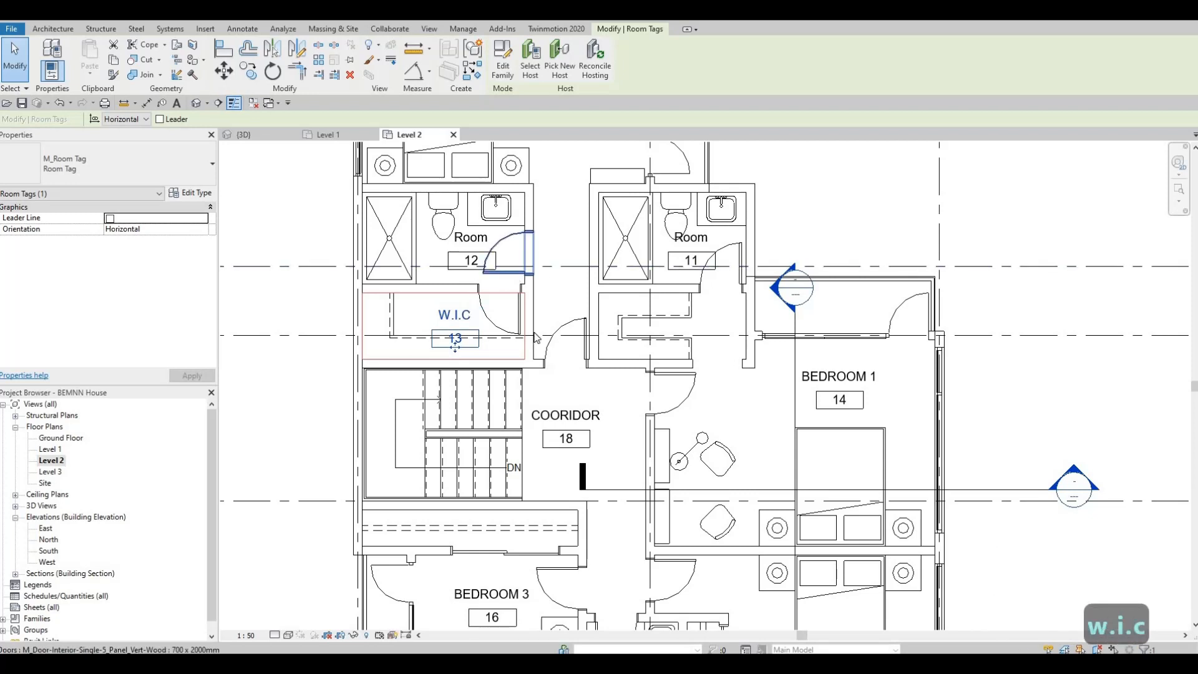
Rename room 10, the large bedroom at the plan's upper end, as MASTERS through its tag
middle_drag(525, 243, 543, 342)
middle_drag(552, 178, 553, 322)
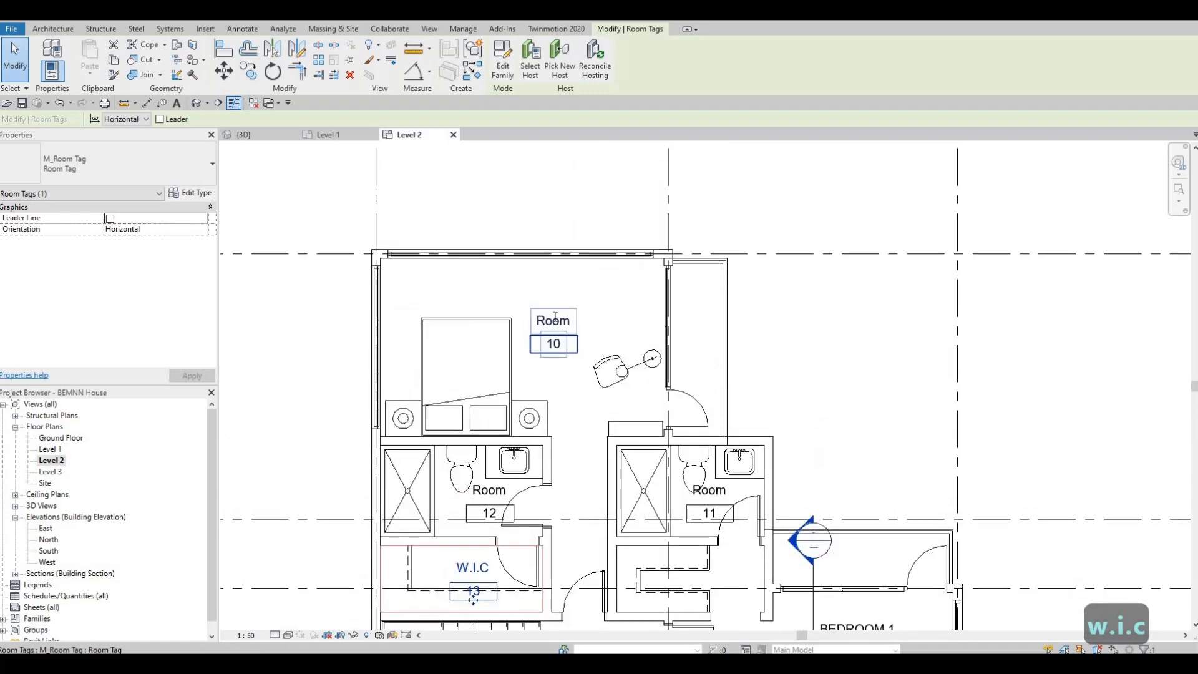
click(553, 319)
text(MAST)
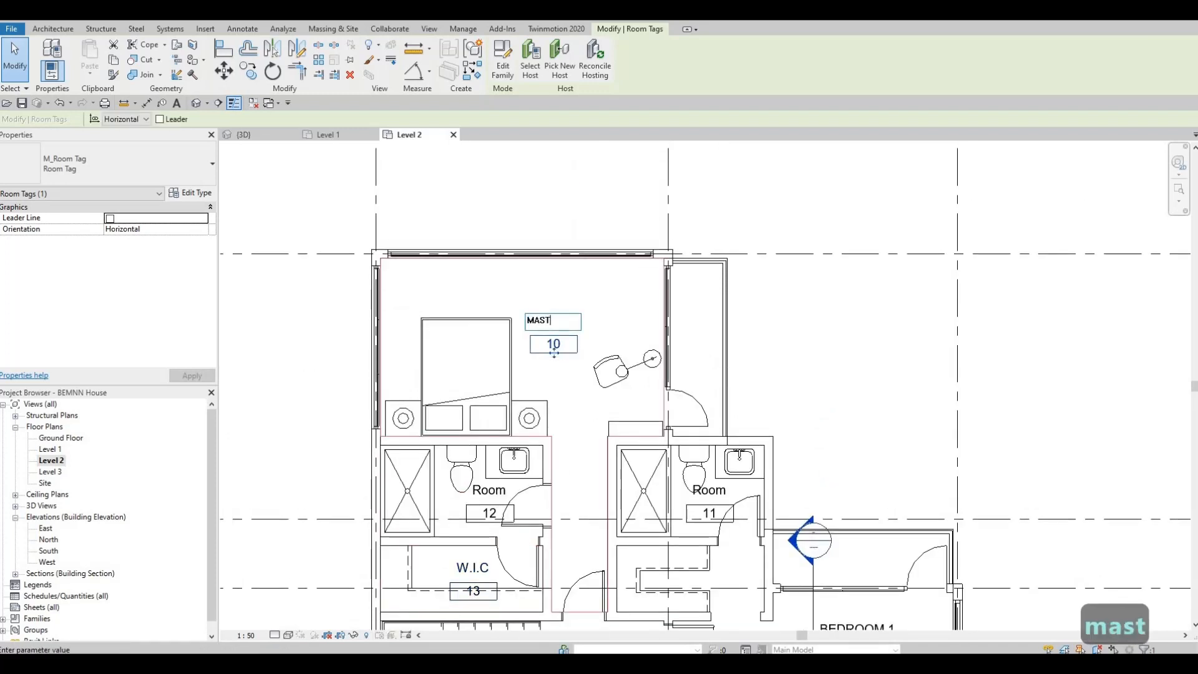
text(ERS)
key(Return)
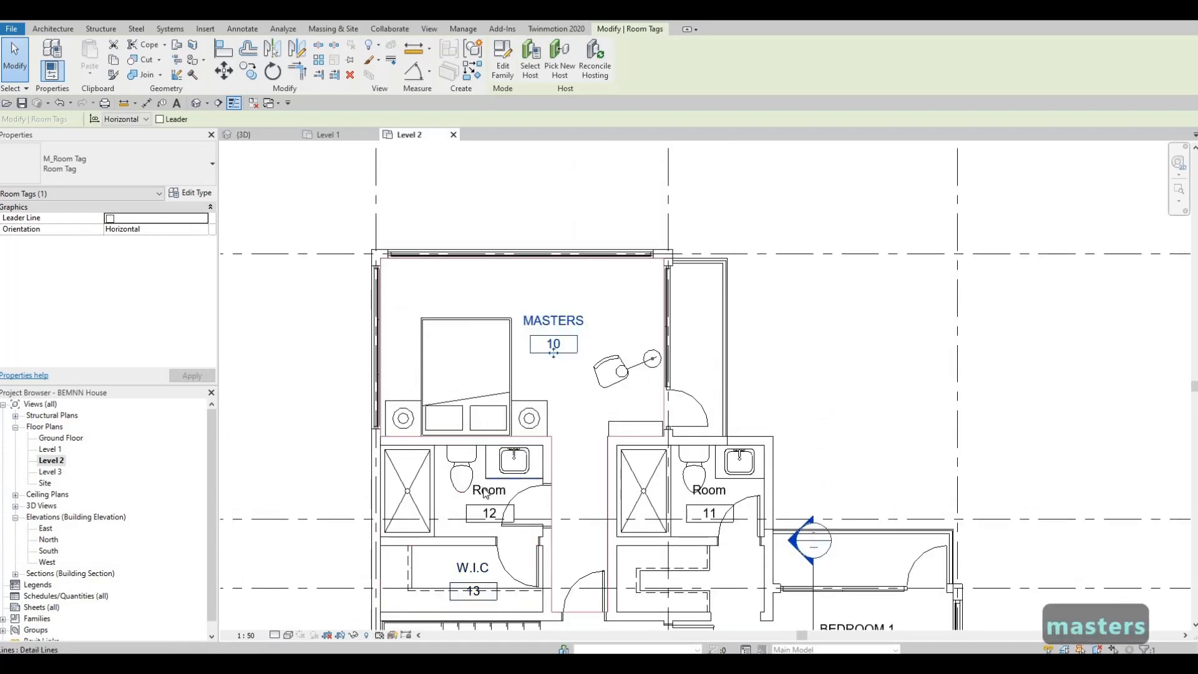
Rename room 12, the bathroom beside the W.I.C, as ENSUITE 1 through its tag
click(484, 490)
click(485, 490)
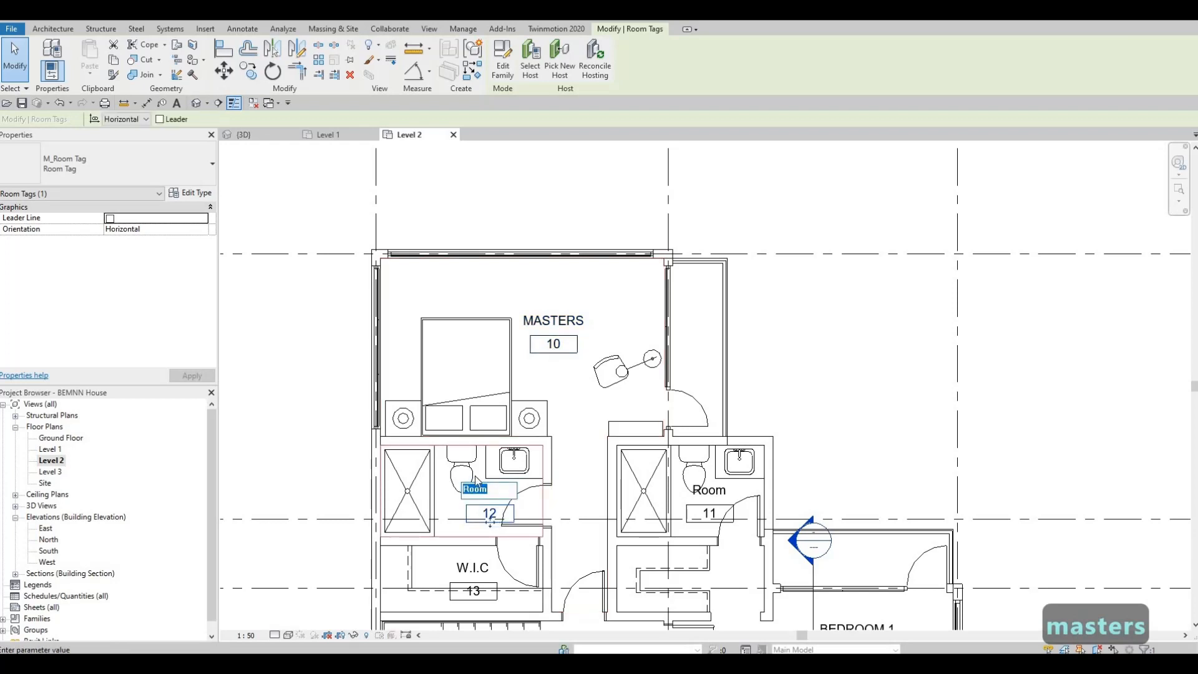
text(EN)
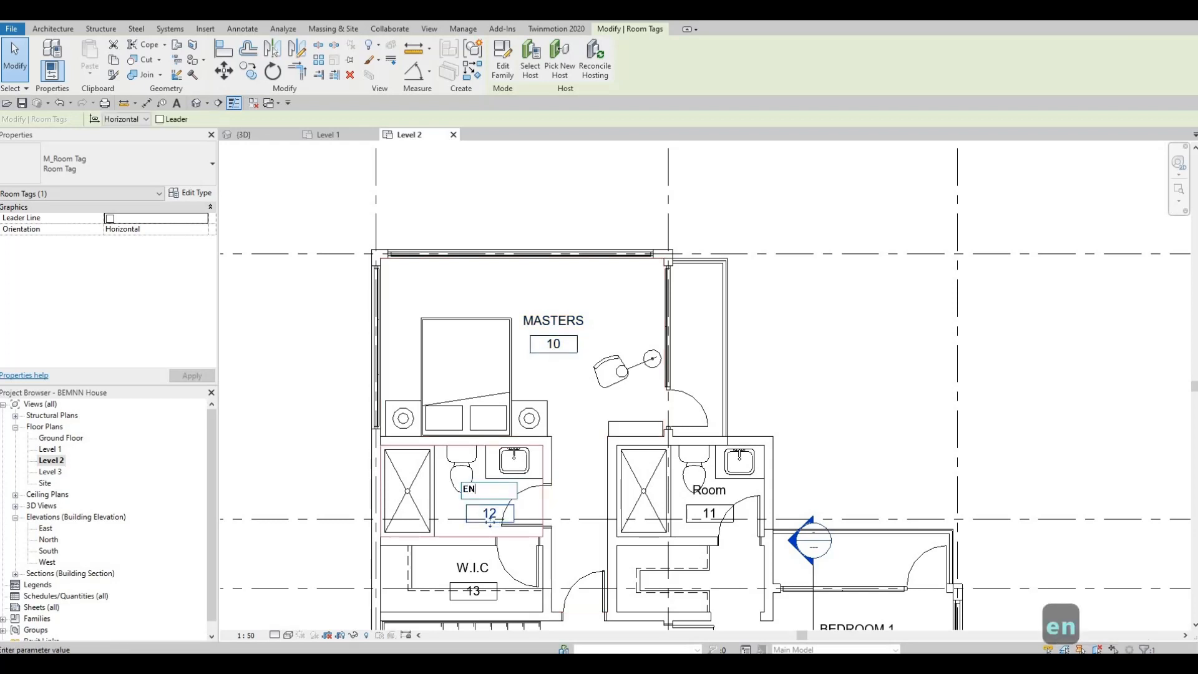
text(SUITE 1)
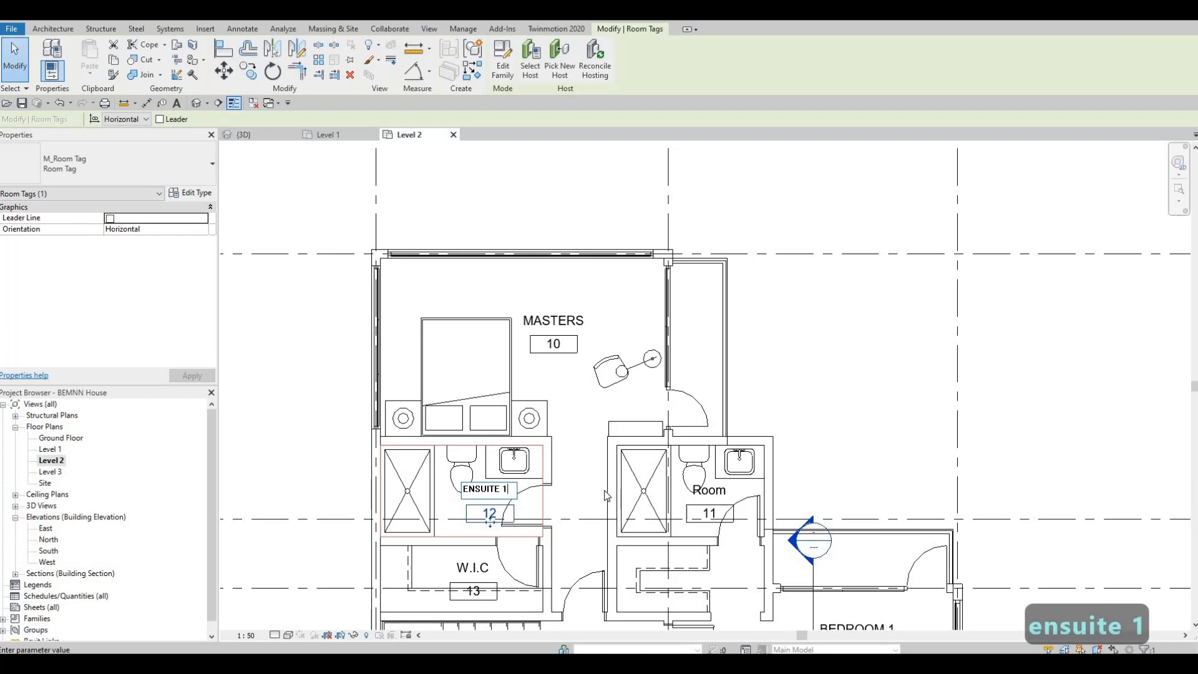
click(723, 496)
key(Escape)
Rename room 11, the bathroom nearest the BEDROOM 1 balcony, as ENSUITE 2 through its tag
click(717, 490)
click(717, 490)
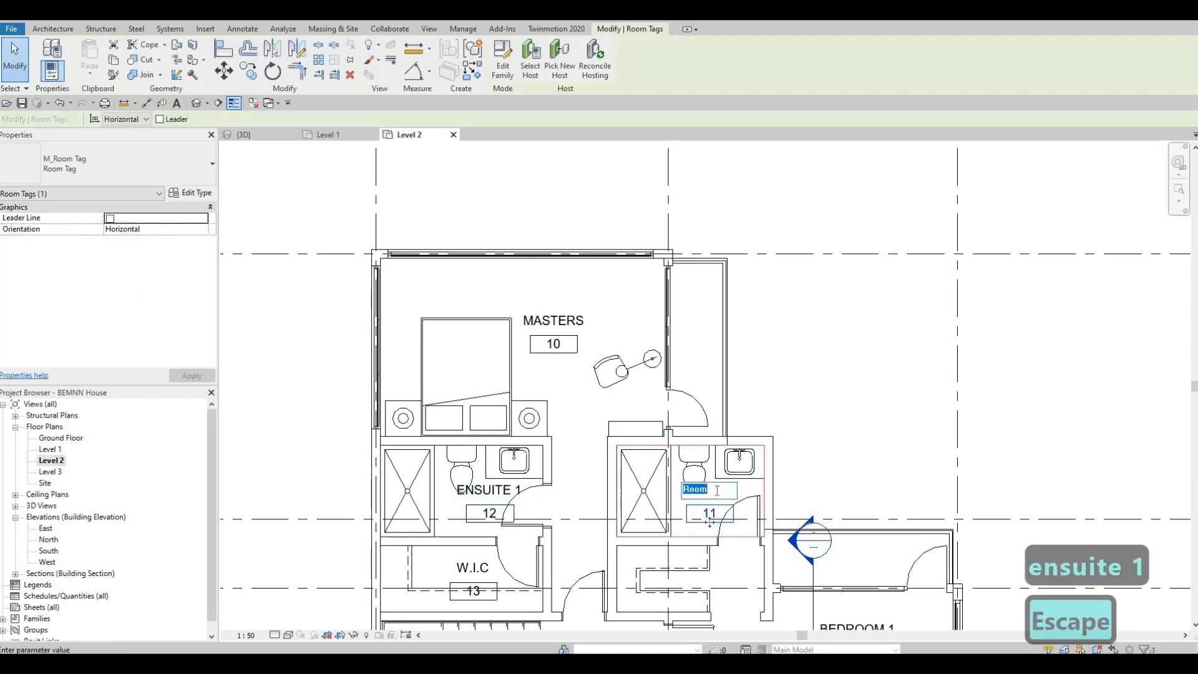
text(ENSUITE)
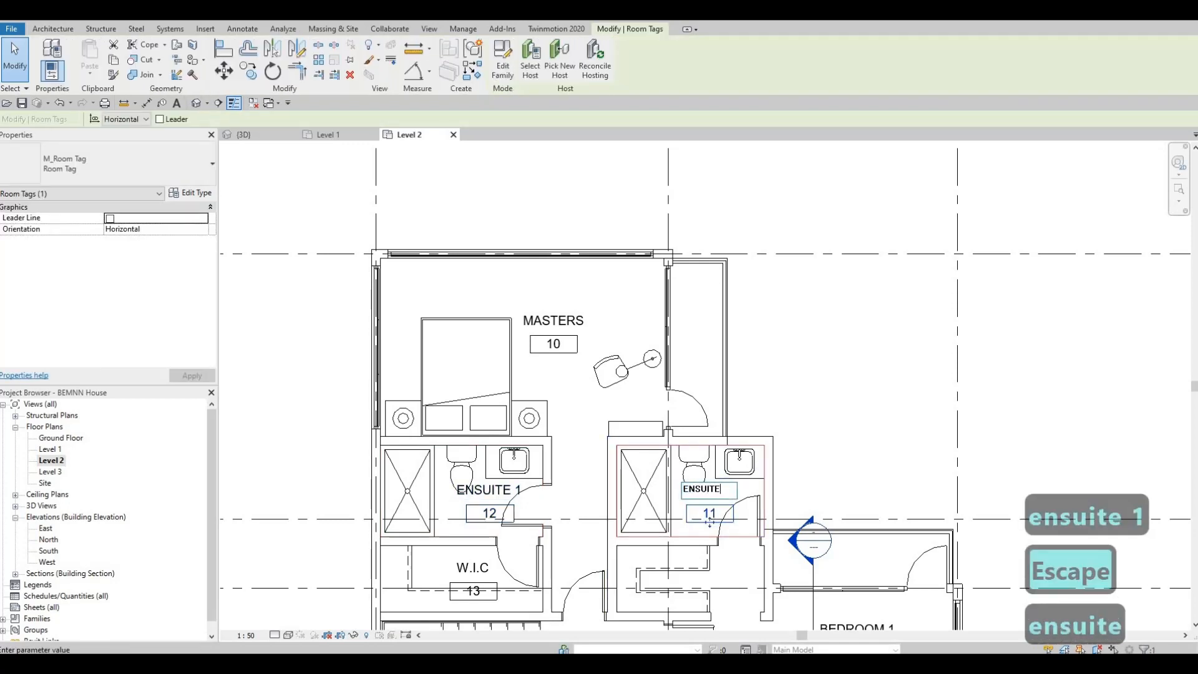
click(749, 572)
middle_drag(749, 572, 719, 361)
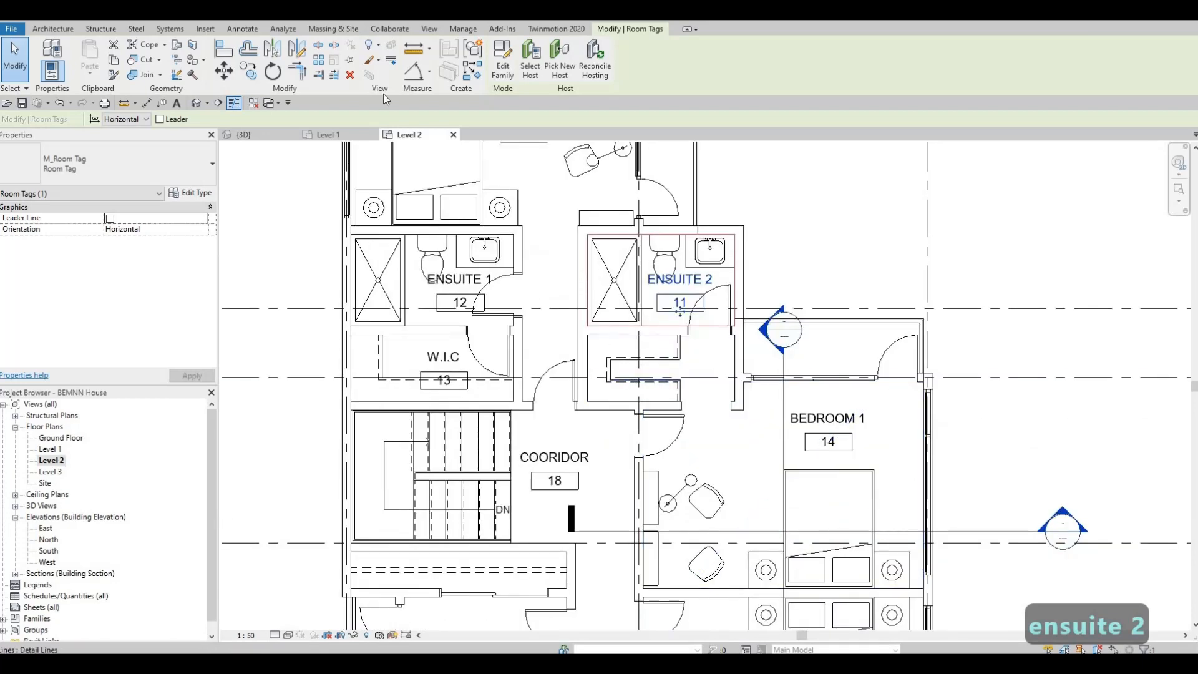
key(Escape)
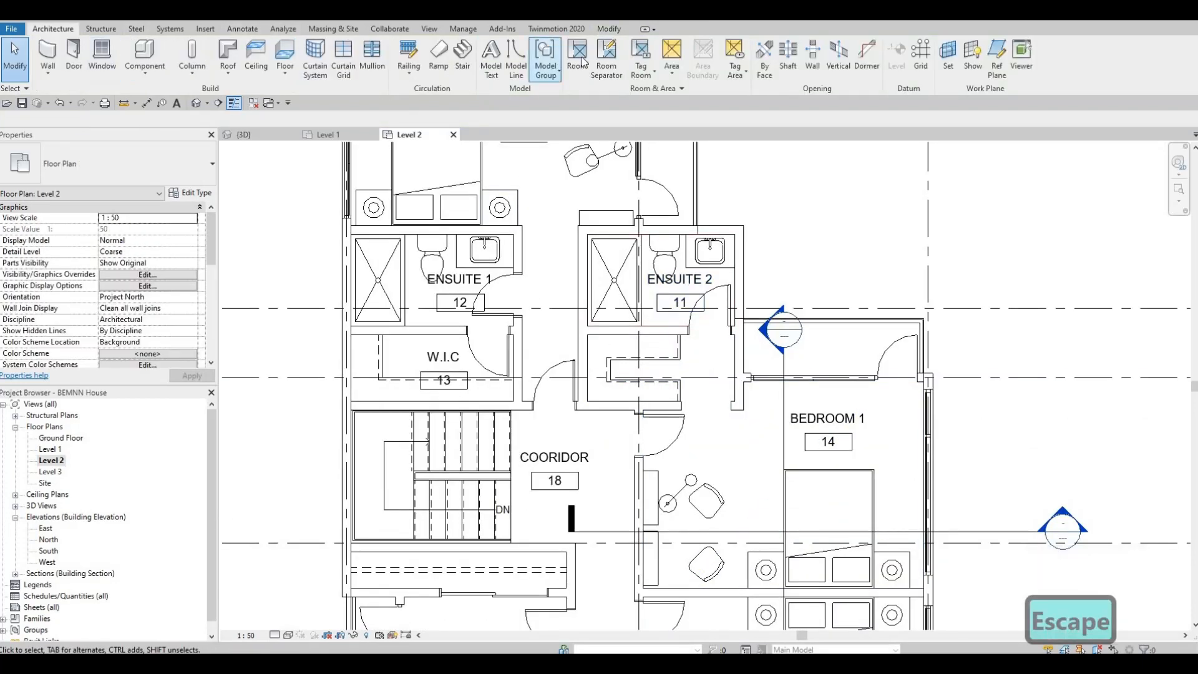
Draw a room separation line across the wall opening between BEDROOM 1 and the closet next to ENSUITE 2
click(606, 56)
scroll(673, 419, up, 2)
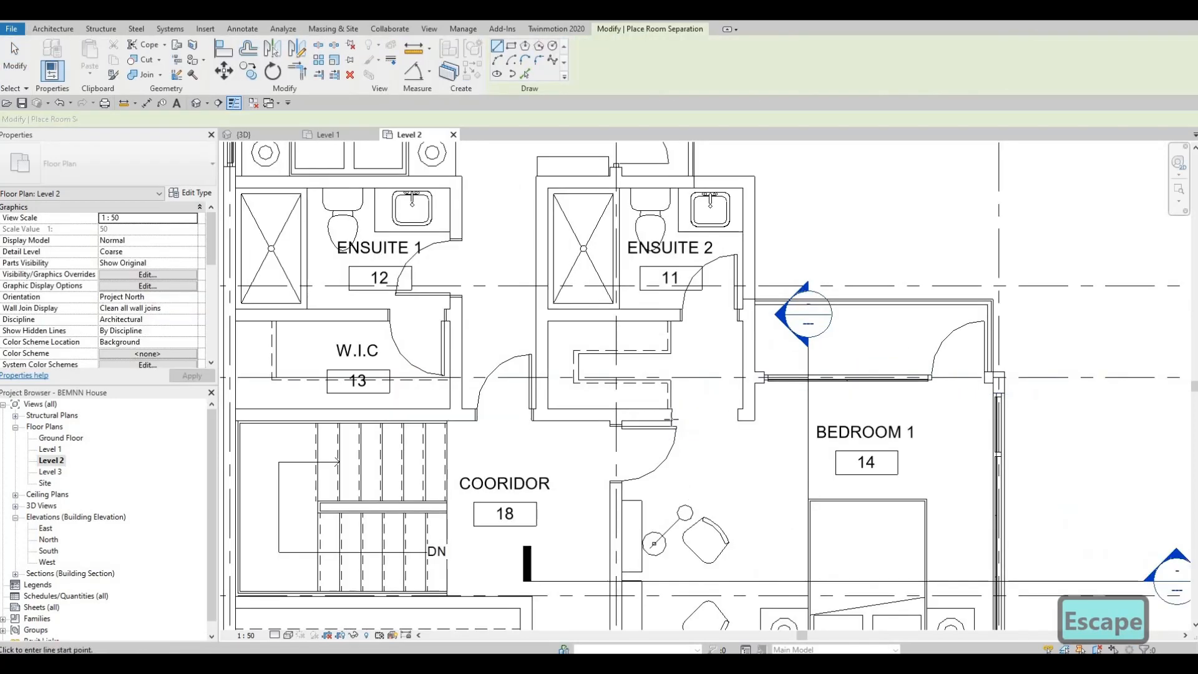
scroll(672, 419, up, 1)
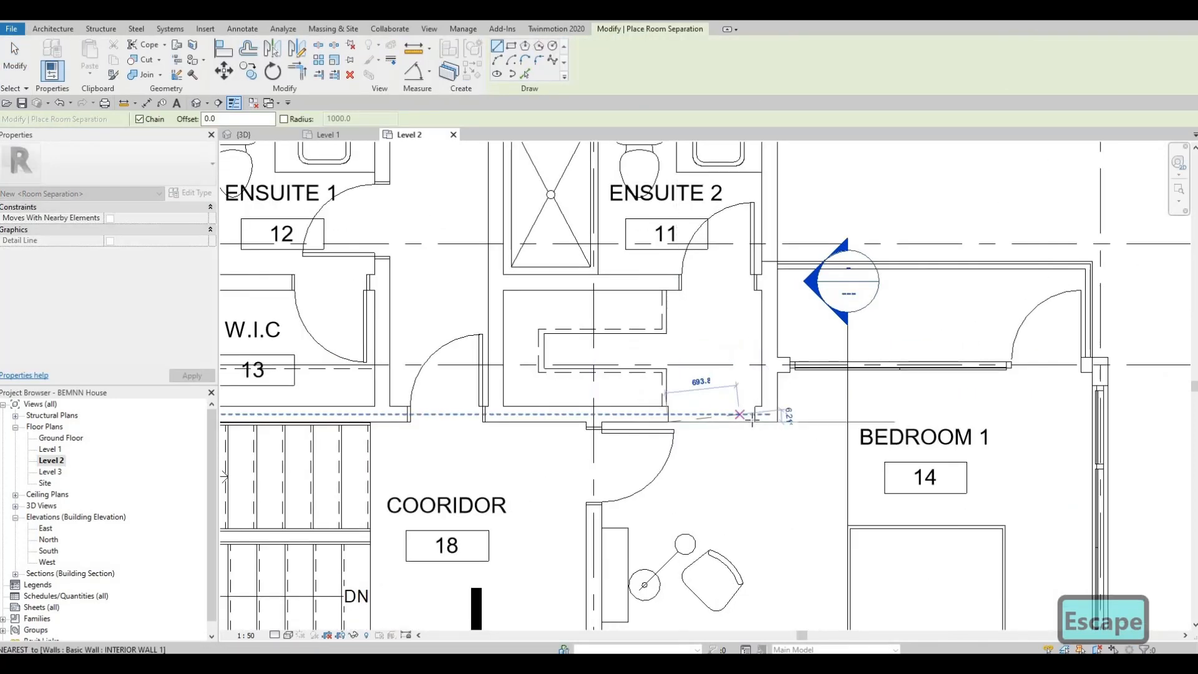
key(Escape)
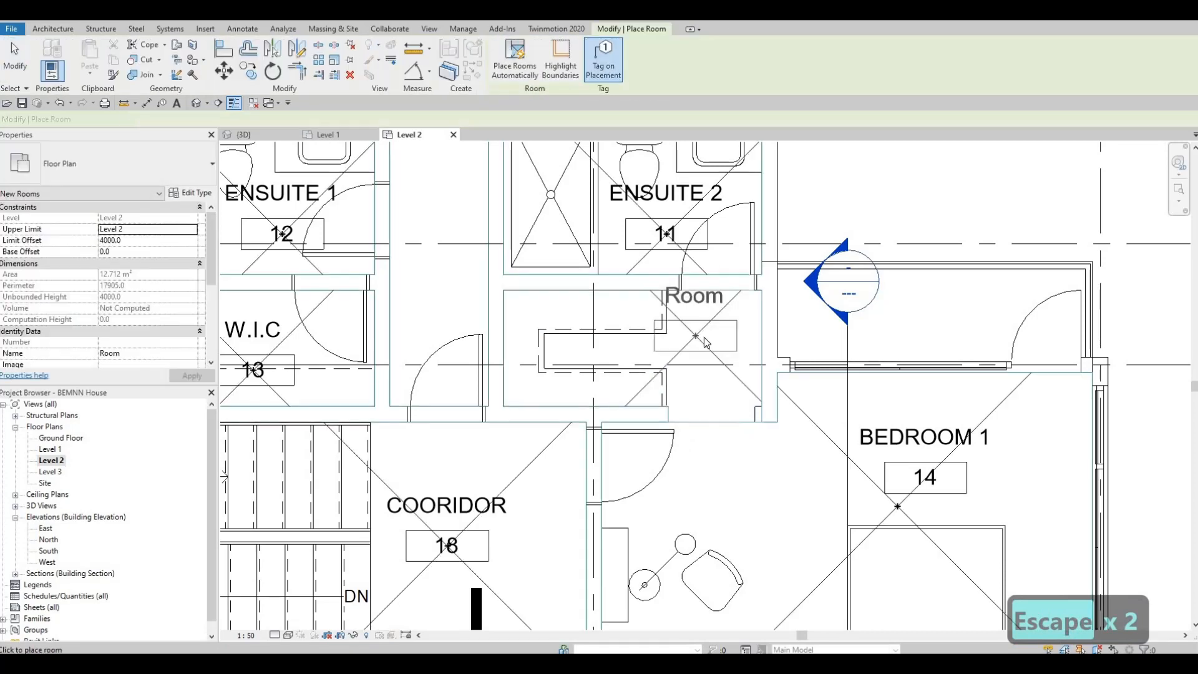
Place a tagged room in the closet between ENSUITE 2 and BEDROOM 1 and end room placement
click(707, 348)
key(Escape)
key(Escape)
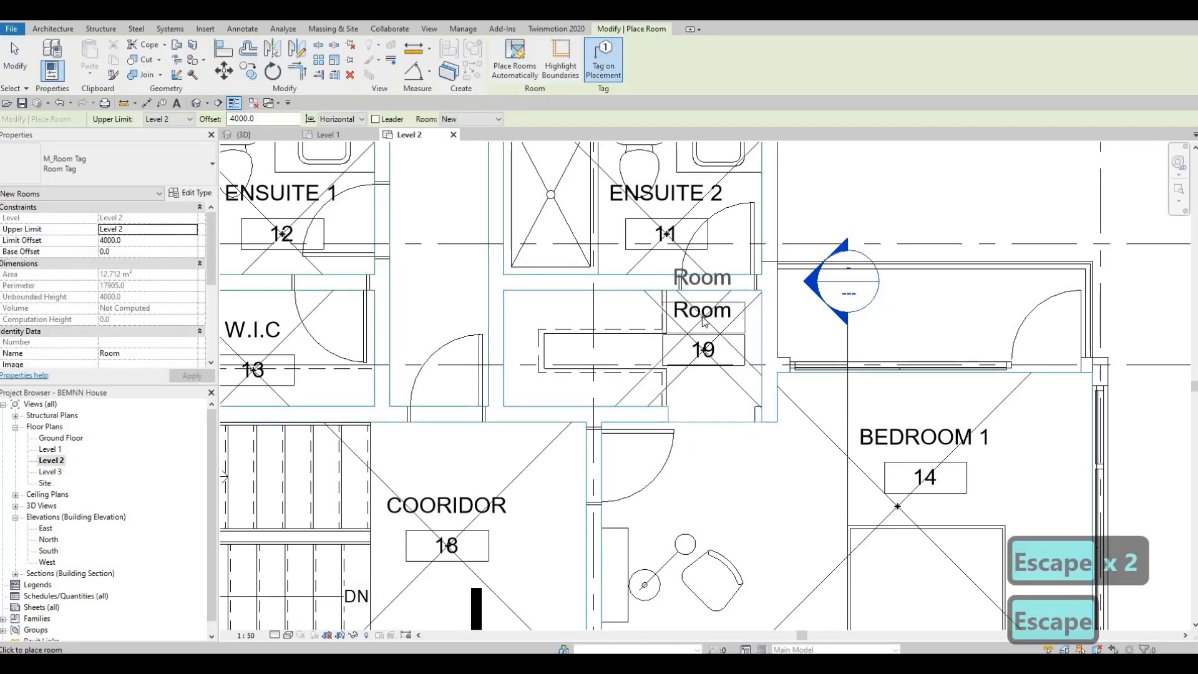
Rename the closet next to ENSUITE 2 as W.I.C. through its tag
click(704, 312)
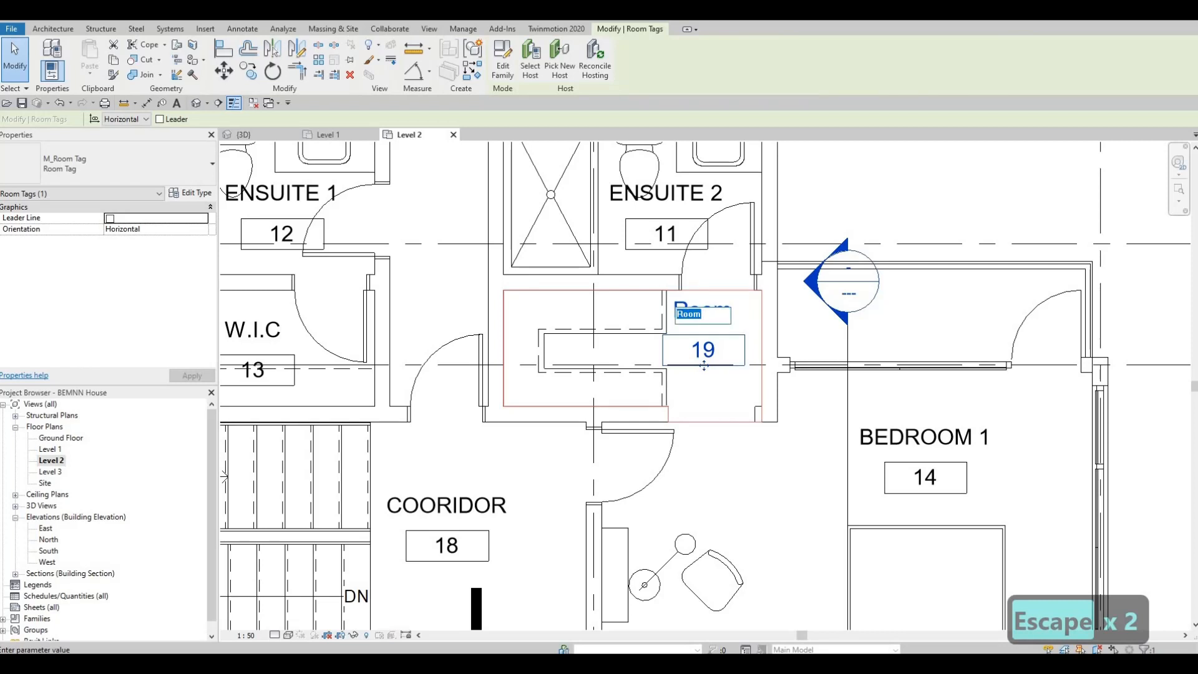
text(W.I.)
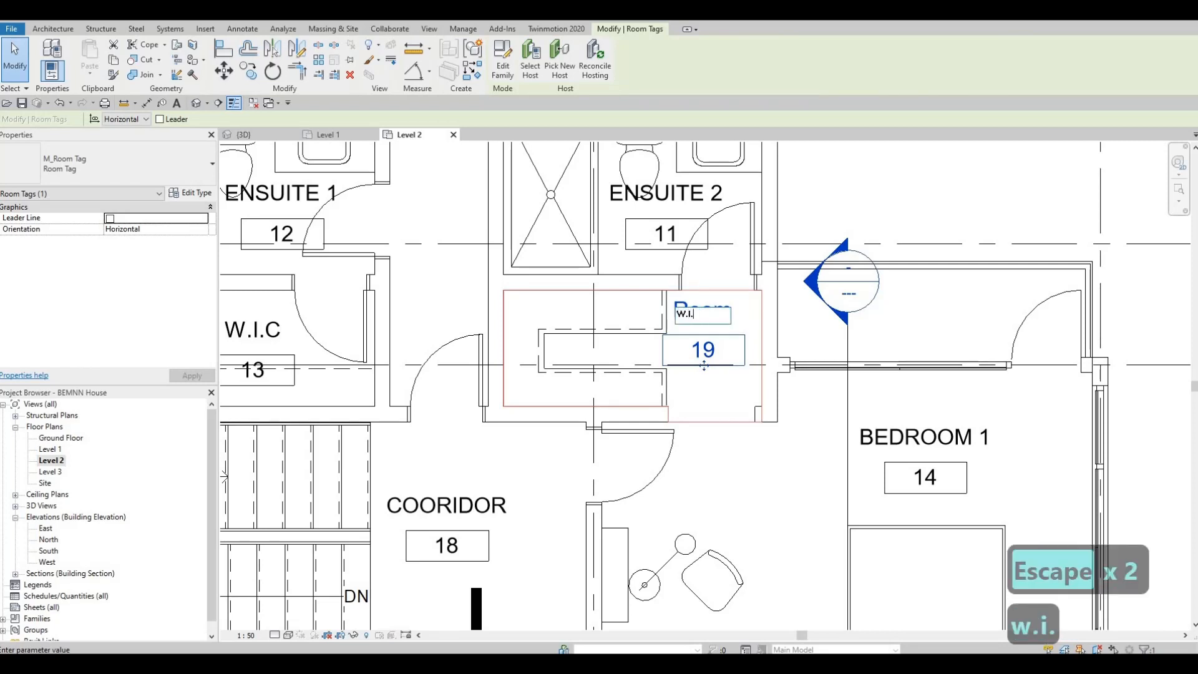
text(C.)
key(Return)
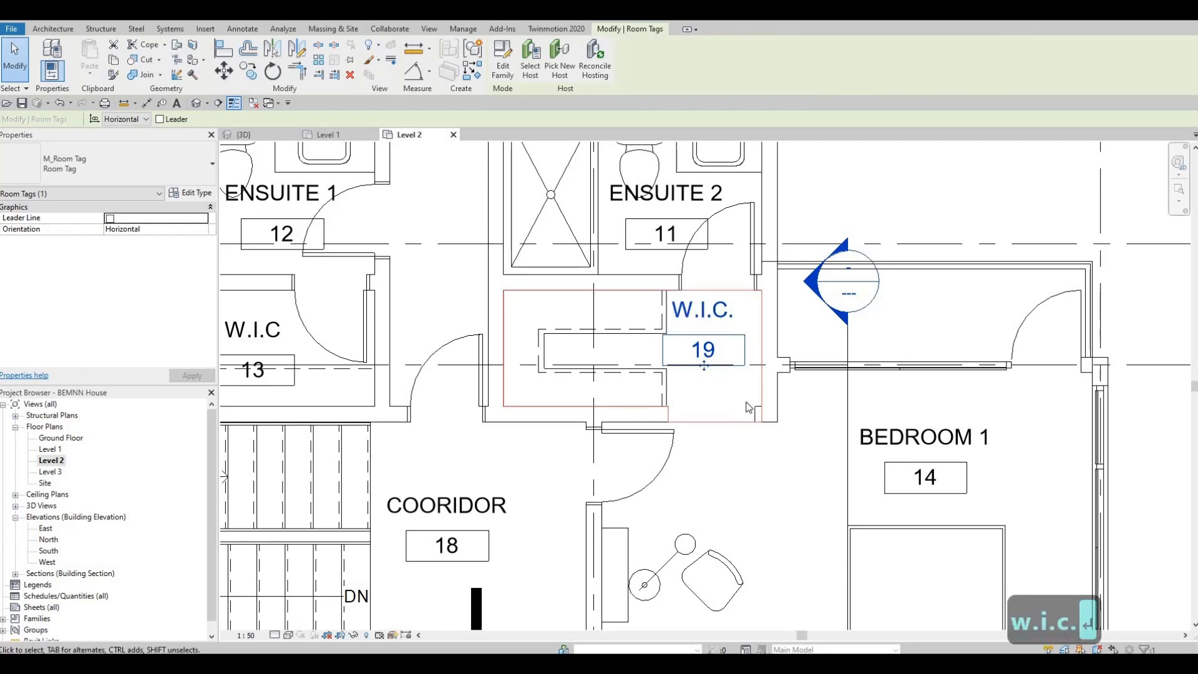
scroll(726, 426, down, 1)
key(Escape)
Rename room 17, between BEDROOM 3 and BEDROOM 2, as BATHROOM through its tag
middle_drag(745, 475, 835, 151)
scroll(834, 151, down, 5)
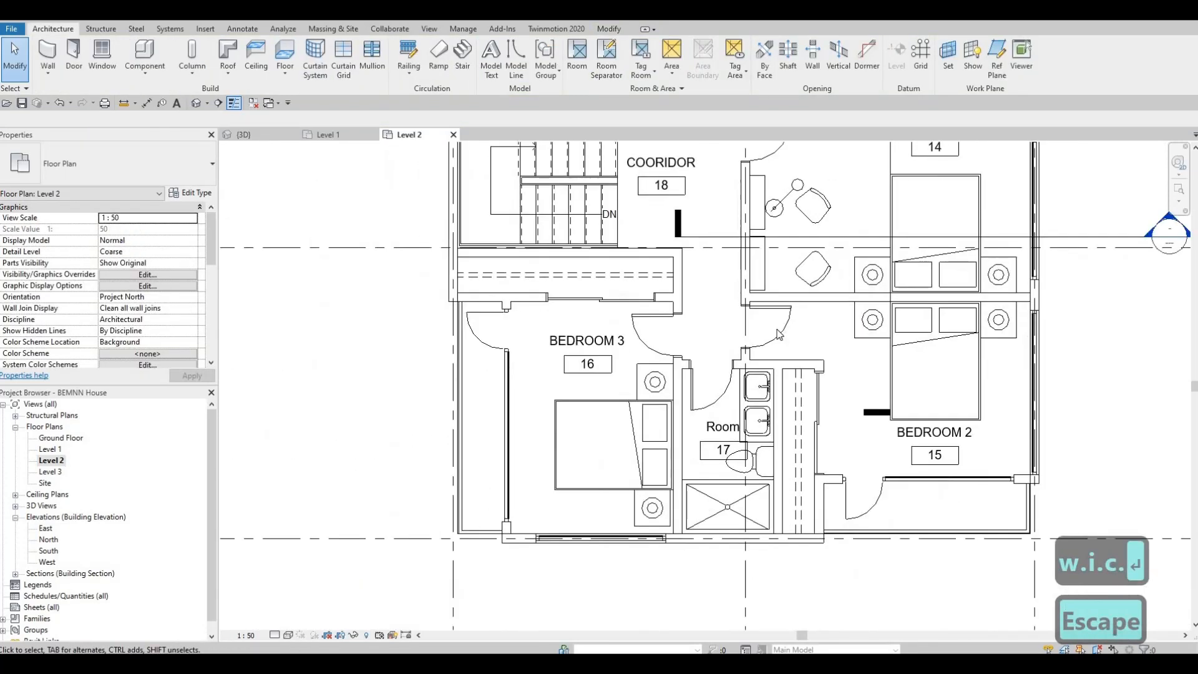
middle_drag(758, 335, 695, 452)
scroll(695, 453, up, 4)
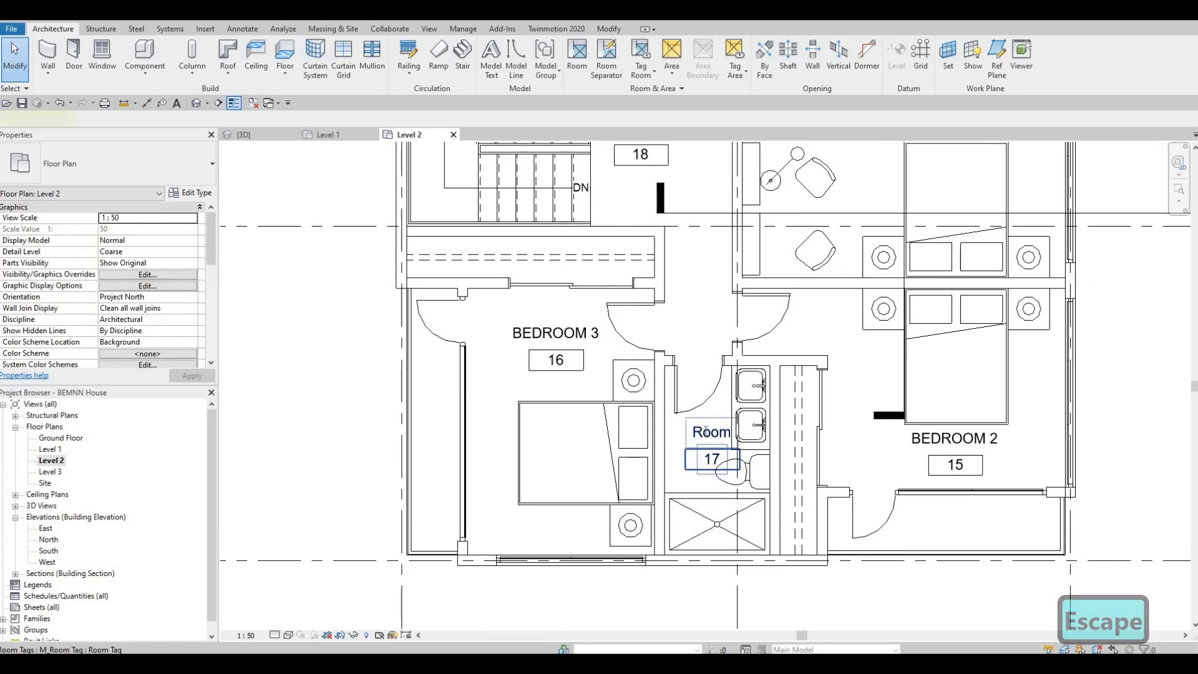
double_click(702, 431)
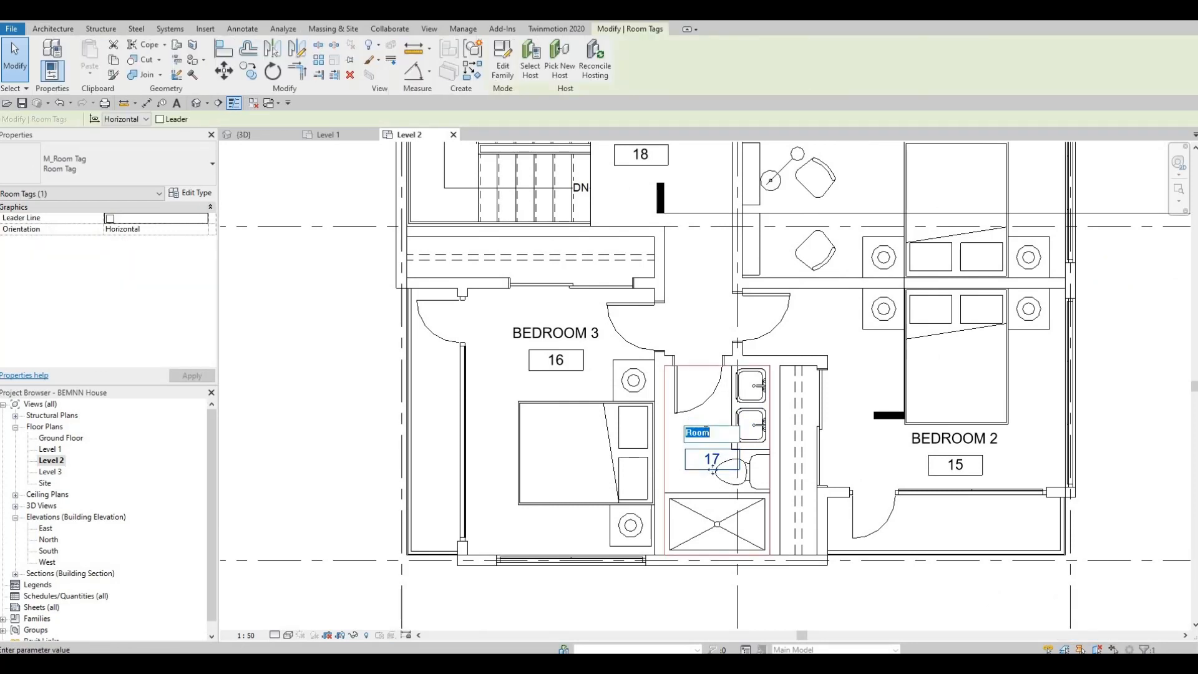
text(BATHR)
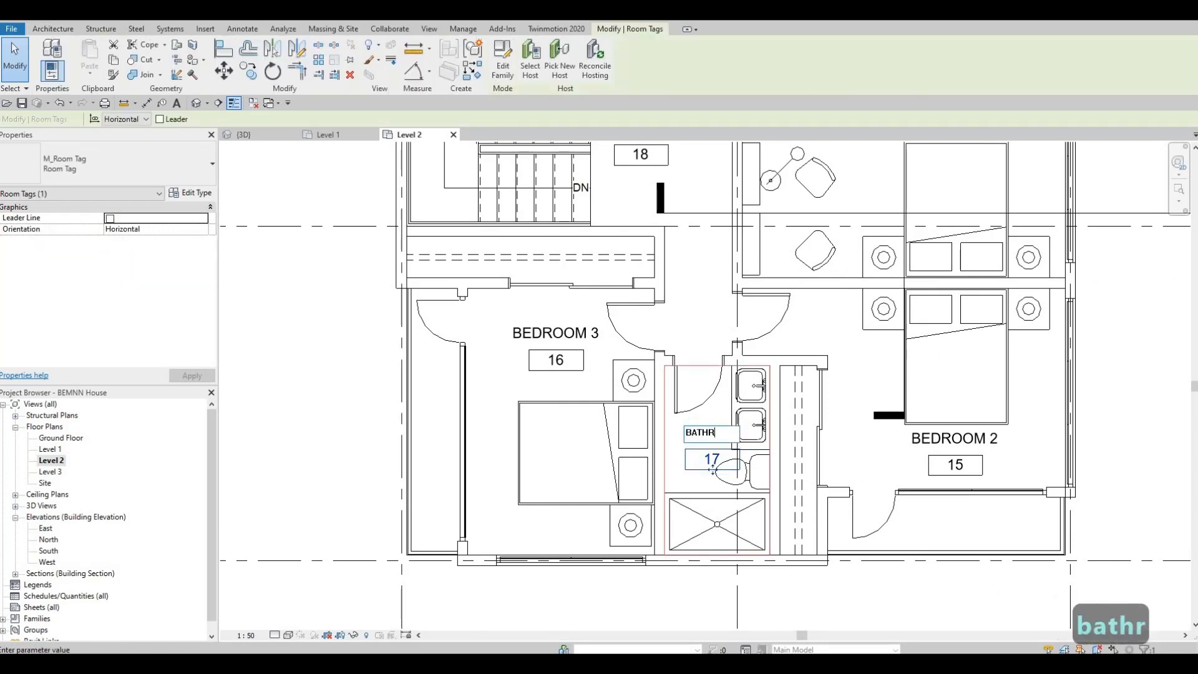
text(OOM)
key(Escape)
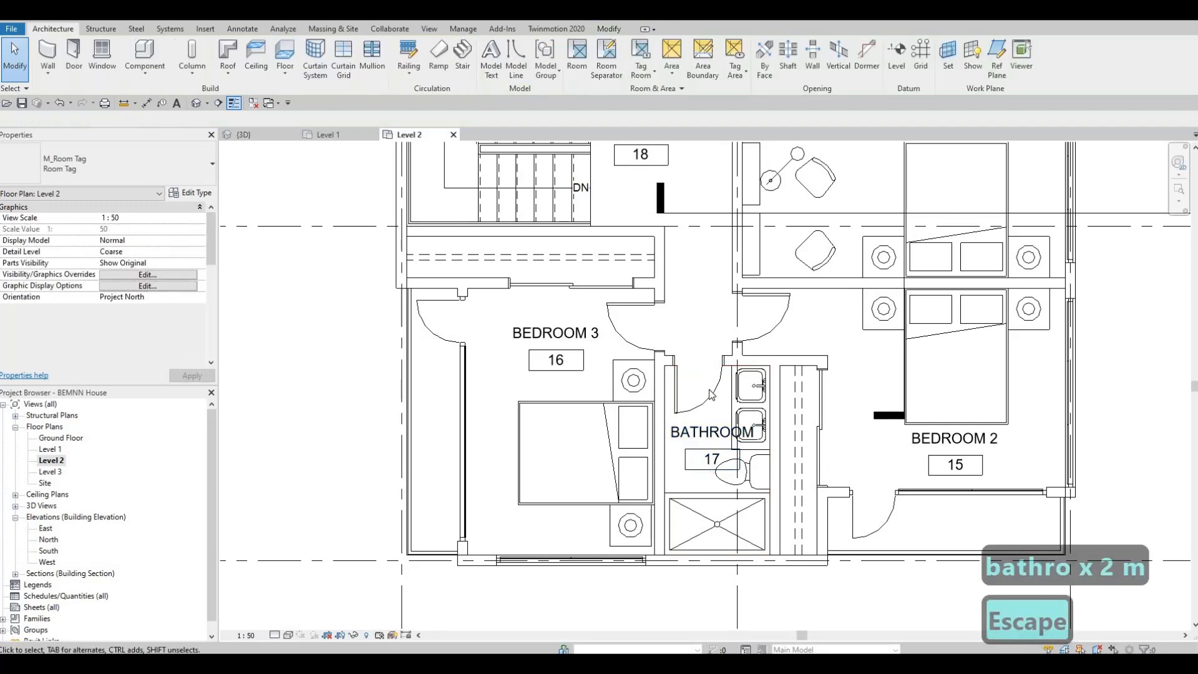
Look over the named rooms on the Level 2 plan and inspect the house from several sides in the 3D view
scroll(741, 468, down, 2)
scroll(741, 468, down, 2)
middle_drag(708, 462, 717, 646)
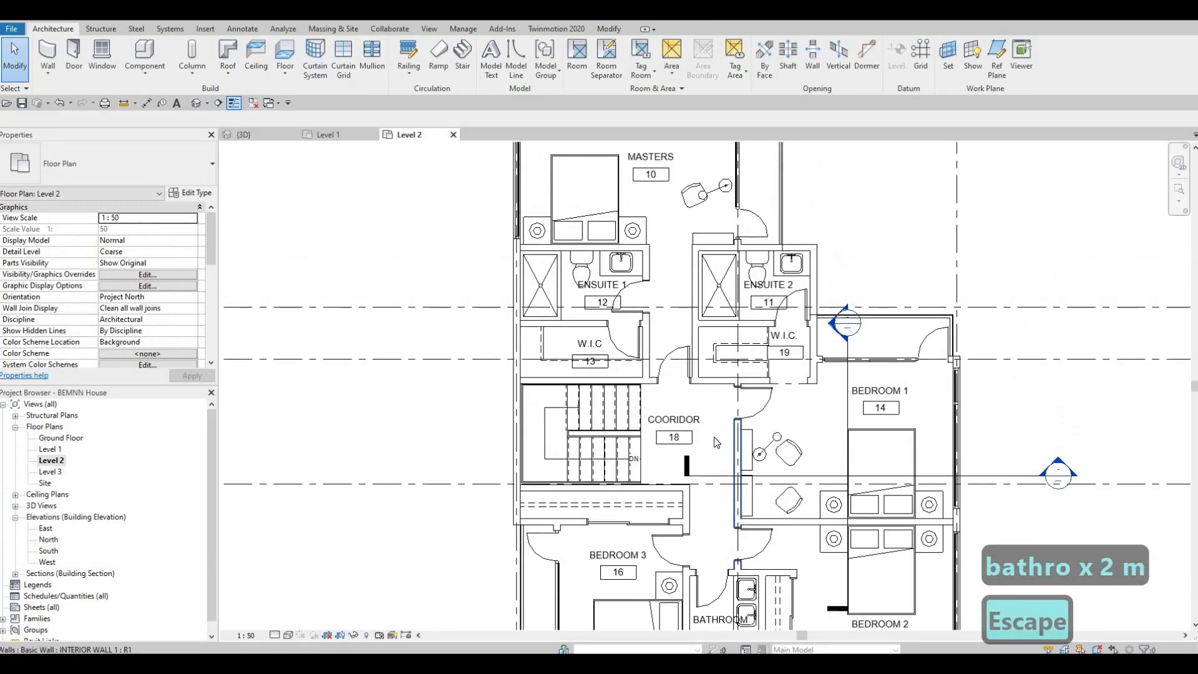
middle_drag(662, 234, 659, 413)
middle_drag(701, 602, 665, 391)
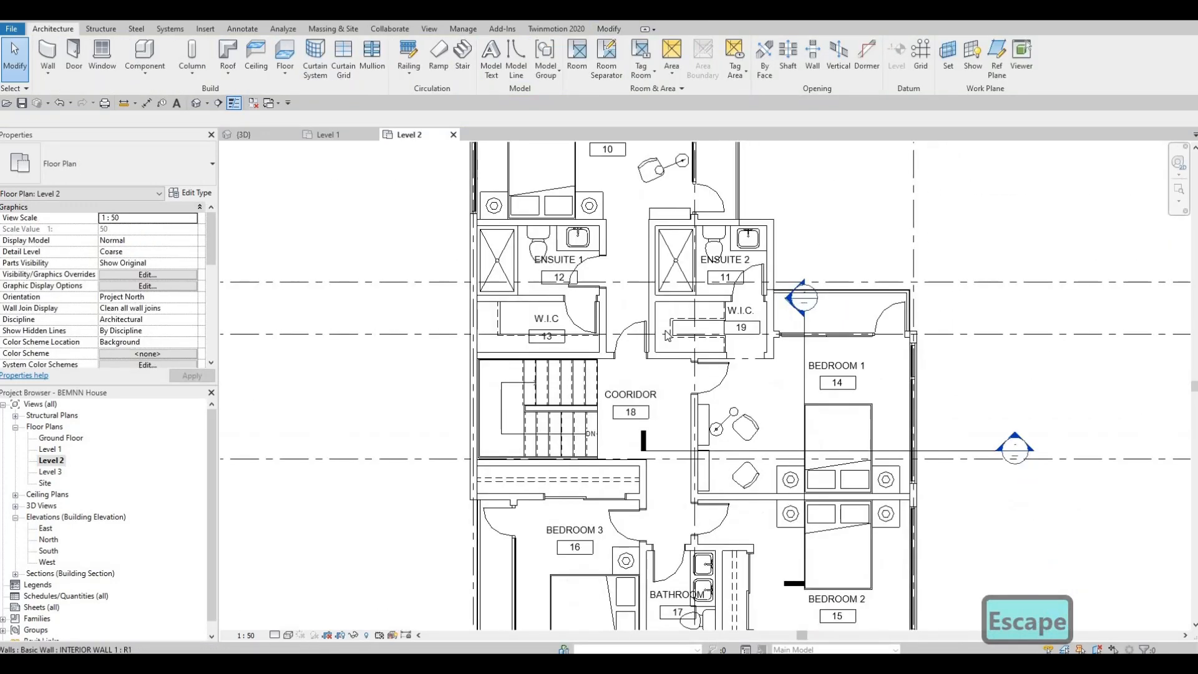
middle_drag(690, 548, 672, 392)
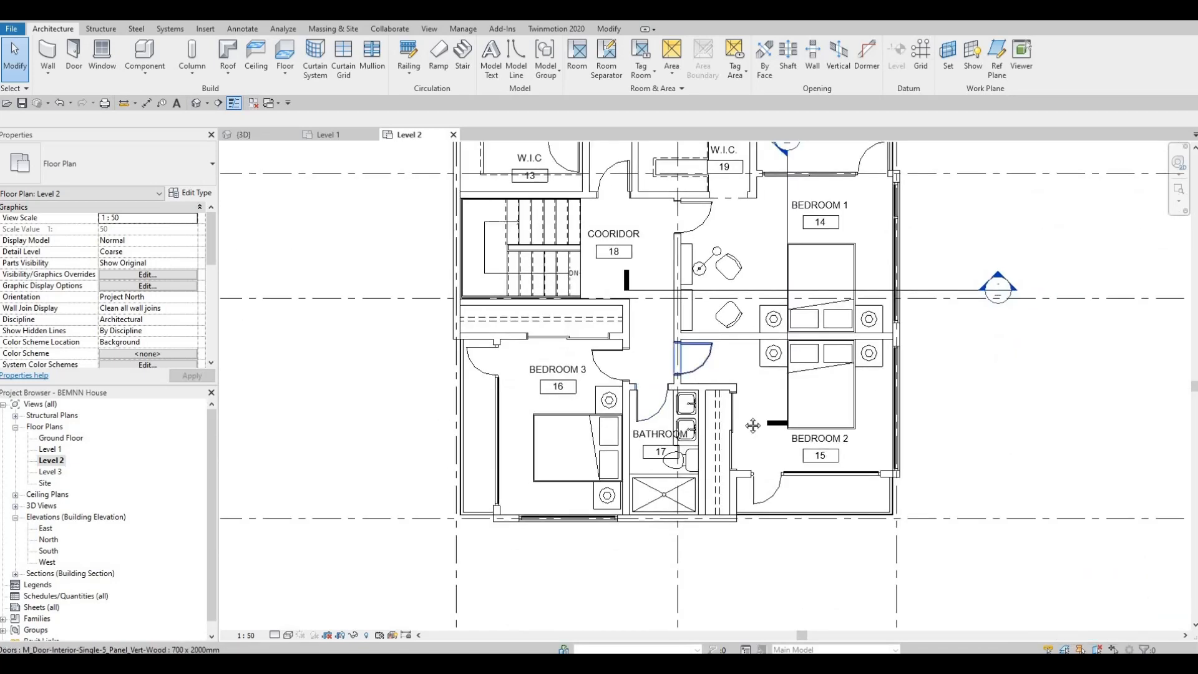
middle_drag(752, 369, 784, 422)
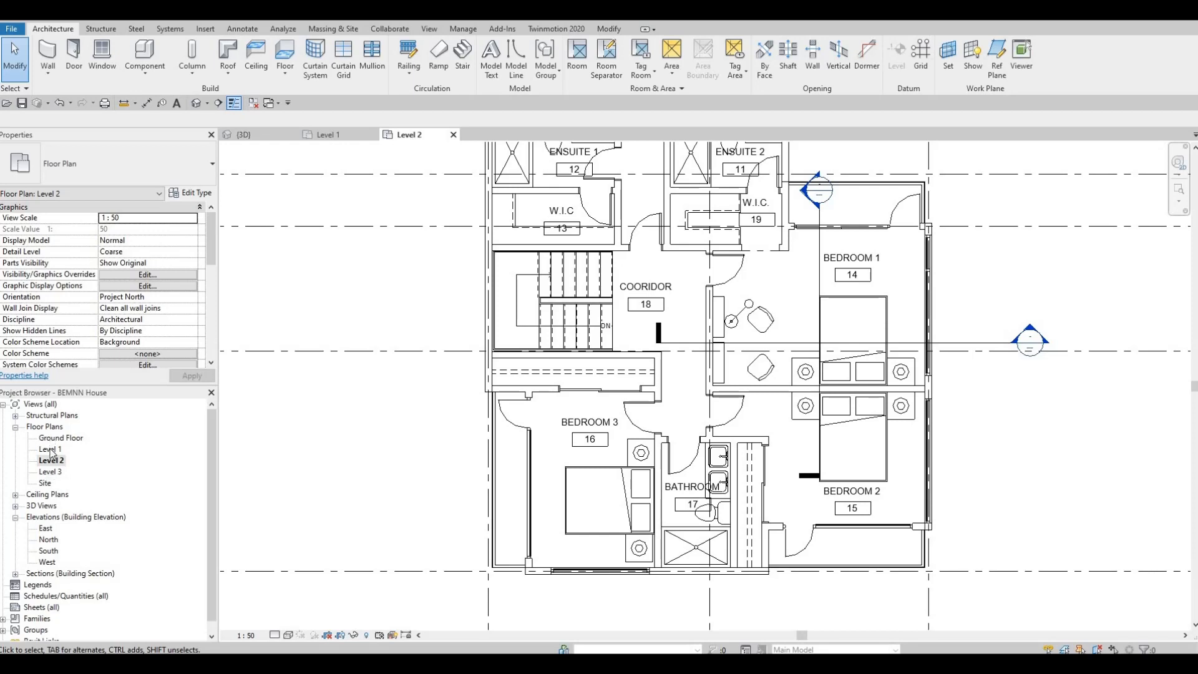
click(243, 136)
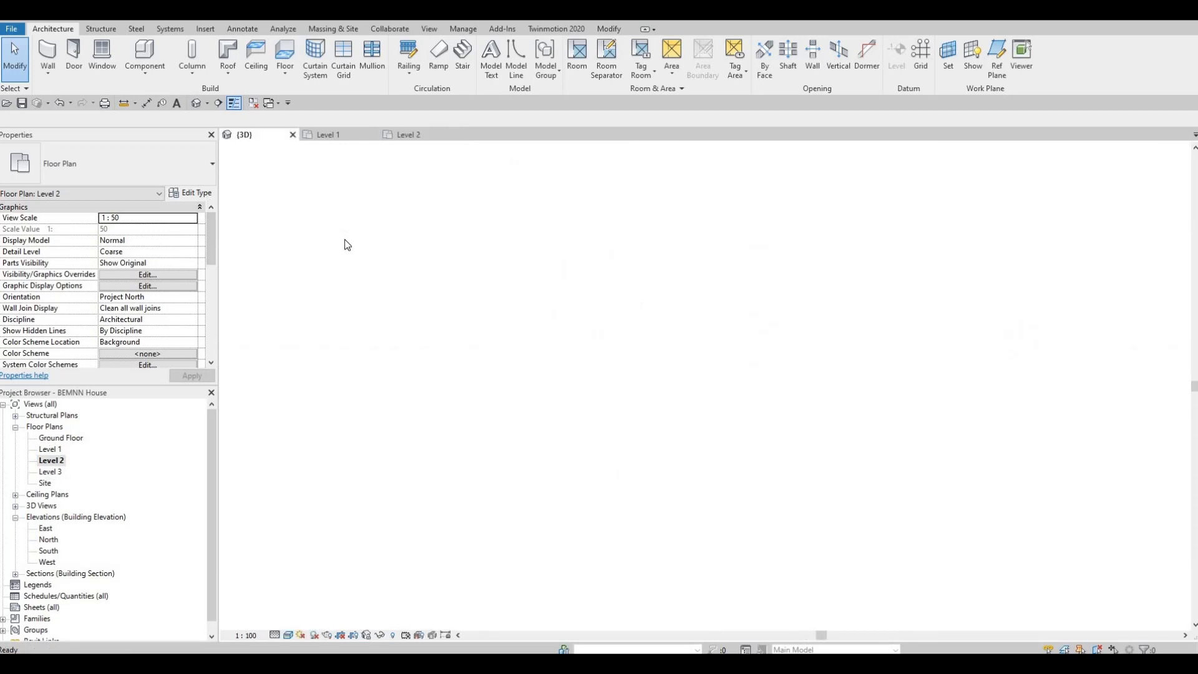
shift+middle_drag(259, 453, 611, 466)
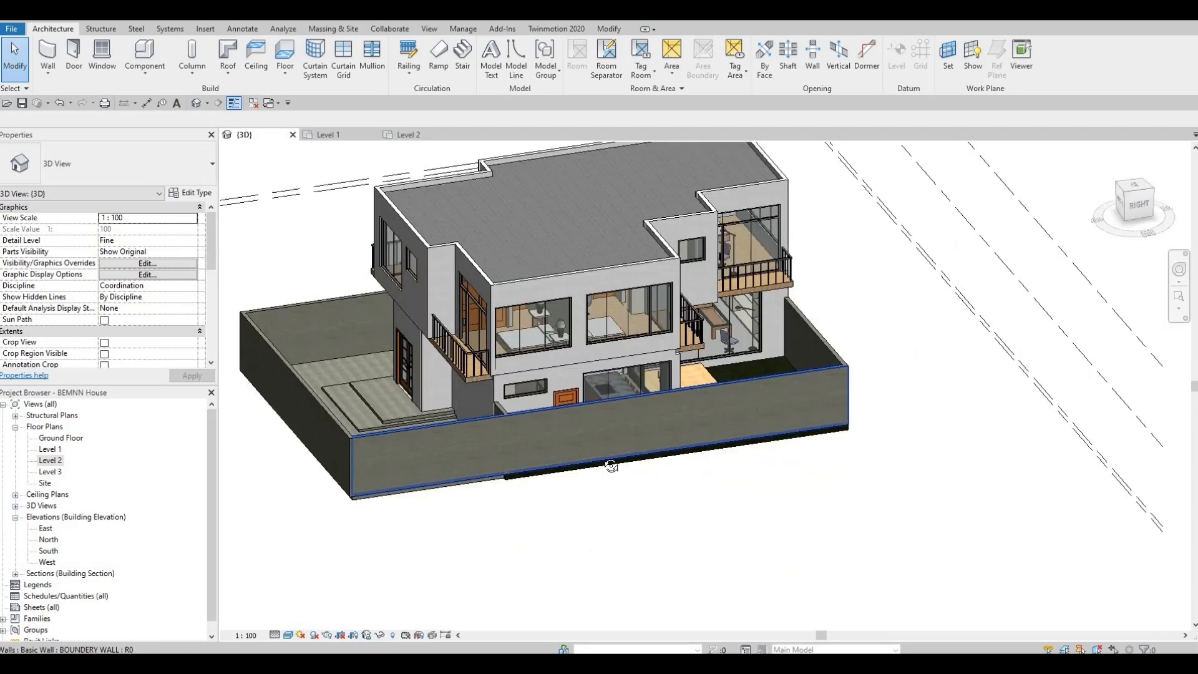
shift+middle_drag(842, 485, 728, 402)
scroll(751, 410, down, 1)
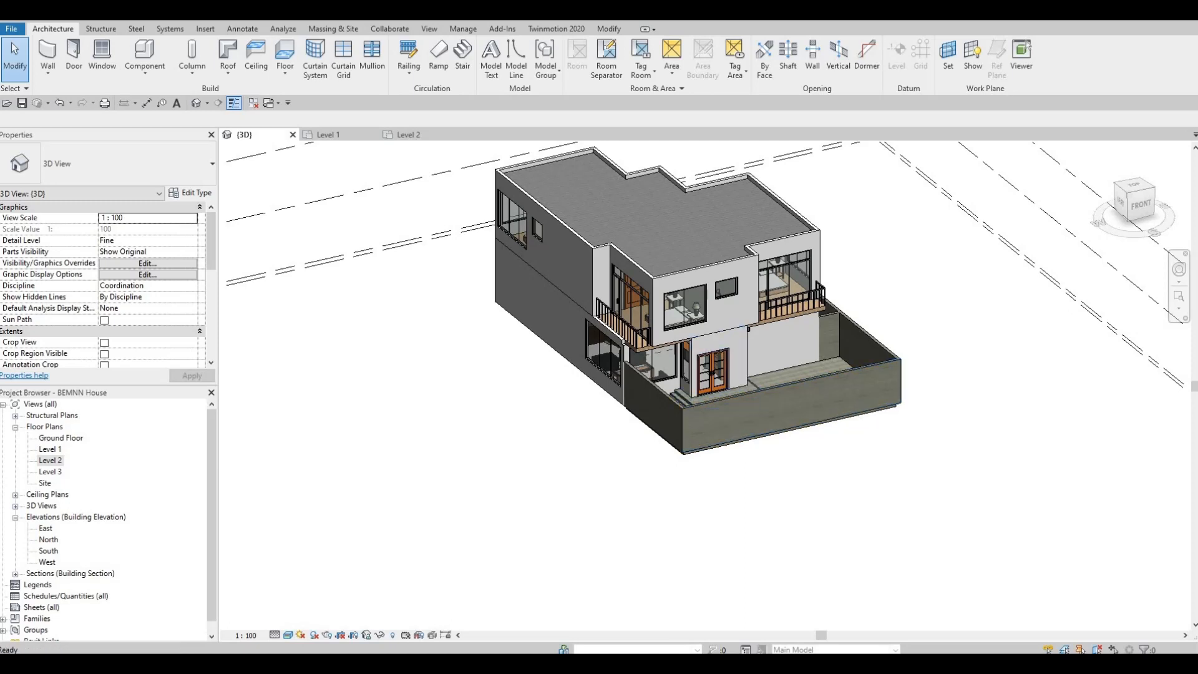
Open the Ground Floor plan and start a similar floor from the FLOOR 3 slab inside the boundary wall
double_click(70, 441)
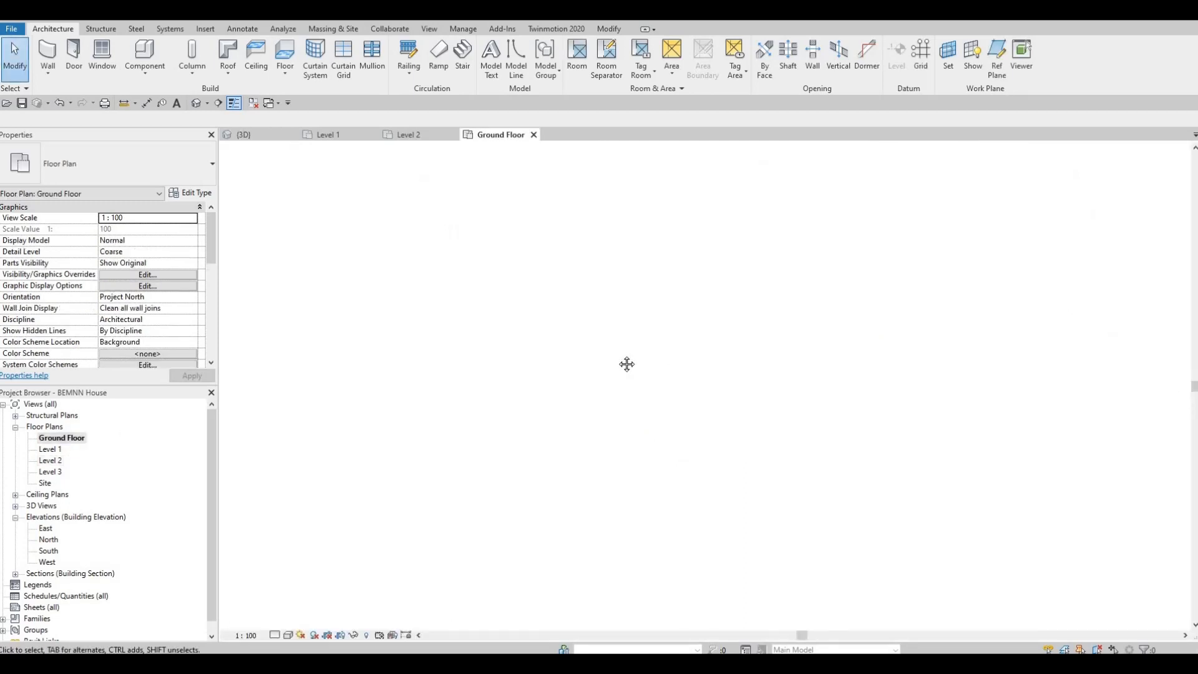
scroll(558, 371, up, 4)
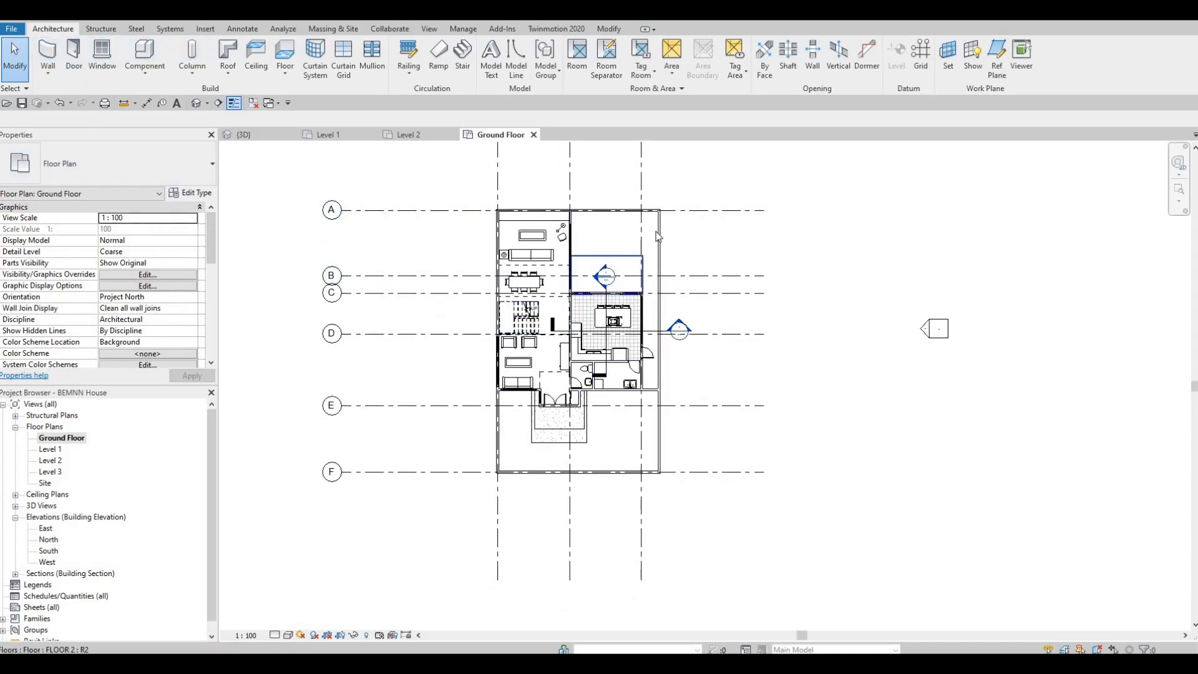
key(Tab)
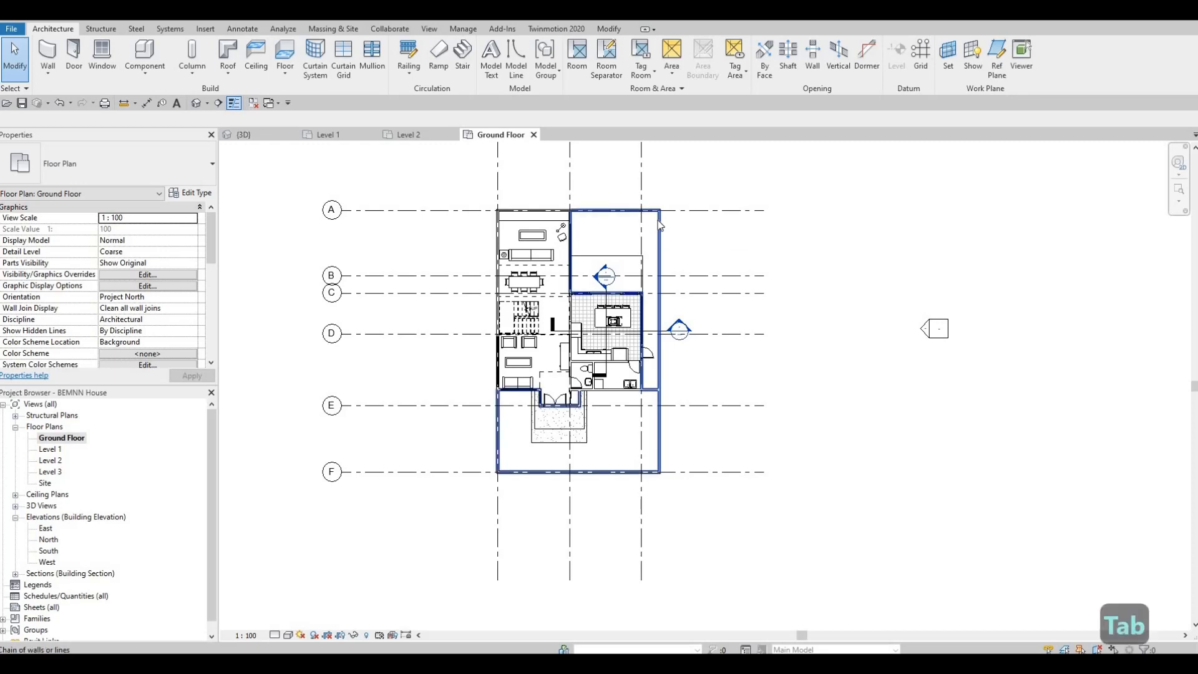
key(Tab)
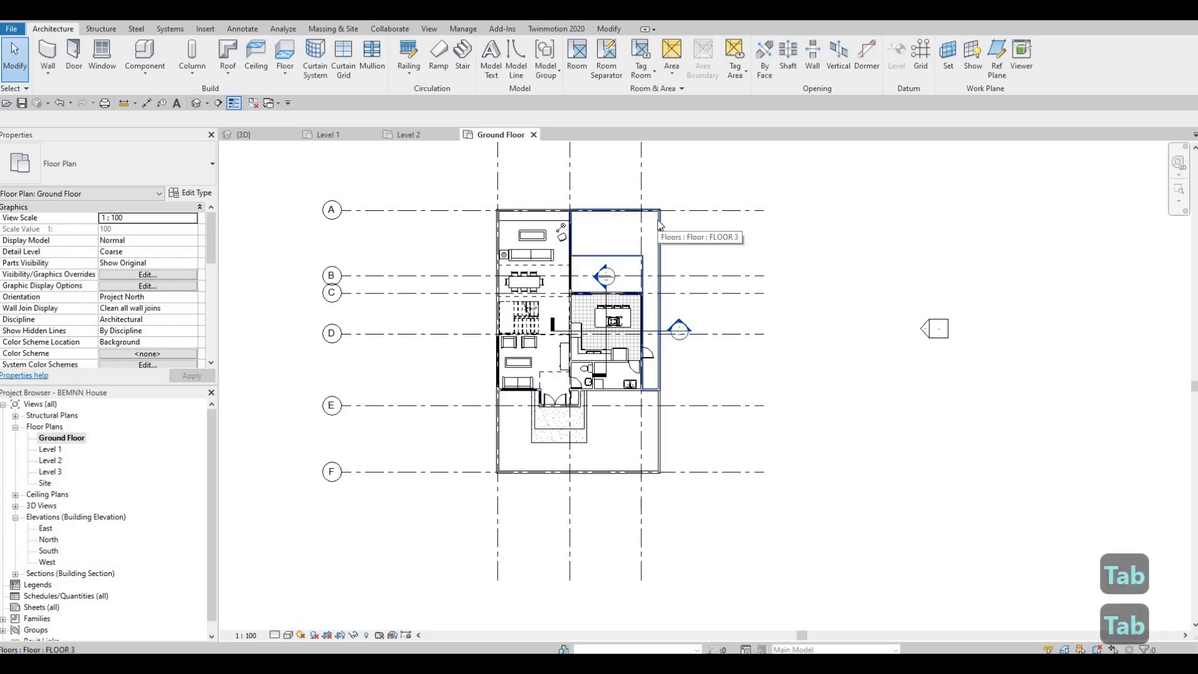
scroll(659, 222, up, 2)
click(659, 222)
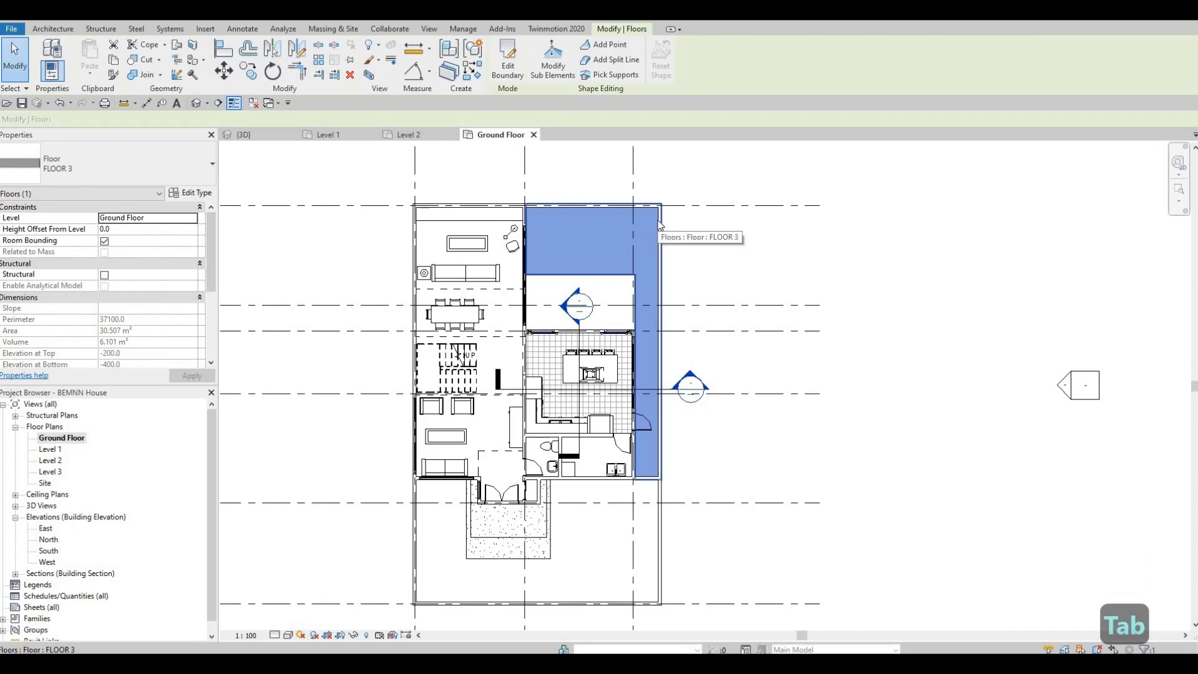
key(c)
key(s)
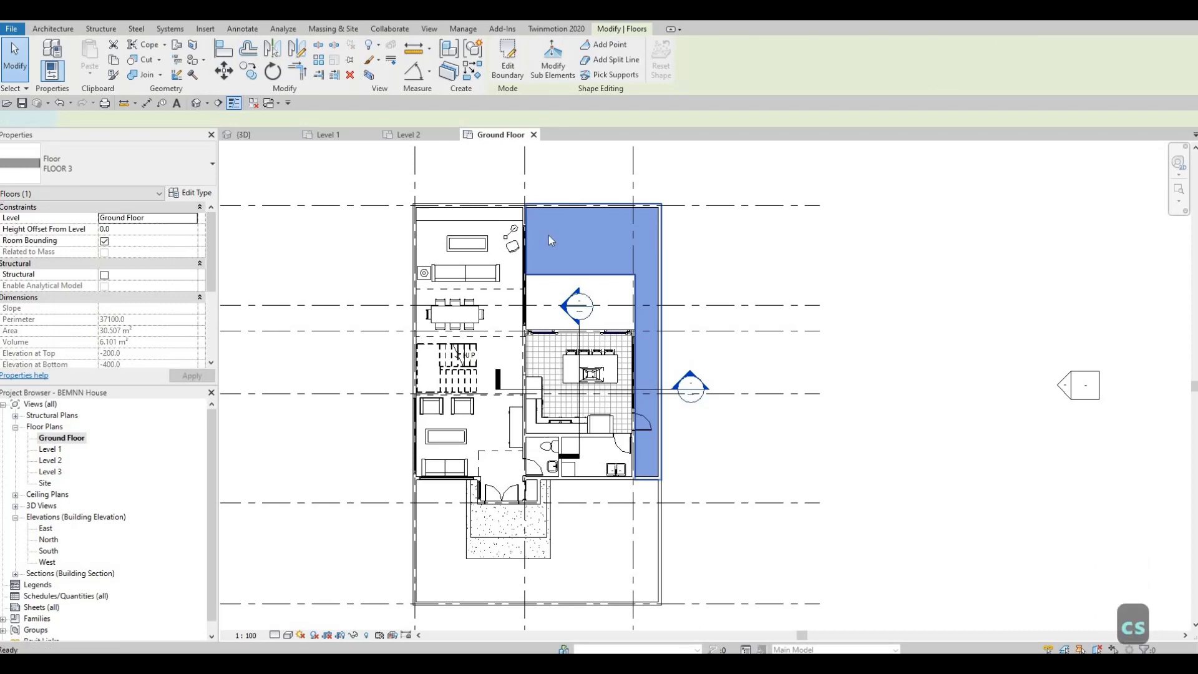
Sketch a rectangular floor boundary about 29.6 m deep, from beyond the plot to the boundary wall's outer corner at grid F
scroll(577, 240, down, 2)
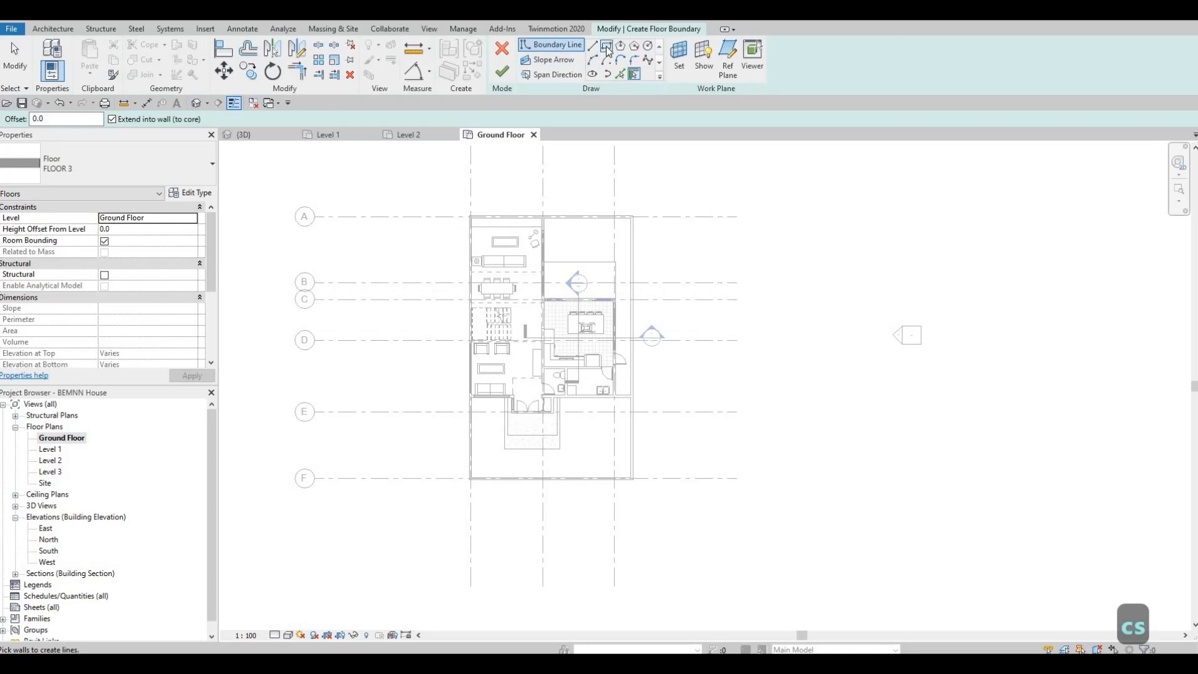
middle_drag(296, 410, 581, 414)
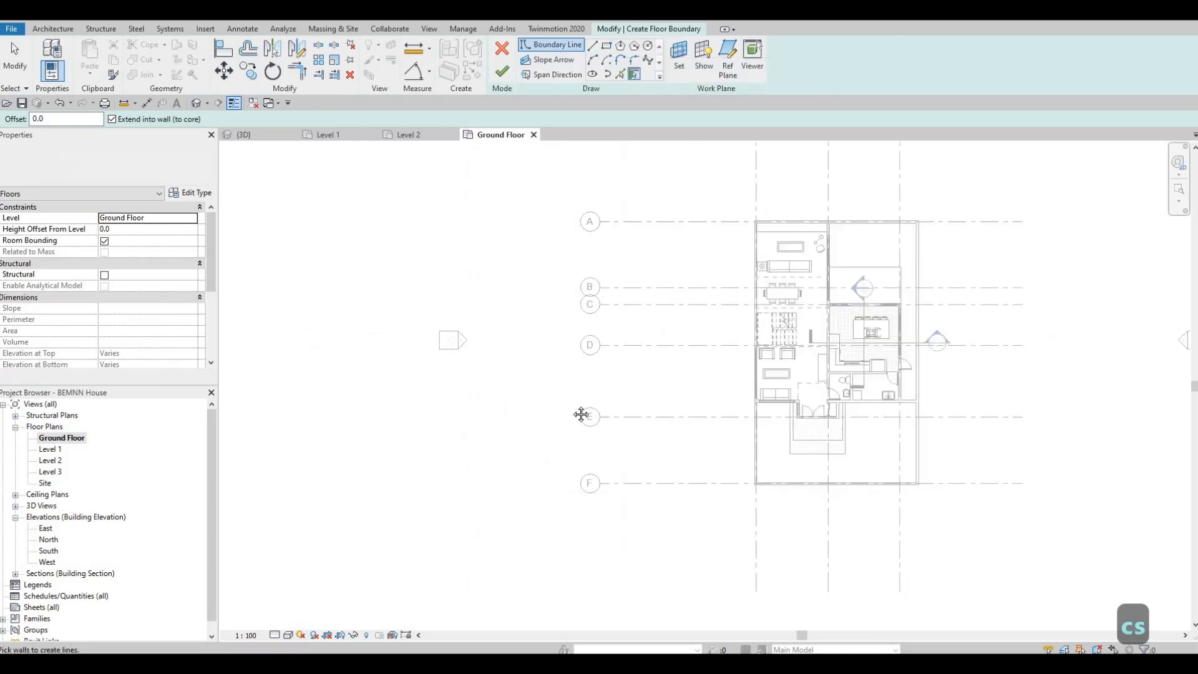
middle_drag(594, 220, 490, 263)
scroll(490, 262, down, 1)
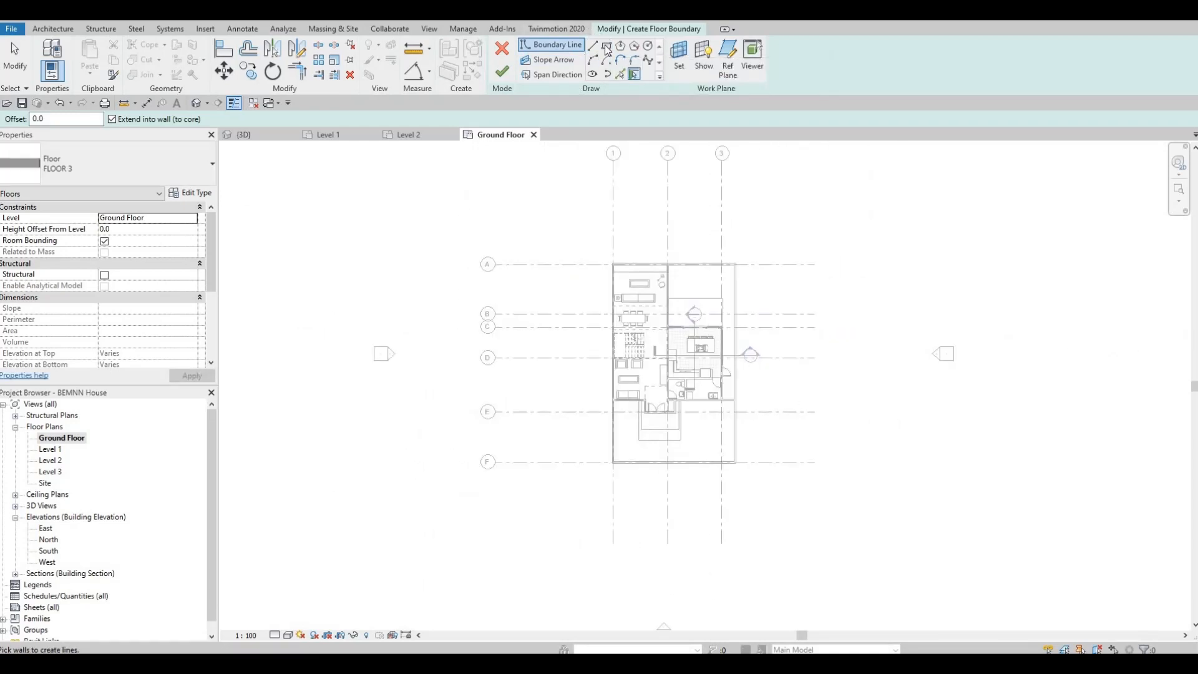
scroll(501, 229, down, 2)
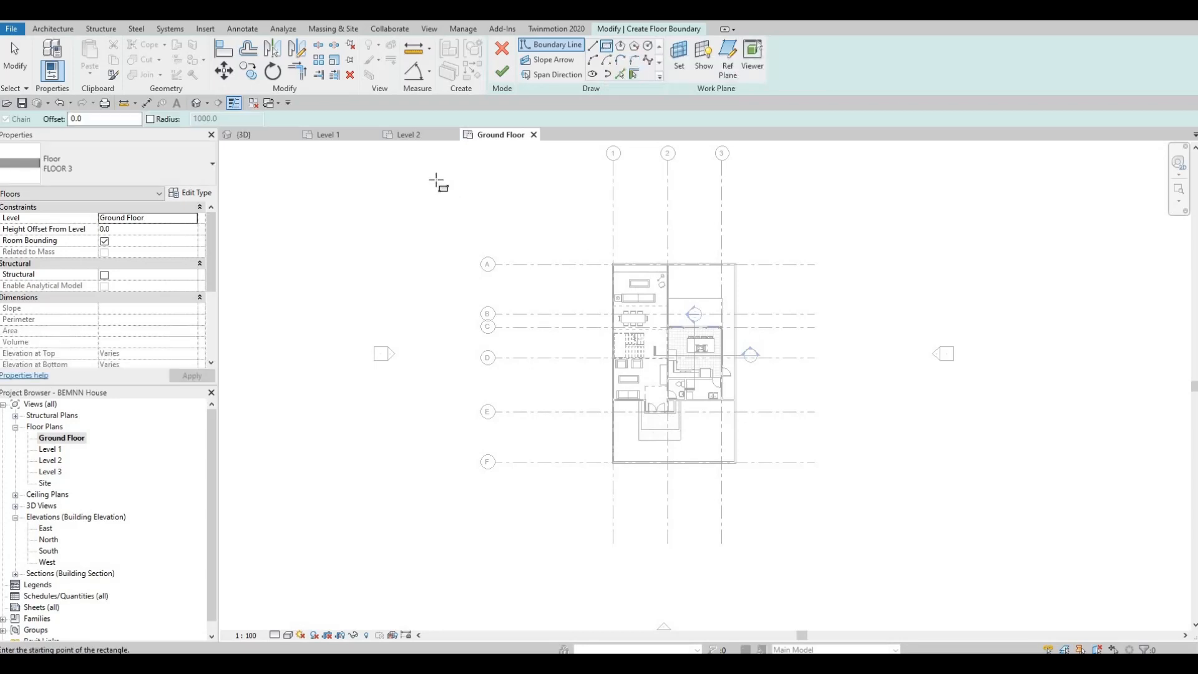
click(418, 167)
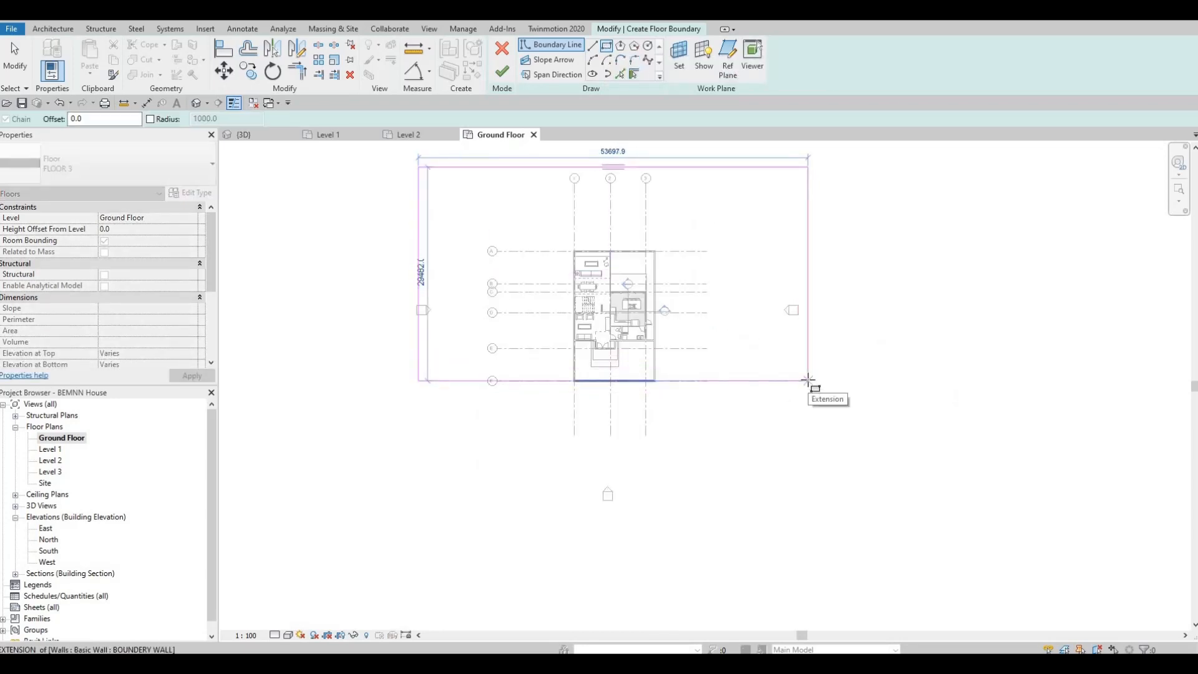
scroll(734, 388, up, 5)
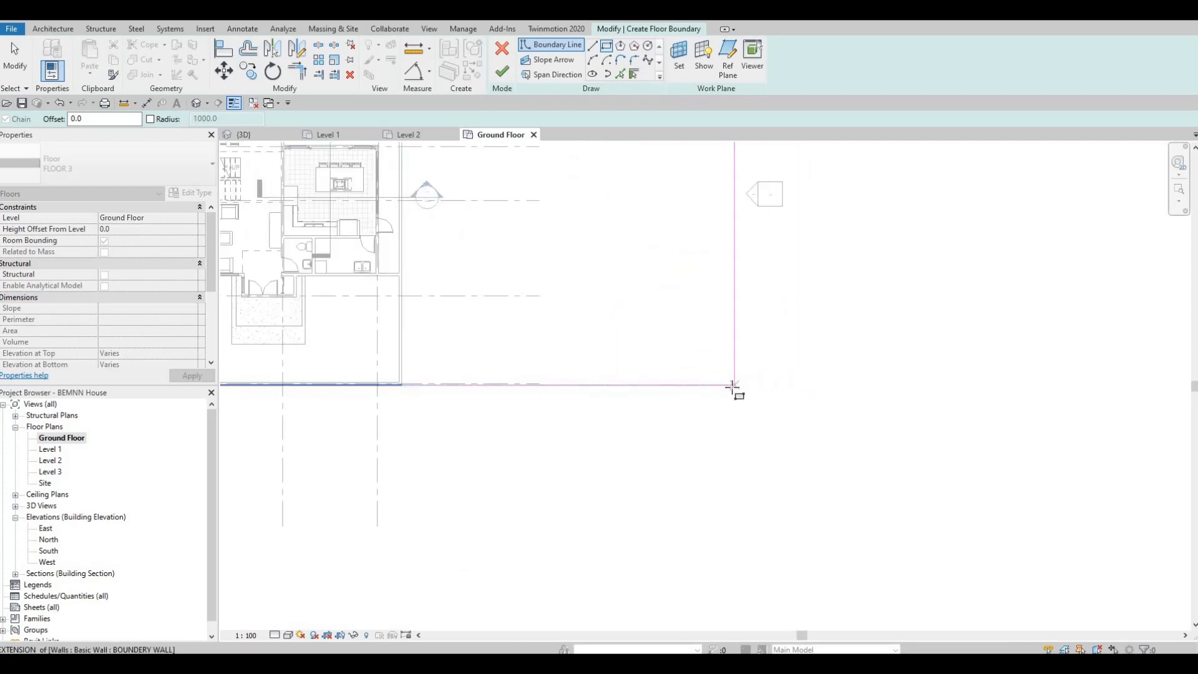
scroll(737, 383, up, 3)
middle_drag(303, 380, 783, 353)
scroll(717, 358, up, 1)
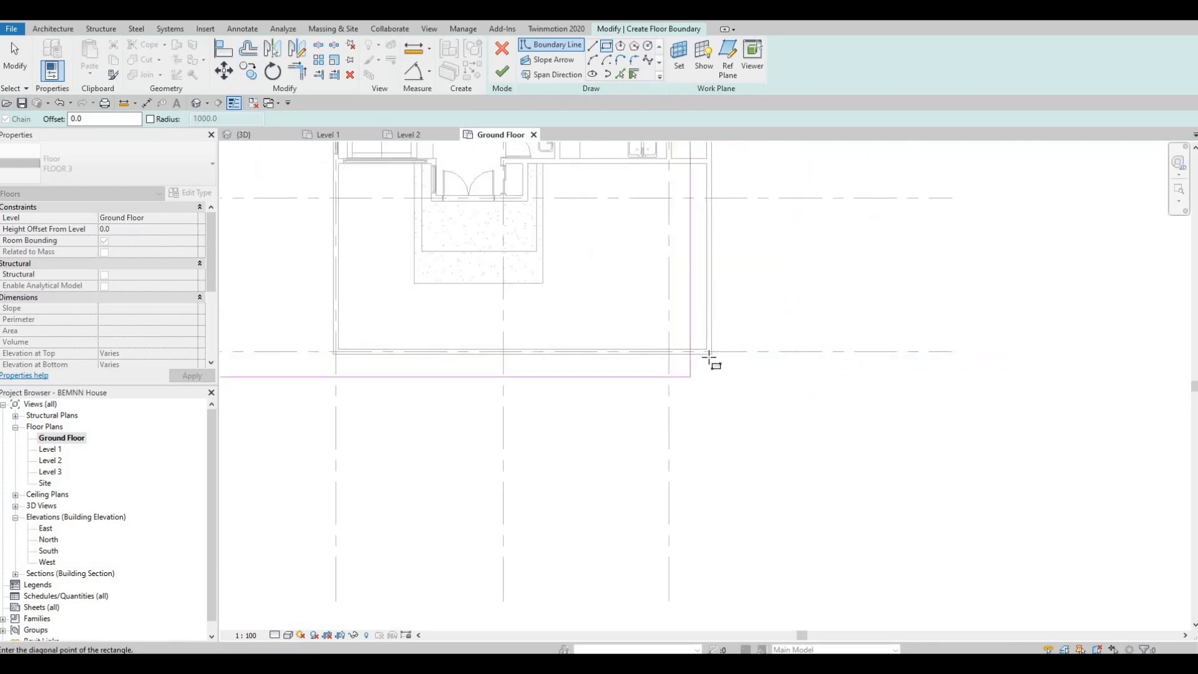
click(710, 351)
scroll(624, 325, down, 6)
key(Escape)
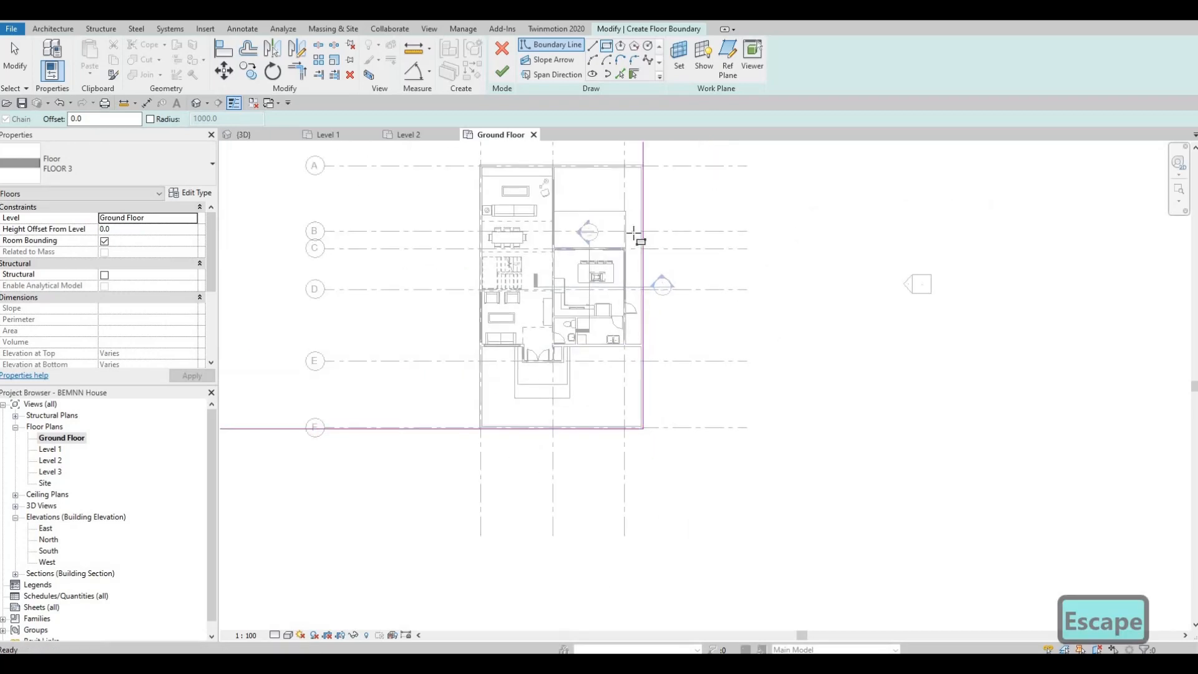
key(Escape)
key(Escape)
Move the rectangle's two short sides outward, about 36.2 m past the boundary wall near grid 3 and 35 m past grid 1
mouse_move(629, 216)
mouse_down()
mouse_move(979, 225)
mouse_move(968, 224)
mouse_up()
drag(836, 235, 843, 235)
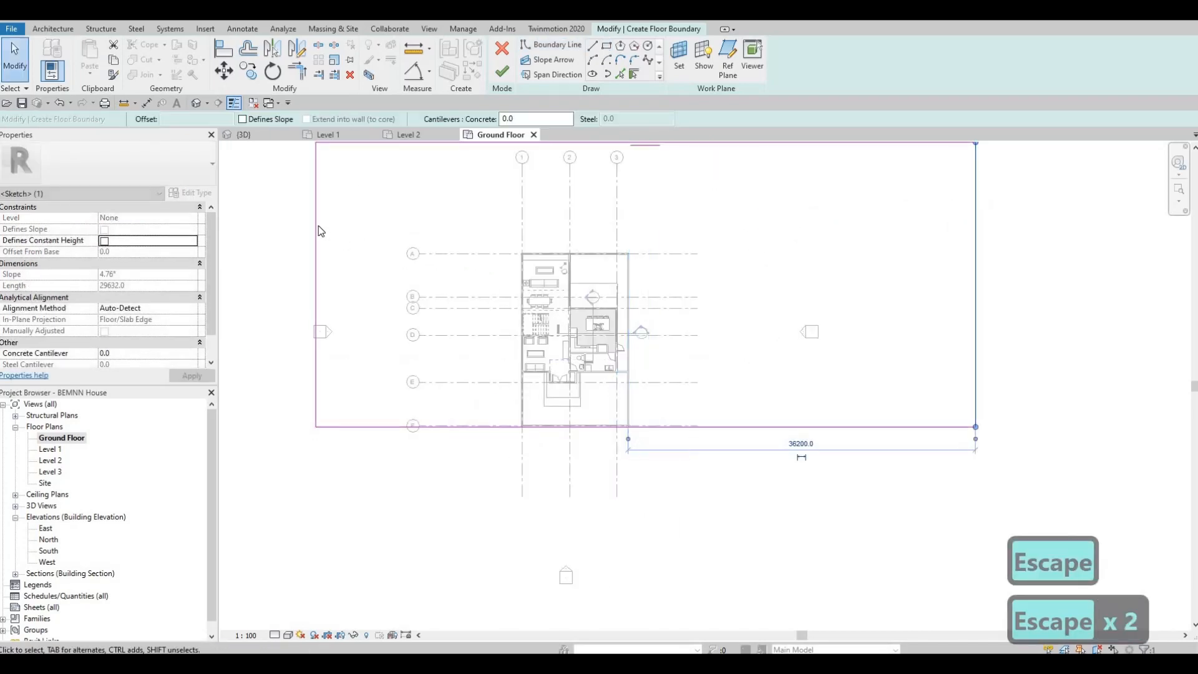
drag(316, 230, 236, 241)
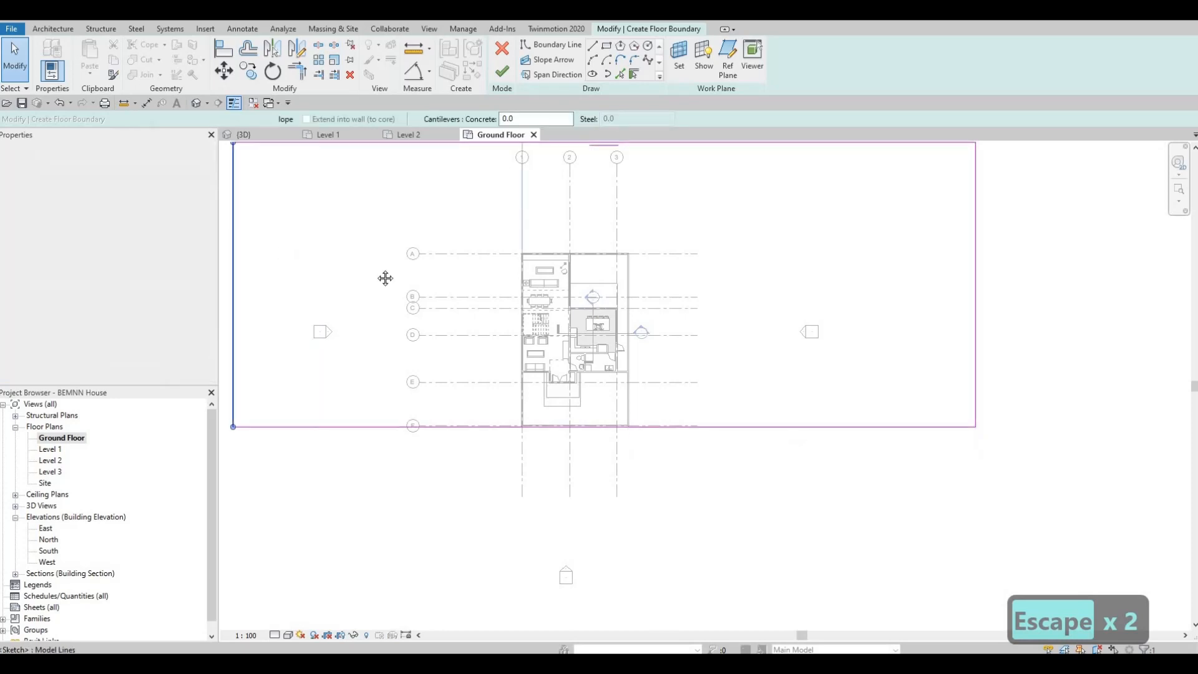
scroll(298, 249, down, 2)
middle_drag(249, 256, 413, 263)
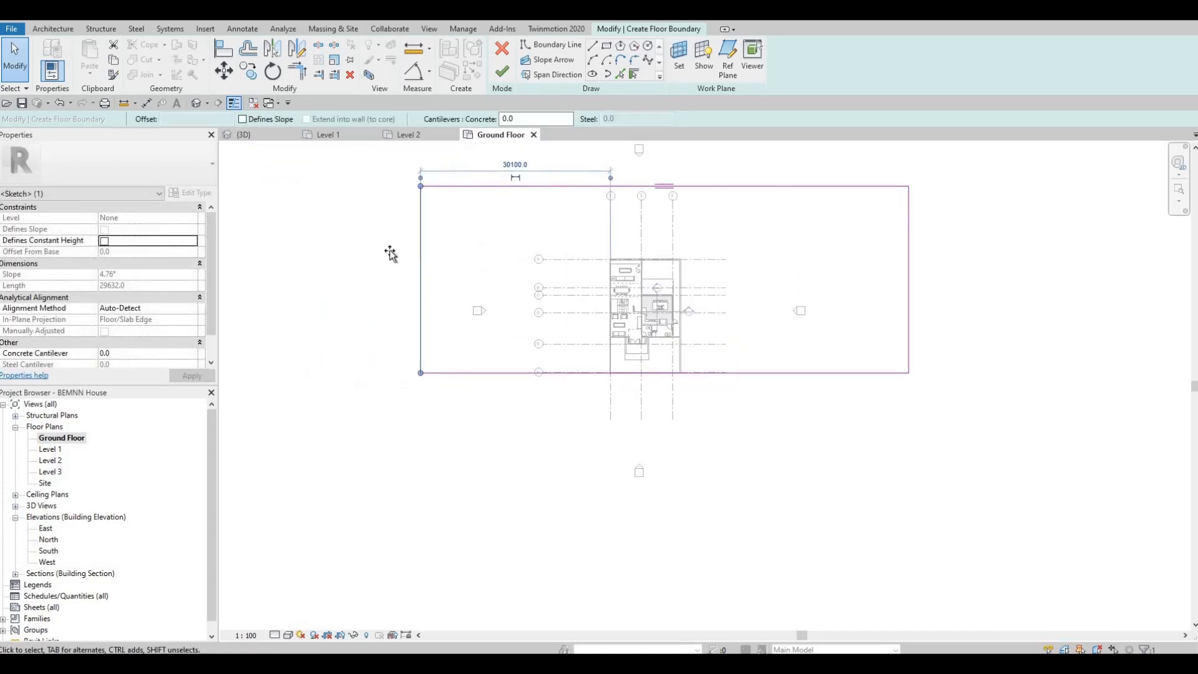
drag(409, 256, 379, 256)
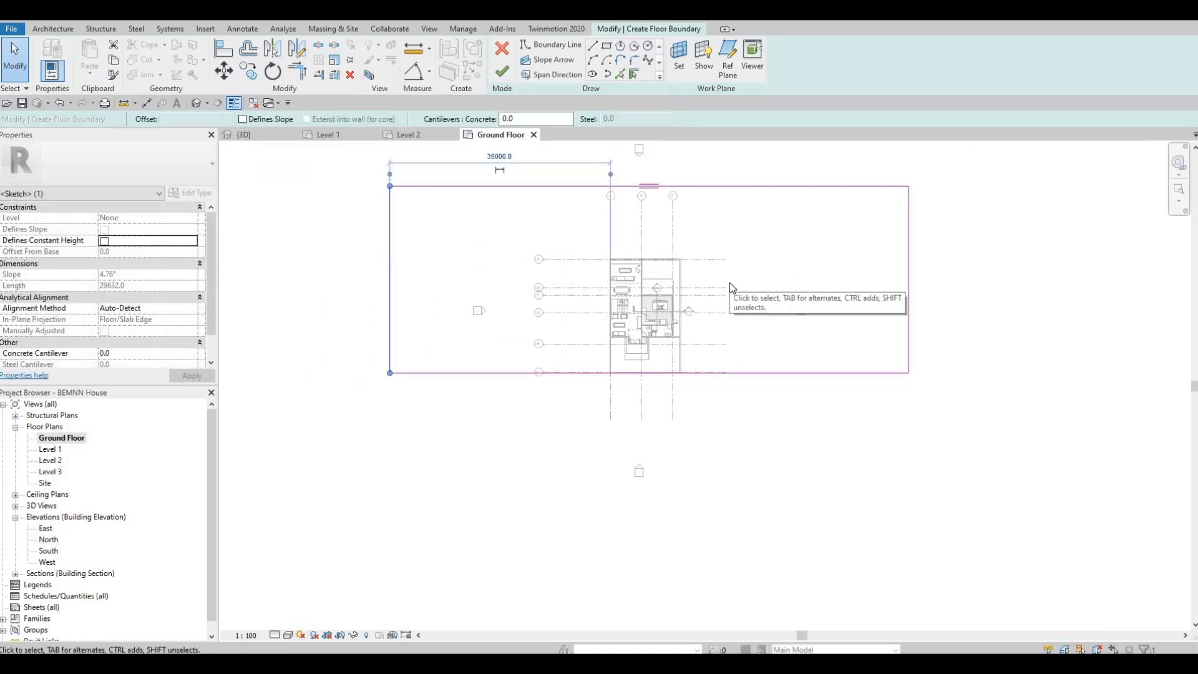
Add floor boundary lines by picking the plot's outer wall edges along grid 1, beyond grid 3 and along grid A
scroll(586, 142, up, 2)
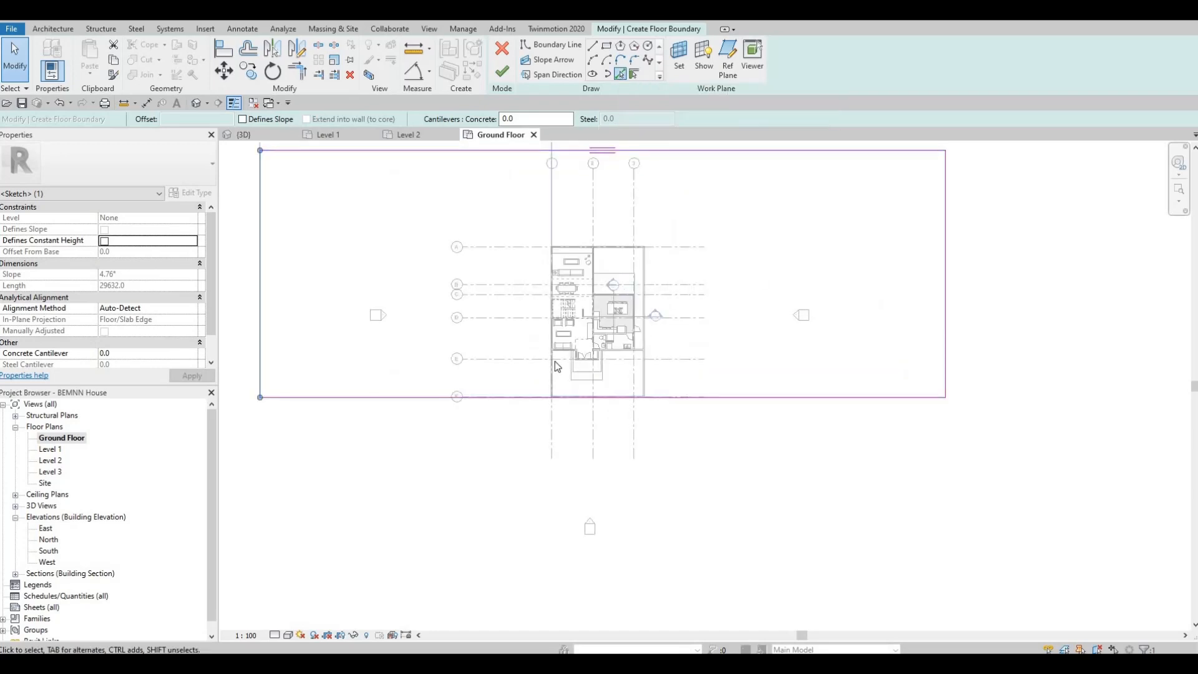
click(620, 74)
scroll(514, 434, up, 2)
click(578, 328)
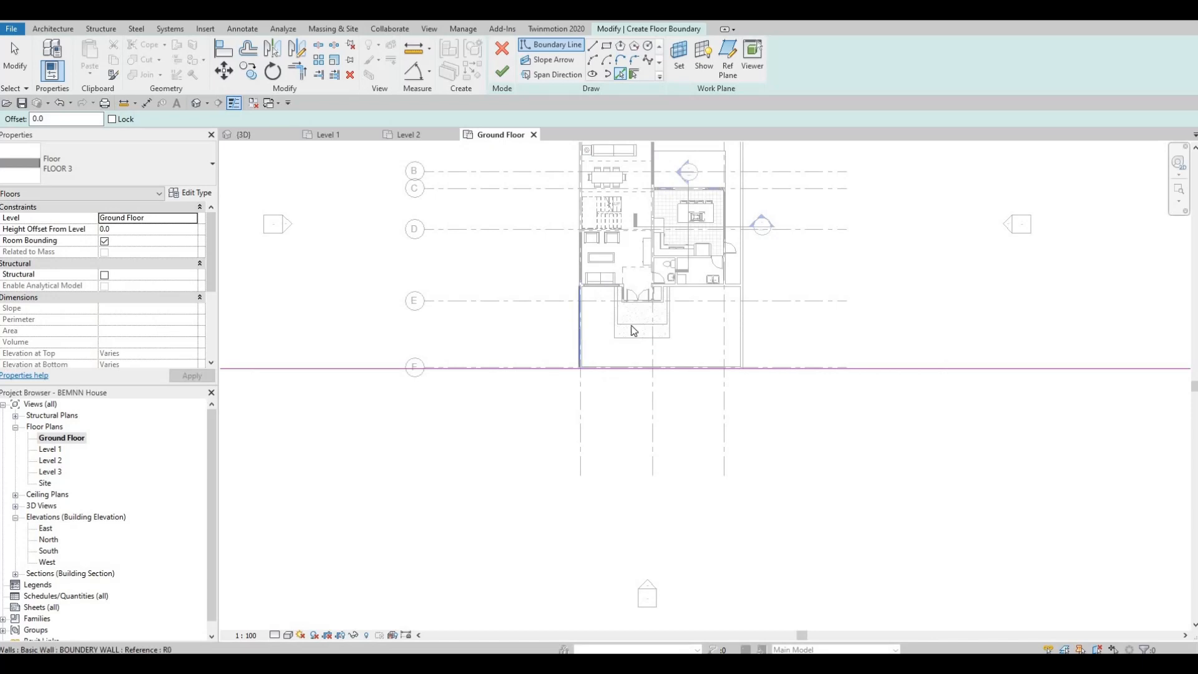
click(745, 289)
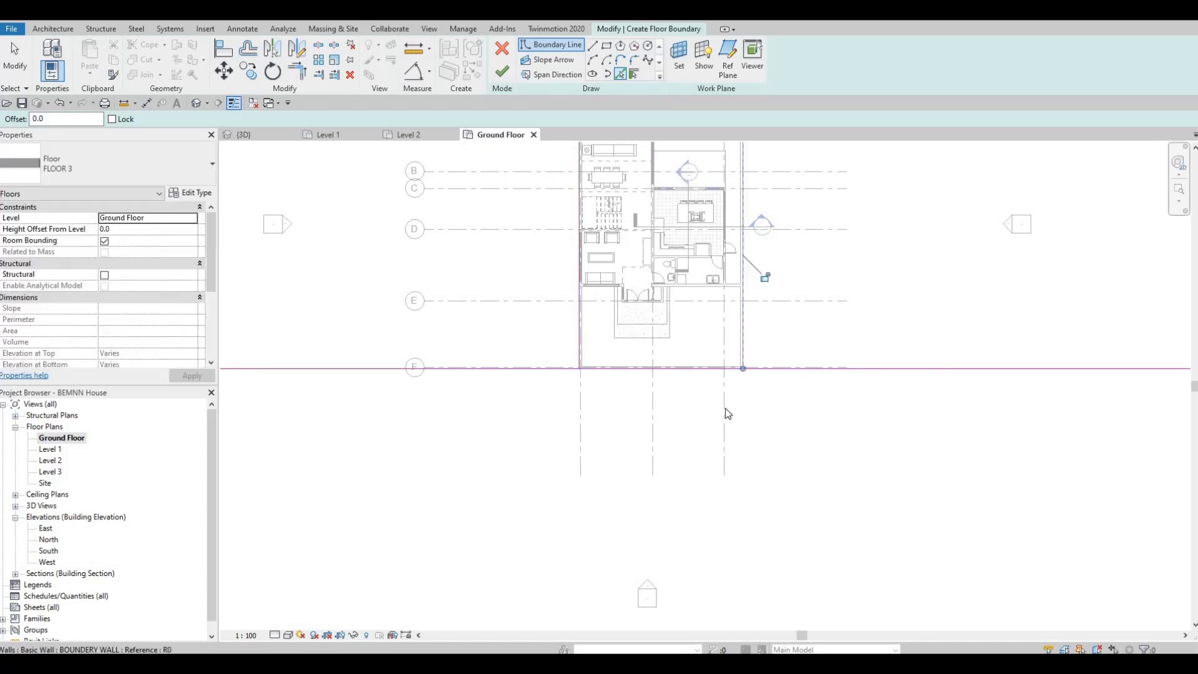
middle_drag(703, 150, 692, 392)
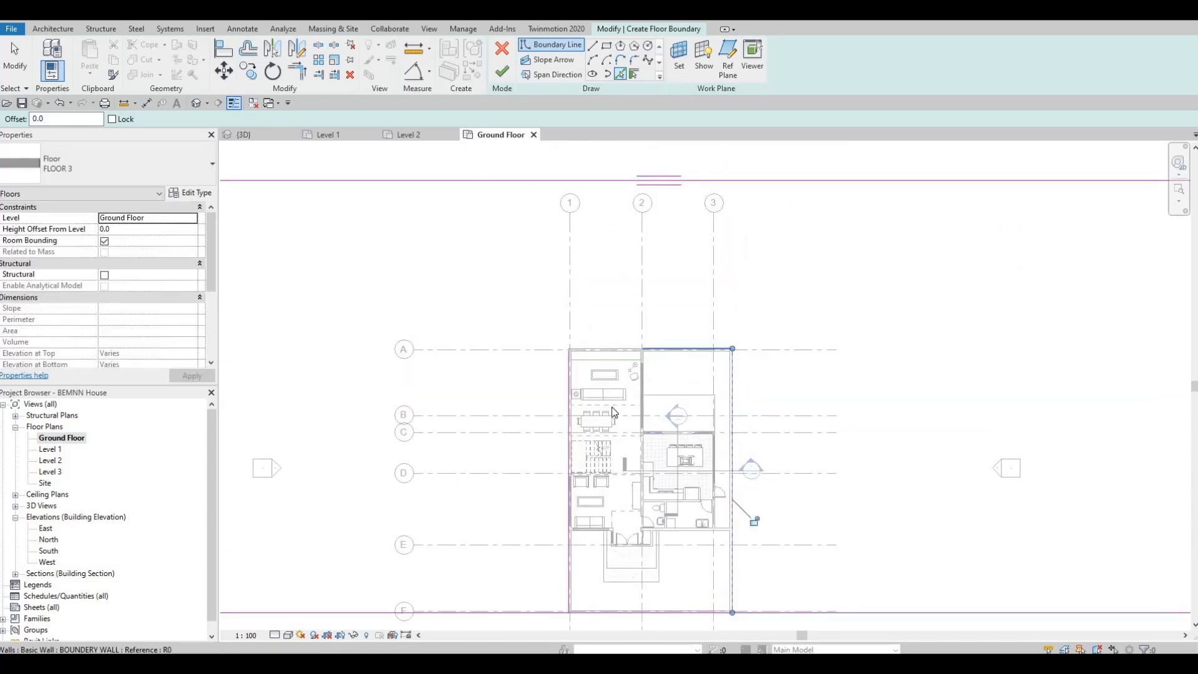
click(684, 349)
key(Escape)
key(Escape)
key(Escape)
middle_drag(600, 525, 553, 293)
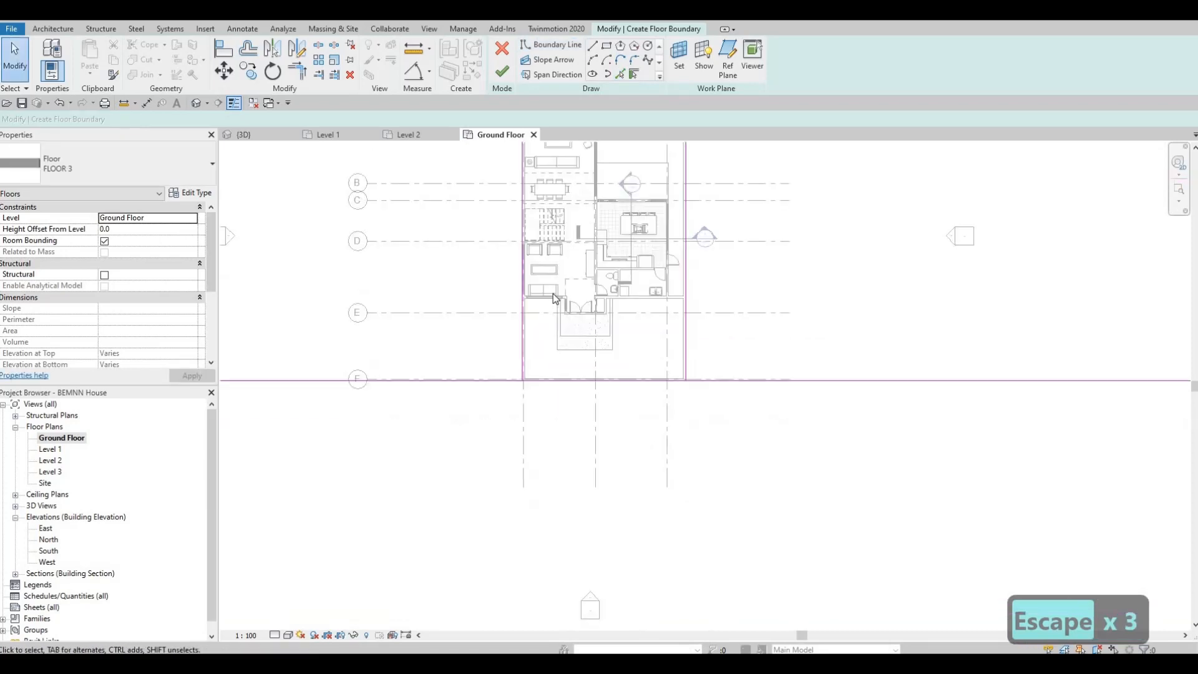
key(s)
key(l)
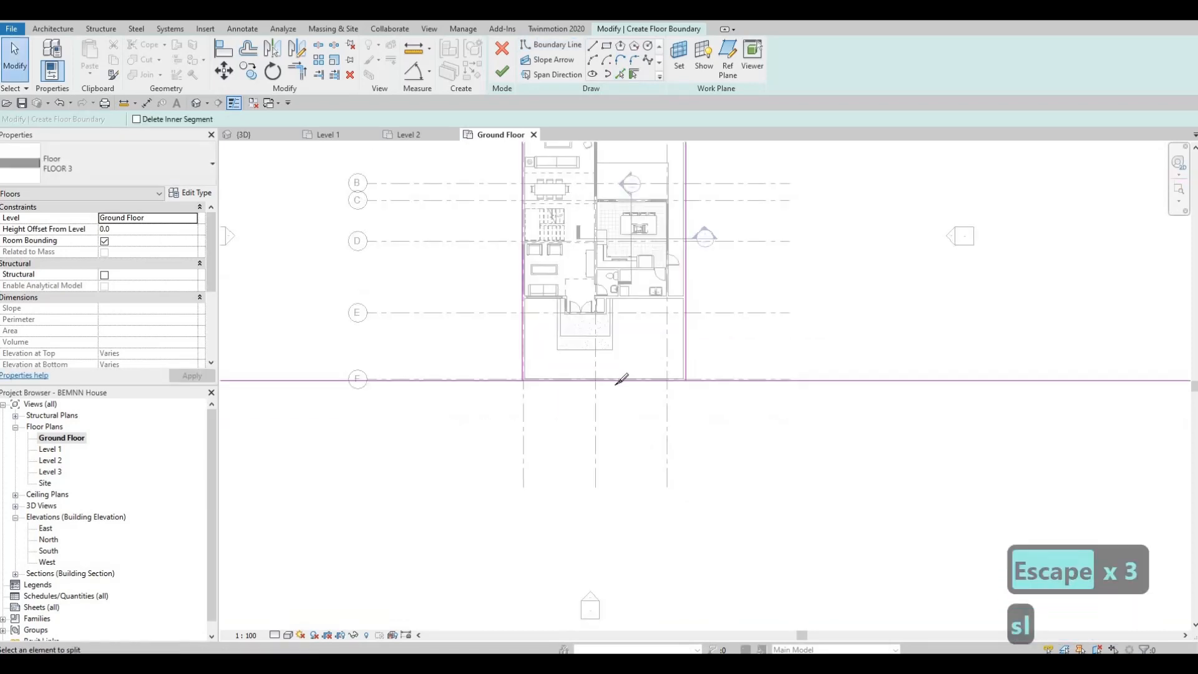
key(Escape)
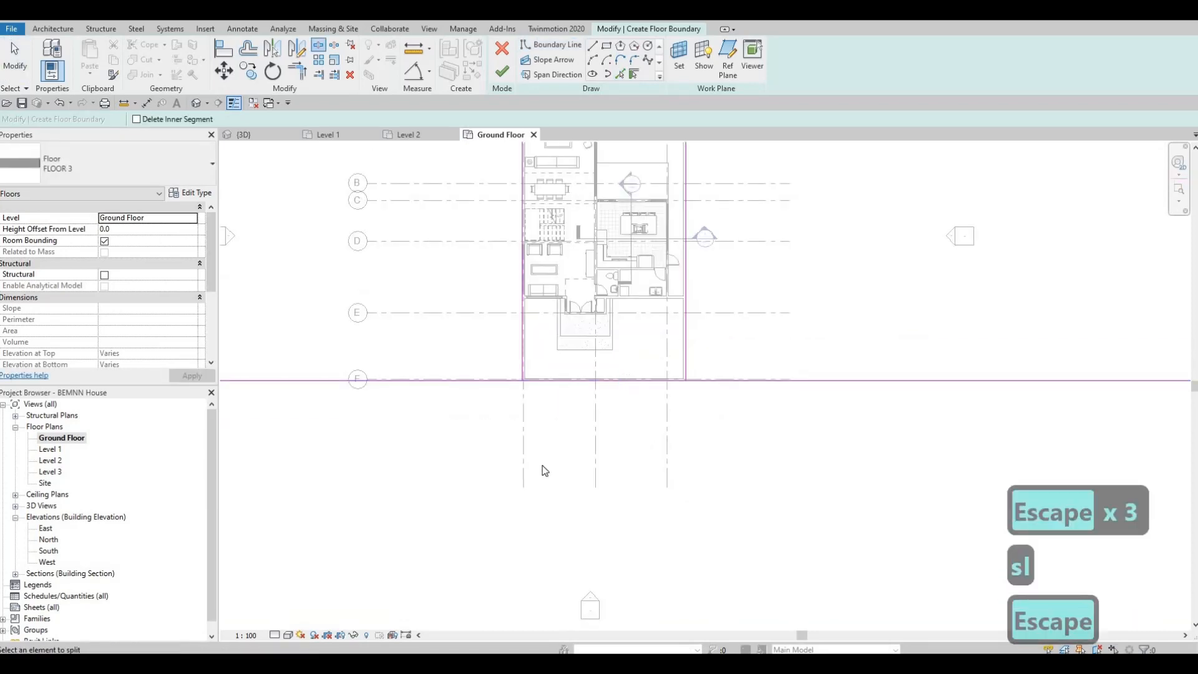
key(Escape)
Trim the floor boundary along grid F to the plot's two side lines, leaving the plot's front open
key(t)
key(r)
click(521, 341)
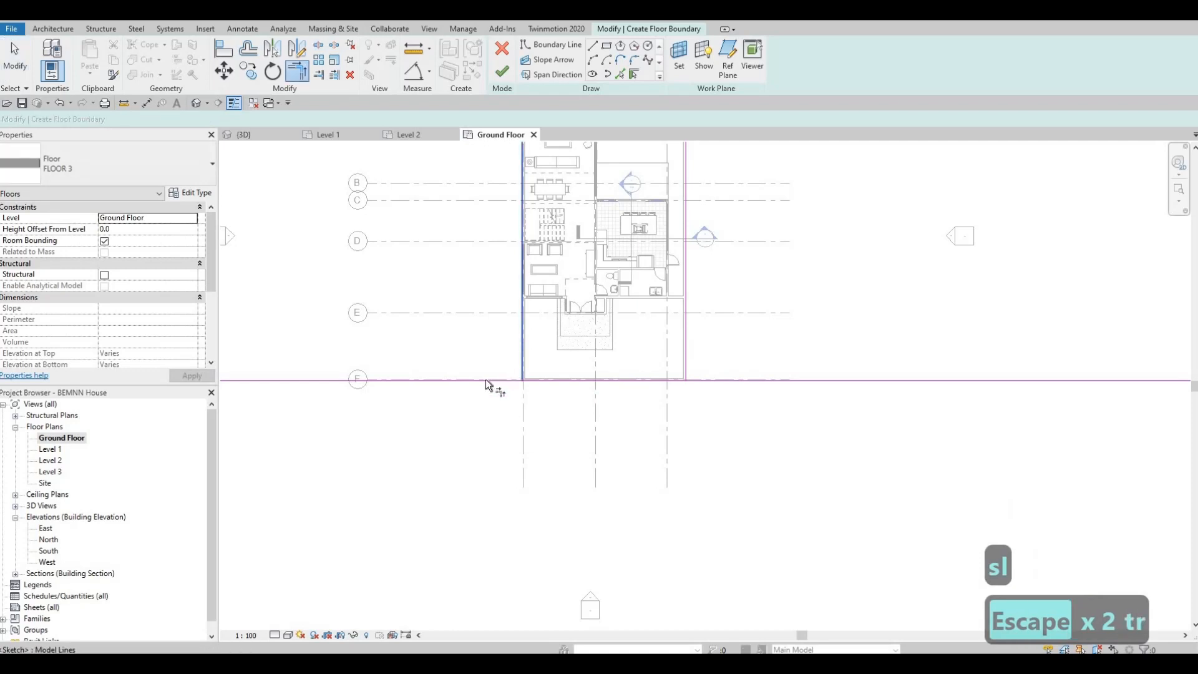
click(486, 379)
click(687, 367)
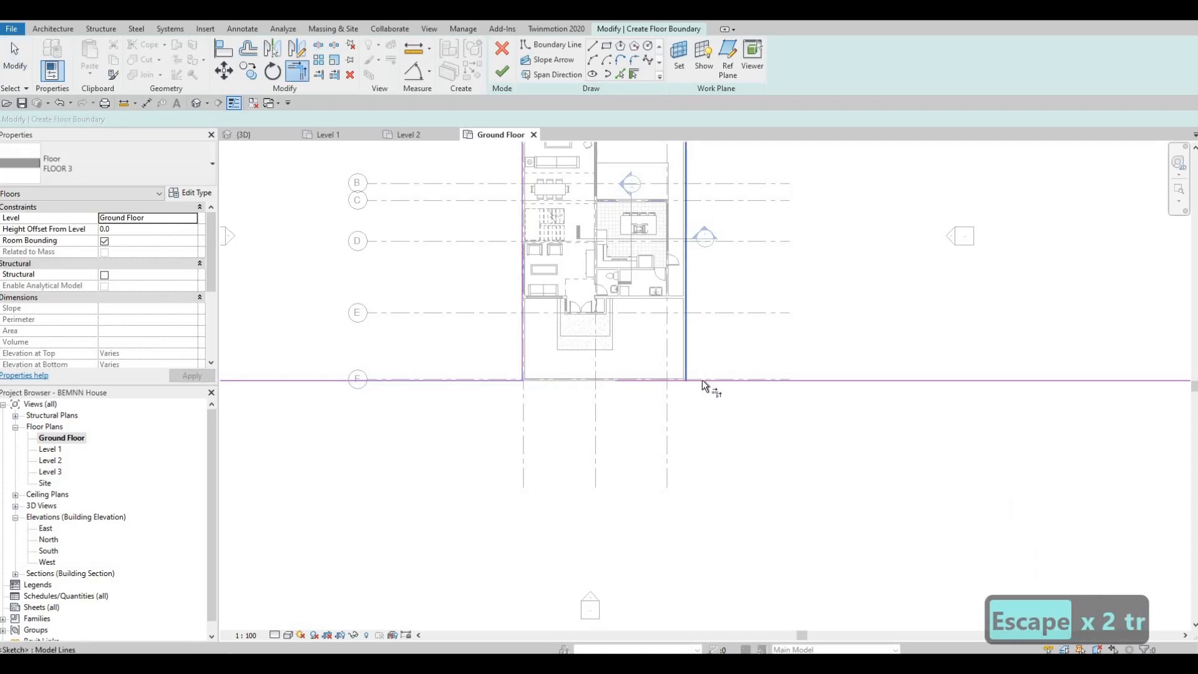
click(702, 379)
middle_drag(698, 175, 714, 352)
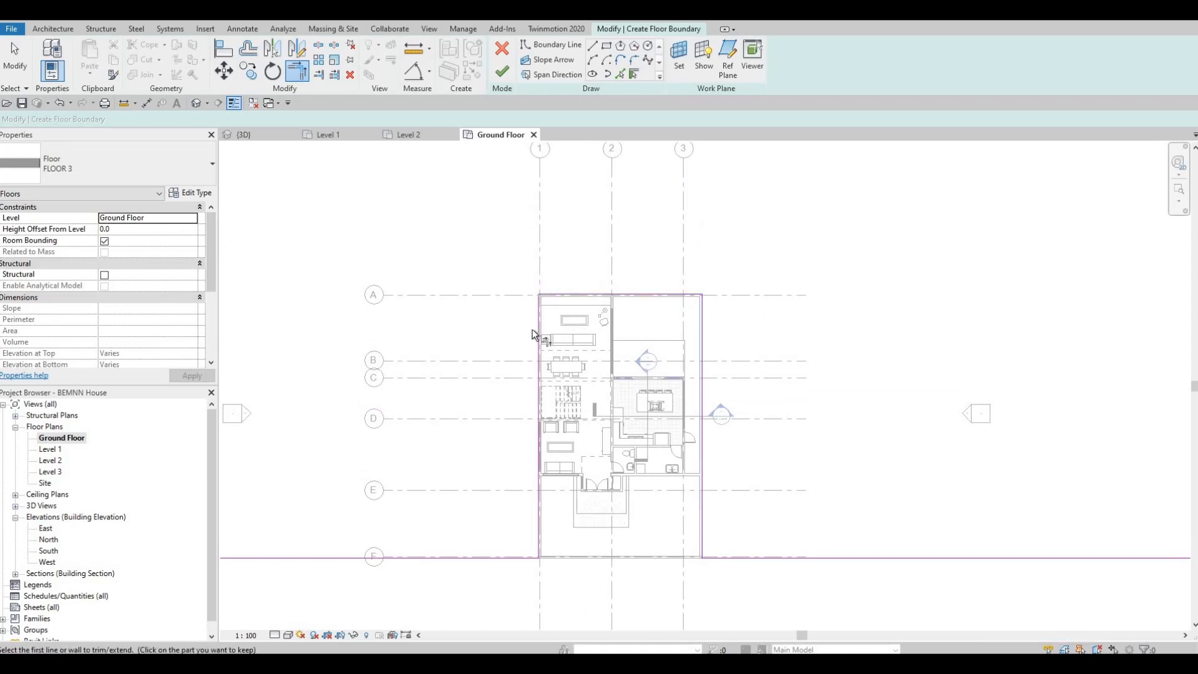
Join the open boundary lines at the plot's corner near grids A and 1, and finish the floor sketch
key(Escape)
scroll(559, 361, down, 3)
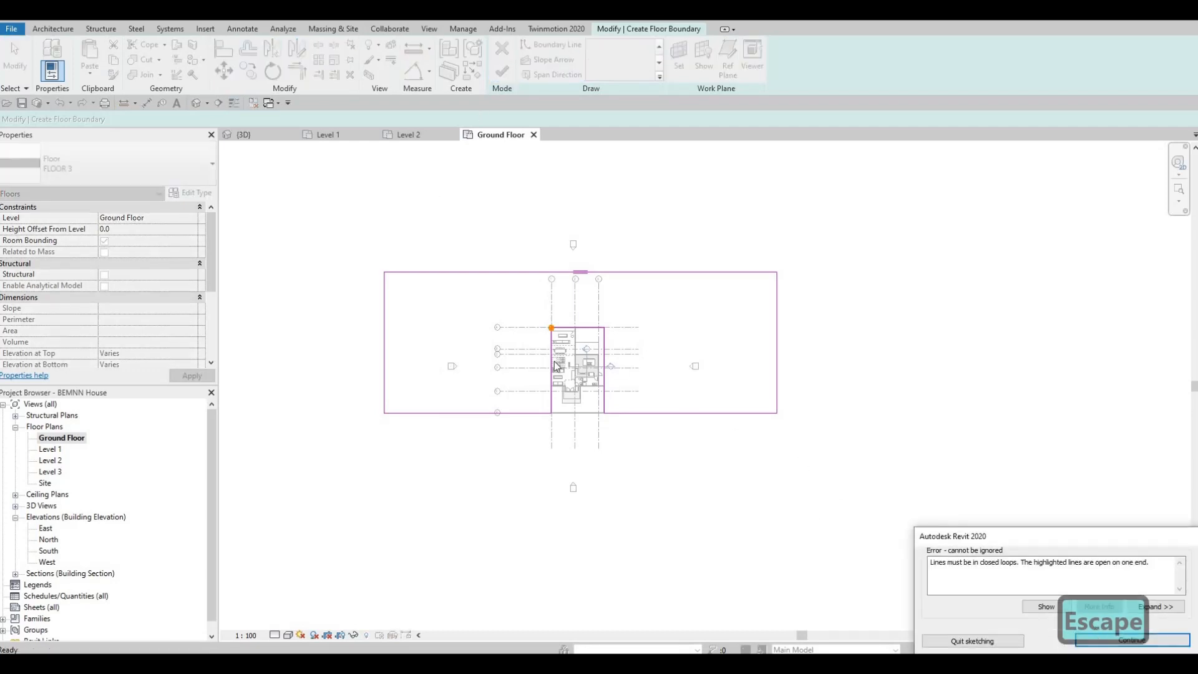
scroll(552, 331, up, 10)
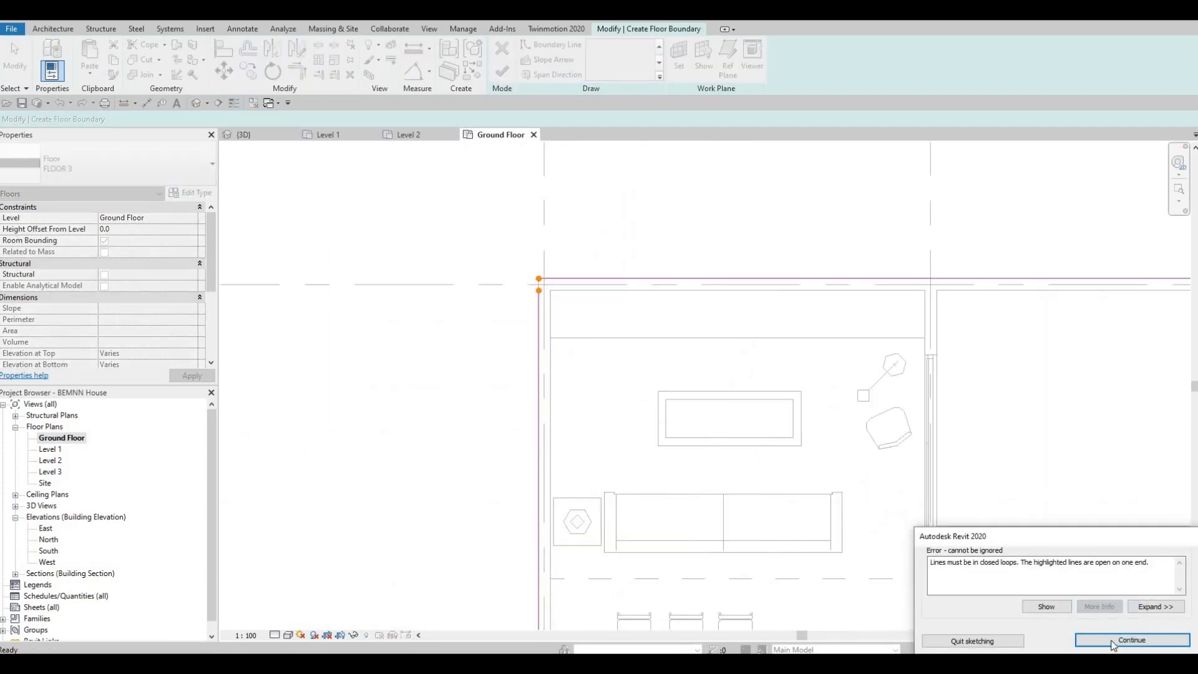
key(Escape)
key(Escape)
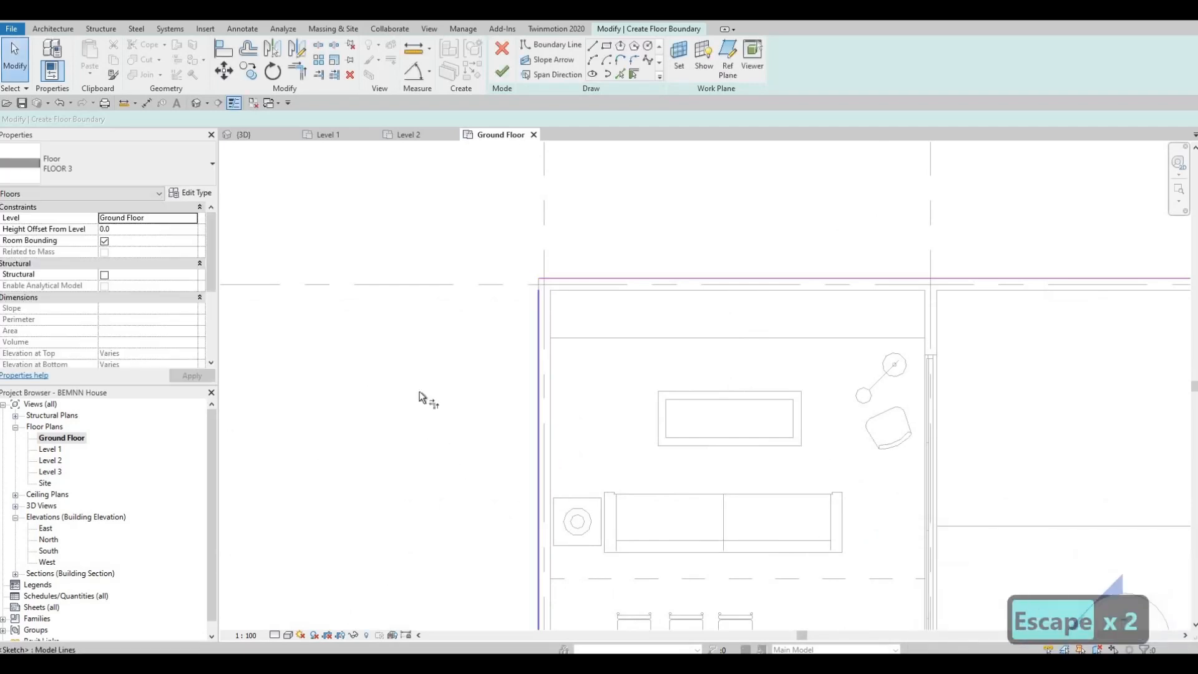
key(t)
key(r)
click(586, 279)
click(540, 332)
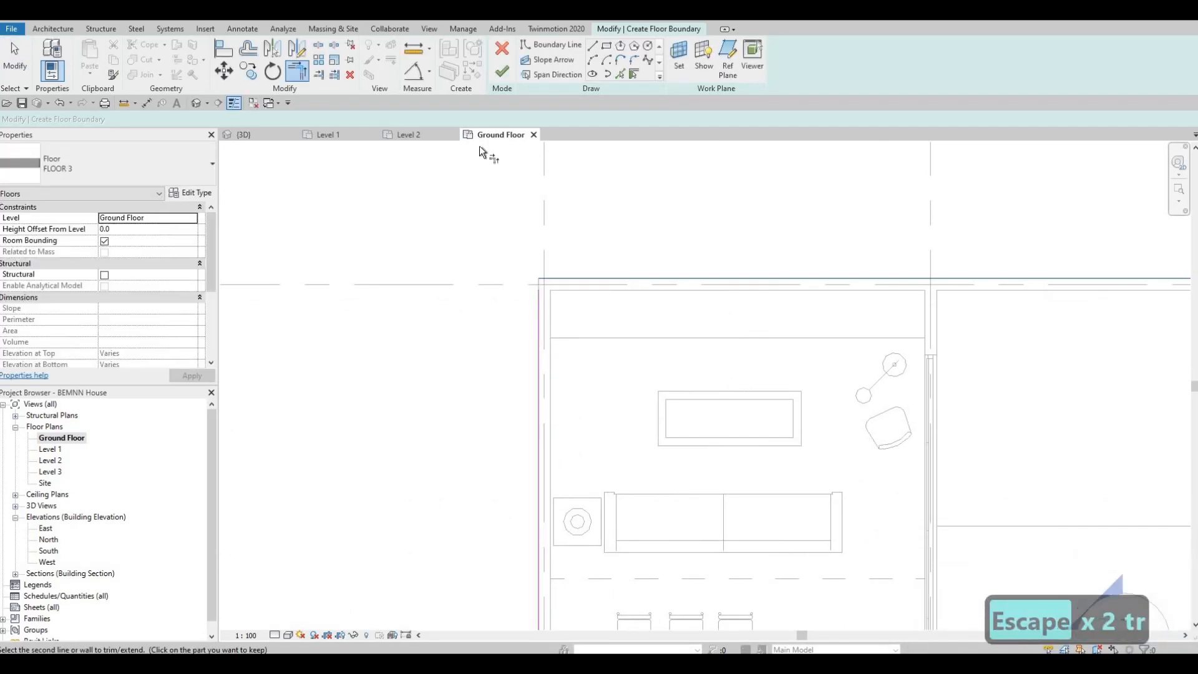
click(505, 68)
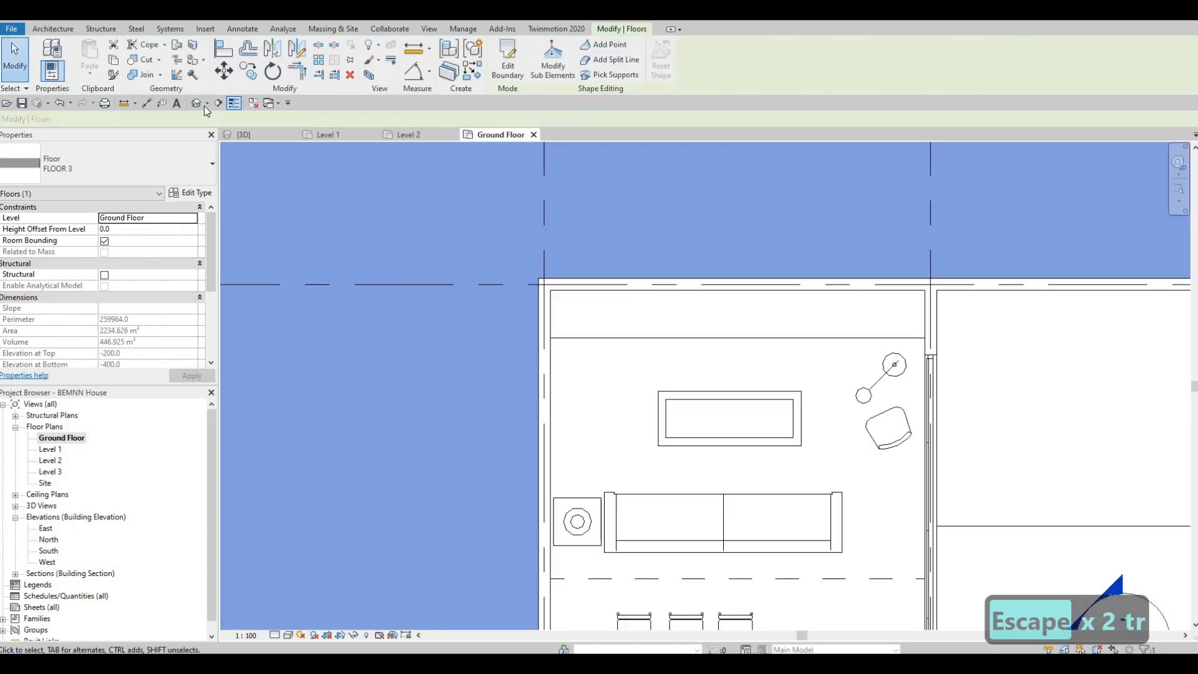
View the grass slab around the house in 3D and return to the Ground Floor plan
click(198, 105)
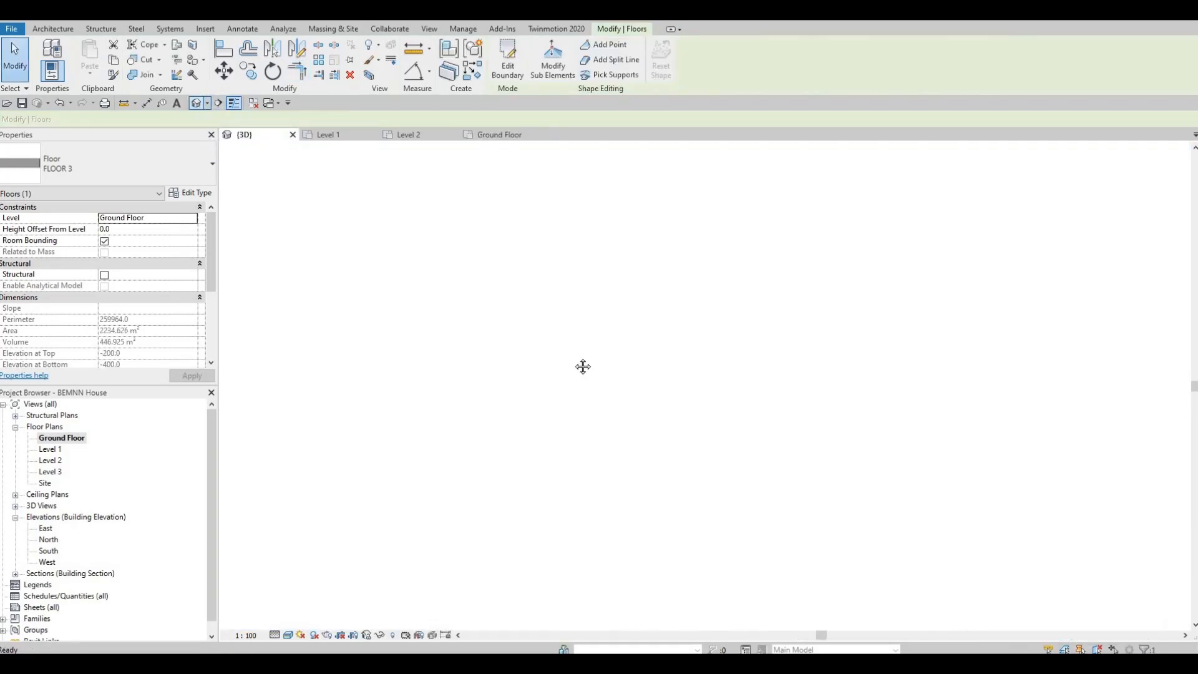
shift+middle_drag(607, 357, 478, 332)
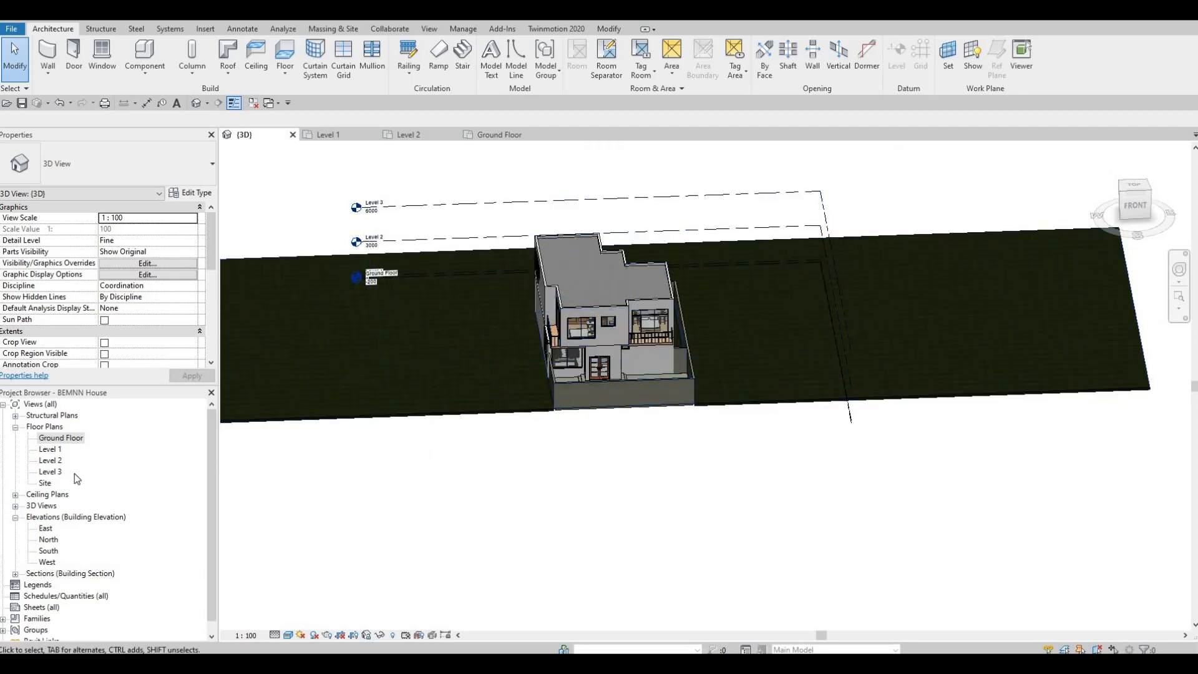
double_click(56, 438)
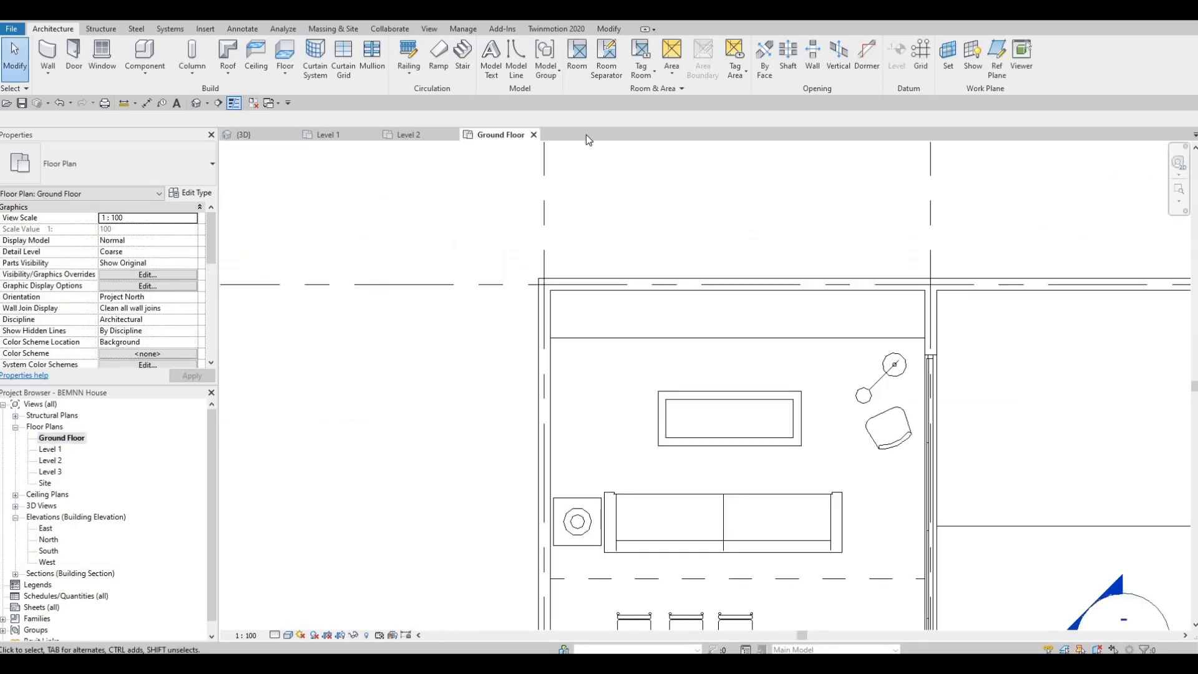
Start a new floor and duplicate the FLOOR 3 type as FLOOR 6
scroll(579, 356, down, 3)
scroll(579, 356, down, 6)
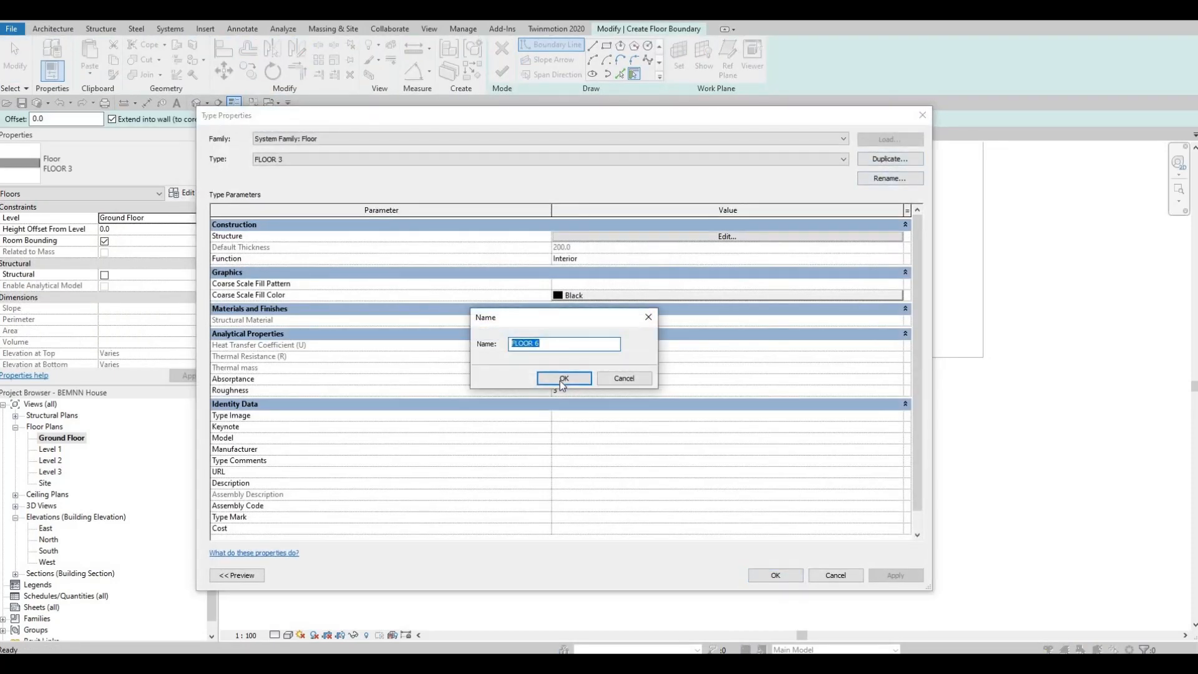
click(562, 380)
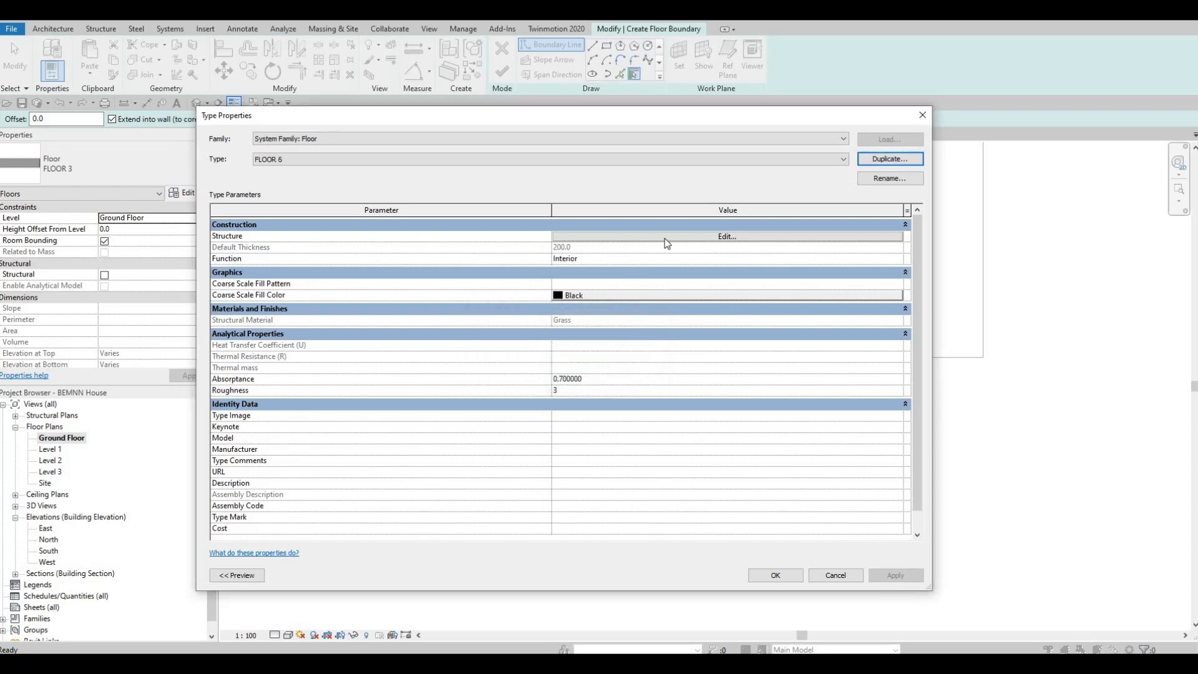
Change the FLOOR 6 structure layer's material to Concrete, Aerated from the AEC concrete library
click(550, 237)
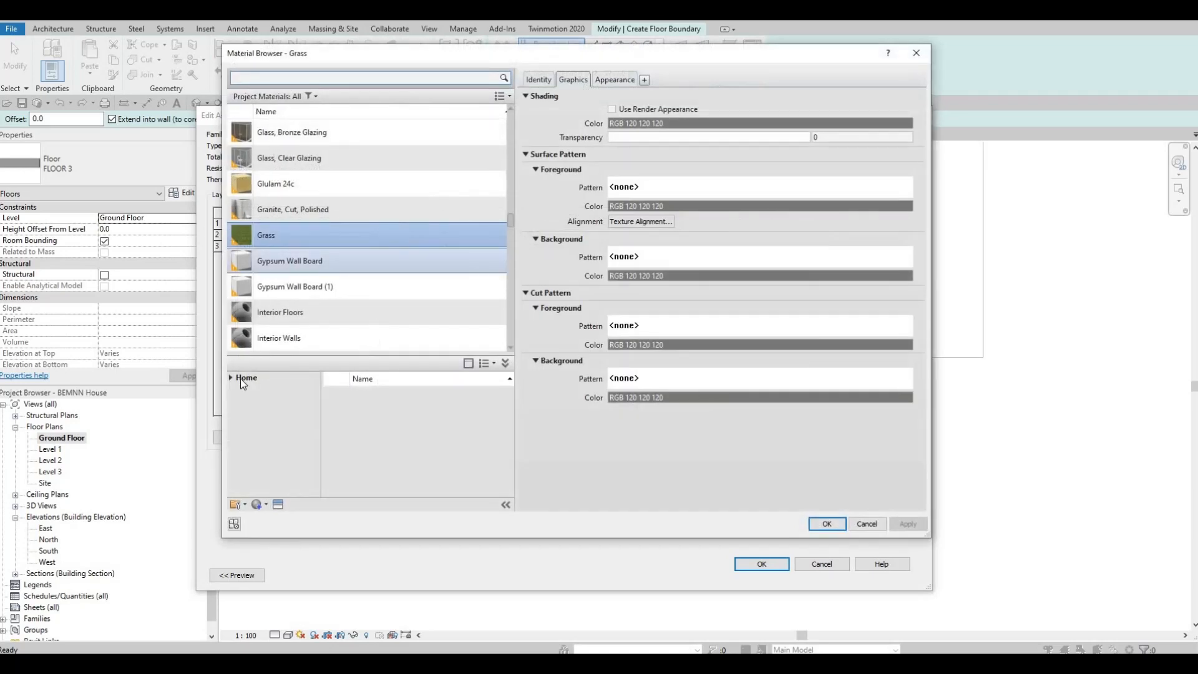
click(230, 400)
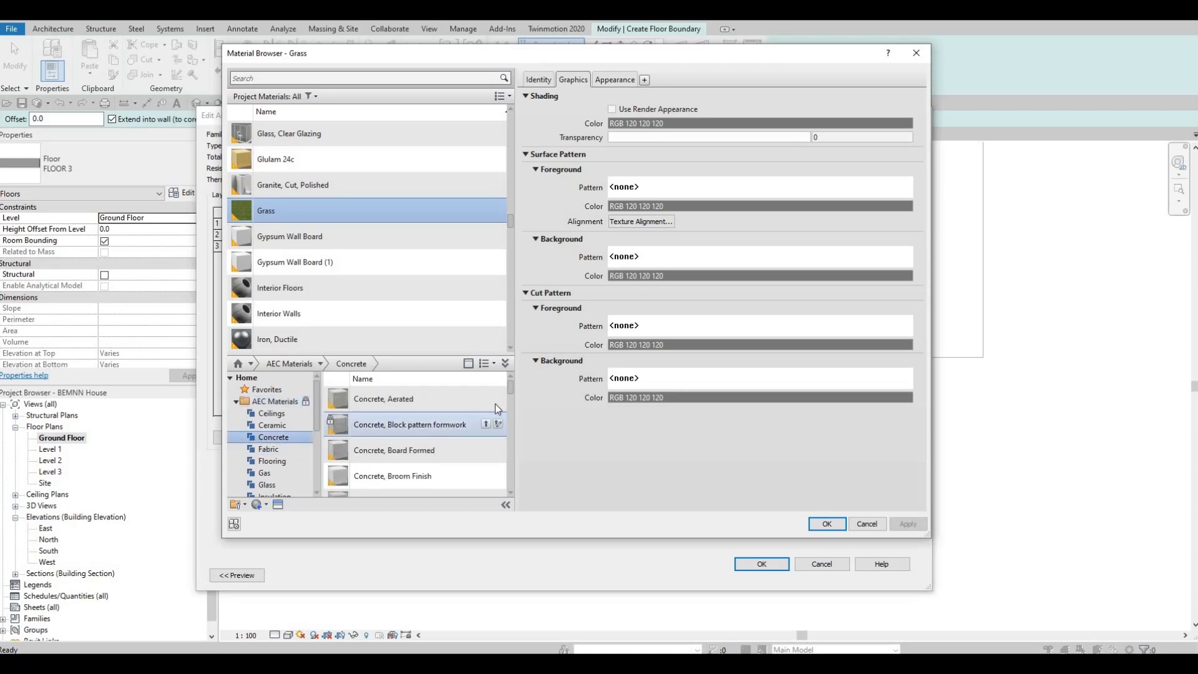
click(485, 398)
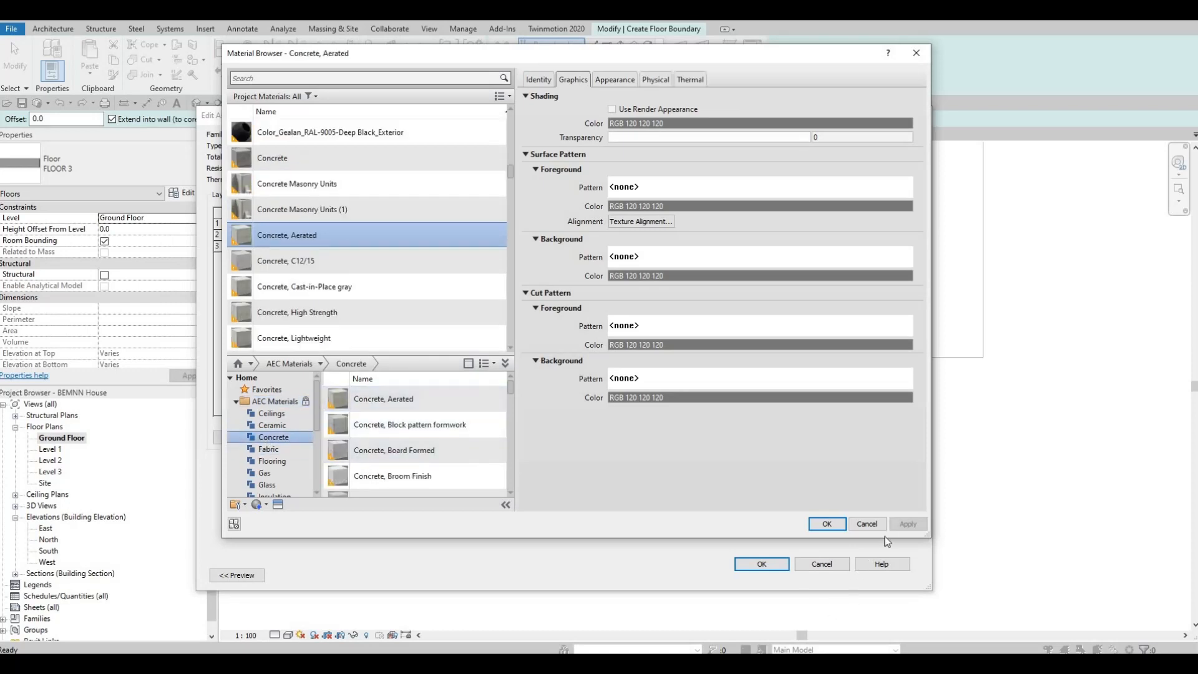
click(826, 524)
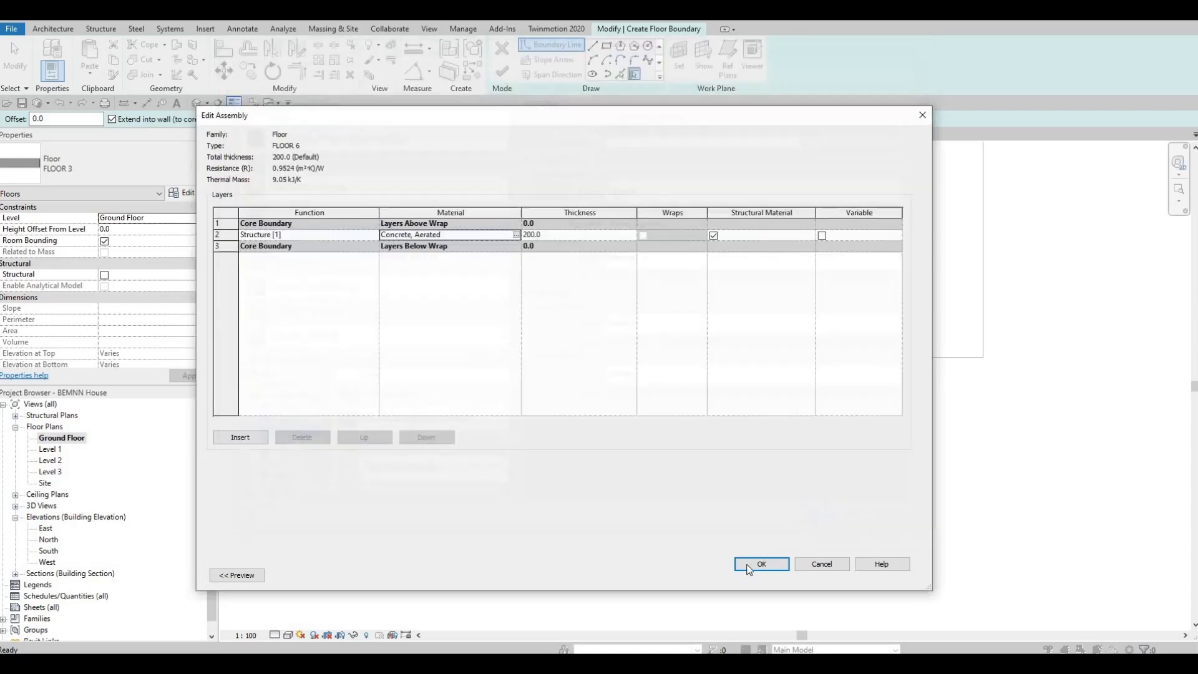
click(771, 565)
click(772, 565)
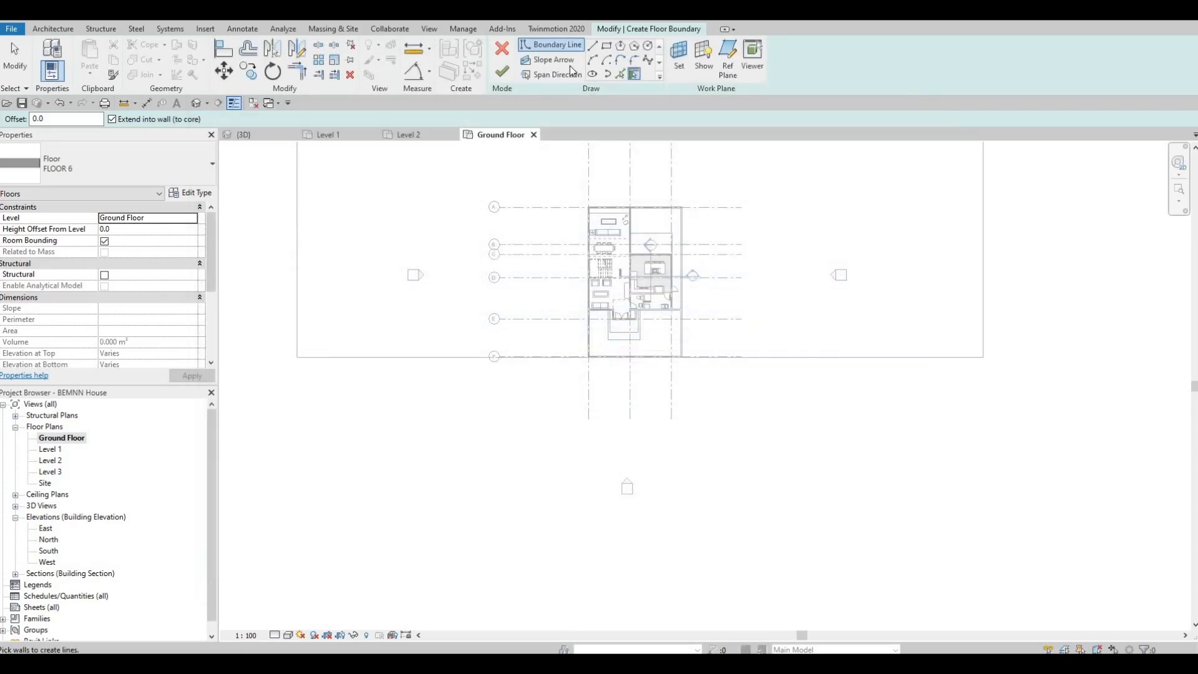
Sketch a rectangular floor boundary about 22 m deep in front of the plot, starting at the grass slab's front corner beyond grid 1
click(607, 49)
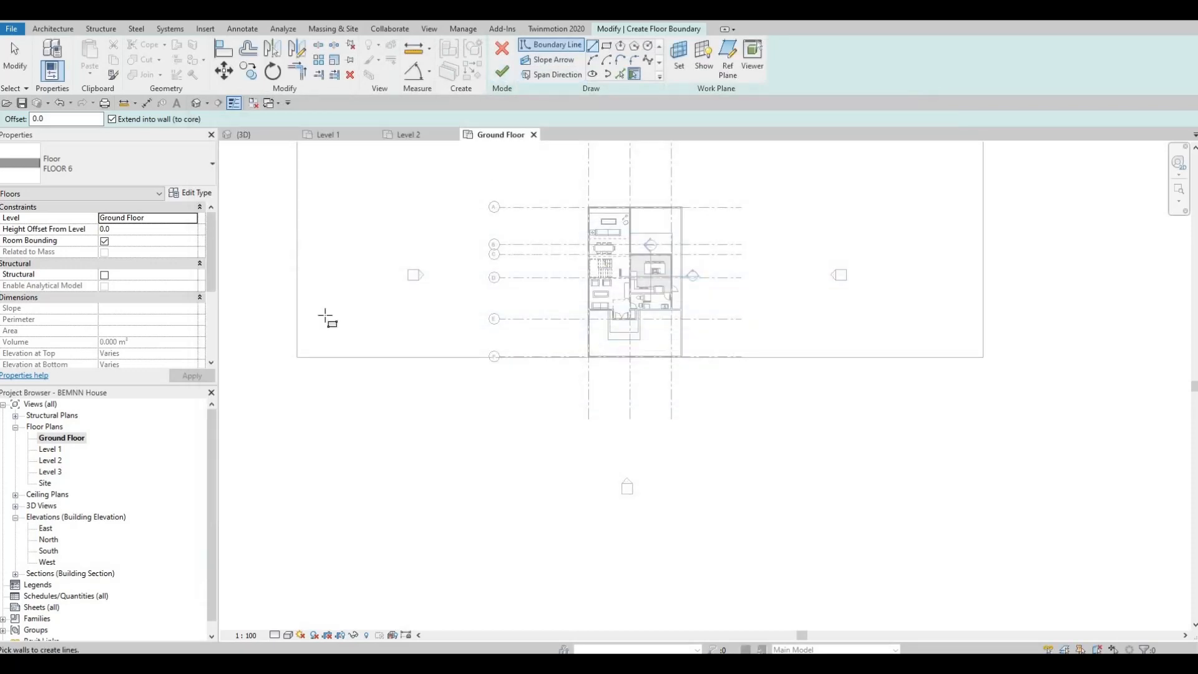
click(297, 357)
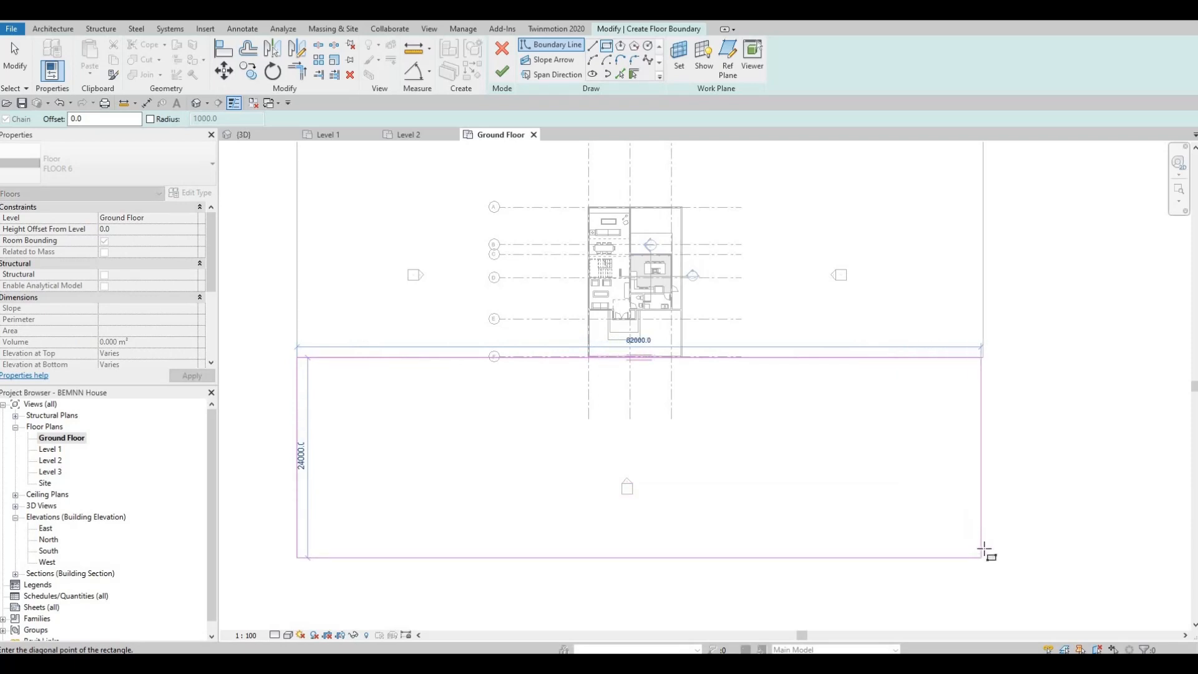
click(990, 541)
key(Escape)
key(Escape)
key(Escape)
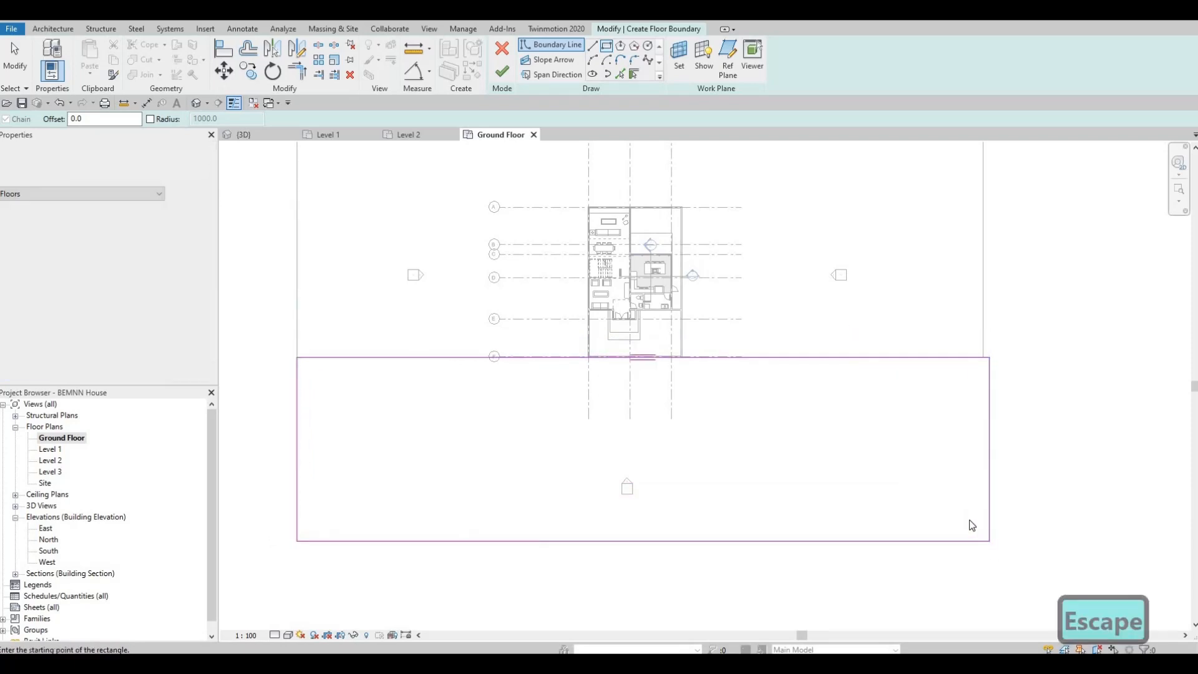
key(a)
key(l)
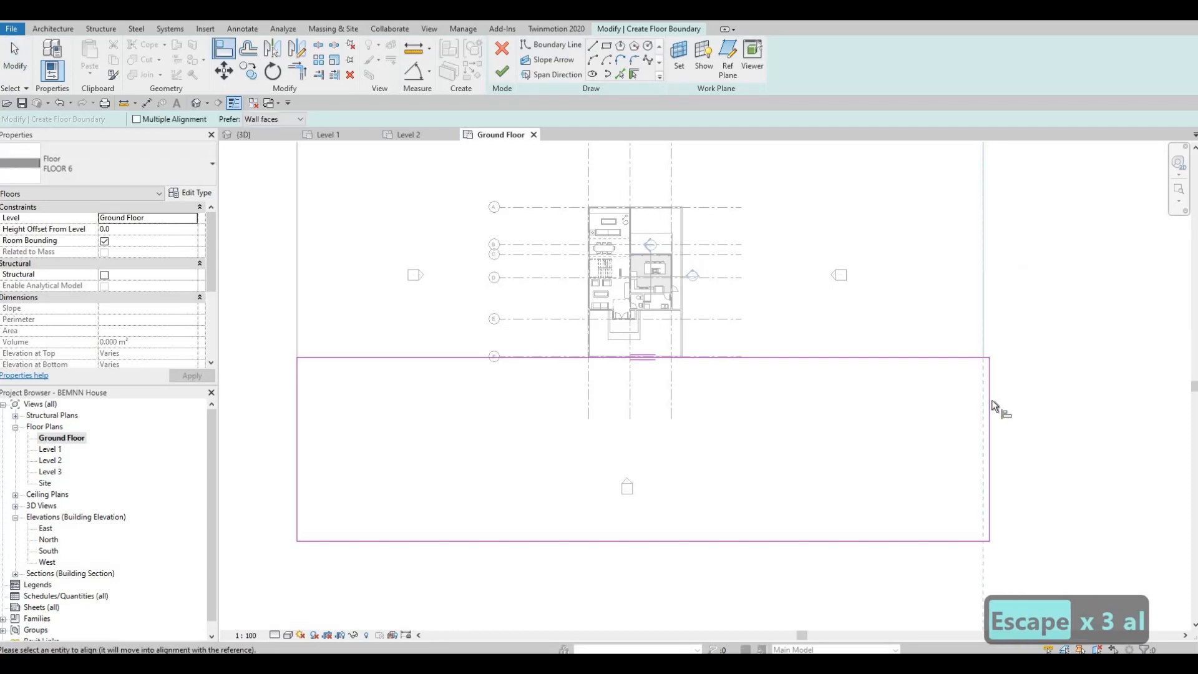
click(987, 337)
key(Escape)
key(Escape)
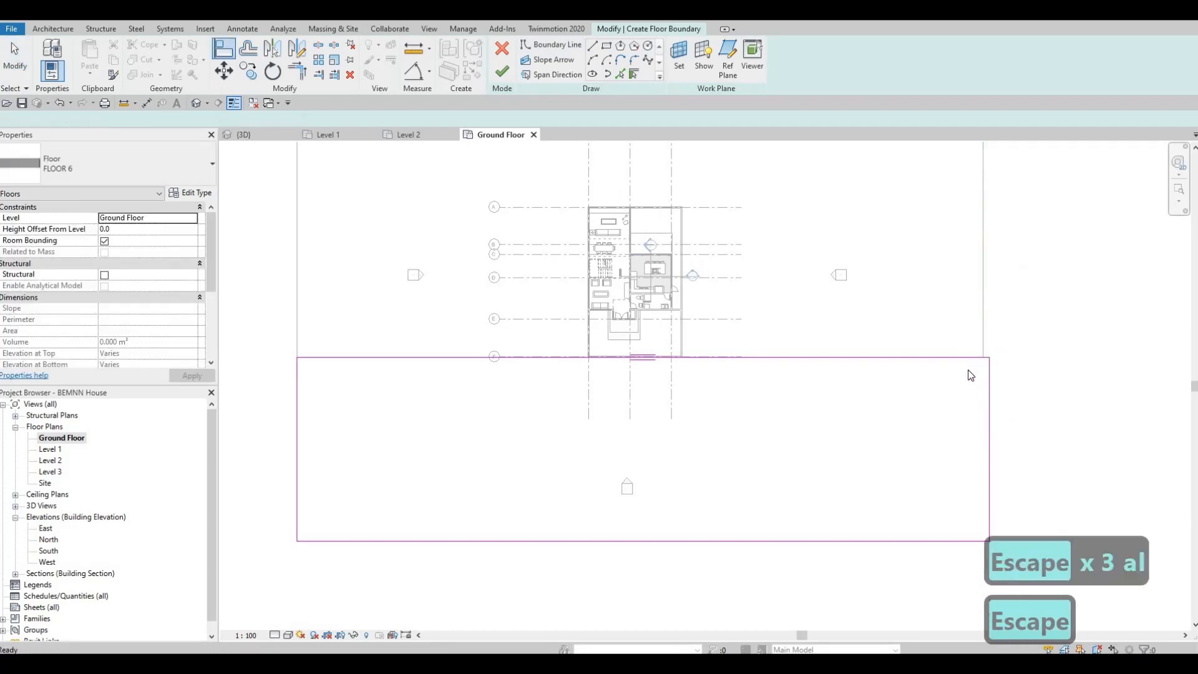
Align the rectangle's short side beyond grid 3 with the grass slab's edge and finish the floor sketch
key(a)
key(l)
click(984, 364)
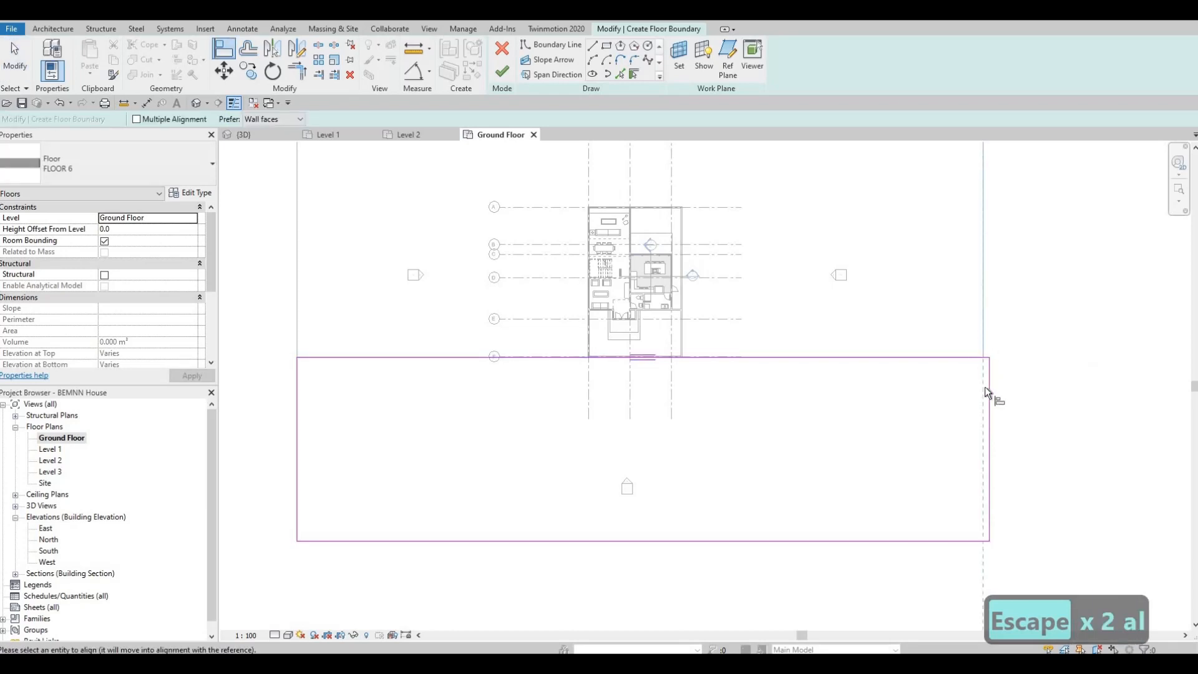
click(988, 396)
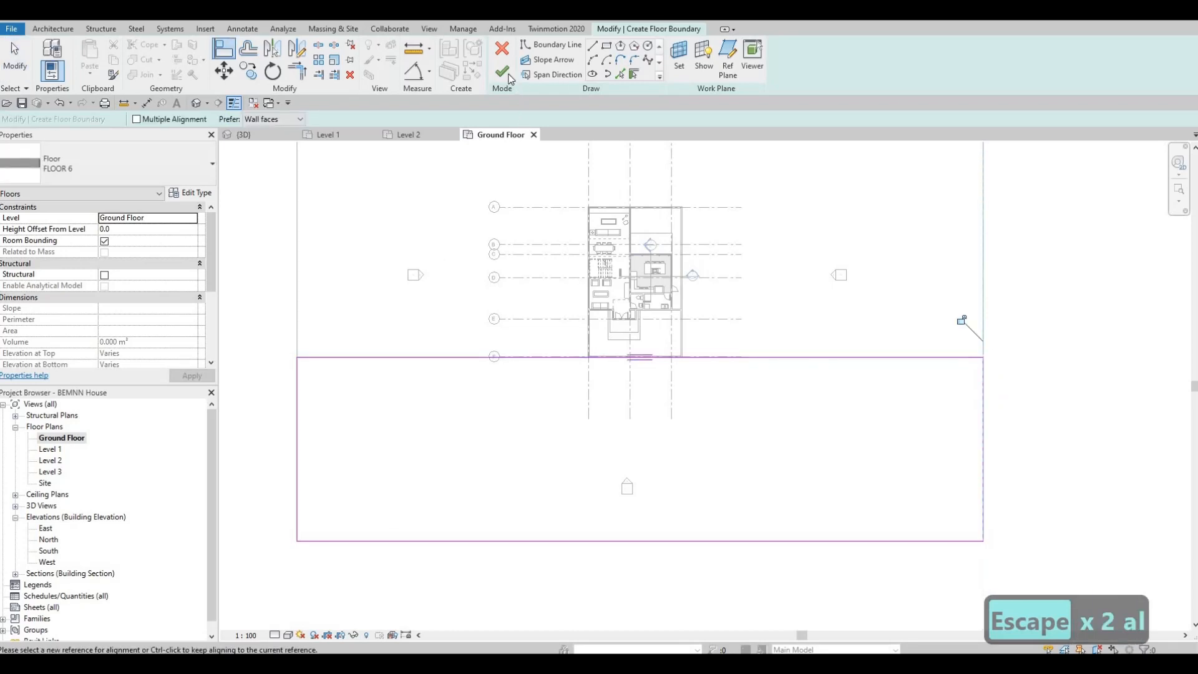
click(508, 77)
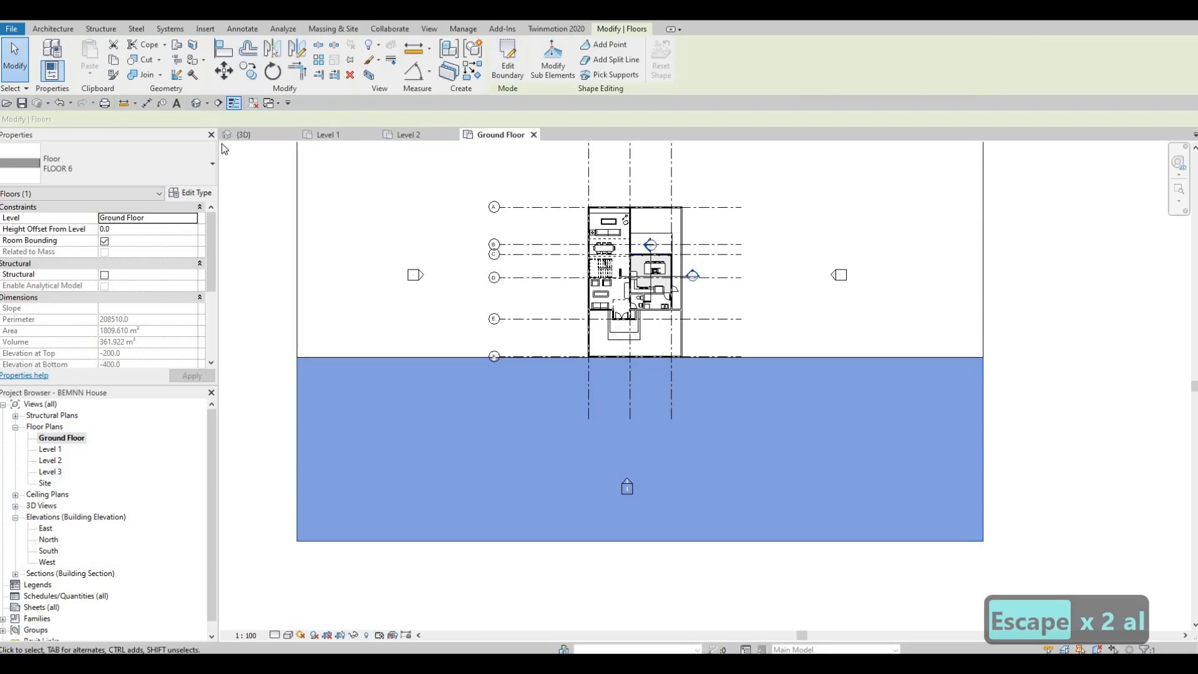
Examine the concrete slab in front of the house and its junction with the grass slab in 3D
click(201, 105)
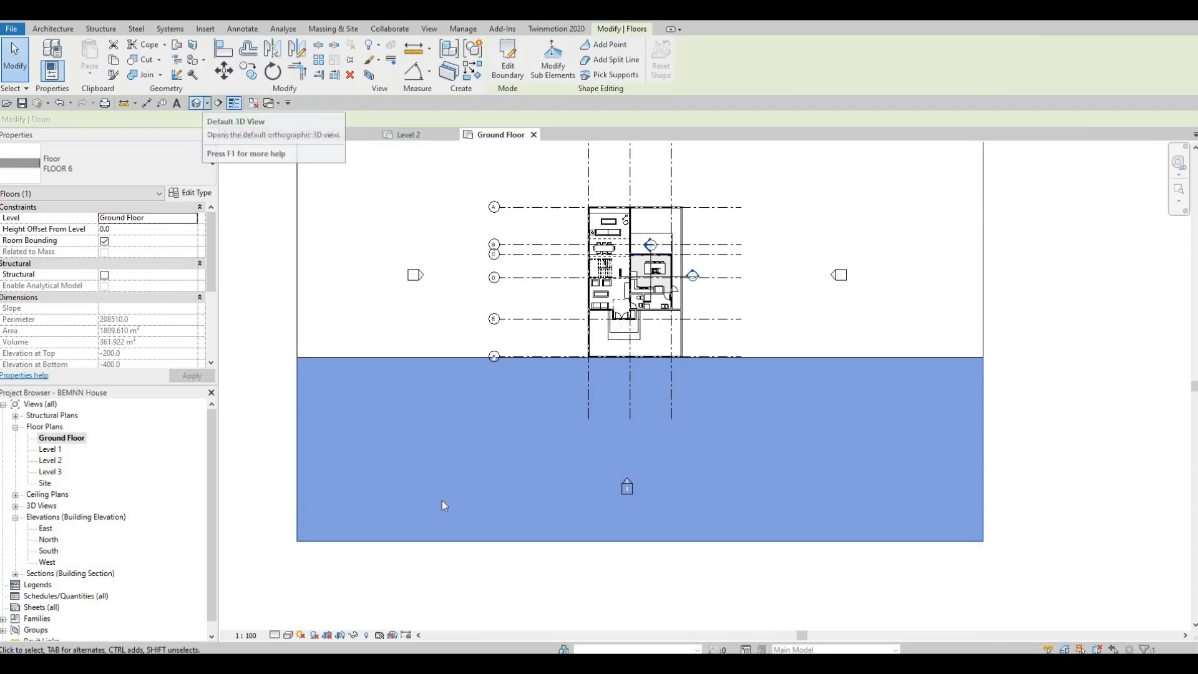
shift+middle_drag(526, 516, 582, 485)
scroll(583, 523, down, 2)
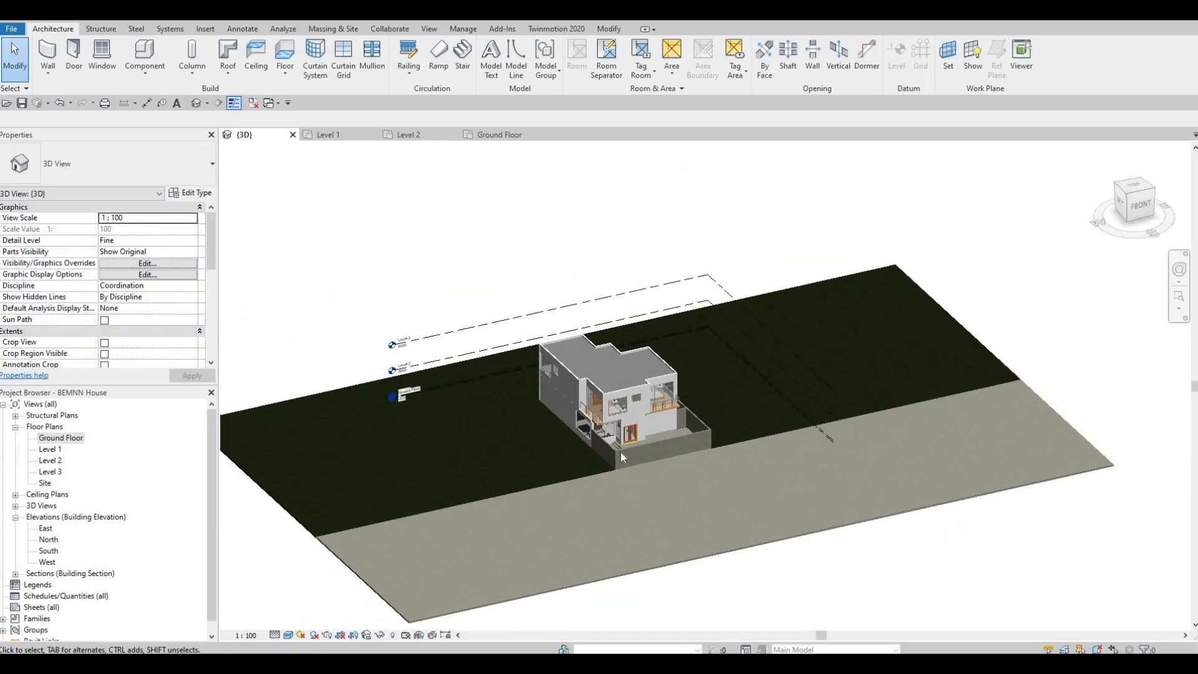
scroll(582, 530, up, 5)
scroll(582, 537, down, 2)
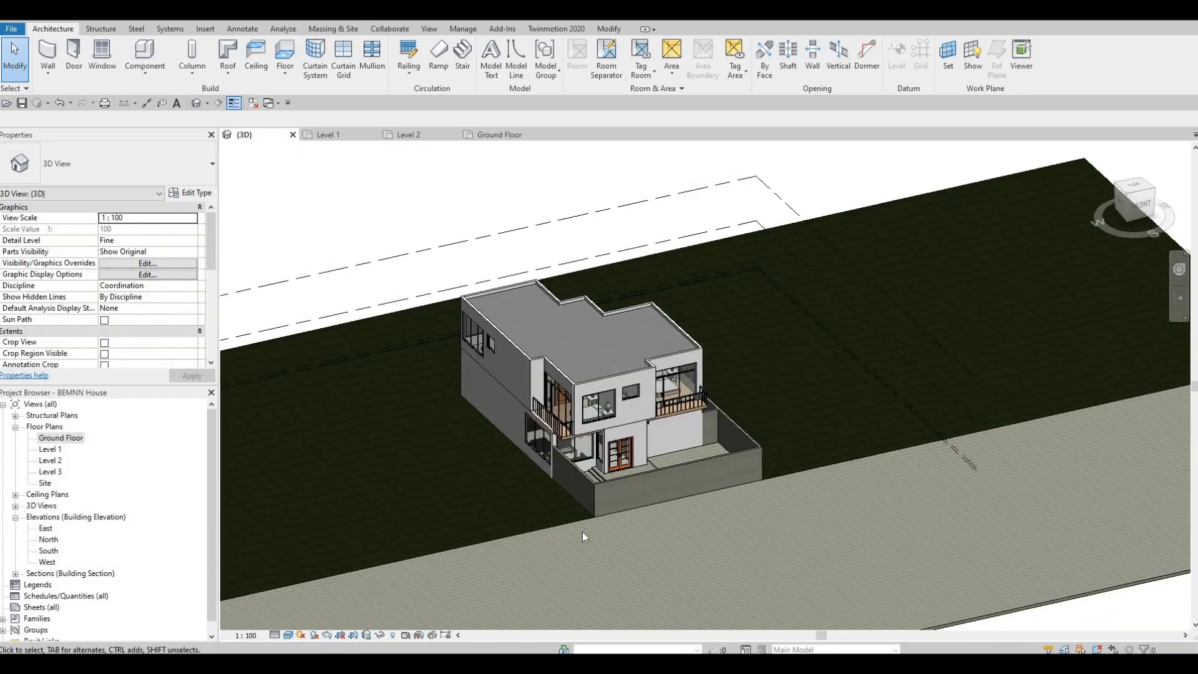
scroll(582, 536, up, 2)
scroll(578, 553, down, 2)
scroll(578, 552, up, 2)
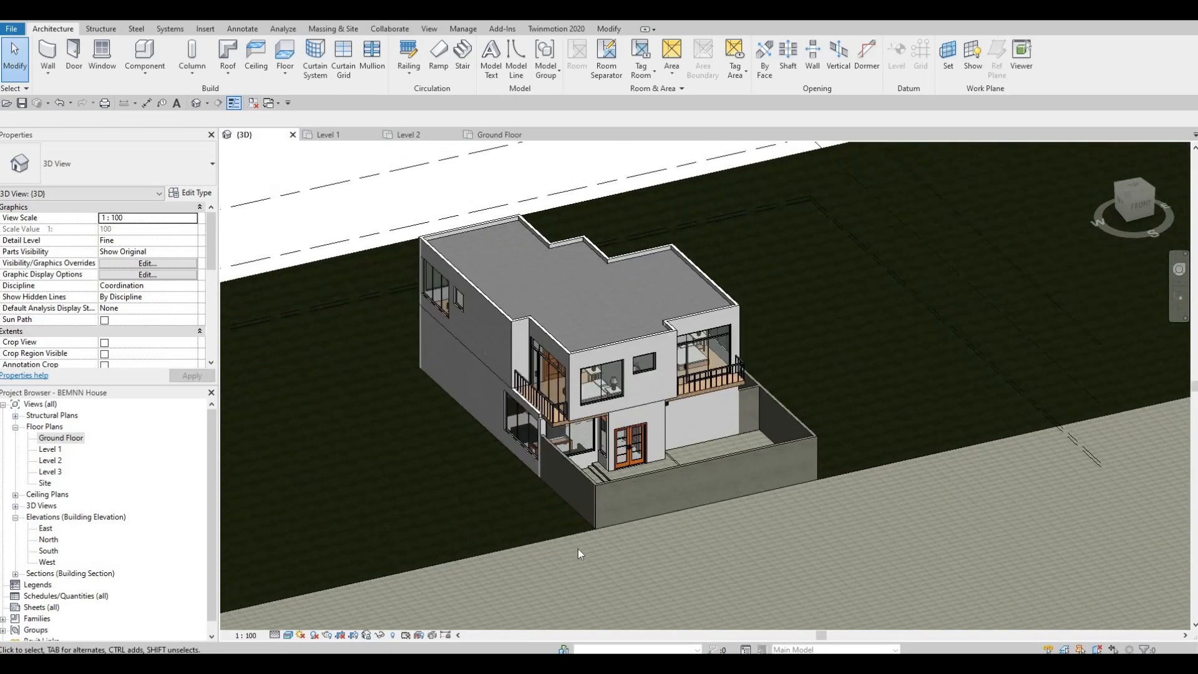